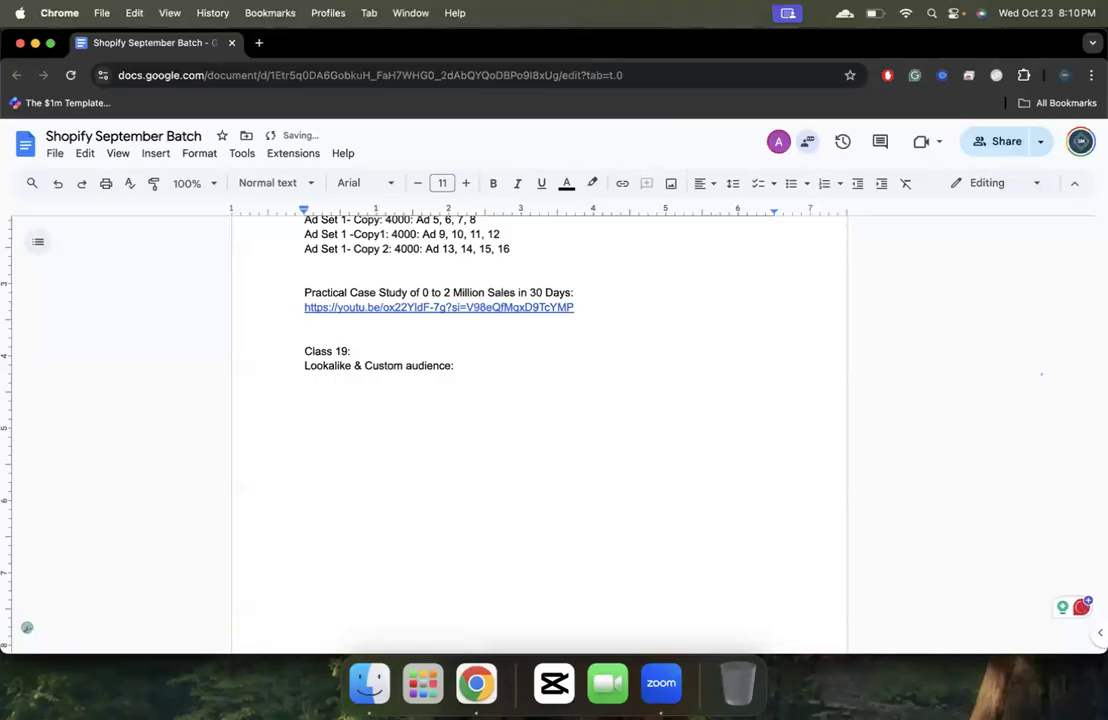
Step: Add the line "3 Type of audiences:" under Class 19 with a numbered list: Predefined, Custom, Lookalike
{"action": "type", "text": "3 Type of audiences:"}
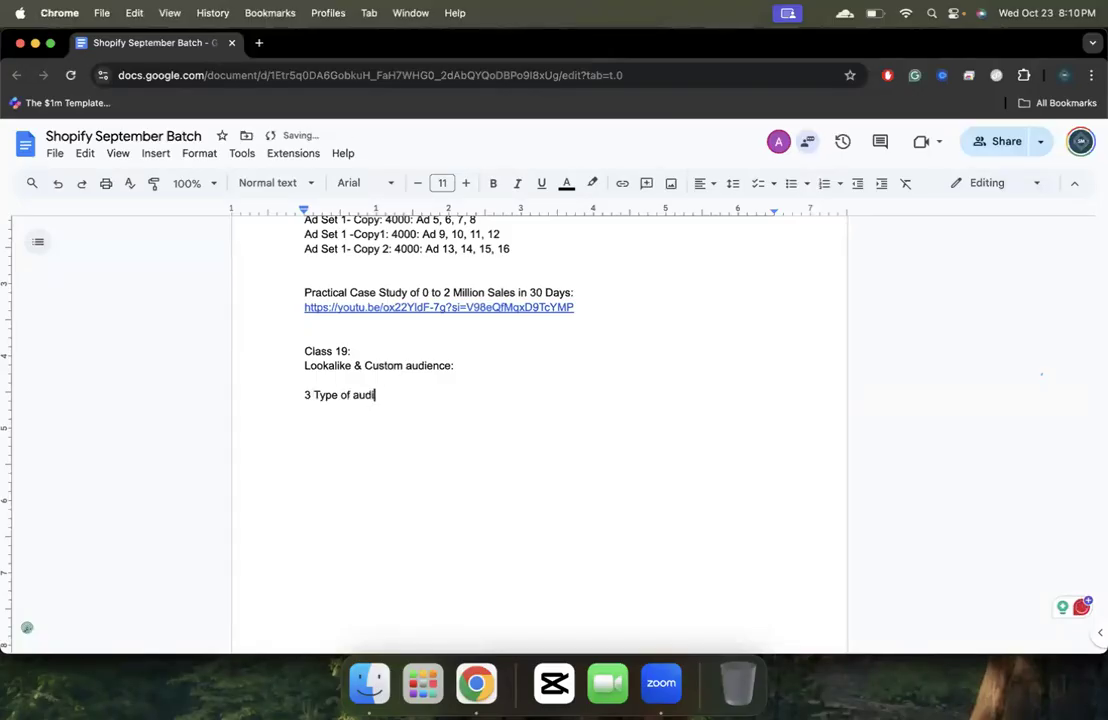
{"action": "key", "text": "Return"}
{"action": "type", "text": "1. "}
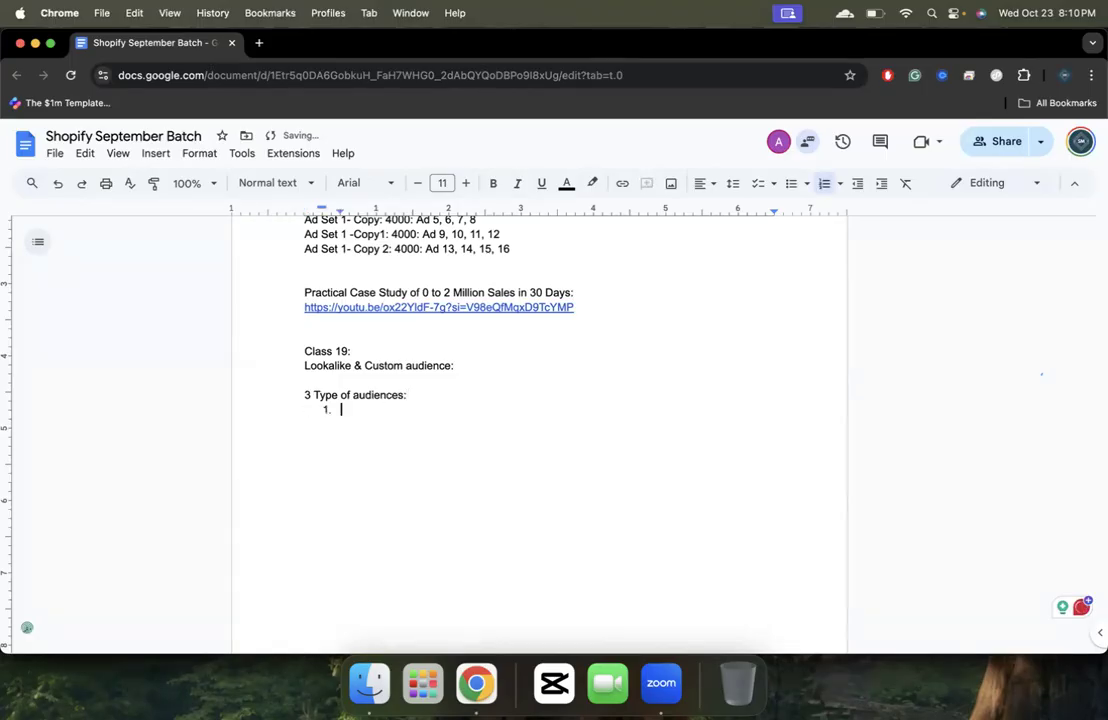
{"action": "type", "text": "Predefined"}
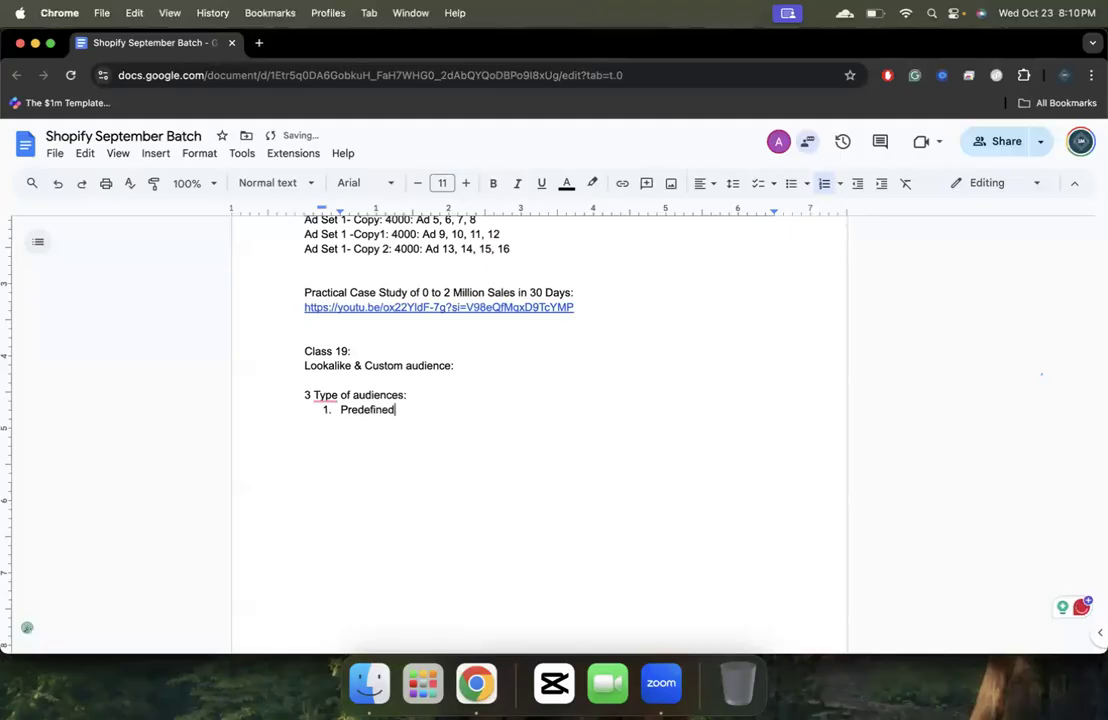
{"action": "key", "text": "Return"}
{"action": "type", "text": "Custom"}
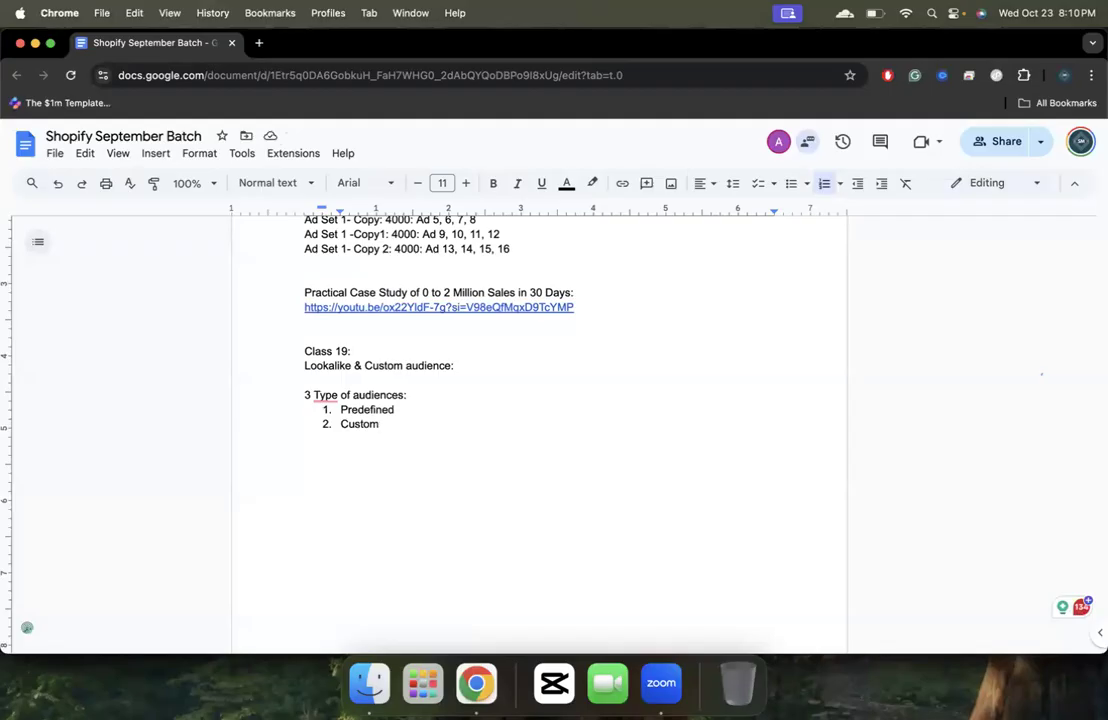
{"action": "key", "text": "Return"}
{"action": "type", "text": "Lookalike"}
{"action": "left_click", "coordinate": [482, 375]}
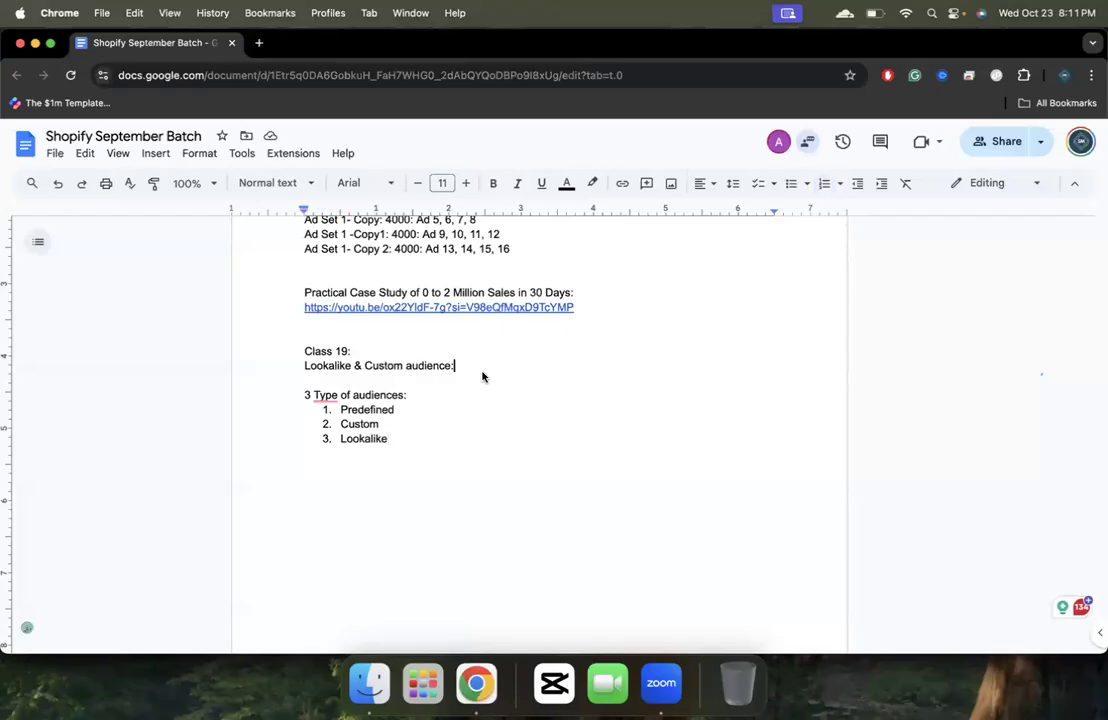
{"action": "left_click", "coordinate": [418, 441]}
Step: Switch to the Ads Manager window, search the ad accounts for "han" and open the hanaccessories account
{"action": "key", "text": "super+grave"}
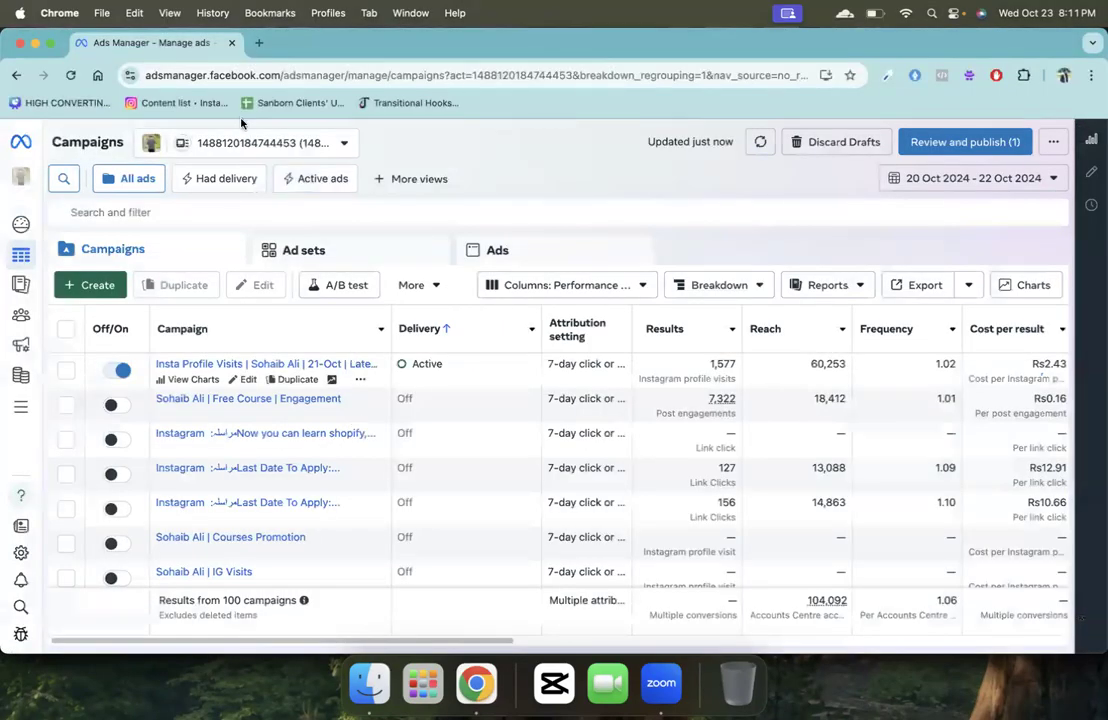
{"action": "left_click", "coordinate": [247, 143]}
{"action": "scroll", "coordinate": [235, 265], "scroll_direction": "up", "scroll_amount": 10}
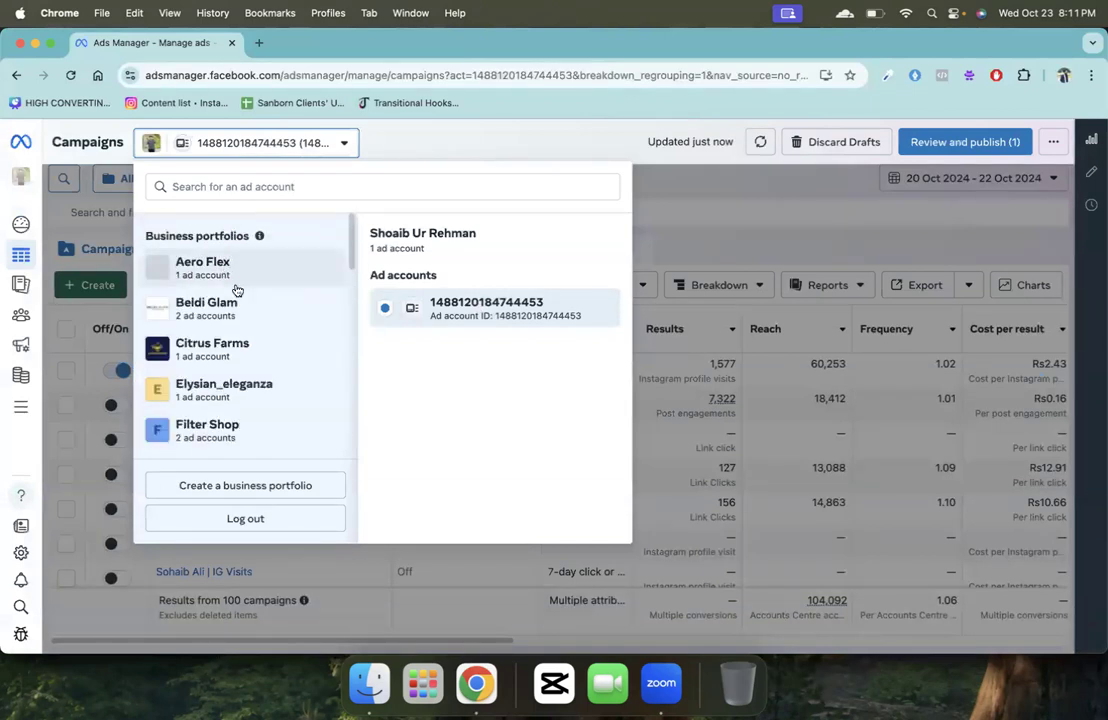
{"action": "left_click", "coordinate": [253, 190]}
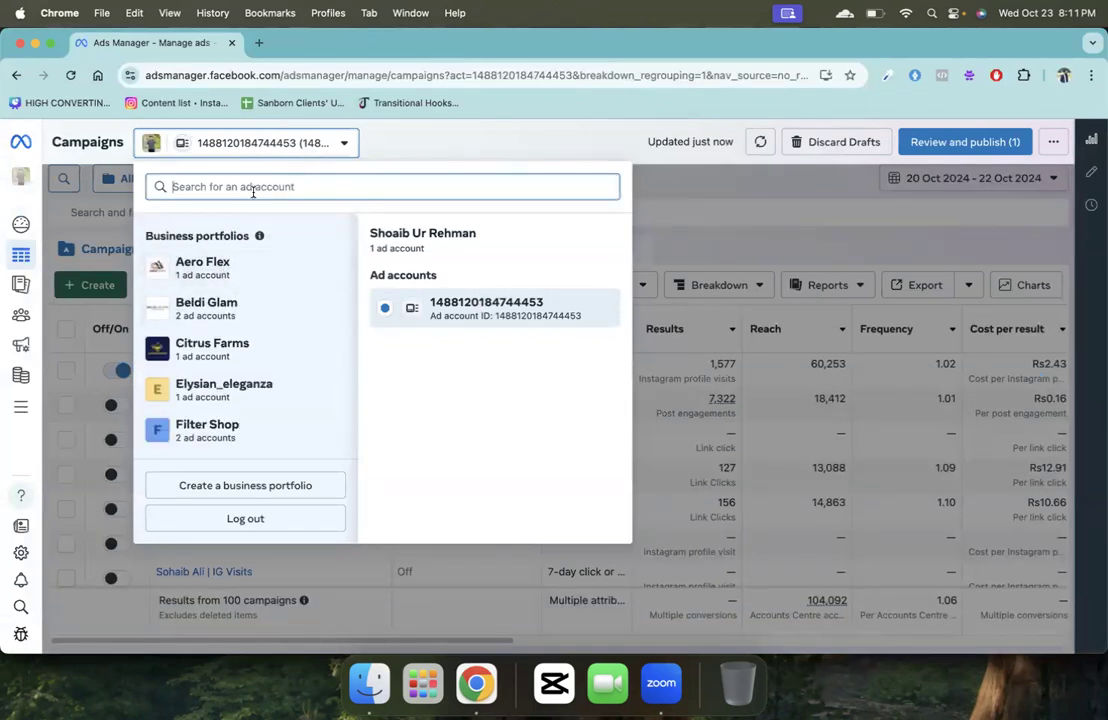
{"action": "type", "text": "han"}
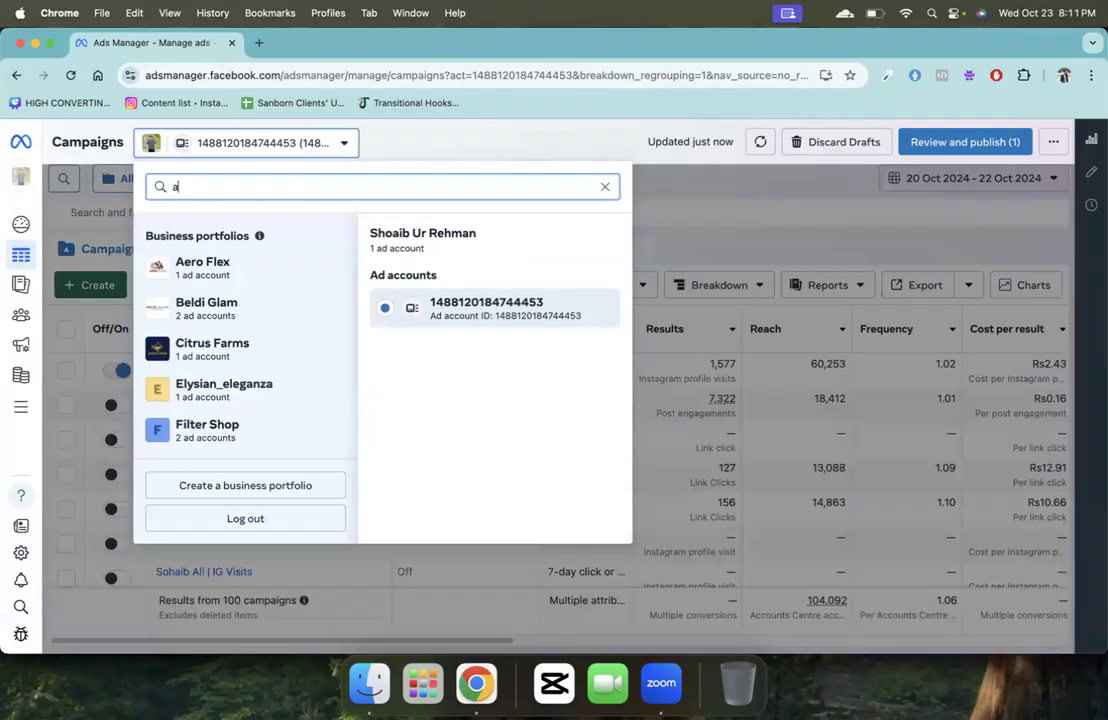
{"action": "left_click", "coordinate": [268, 303]}
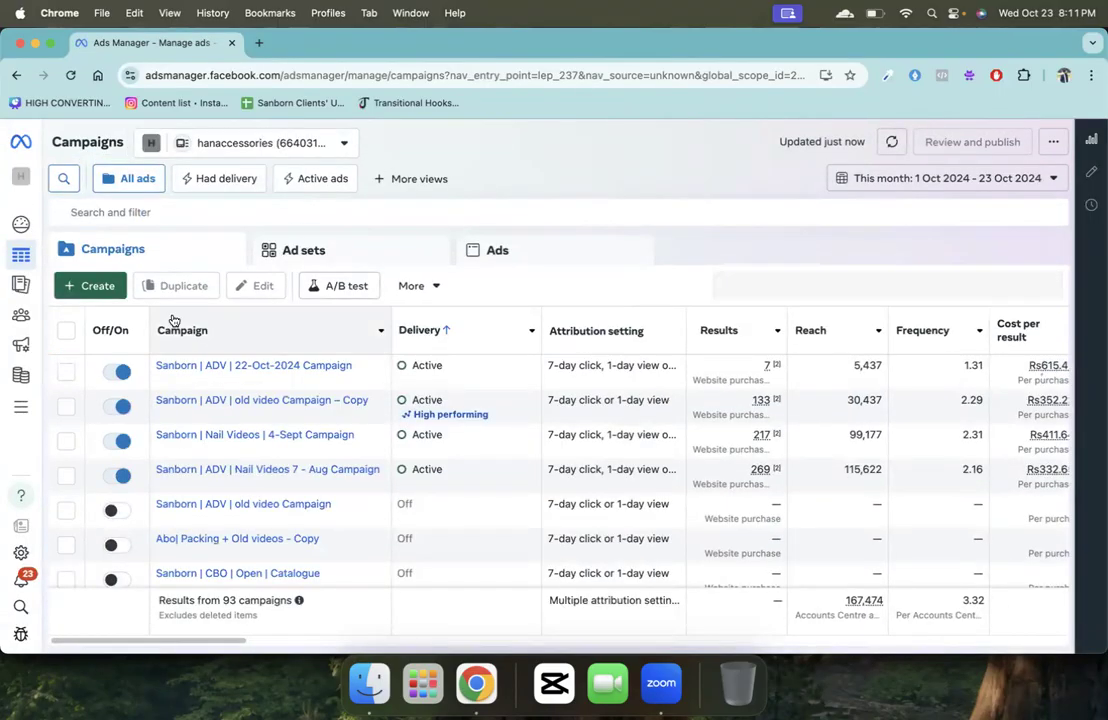
Step: Open the account's Audiences page and look through the list of existing audiences
{"action": "mouse_move", "coordinate": [30, 318]}
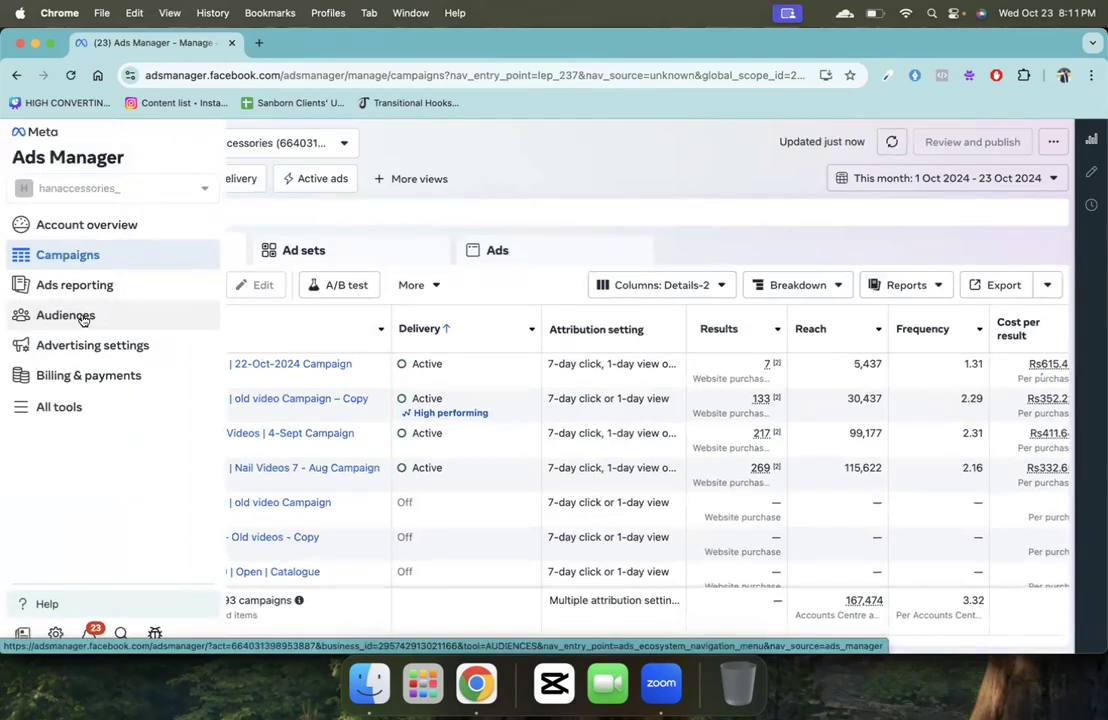
{"action": "left_click", "coordinate": [83, 319]}
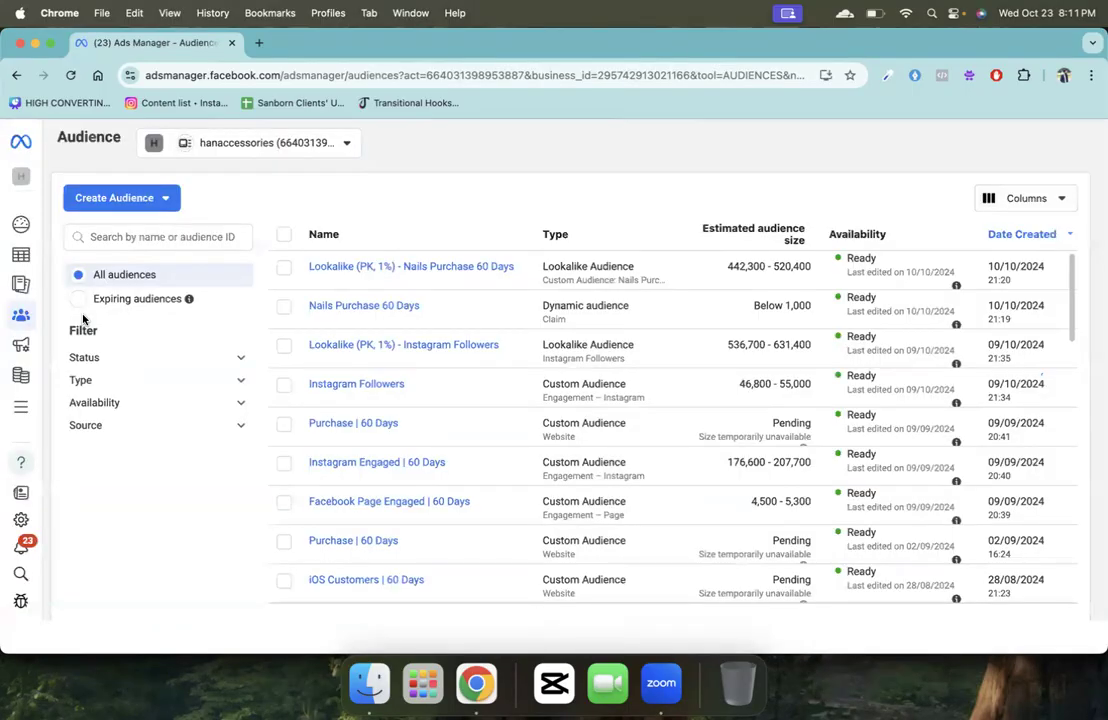
{"action": "scroll", "coordinate": [242, 418], "scroll_direction": "down", "scroll_amount": 1}
{"action": "scroll", "coordinate": [253, 418], "scroll_direction": "up", "scroll_amount": 1}
{"action": "scroll", "coordinate": [253, 418], "scroll_direction": "down", "scroll_amount": 10}
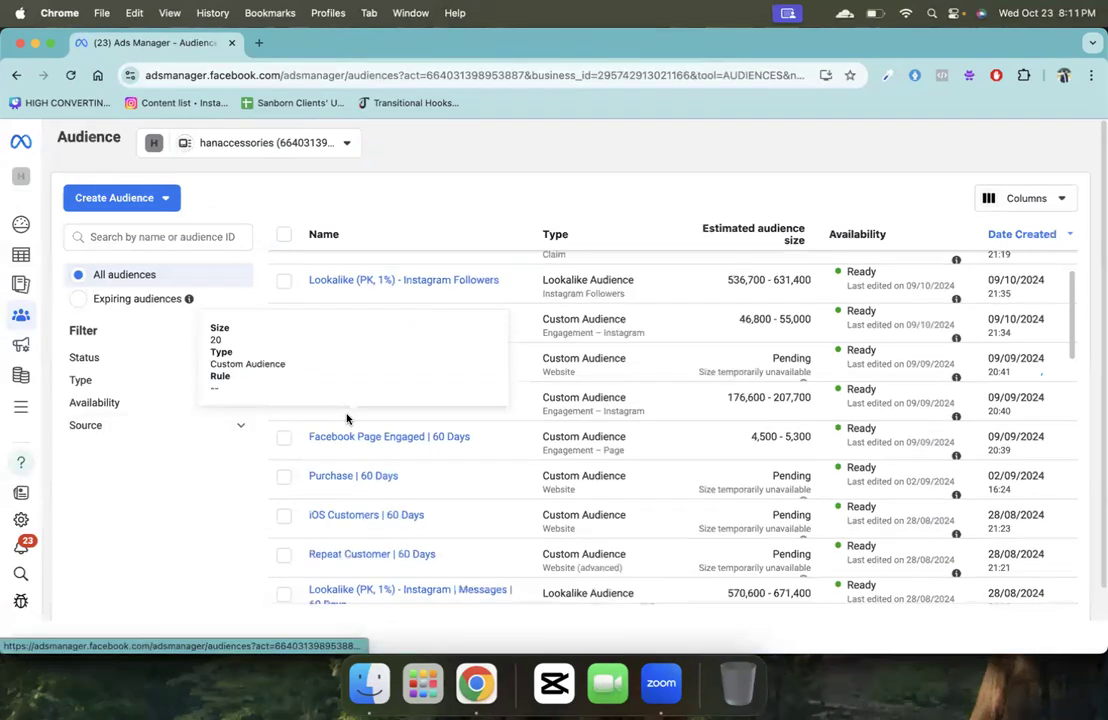
{"action": "scroll", "coordinate": [346, 420], "scroll_direction": "up", "scroll_amount": 10}
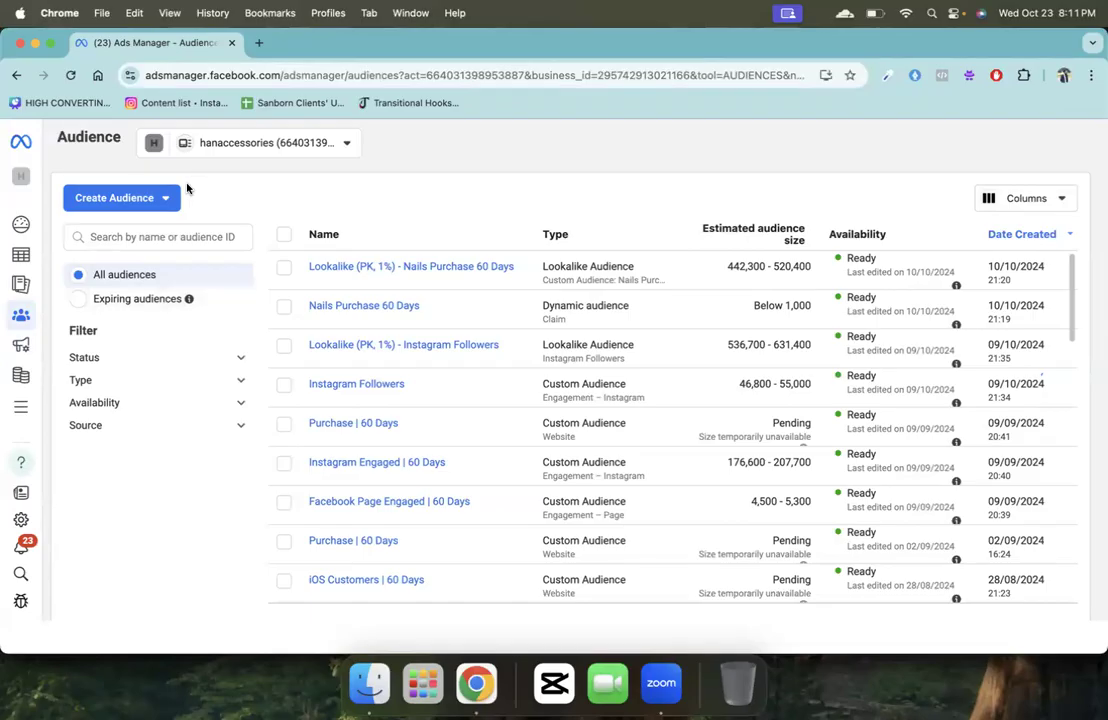
Step: Return to the class notes document and end the numbered list with blank lines below Lookalike
{"action": "key", "text": "super+grave"}
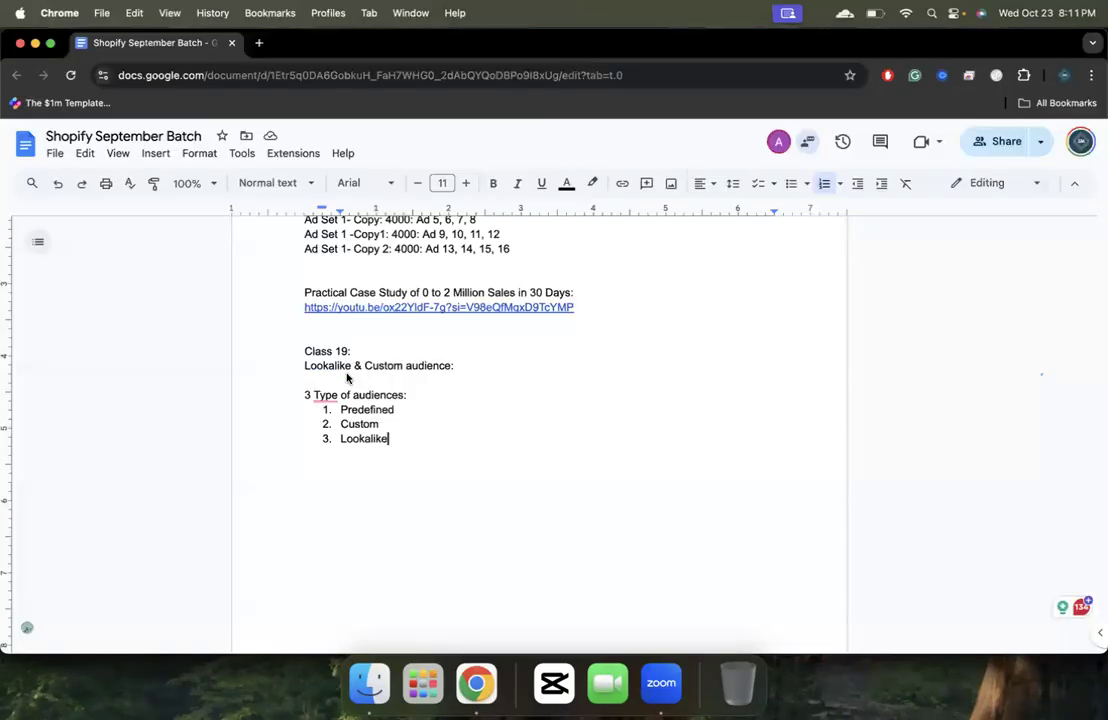
{"action": "key", "text": "Return"}
{"action": "key", "text": "Return"}
{"action": "key", "text": "Return"}
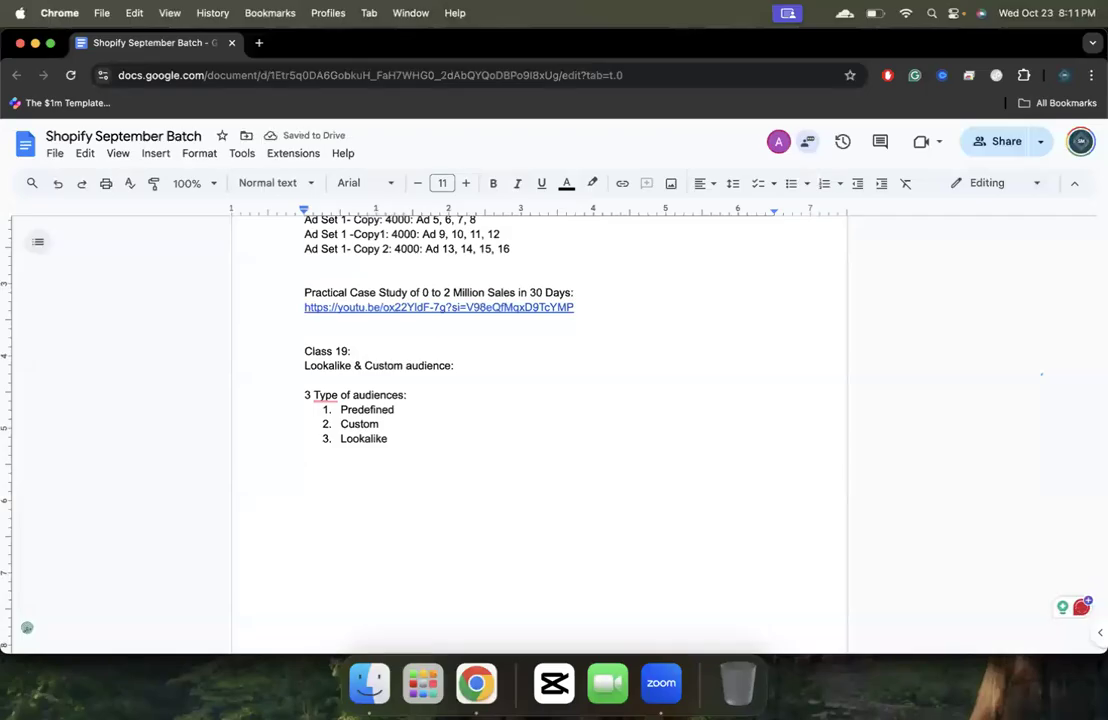
{"action": "left_click", "coordinate": [400, 410]}
{"action": "left_click_drag", "start_coordinate": [398, 411], "coordinate": [343, 410]}
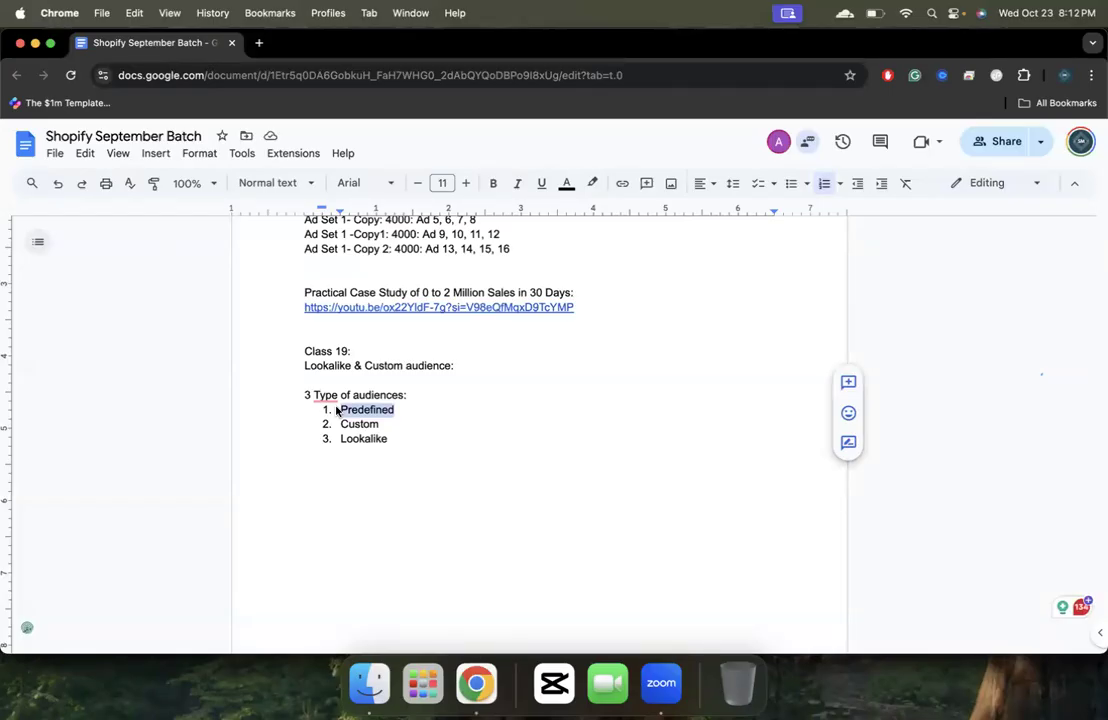
{"action": "left_click_drag", "start_coordinate": [393, 440], "coordinate": [322, 440]}
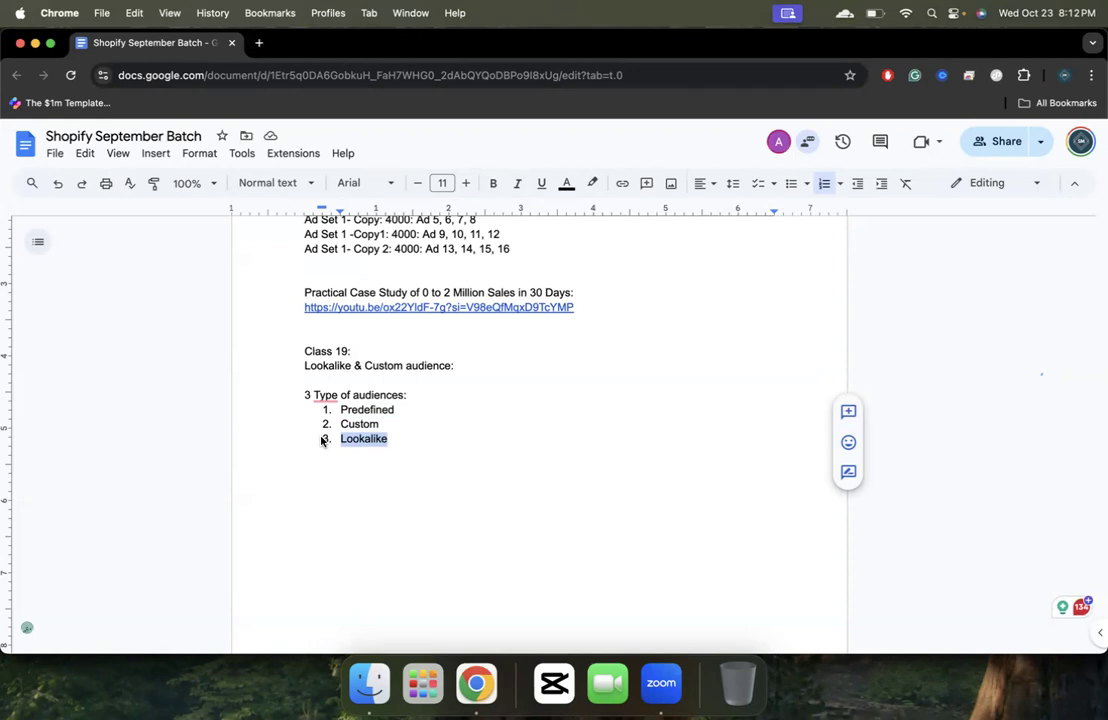
{"action": "triple_click", "coordinate": [357, 442]}
{"action": "double_click", "coordinate": [345, 411]}
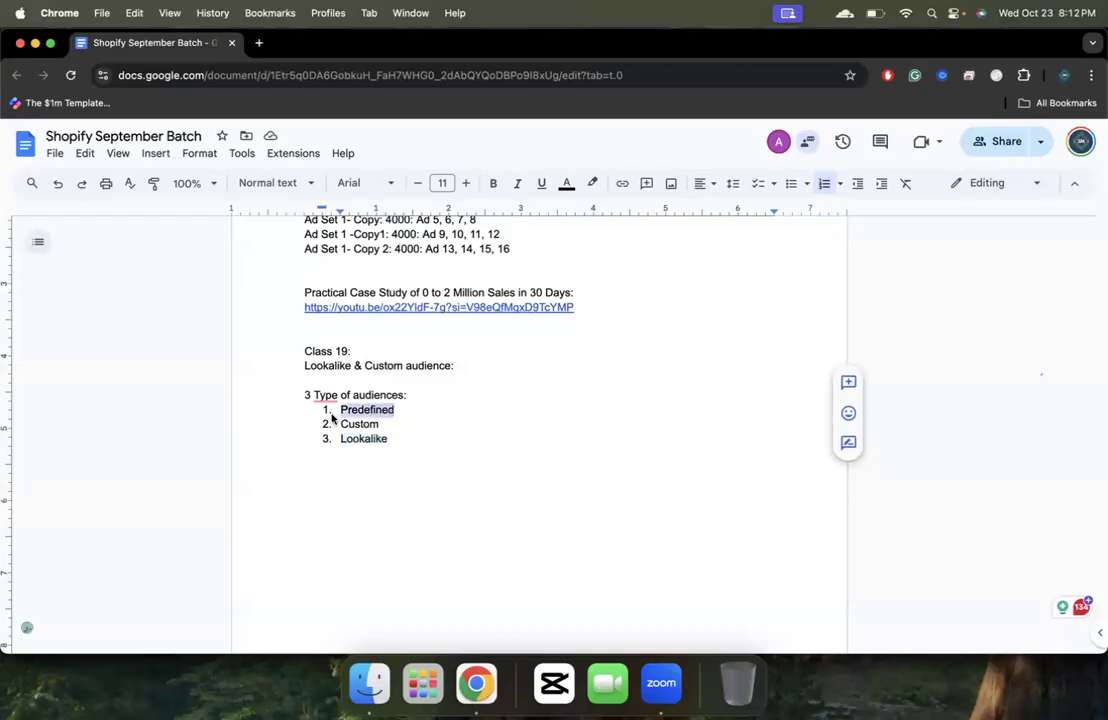
{"action": "double_click", "coordinate": [372, 440]}
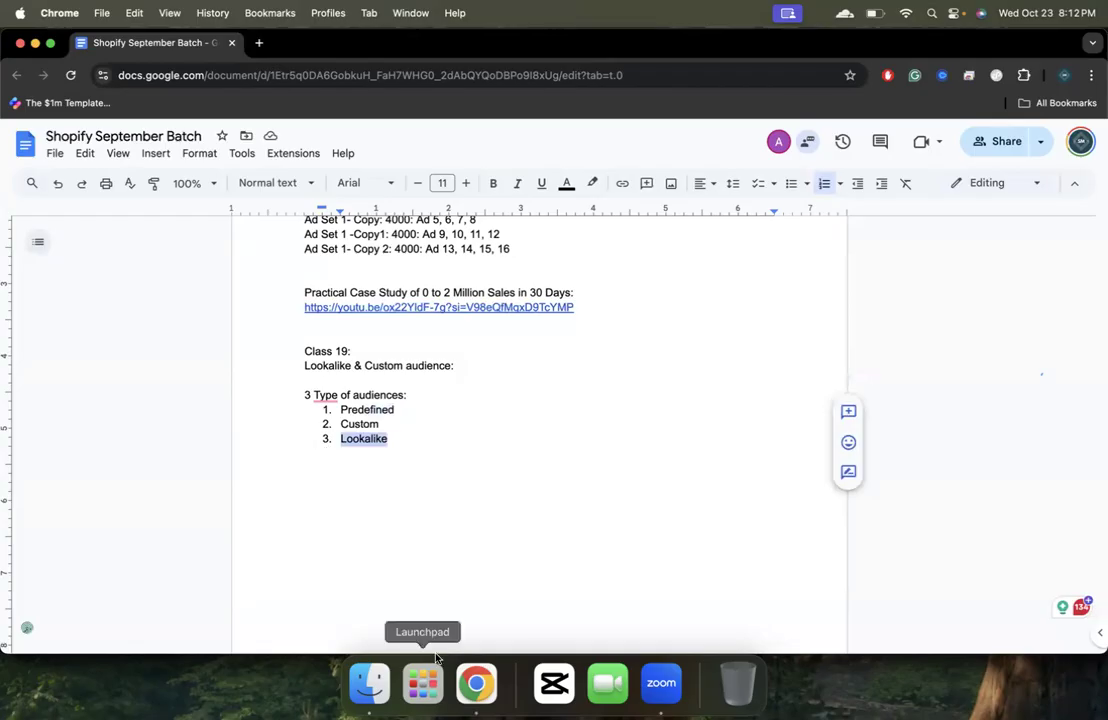
Step: Append "- Retarget" to the Custom item in the audience list
{"action": "left_click", "coordinate": [359, 428]}
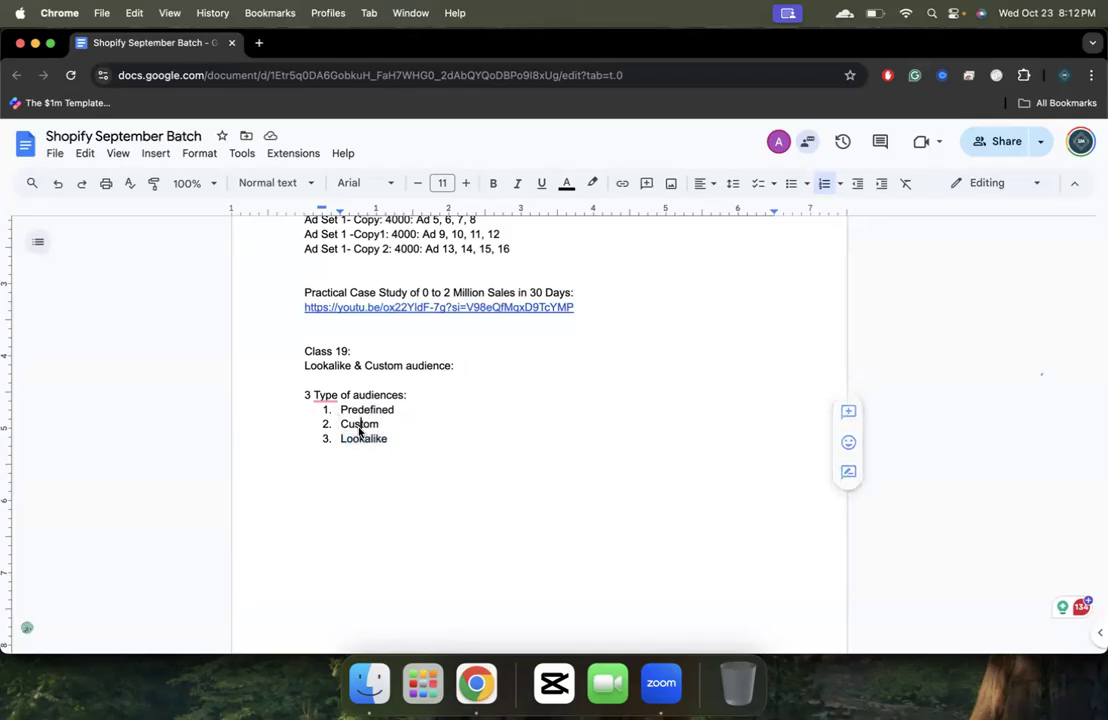
{"action": "type", "text": "- Ret"}
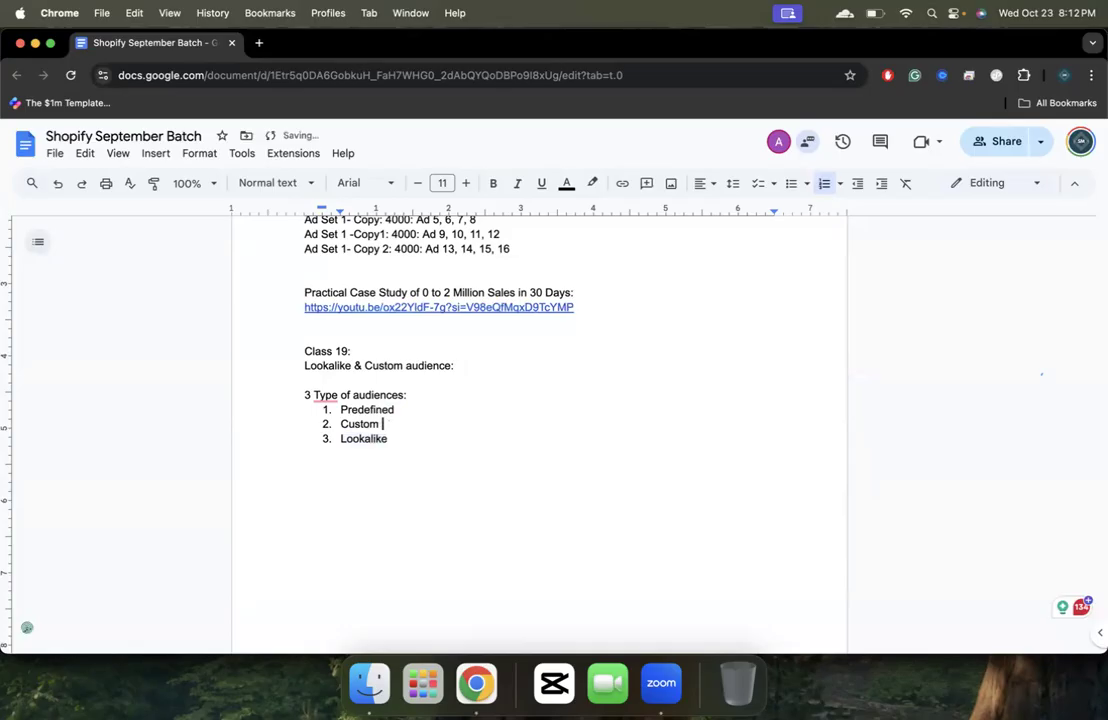
{"action": "type", "text": "arget"}
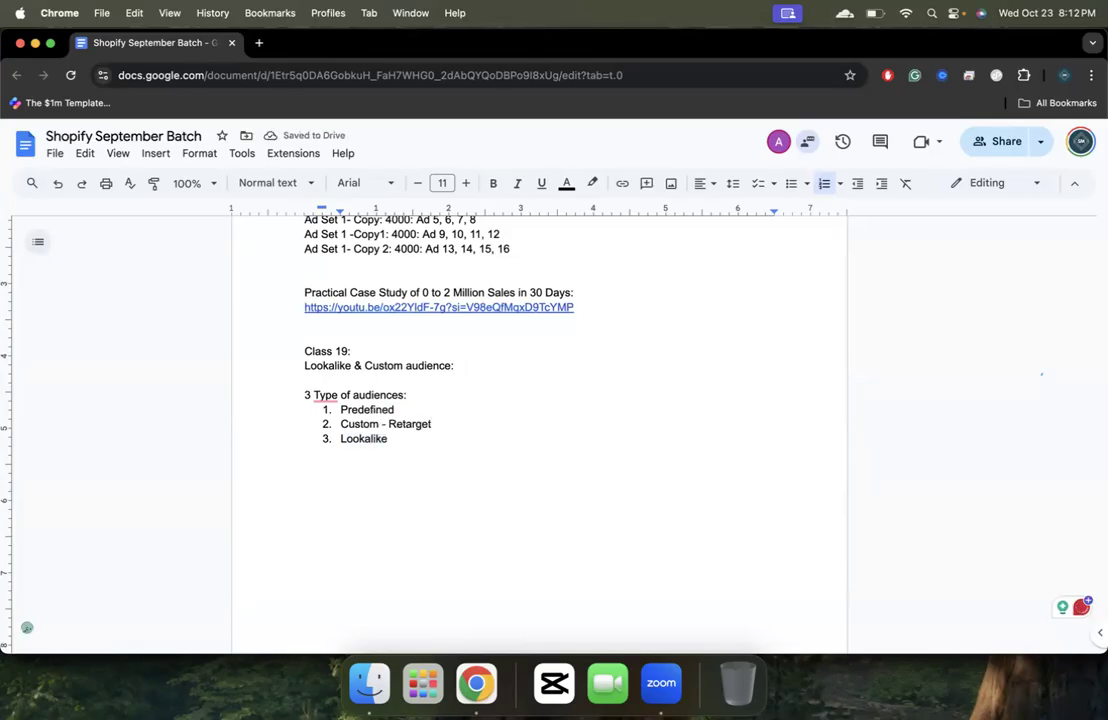
Step: Append "- For better quality sales" to the Lookalike item and "- Warmup, scaling" to the Predefined item
{"action": "left_click", "coordinate": [390, 439]}
{"action": "type", "text": "- For better"}
{"action": "type", "text": " qaylit"}
{"action": "key", "text": "BackSpace"}
{"action": "key", "text": "BackSpace"}
{"action": "key", "text": "BackSpace"}
{"action": "key", "text": "BackSpace"}
{"action": "key", "text": "BackSpace"}
{"action": "type", "text": "uality sales"}
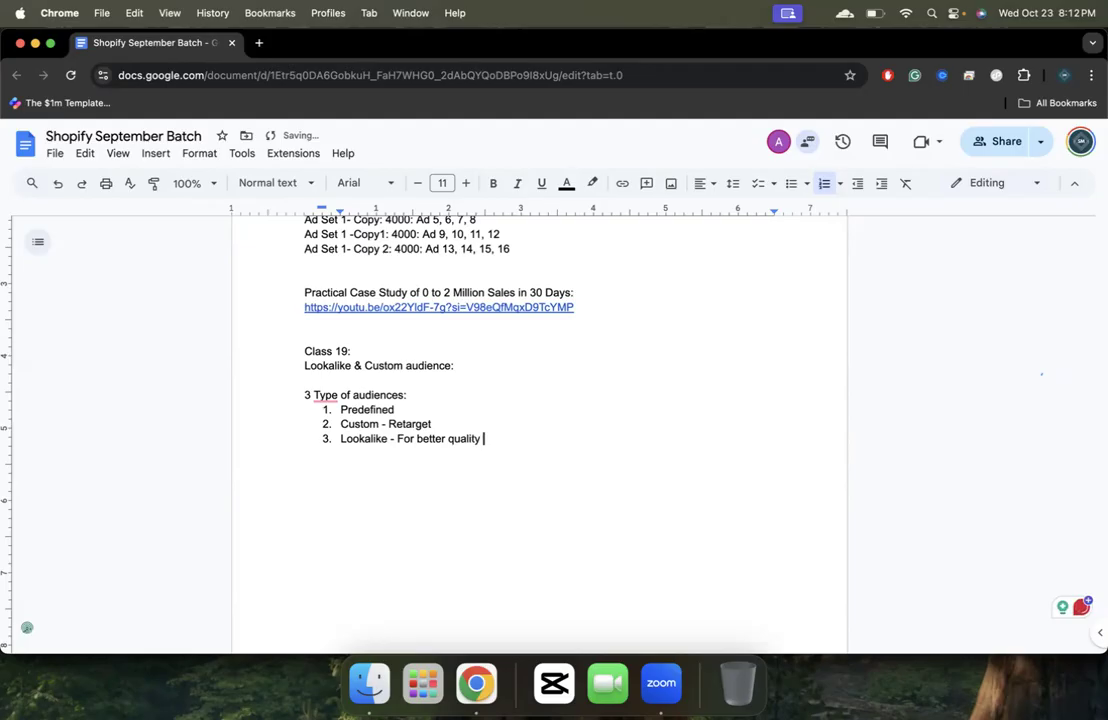
{"action": "left_click", "coordinate": [395, 410]}
{"action": "type", "text": "- Warmup, scaling"}
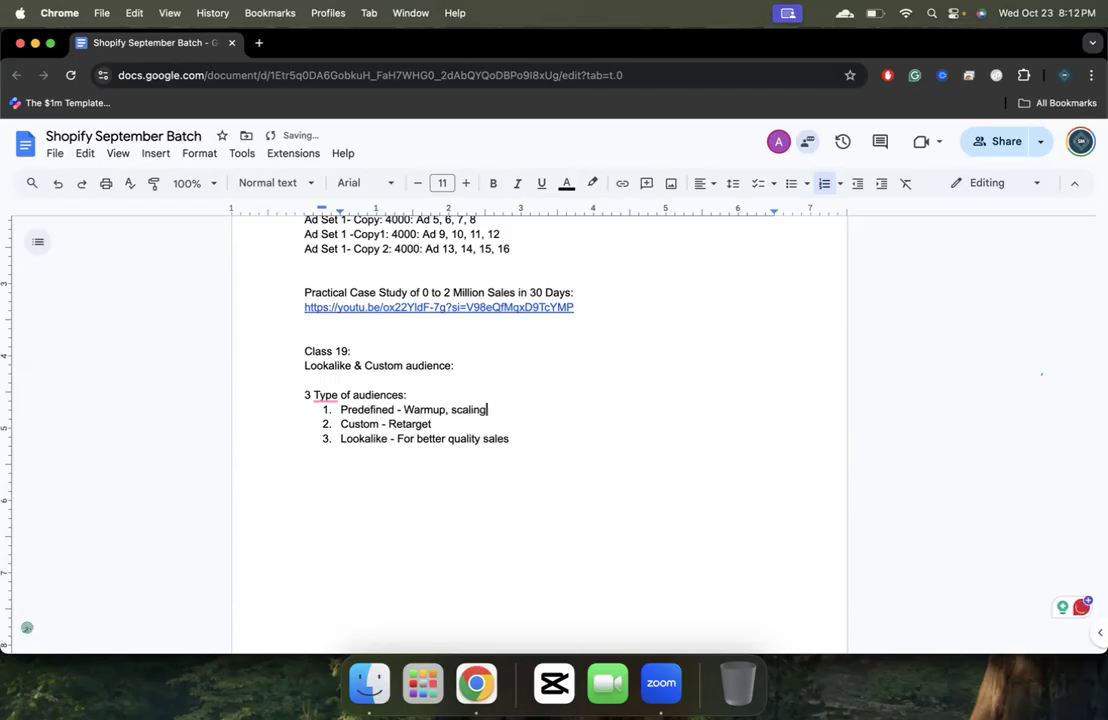
{"action": "double_click", "coordinate": [370, 440]}
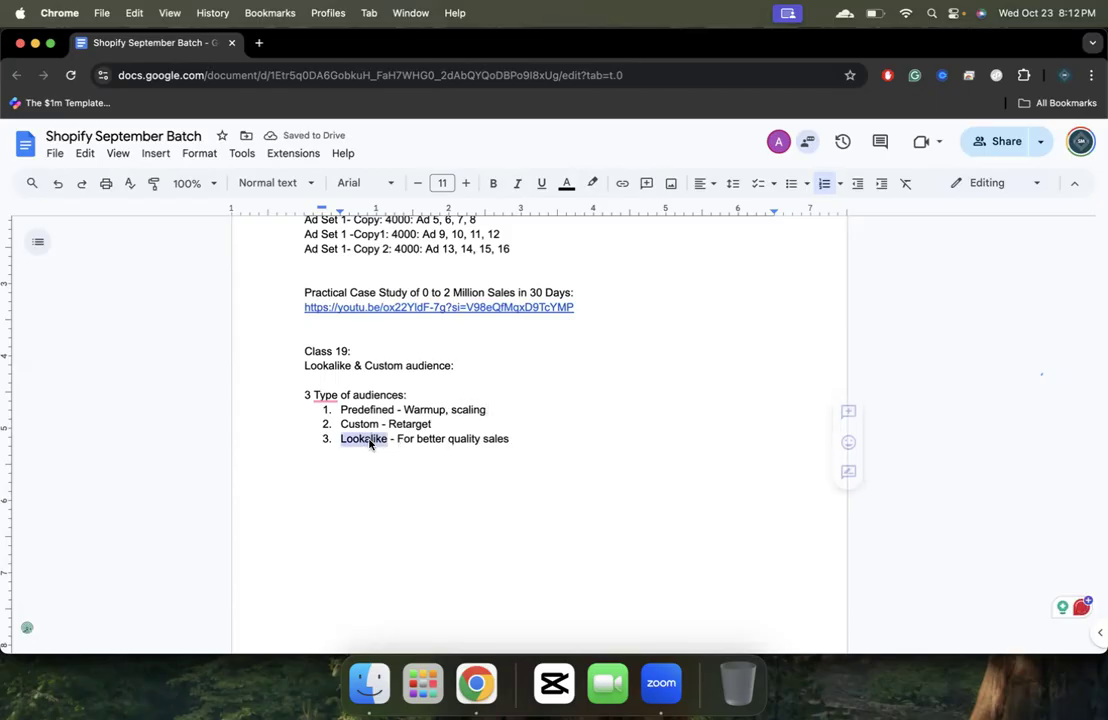
{"action": "left_click_drag", "start_coordinate": [341, 409], "coordinate": [396, 410]}
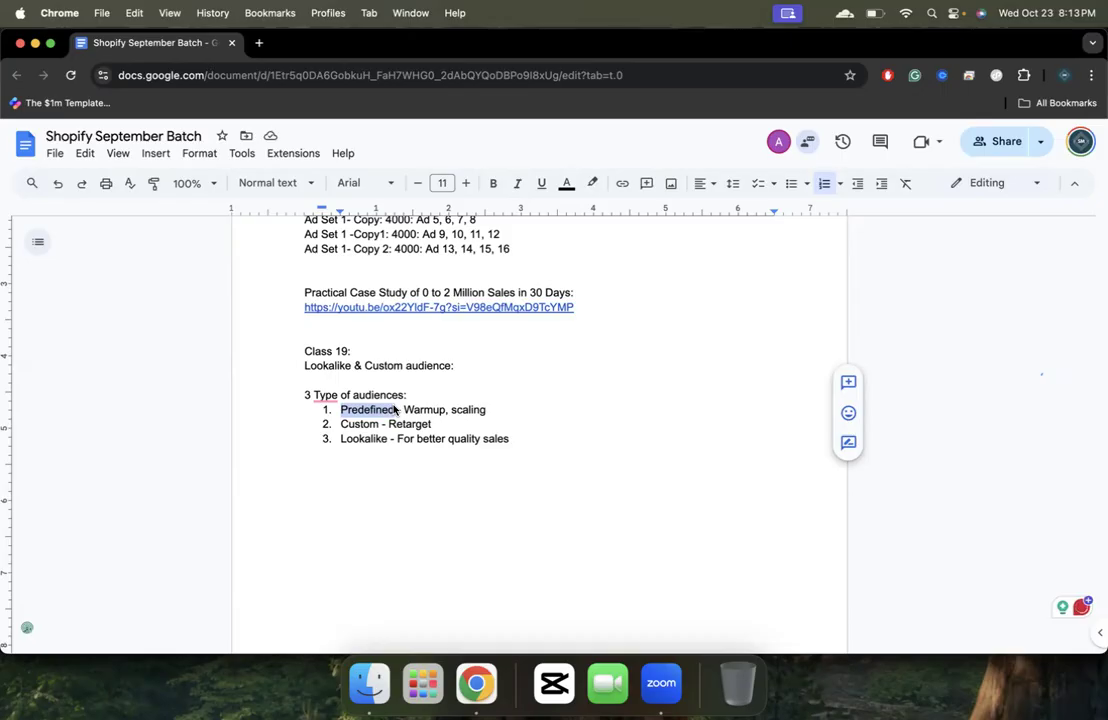
{"action": "left_click", "coordinate": [377, 438]}
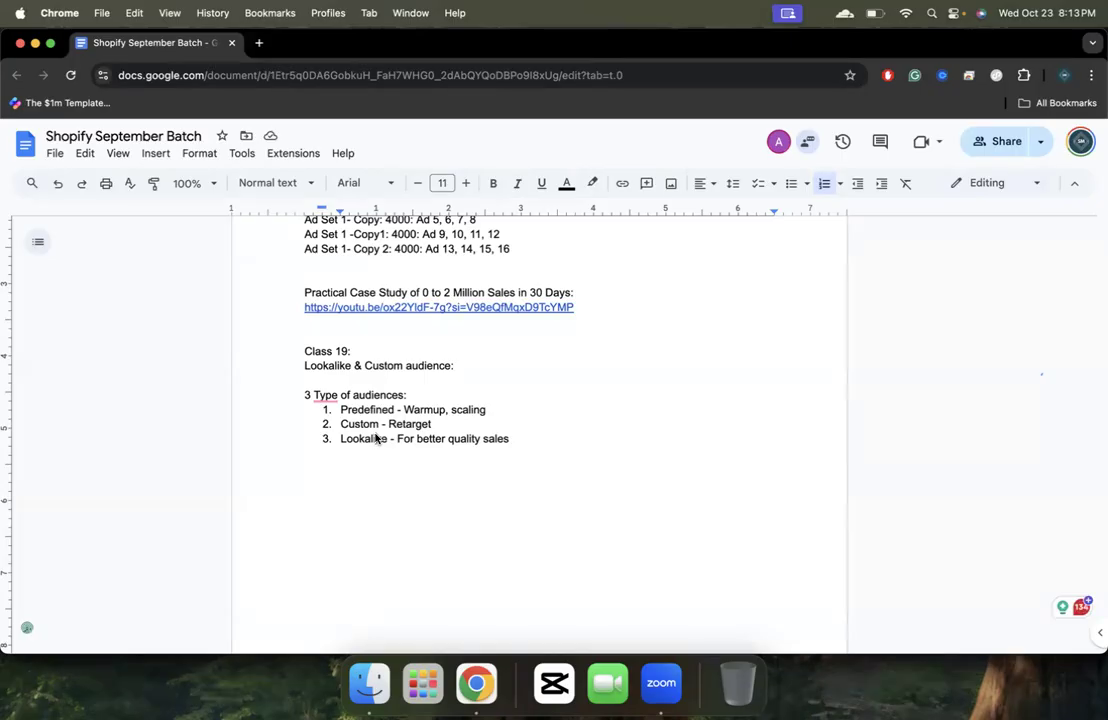
Step: Correct the list heading to "3 Types of audiences:" and add blank lines below the numbered list
{"action": "left_click", "coordinate": [338, 395]}
{"action": "type", "text": "s"}
{"action": "left_click", "coordinate": [541, 428]}
{"action": "left_click", "coordinate": [544, 446]}
{"action": "key", "text": "Return"}
{"action": "key", "text": "Return"}
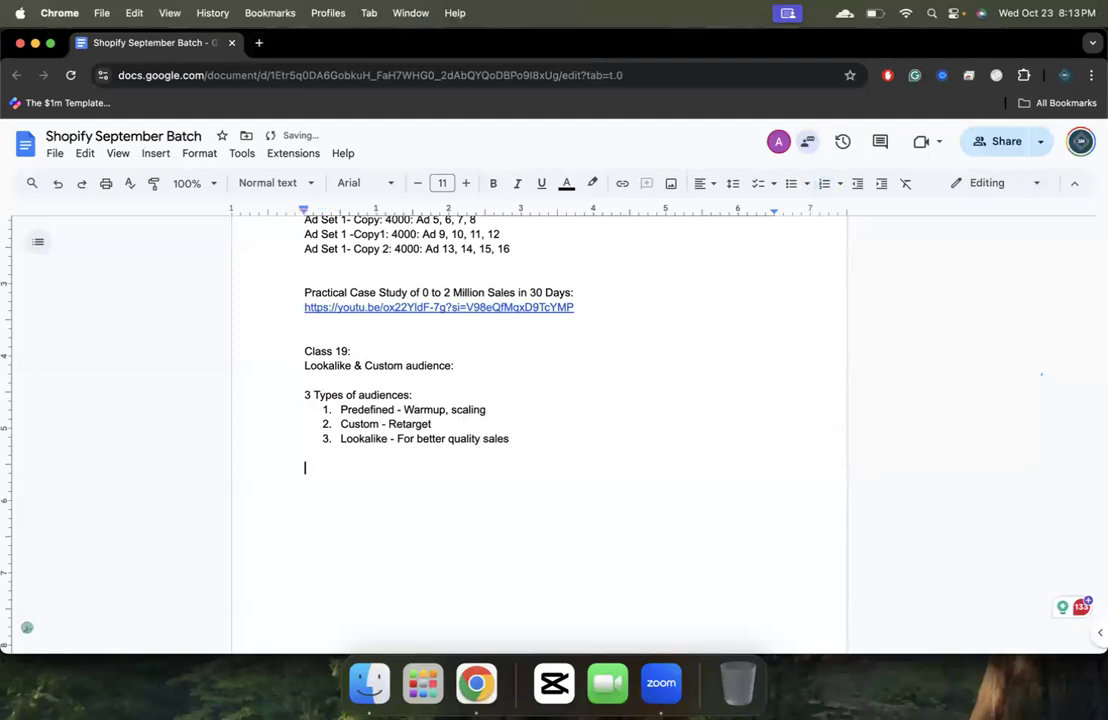
Step: Switch to the Ads Manager window and start a new lookalike audience with hanaccessories_'s Pixel as its source
{"action": "key", "text": "super+grave"}
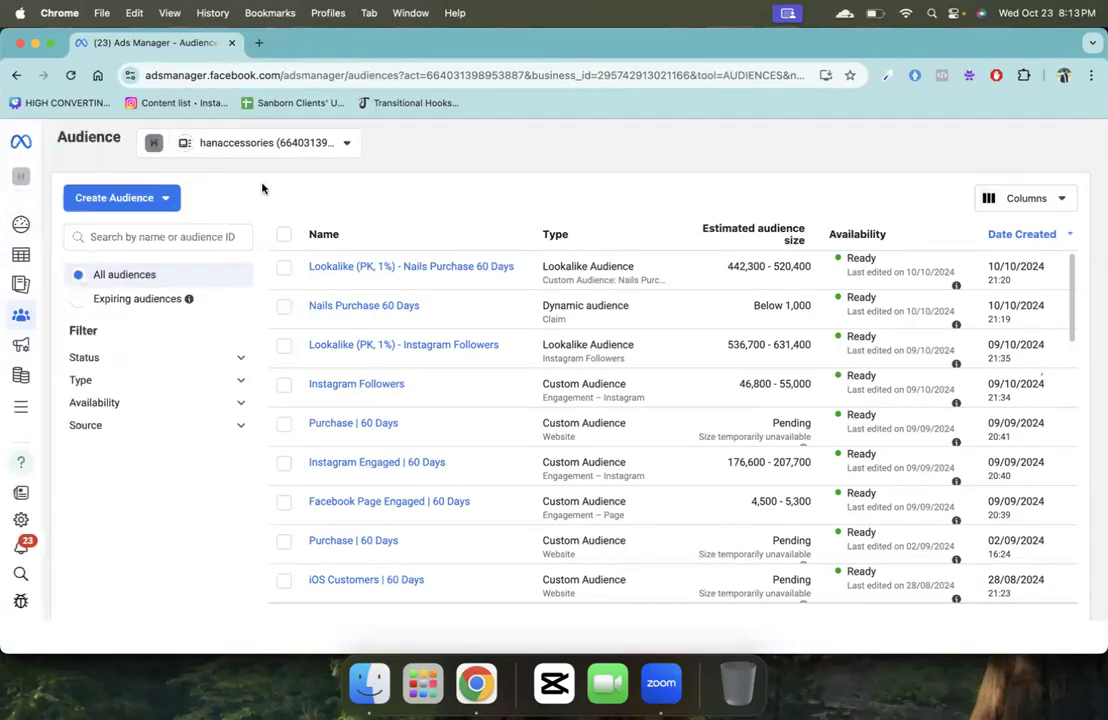
{"action": "left_click", "coordinate": [145, 205]}
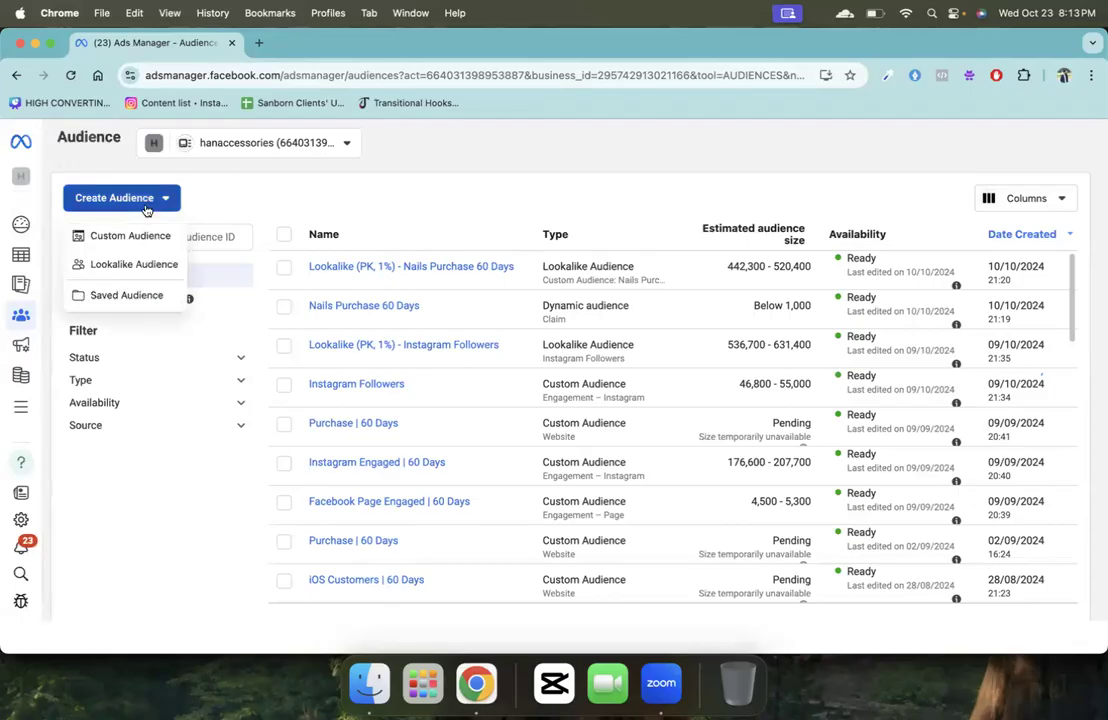
{"action": "left_click", "coordinate": [134, 268]}
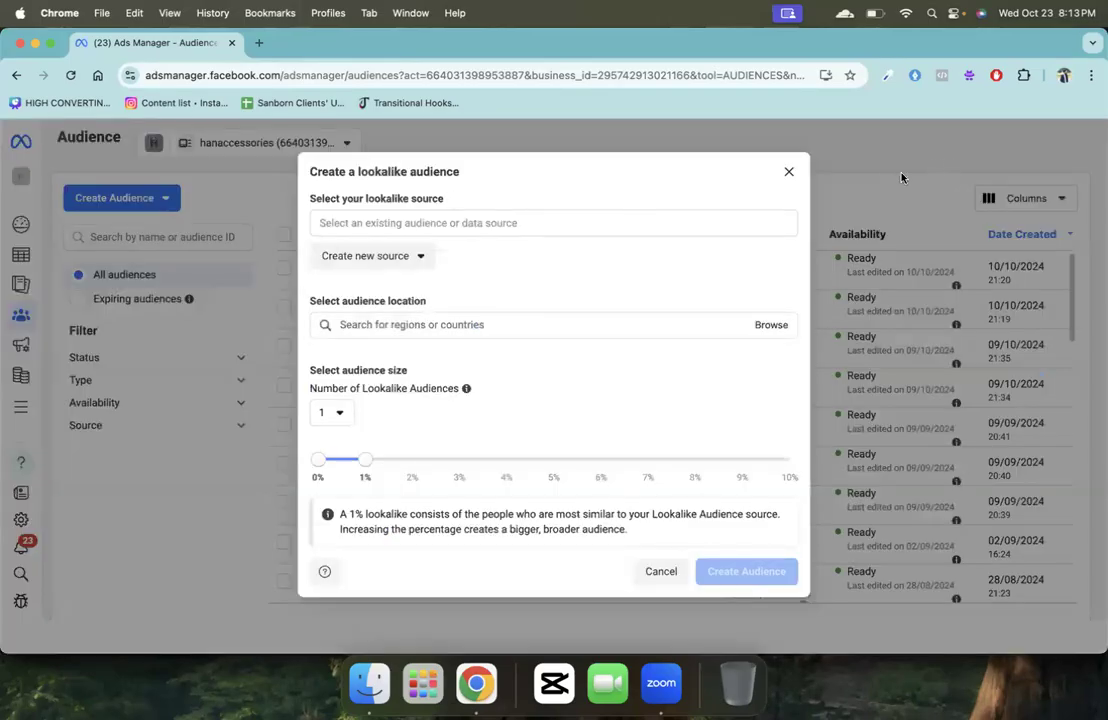
{"action": "left_click", "coordinate": [455, 222]}
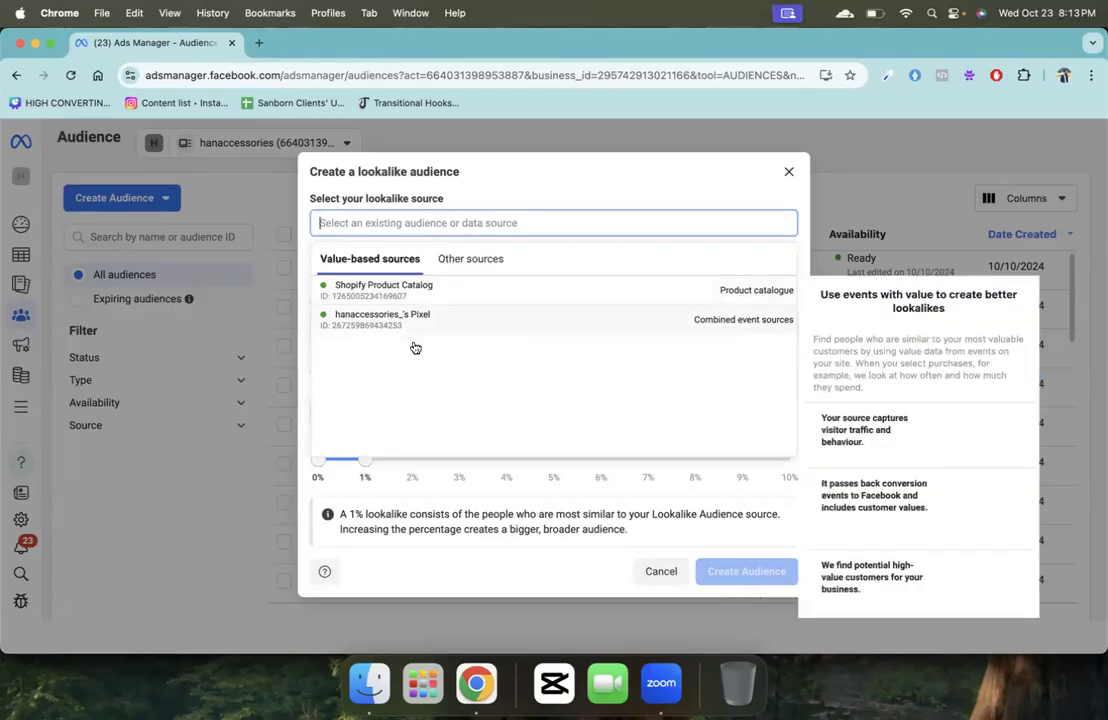
{"action": "left_click", "coordinate": [408, 320]}
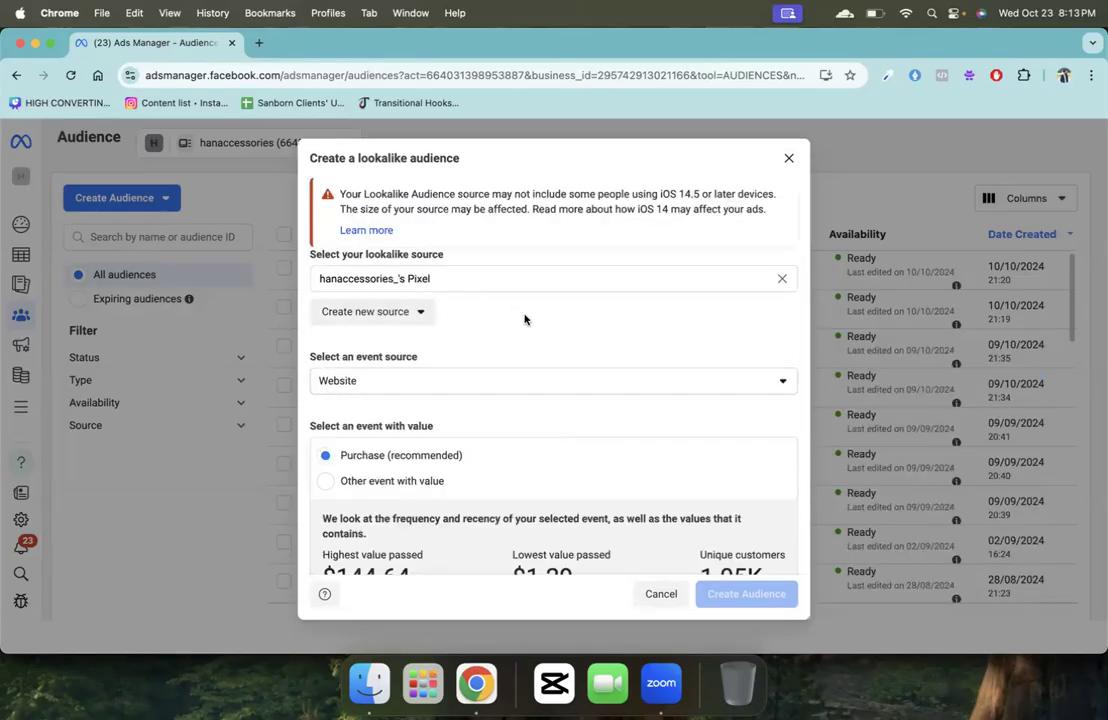
{"action": "scroll", "coordinate": [524, 319], "scroll_direction": "down", "scroll_amount": 3}
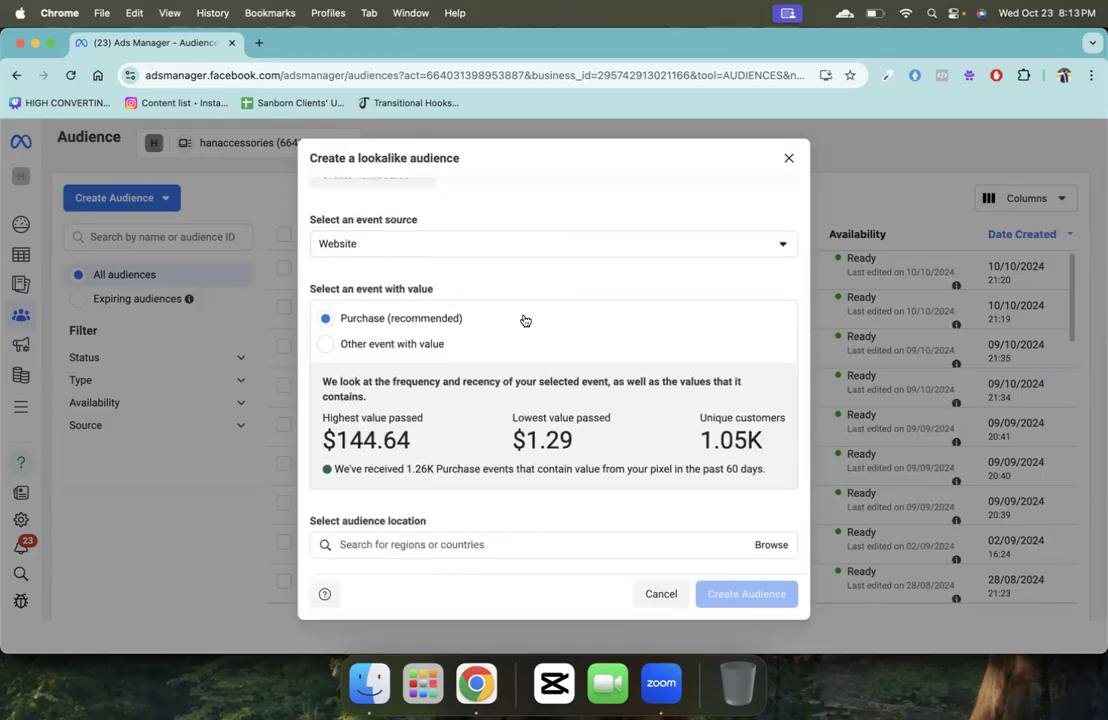
Step: Compare the customer figures of the Purchase and ViewContent events and review the other available events with value
{"action": "scroll", "coordinate": [524, 320], "scroll_direction": "up", "scroll_amount": 3}
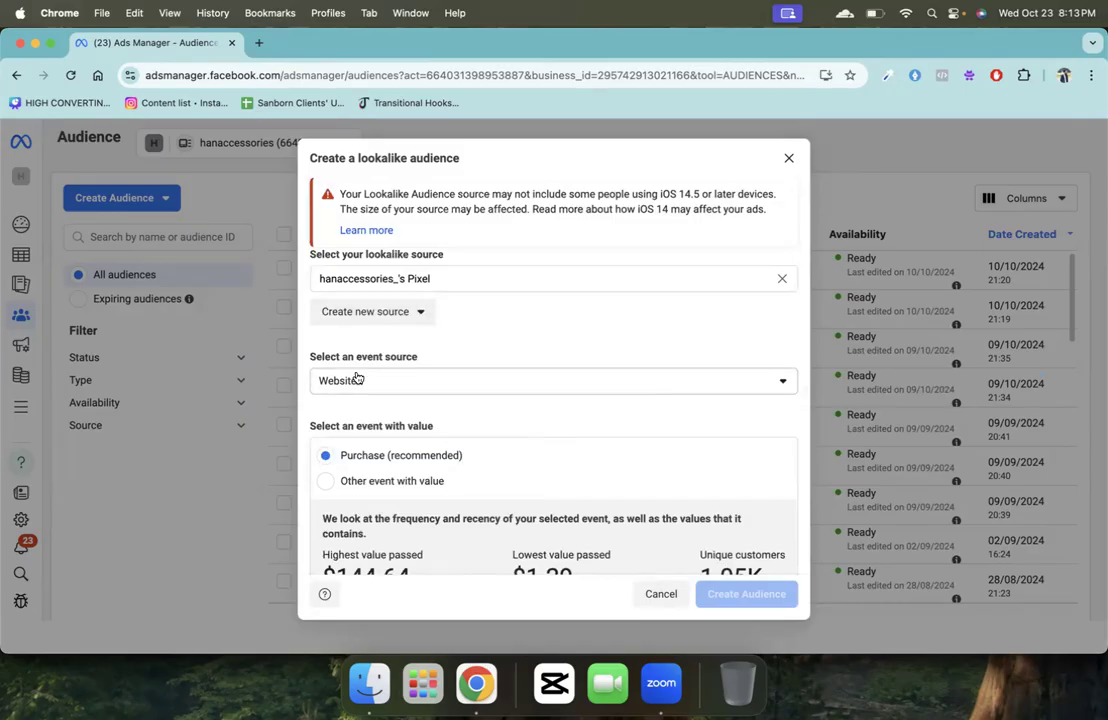
{"action": "scroll", "coordinate": [357, 378], "scroll_direction": "down", "scroll_amount": 4}
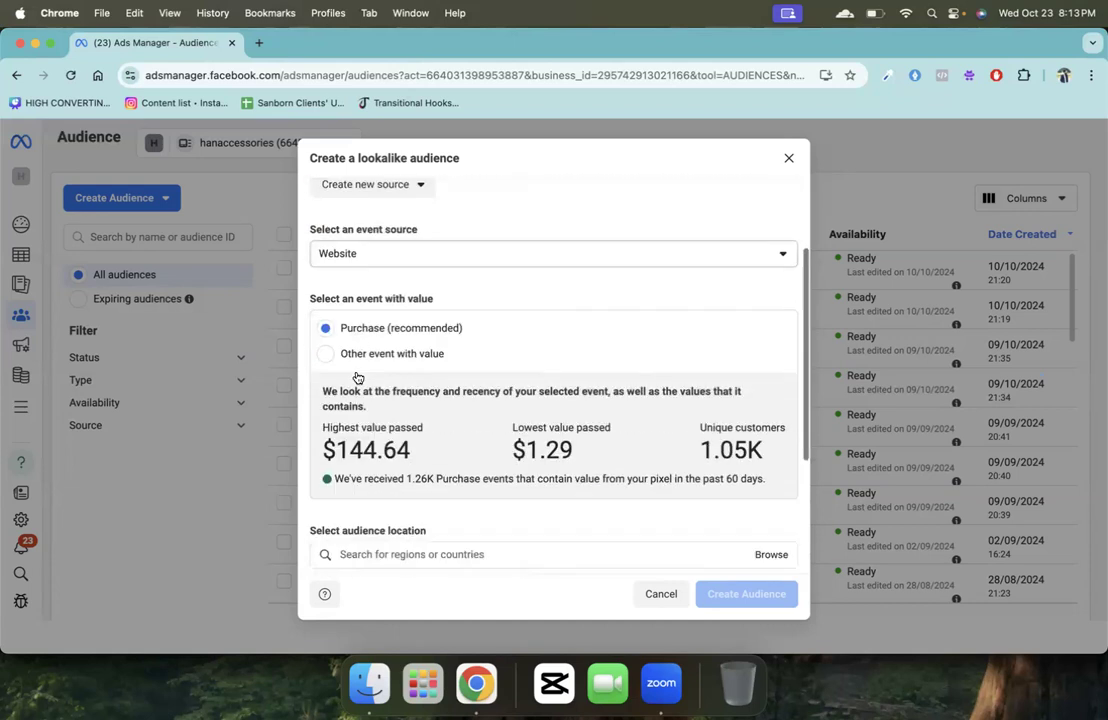
{"action": "triple_click", "coordinate": [370, 197]}
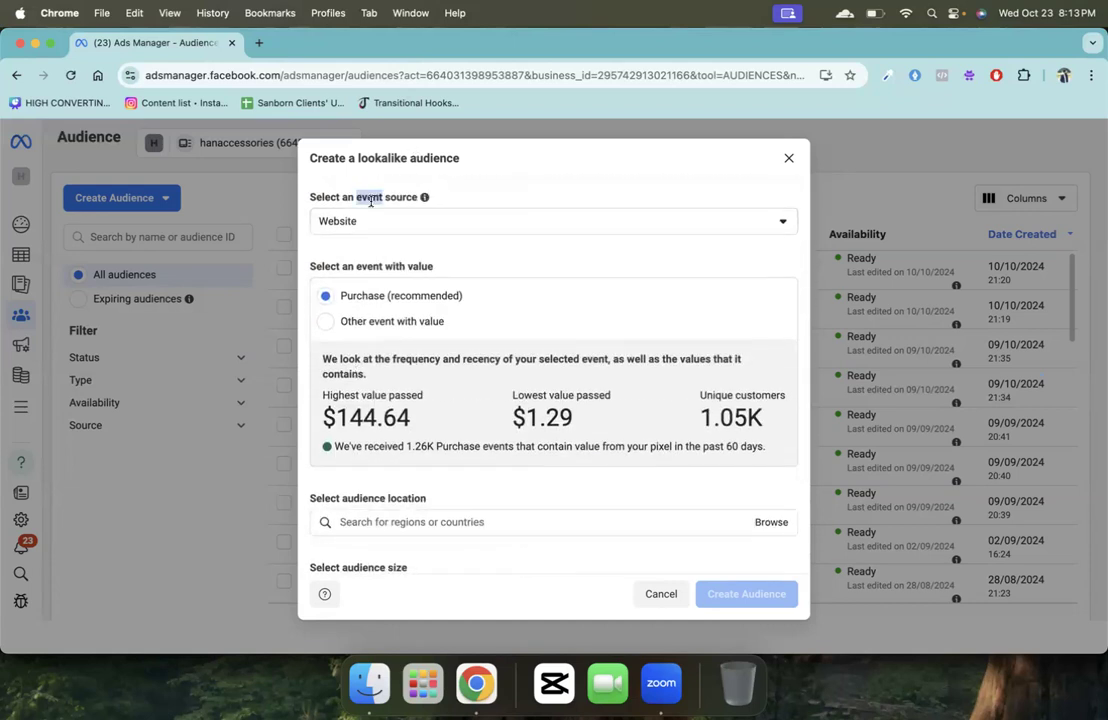
{"action": "left_click", "coordinate": [389, 320]}
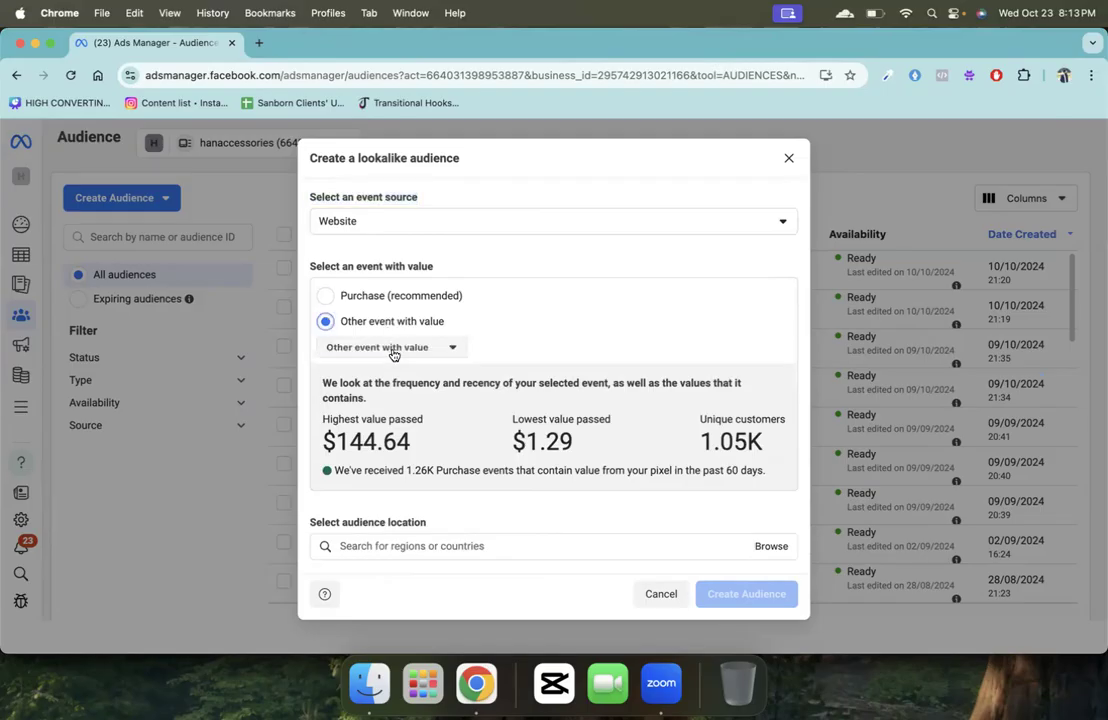
{"action": "left_click", "coordinate": [390, 349]}
{"action": "left_click", "coordinate": [388, 411]}
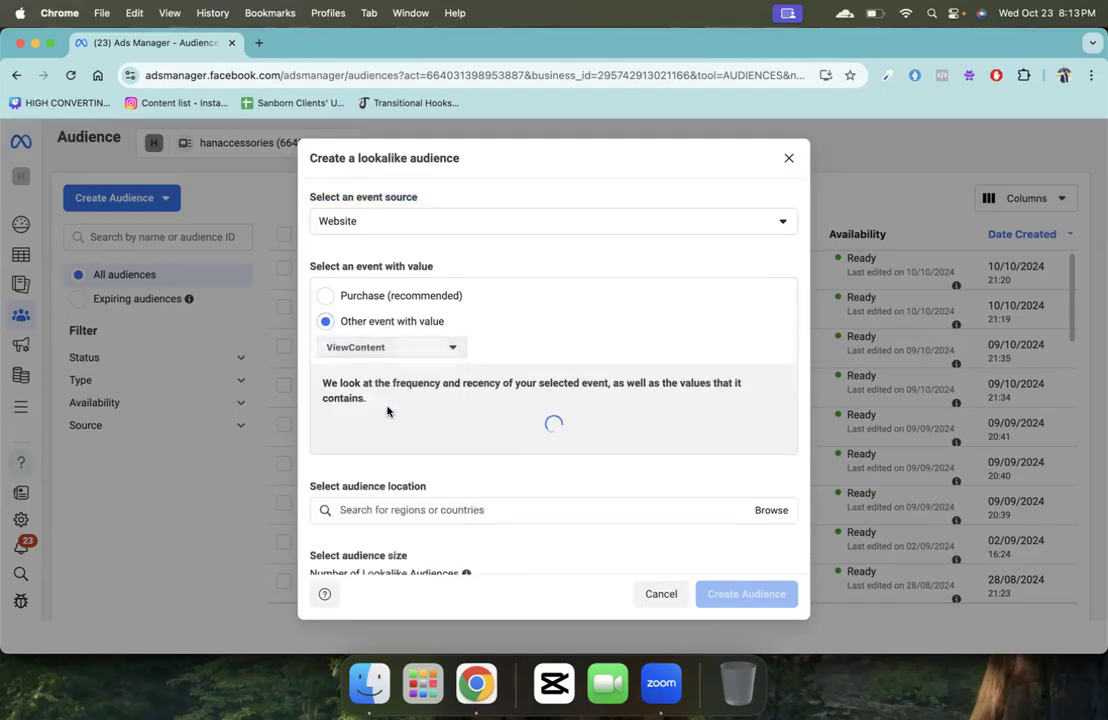
{"action": "left_click", "coordinate": [377, 300]}
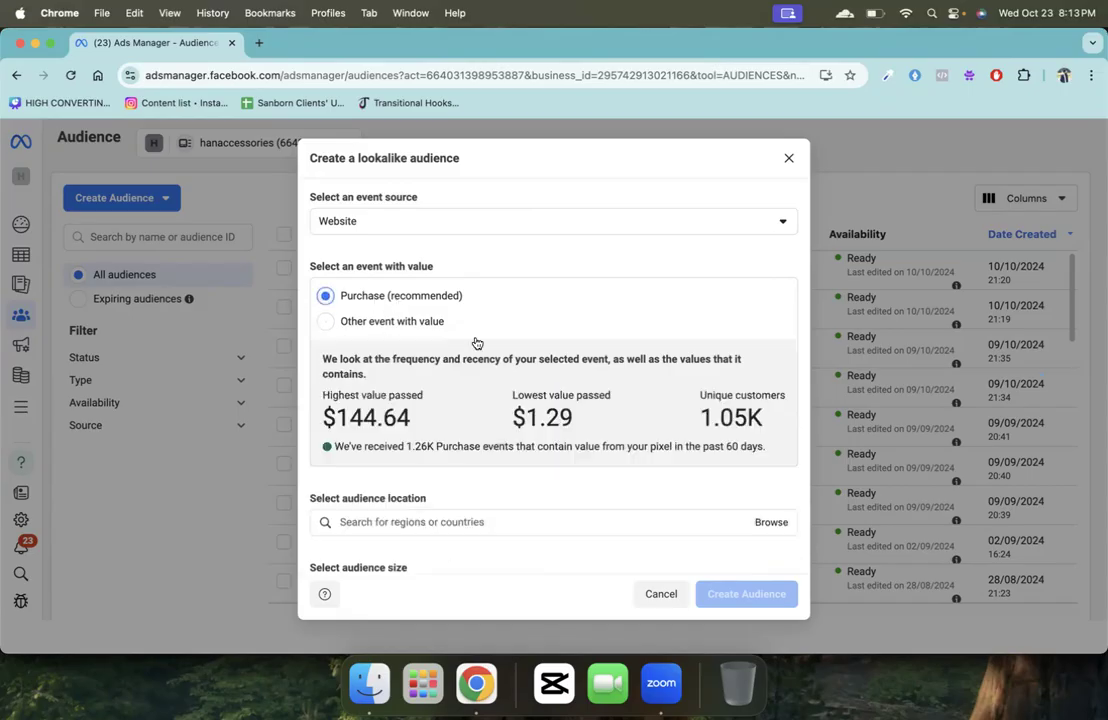
{"action": "double_click", "coordinate": [731, 418]}
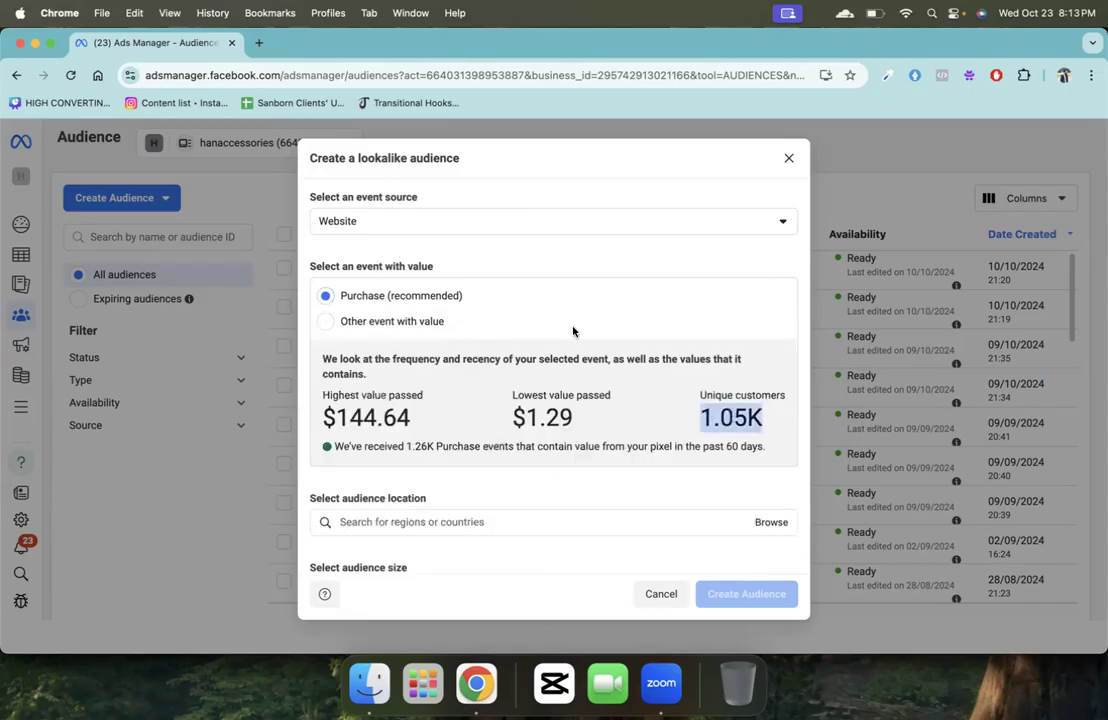
{"action": "left_click", "coordinate": [383, 320]}
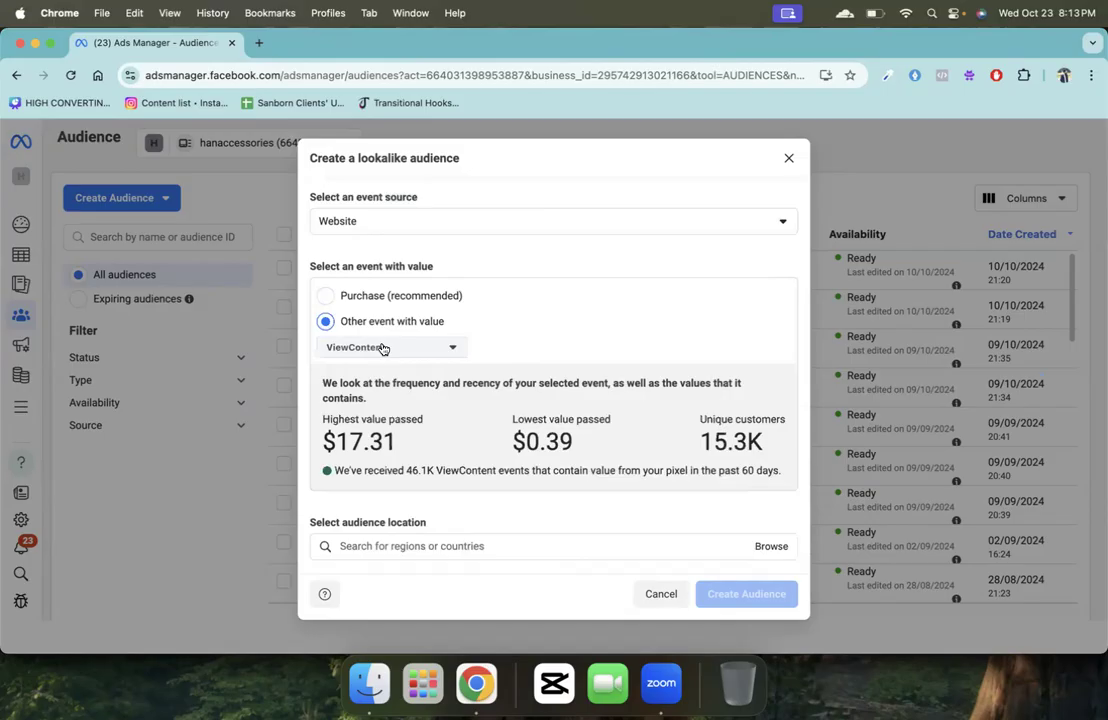
{"action": "left_click", "coordinate": [383, 348]}
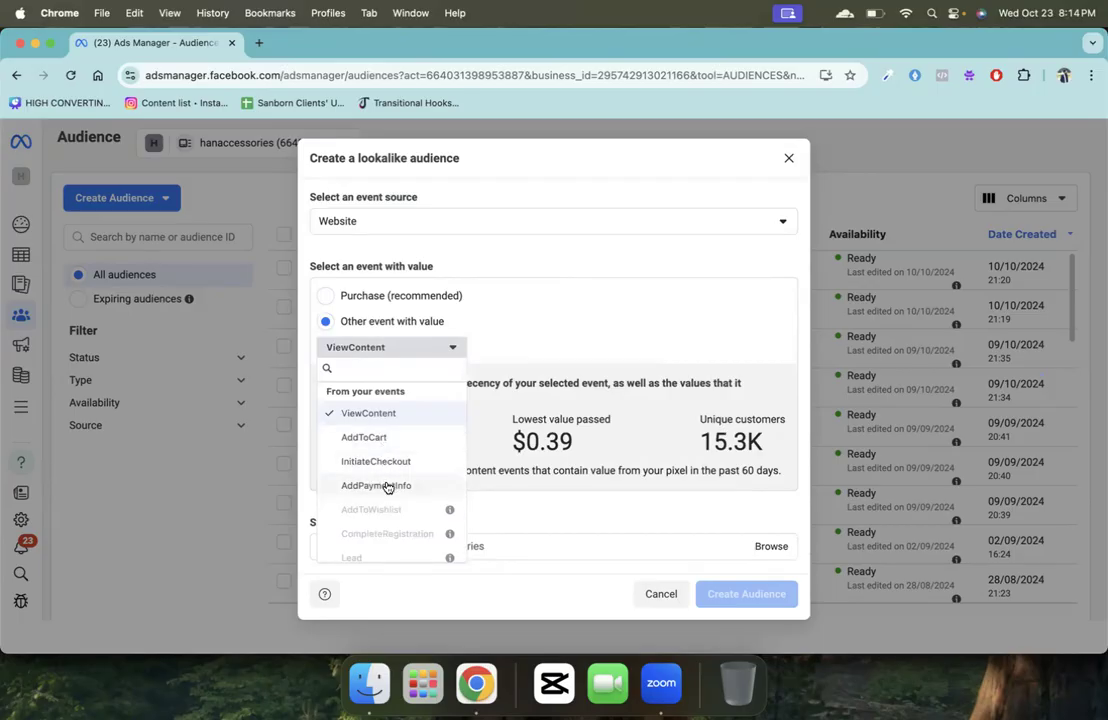
{"action": "left_click", "coordinate": [387, 297]}
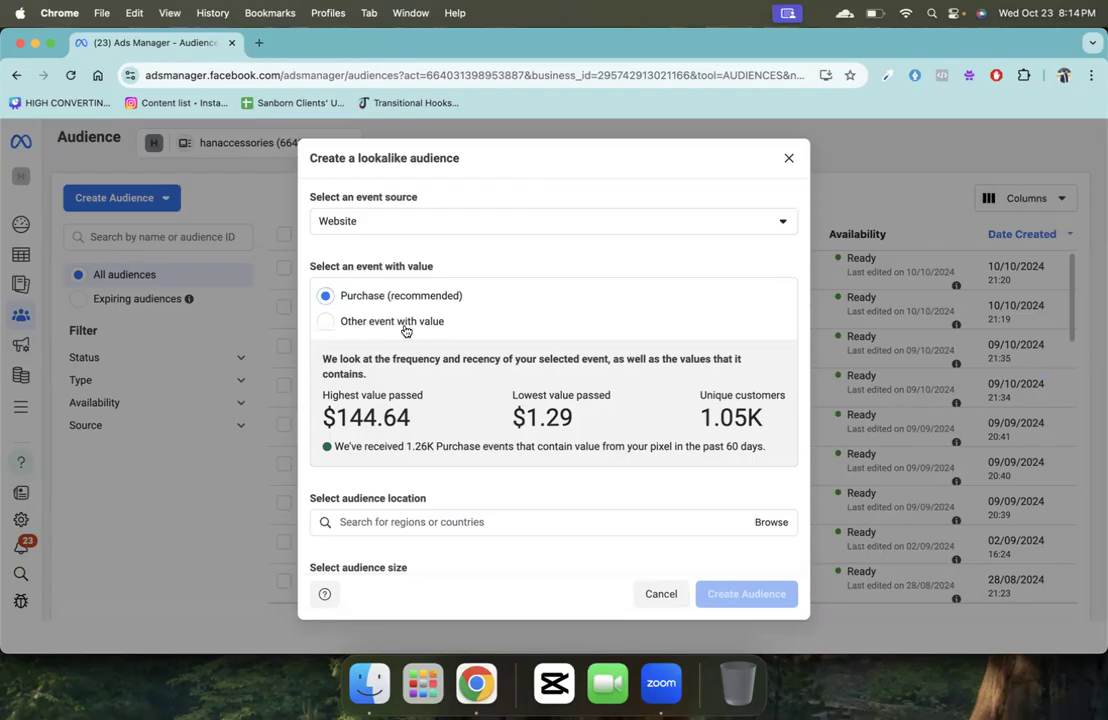
Step: Choose ViewContent as the other event with value and highlight its unique customers label
{"action": "left_click", "coordinate": [404, 325]}
{"action": "left_click", "coordinate": [384, 348]}
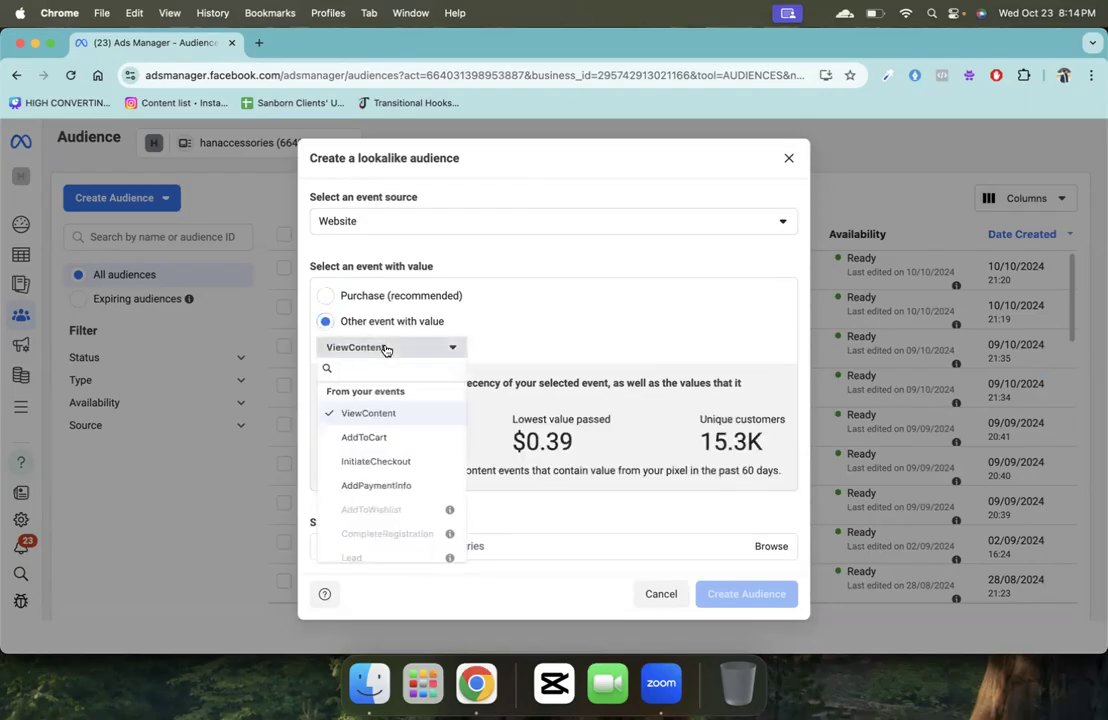
{"action": "left_click", "coordinate": [369, 413]}
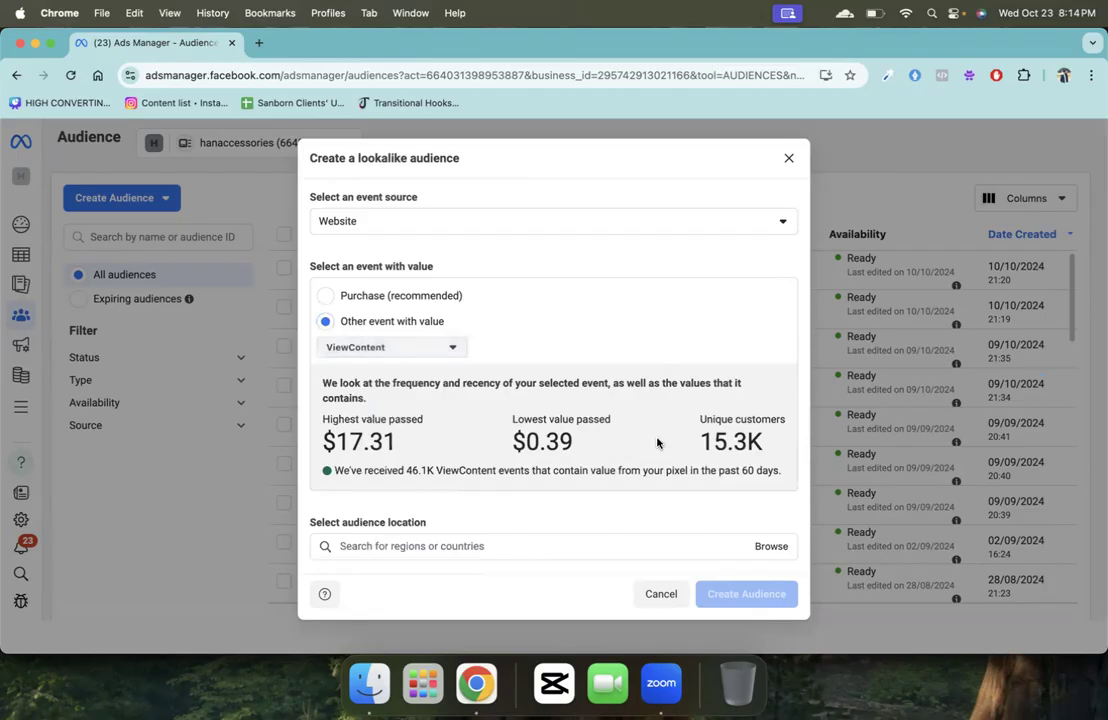
{"action": "triple_click", "coordinate": [738, 424]}
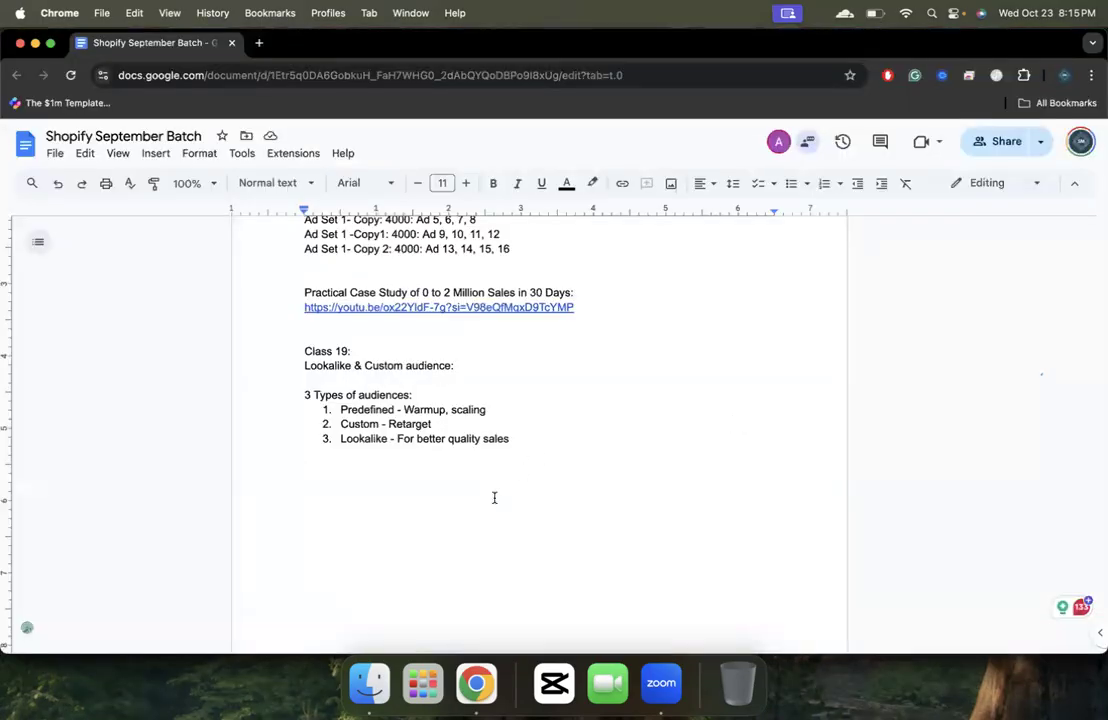
Step: Switch to the Google Docs notes and add the heading "When you should create LookaLike audience:" below the audience list
{"action": "type", "text": "Lookal"}
{"action": "key", "text": "BackSpace"}
{"action": "key", "text": "BackSpace"}
{"action": "key", "text": "BackSpace"}
{"action": "key", "text": "BackSpace"}
{"action": "key", "text": "BackSpace"}
{"action": "key", "text": "BackSpace"}
{"action": "type", "text": "When"}
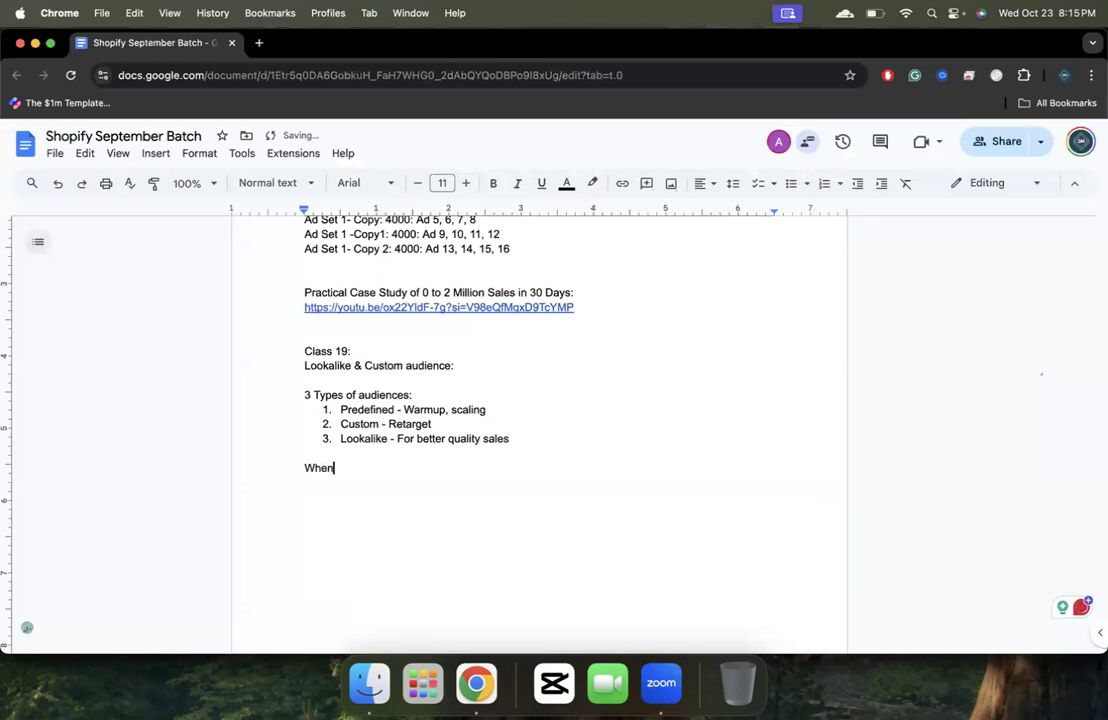
{"action": "type", "text": " you should create"}
{"action": "key", "text": "BackSpace"}
{"action": "key", "text": "BackSpace"}
{"action": "type", "text": "e Loo"}
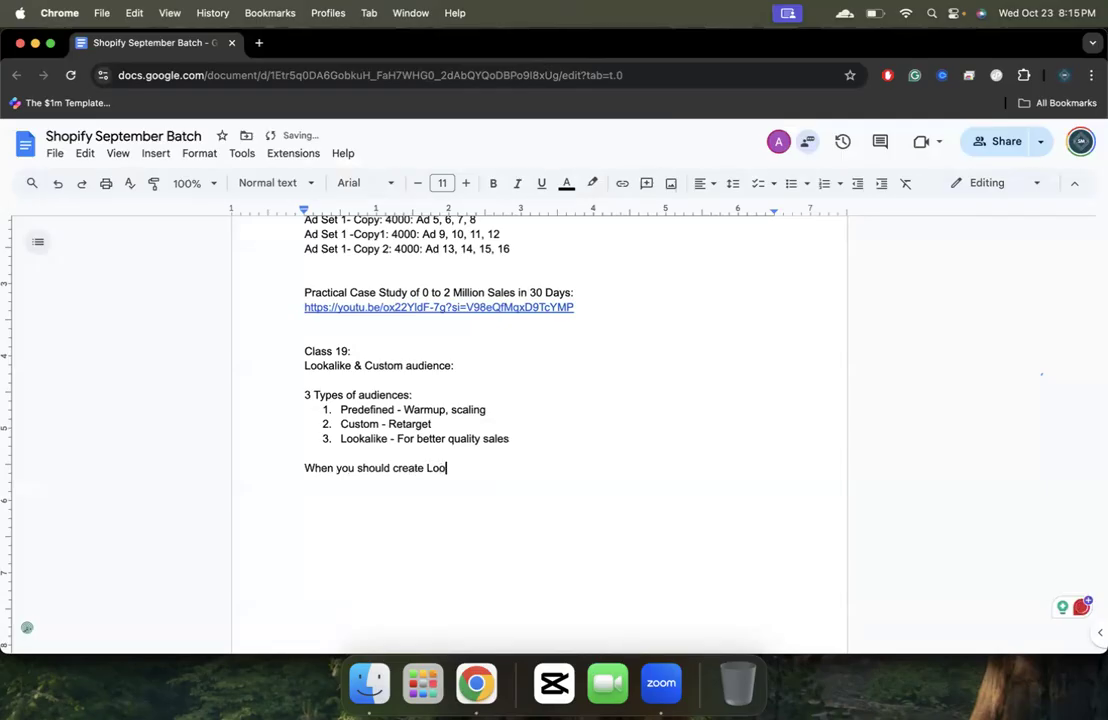
{"action": "type", "text": "kal"}
{"action": "key", "text": "BackSpace"}
{"action": "type", "text": "Like audi"}
{"action": "key", "text": "BackSpace"}
{"action": "key", "text": "BackSpace"}
{"action": "type", "text": "dience:"}
Step: Start a numbered list below the new heading with "ViewContent - 2000 unique customers" as its first item
{"action": "key", "text": "Return"}
{"action": "key", "text": "Return"}
{"action": "type", "text": "1. ViewContet"}
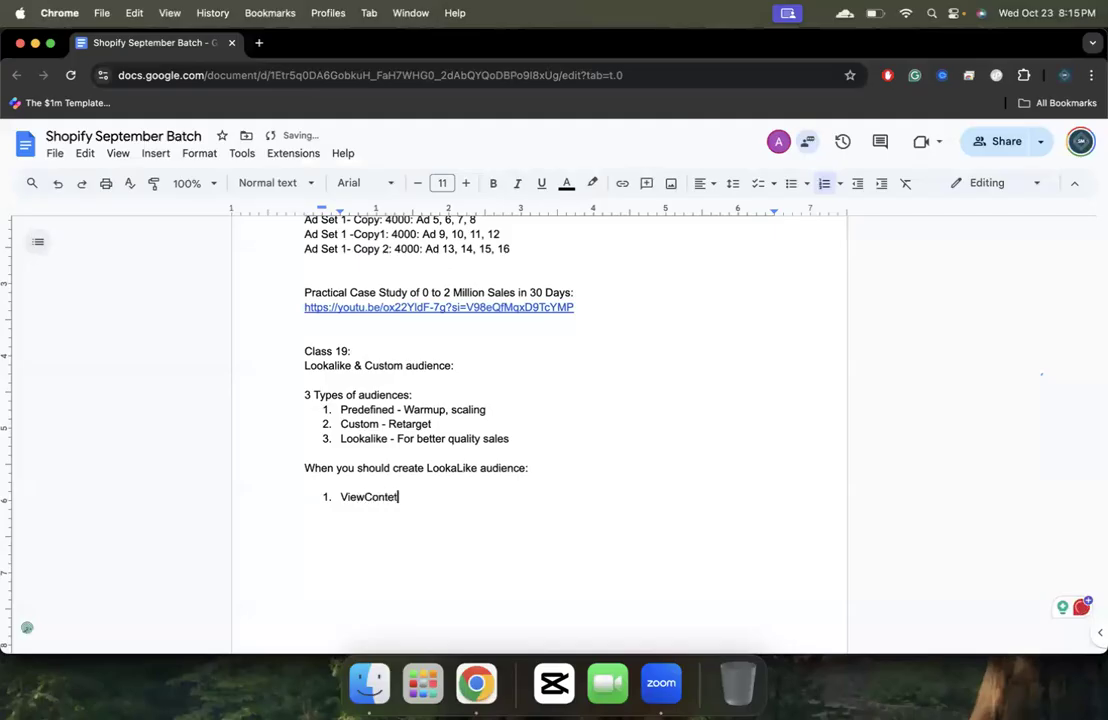
{"action": "key", "text": "BackSpace"}
{"action": "type", "text": "nt - 2000 unique customers"}
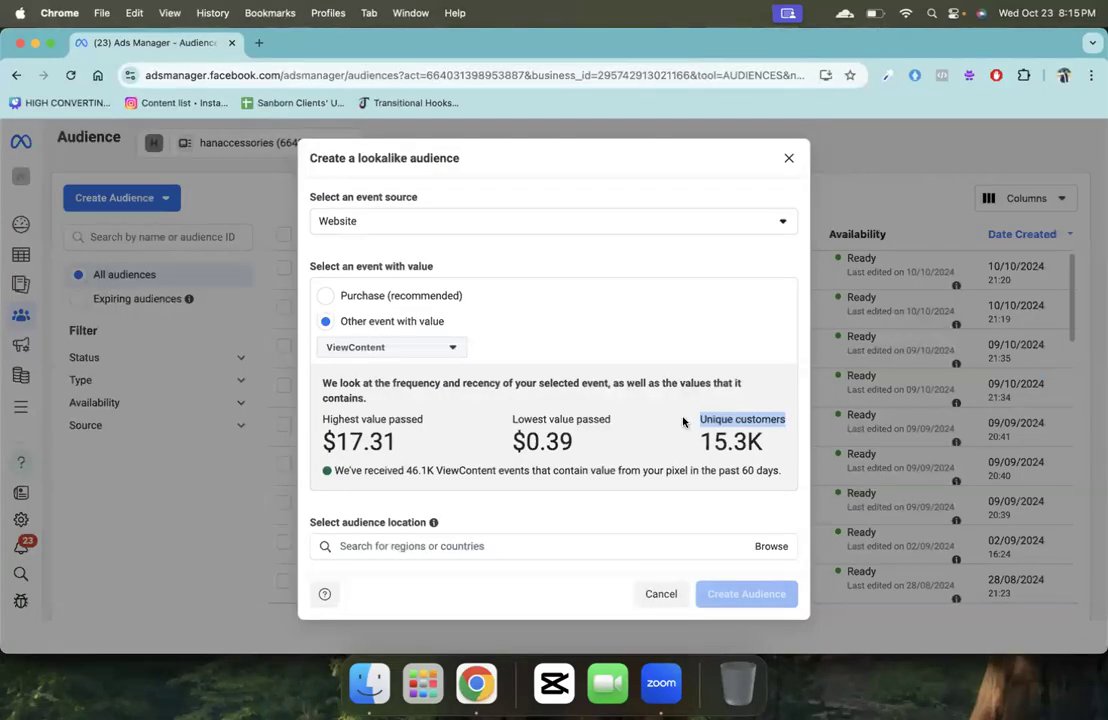
Step: In Ads Manager, highlight the ViewContent unique customers figure and set the lookalike audience location to Pakistan
{"action": "double_click", "coordinate": [716, 441]}
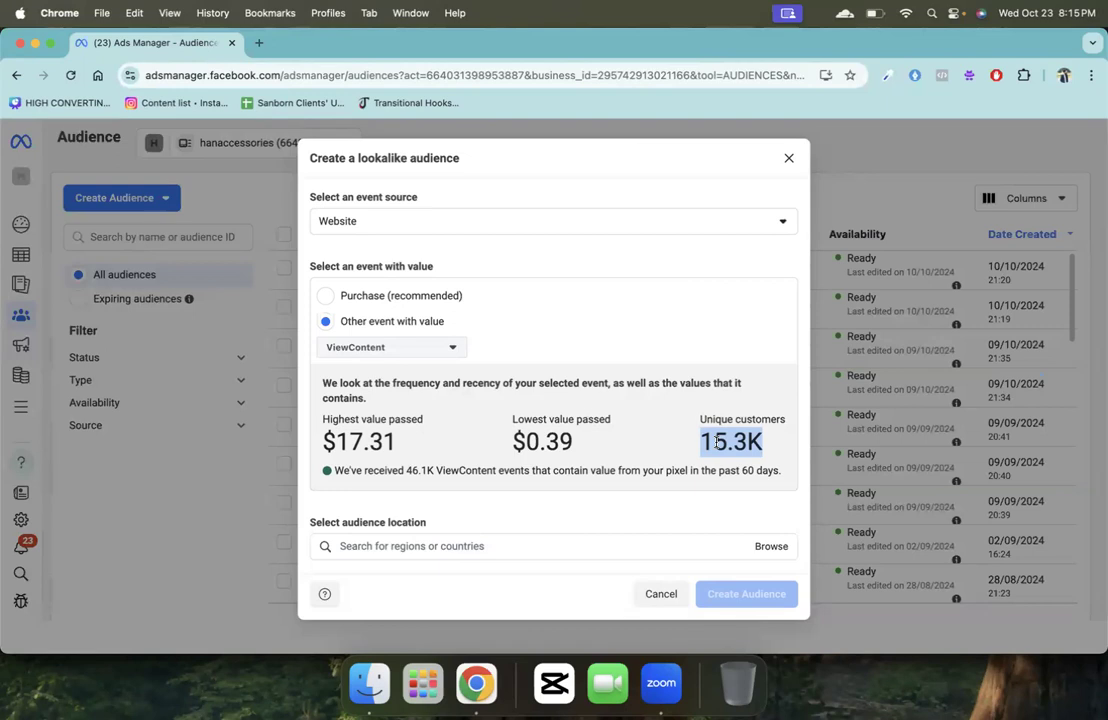
{"action": "scroll", "coordinate": [716, 441], "scroll_direction": "down", "scroll_amount": 3}
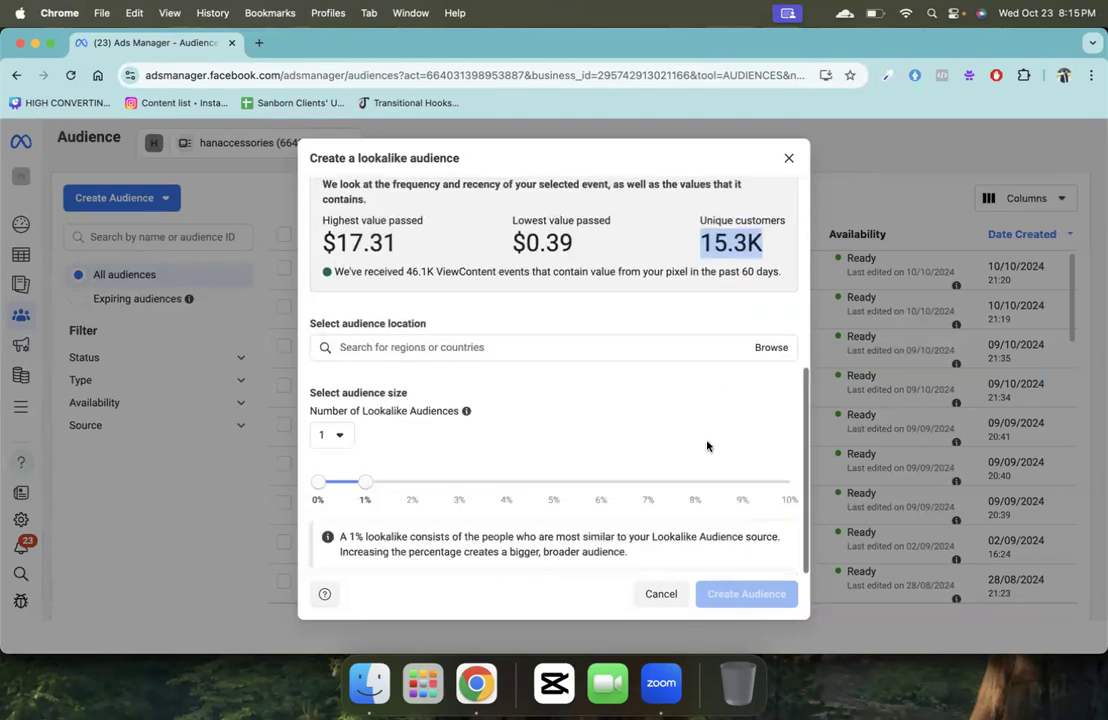
{"action": "left_click", "coordinate": [526, 347]}
{"action": "type", "text": "Paki"}
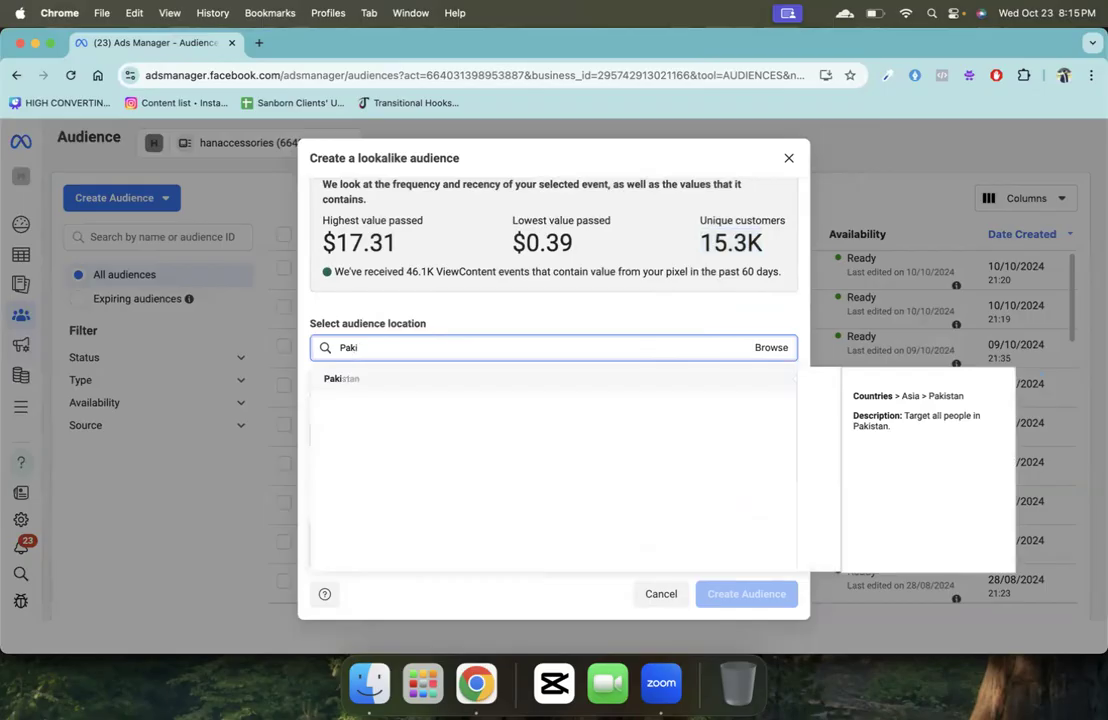
{"action": "left_click", "coordinate": [504, 378]}
{"action": "scroll", "coordinate": [487, 386], "scroll_direction": "down", "scroll_amount": 2}
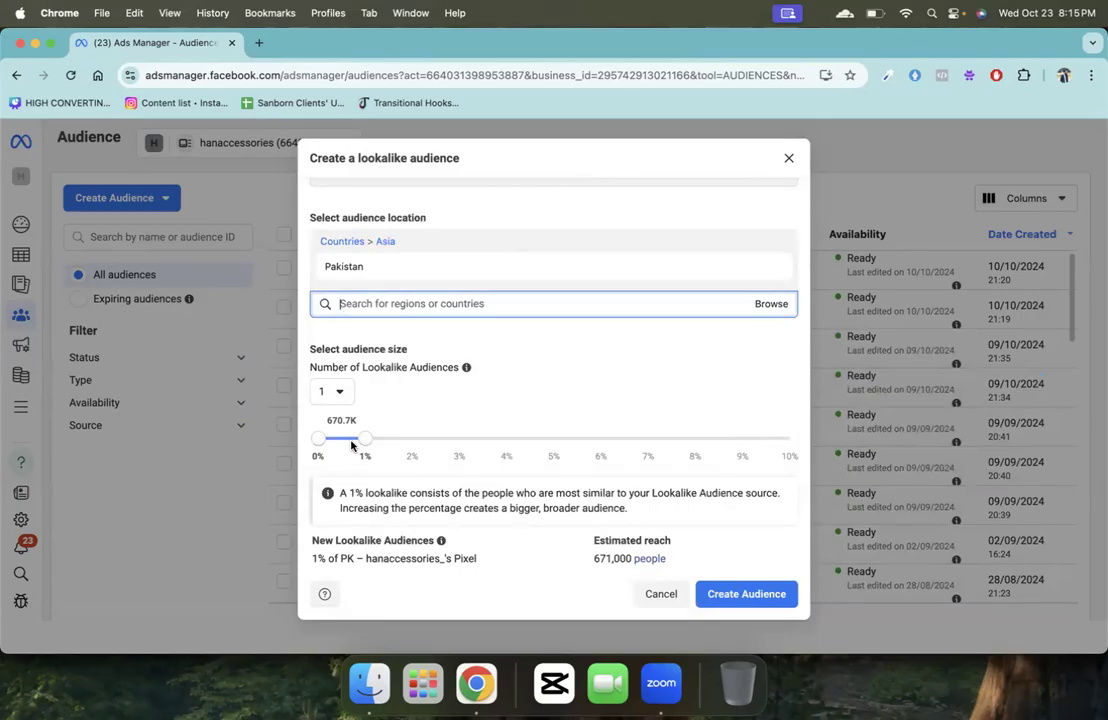
Step: Return the audience size to 1% after trying a larger one and try to create the ViewContent lookalike audience for Pakistan
{"action": "scroll", "coordinate": [355, 440], "scroll_direction": "up", "scroll_amount": 5}
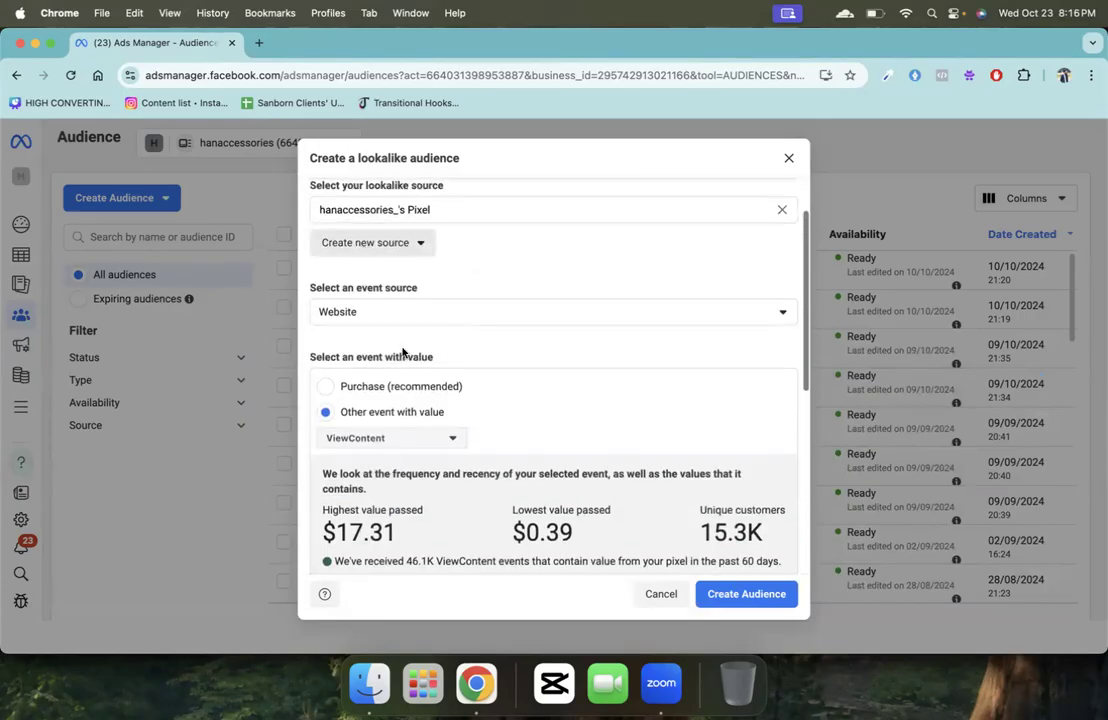
{"action": "scroll", "coordinate": [366, 425], "scroll_direction": "down", "scroll_amount": 5}
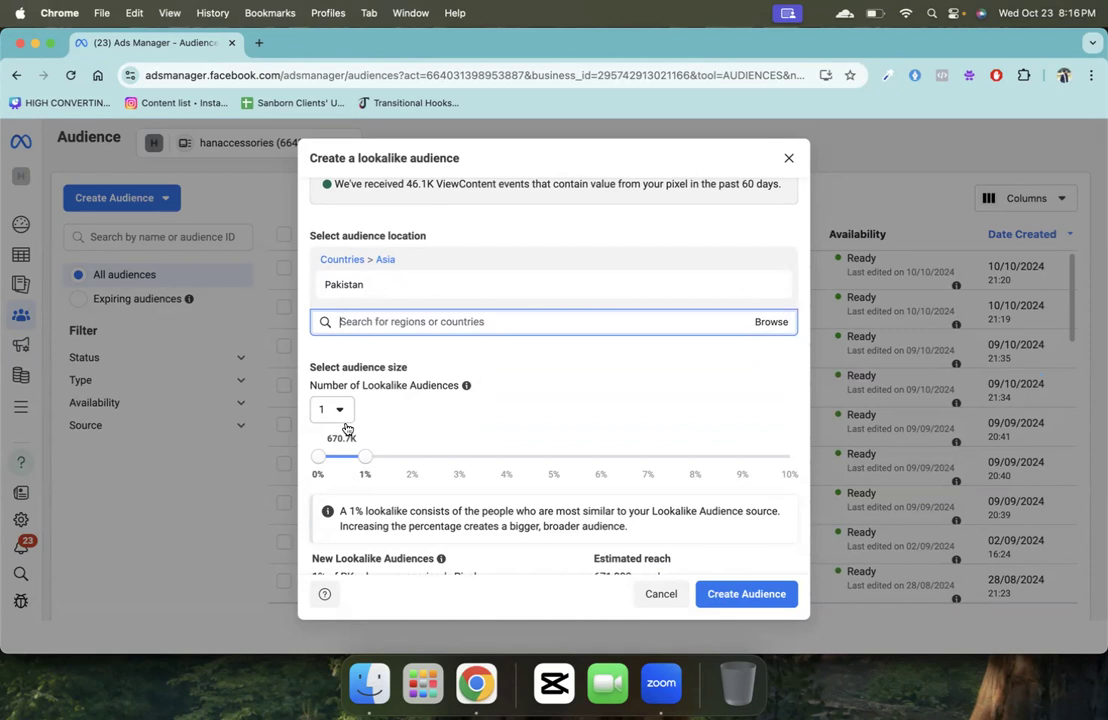
{"action": "scroll", "coordinate": [414, 464], "scroll_direction": "down", "scroll_amount": 1}
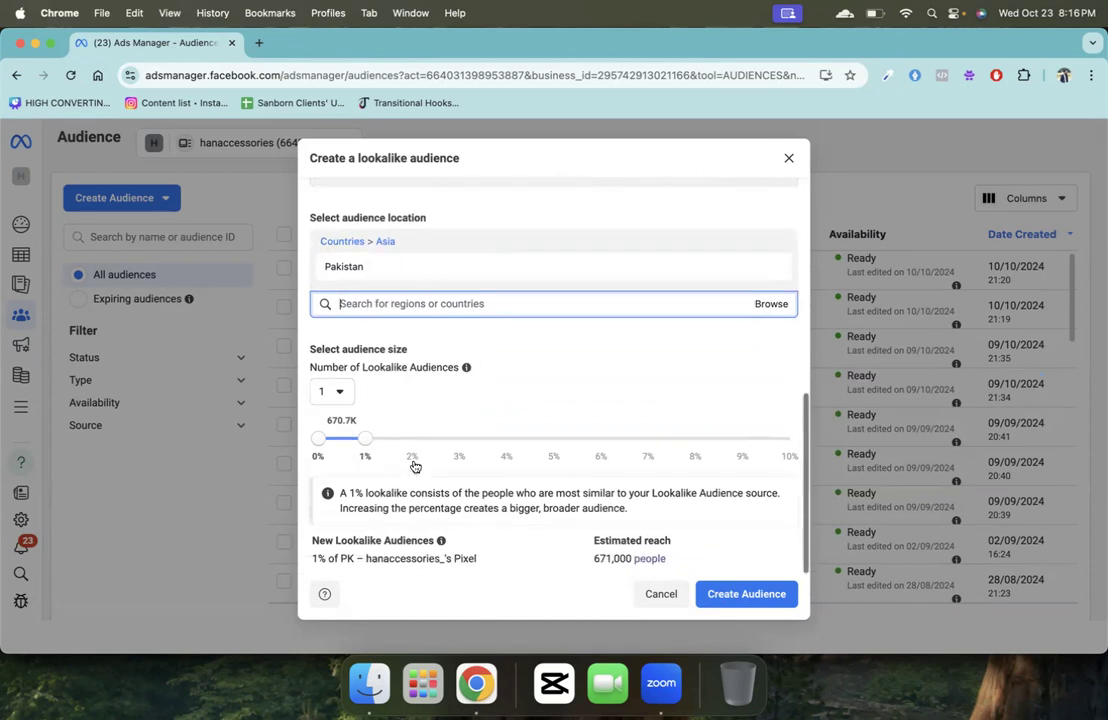
{"action": "left_click_drag", "start_coordinate": [366, 442], "coordinate": [507, 440]}
{"action": "left_click_drag", "start_coordinate": [440, 468], "coordinate": [369, 481]}
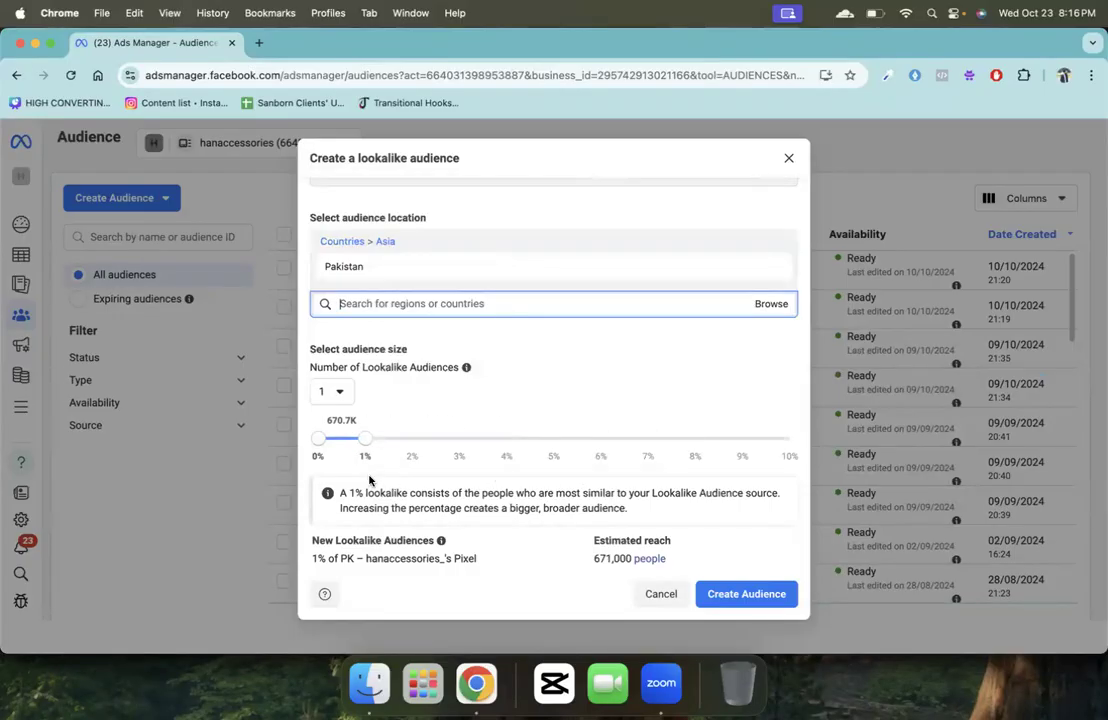
{"action": "left_click", "coordinate": [745, 597]}
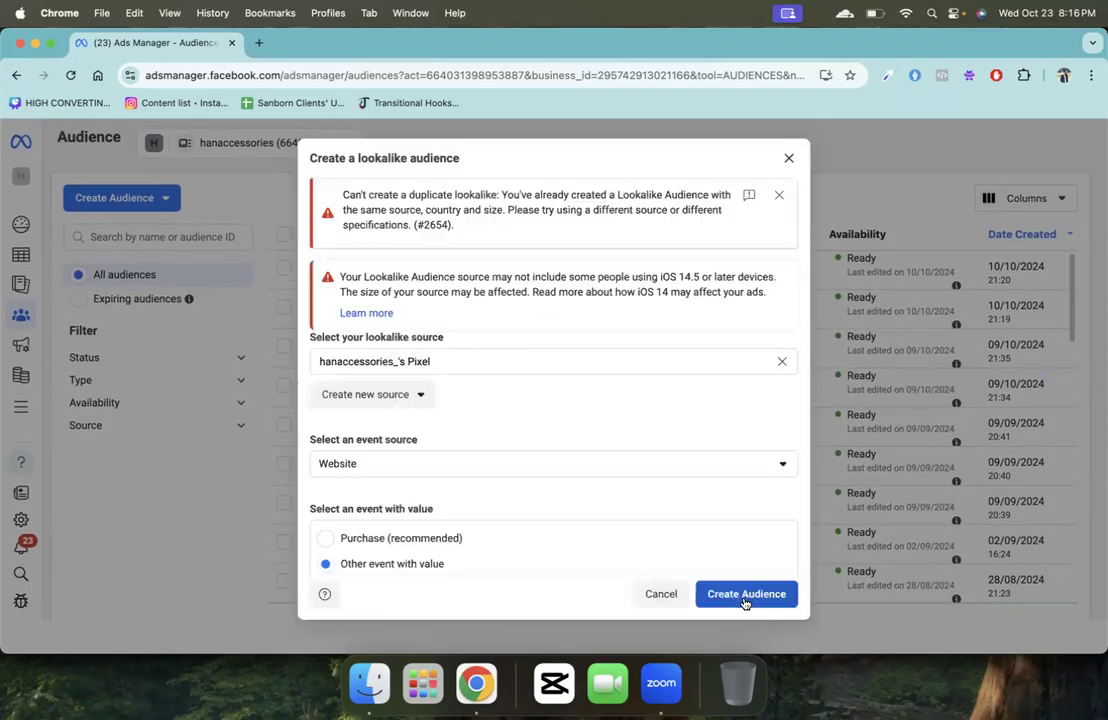
{"action": "triple_click", "coordinate": [481, 209]}
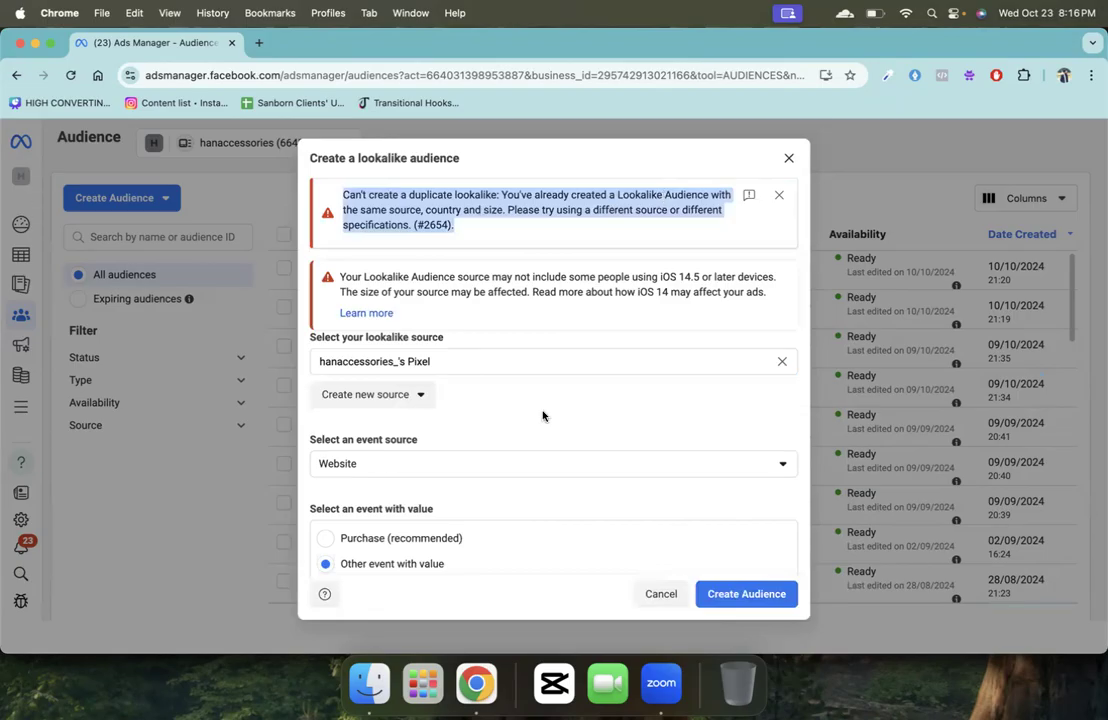
Step: Change the other event with value for the lookalike audience to AddToCart
{"action": "scroll", "coordinate": [543, 415], "scroll_direction": "down", "scroll_amount": 2}
{"action": "scroll", "coordinate": [543, 415], "scroll_direction": "down", "scroll_amount": 2}
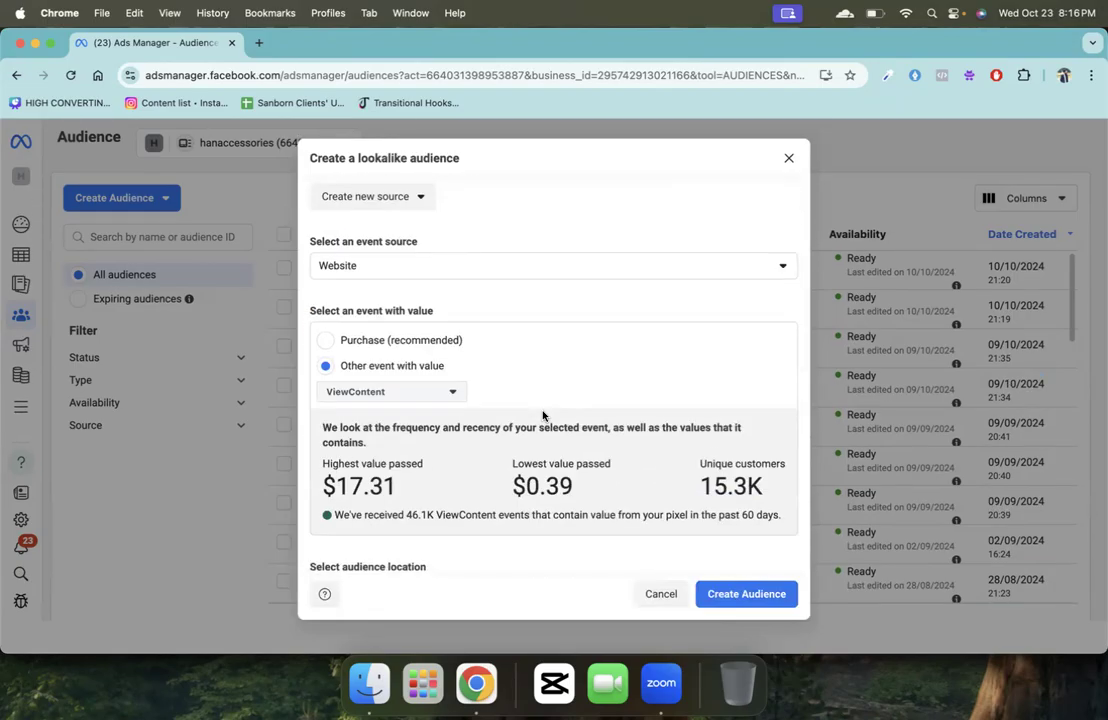
{"action": "left_click", "coordinate": [418, 394]}
{"action": "left_click", "coordinate": [380, 480]}
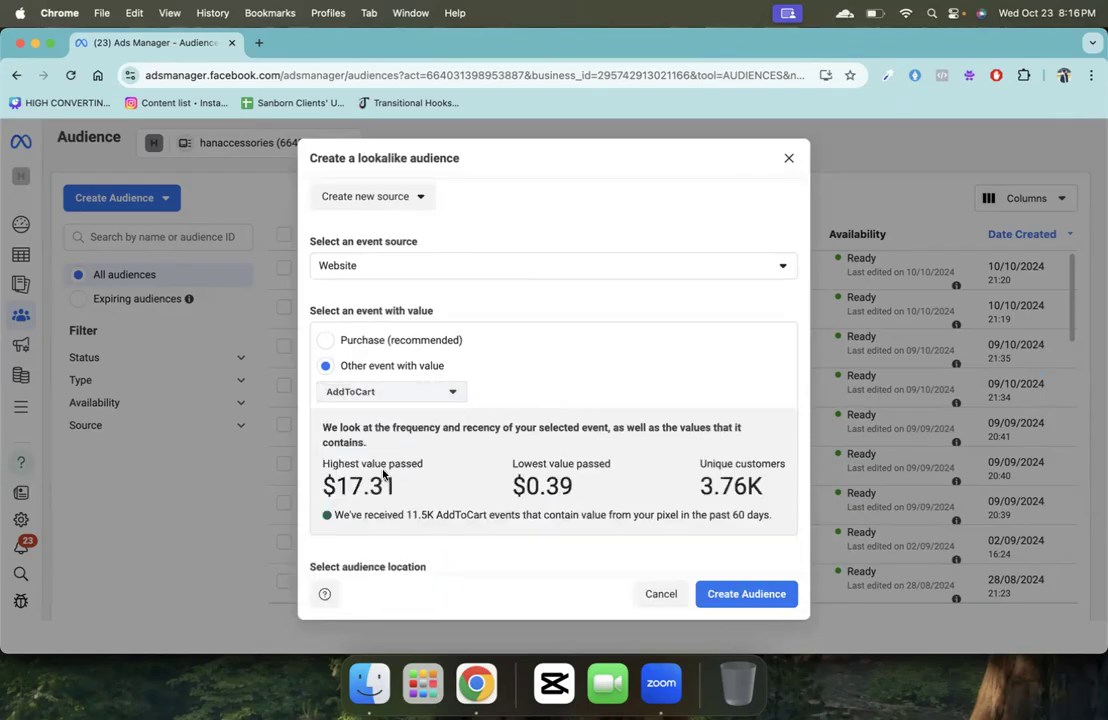
Step: Switch to the Google Docs notes and add "AddToCart - 250 Unique Customers" as the second list item
{"action": "key", "text": "super+grave"}
{"action": "key", "text": "Return"}
{"action": "type", "text": "AddToC"}
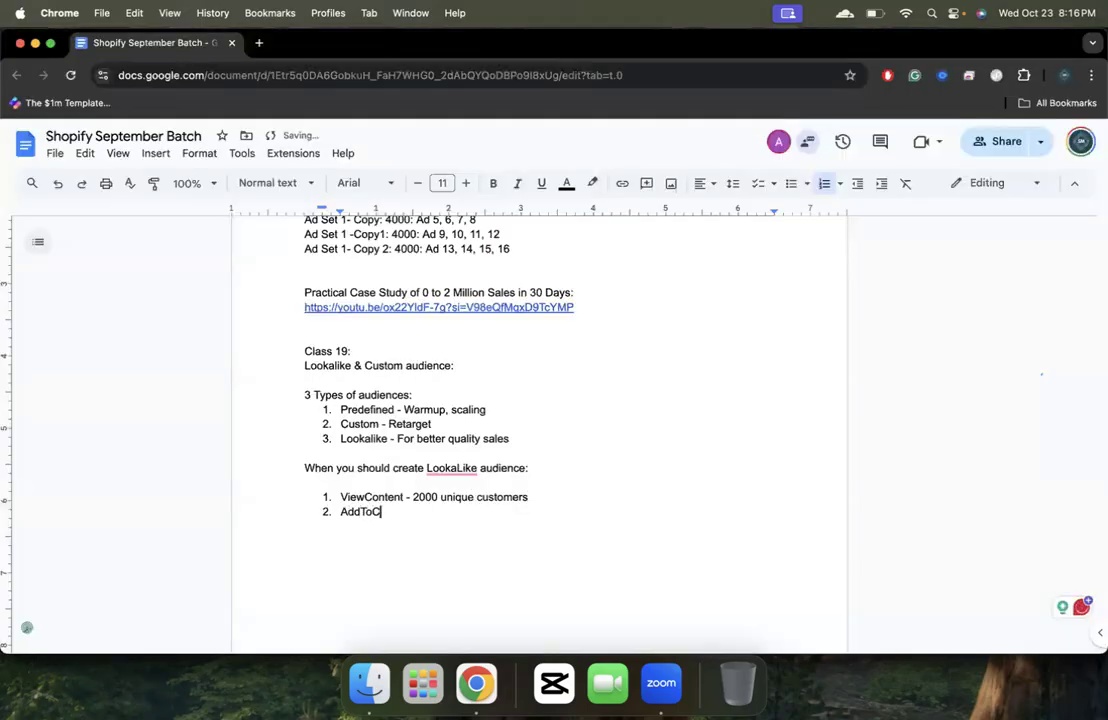
{"action": "type", "text": "art - 250 Unique Customers"}
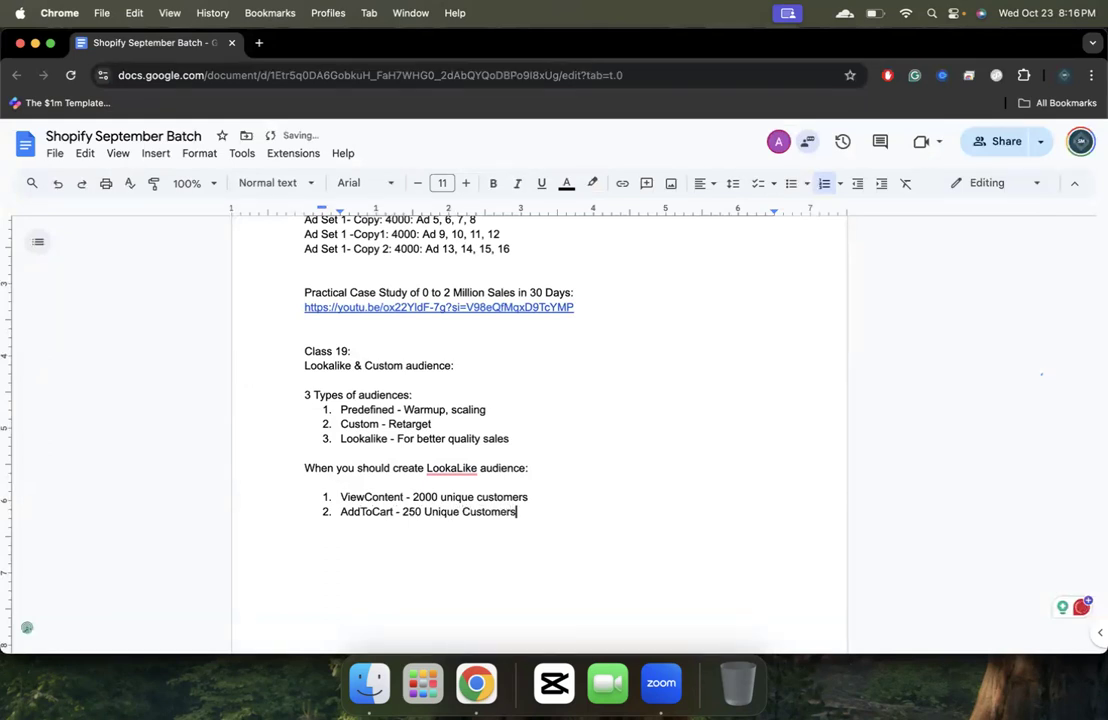
Step: Check the AddToCart unique customers figure in Ads Manager and start an empty third item in the notes list
{"action": "key", "text": "super+grave"}
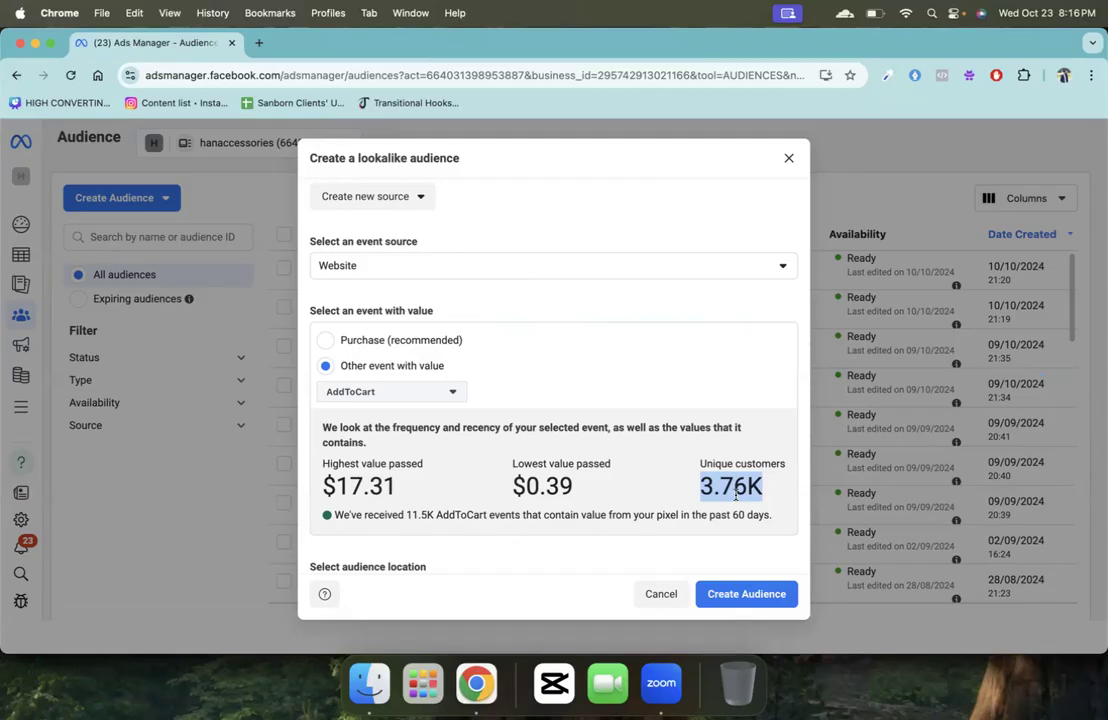
{"action": "key", "text": "super+grave"}
{"action": "key", "text": "Return"}
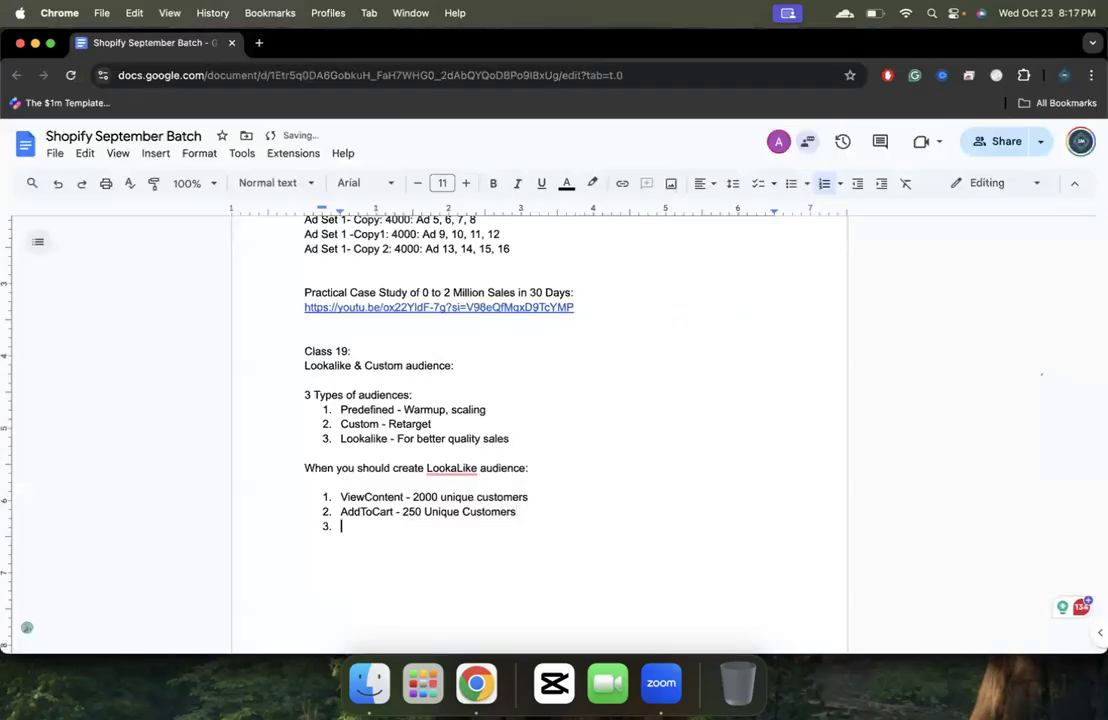
Step: Switch to Ads Manager and change the lookalike audience's other event with value to InitiateCheckout
{"action": "key", "text": "super+grave"}
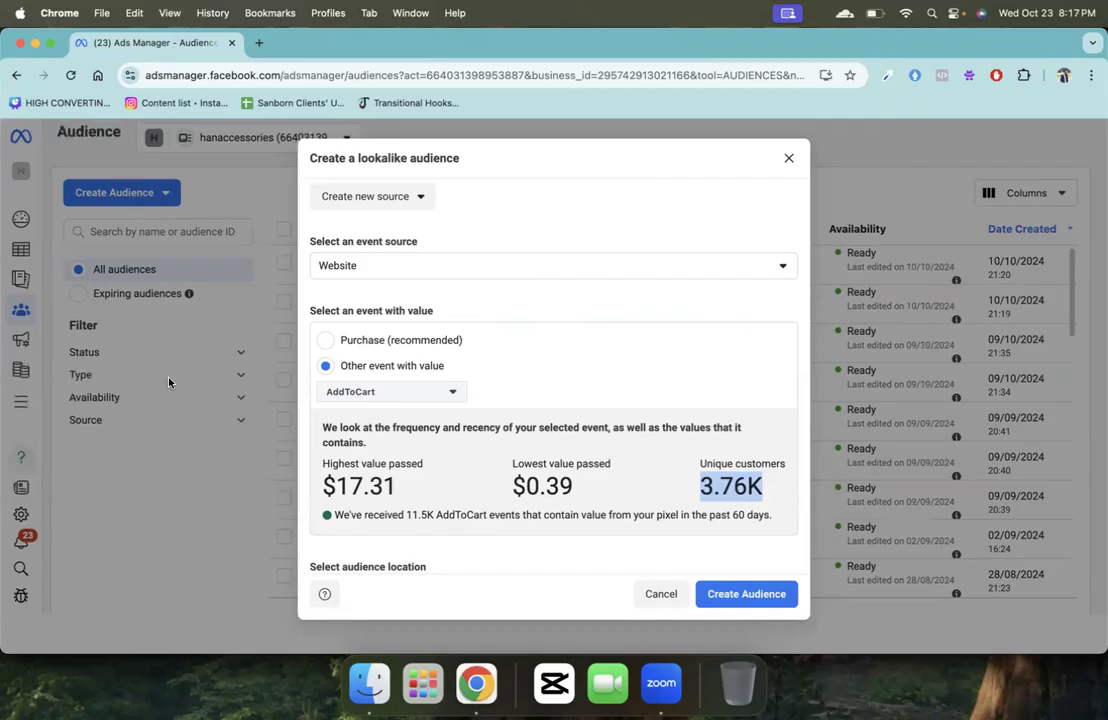
{"action": "scroll", "coordinate": [374, 431], "scroll_direction": "down", "scroll_amount": 3}
{"action": "scroll", "coordinate": [349, 455], "scroll_direction": "down", "scroll_amount": 3}
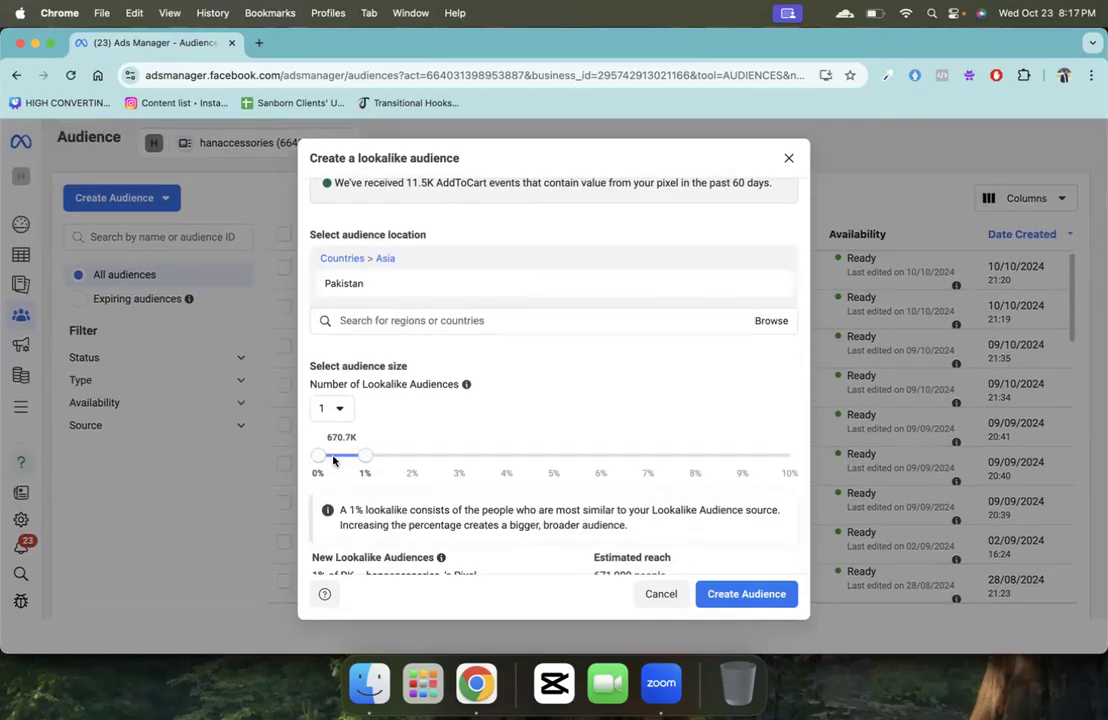
{"action": "scroll", "coordinate": [334, 457], "scroll_direction": "up", "scroll_amount": 1}
{"action": "key", "text": "super+grave"}
{"action": "type", "text": "Init"}
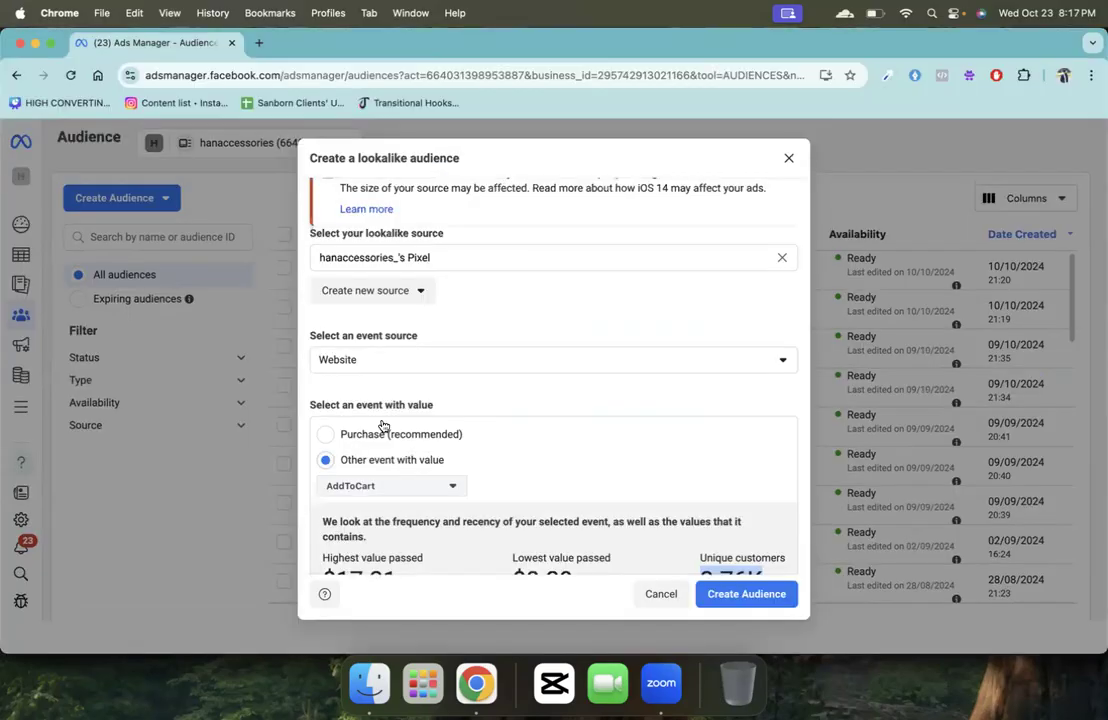
{"action": "key", "text": "super+grave"}
{"action": "left_click", "coordinate": [372, 485]}
{"action": "left_click", "coordinate": [380, 377]}
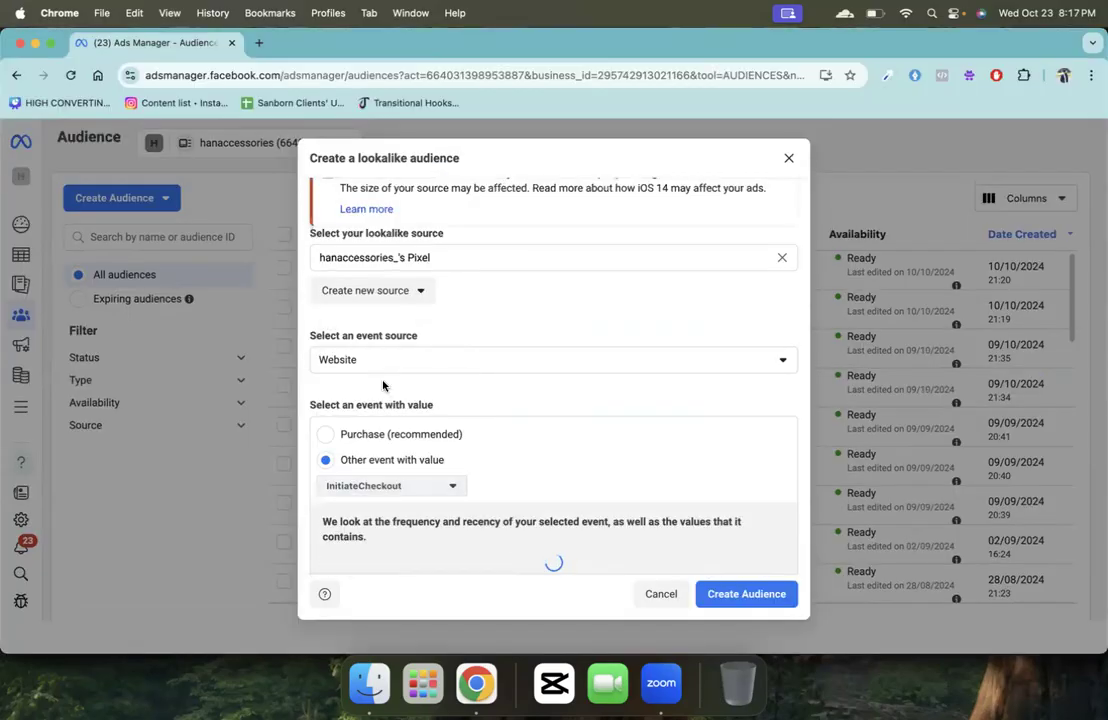
Step: Switch to the Google Docs notes, write "InitiateCheckout - 250 Unique Customers" as the third list item and start a fourth one
{"action": "key", "text": "super+grave"}
{"action": "key", "text": "BackSpace"}
{"action": "key", "text": "BackSpace"}
{"action": "type", "text": "itiateChekcou"}
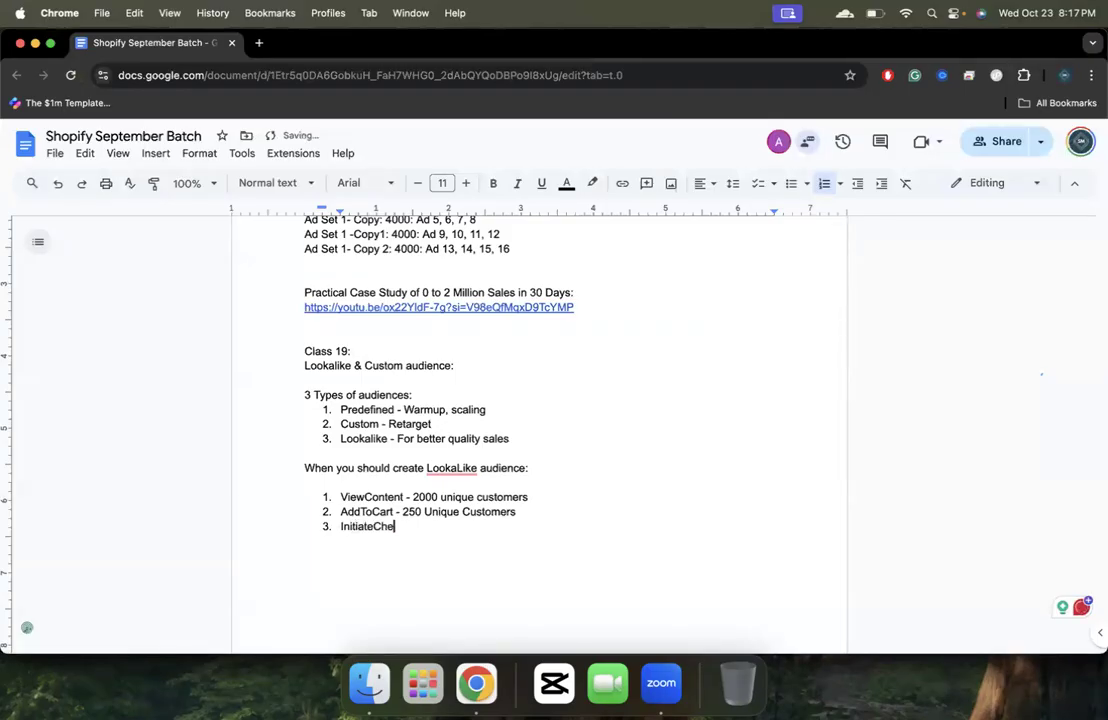
{"action": "key", "text": "BackSpace"}
{"action": "key", "text": "BackSpace"}
{"action": "key", "text": "BackSpace"}
{"action": "key", "text": "BackSpace"}
{"action": "type", "text": "ckout - 25"}
{"action": "type", "text": "0 Unique C"}
{"action": "type", "text": "usotm"}
{"action": "key", "text": "BackSpace"}
{"action": "key", "text": "BackSpace"}
{"action": "key", "text": "BackSpace"}
{"action": "type", "text": "tomers"}
{"action": "key", "text": "Return"}
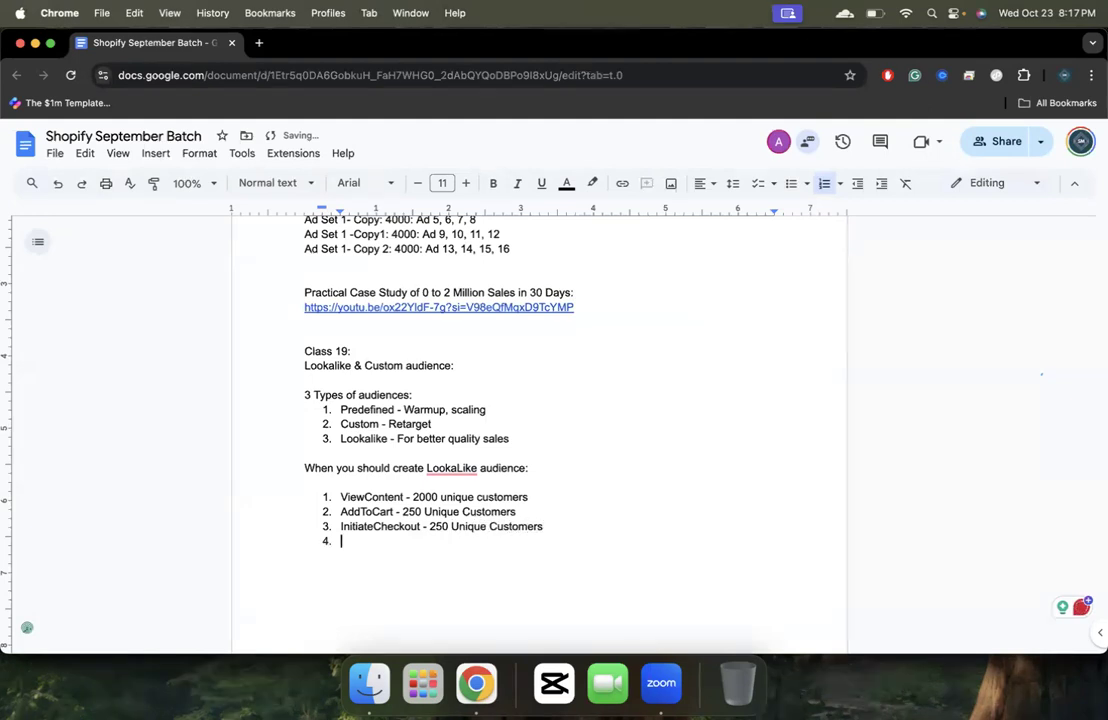
Step: Check the Purchase event's unique customers in Ads Manager and write "Purchase - 200 Unique Customers" as the fourth item in the notes
{"action": "scroll", "coordinate": [358, 401], "scroll_direction": "down", "scroll_amount": 3}
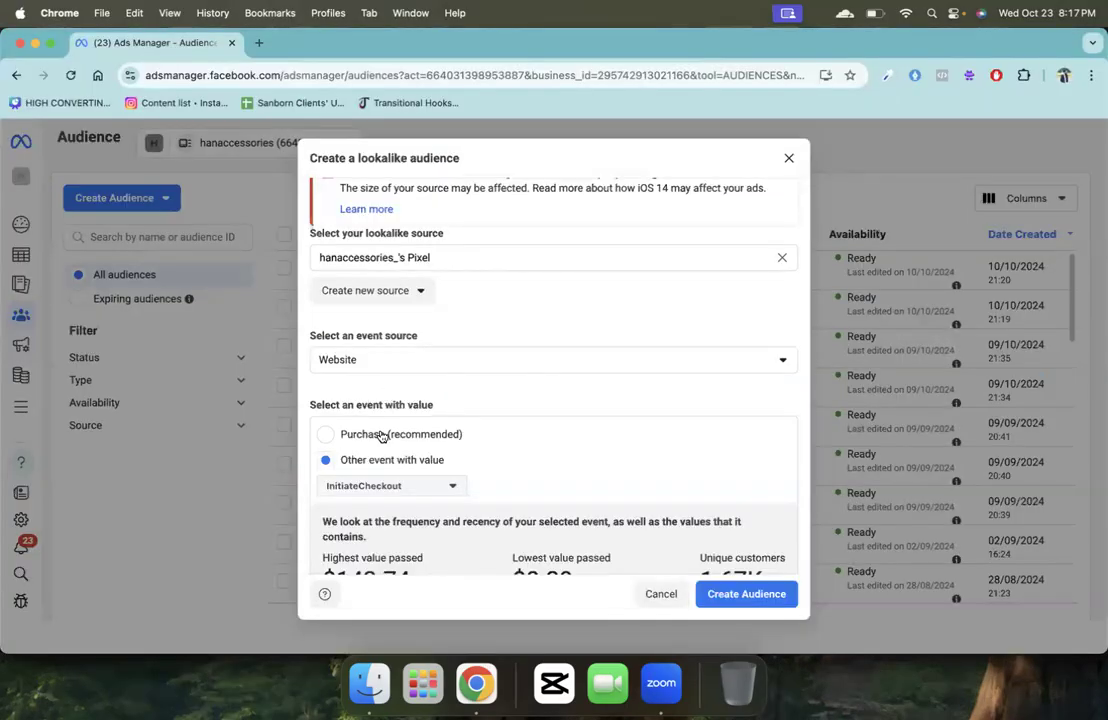
{"action": "left_click", "coordinate": [383, 434]}
{"action": "scroll", "coordinate": [480, 437], "scroll_direction": "down", "scroll_amount": 3}
{"action": "double_click", "coordinate": [728, 420]}
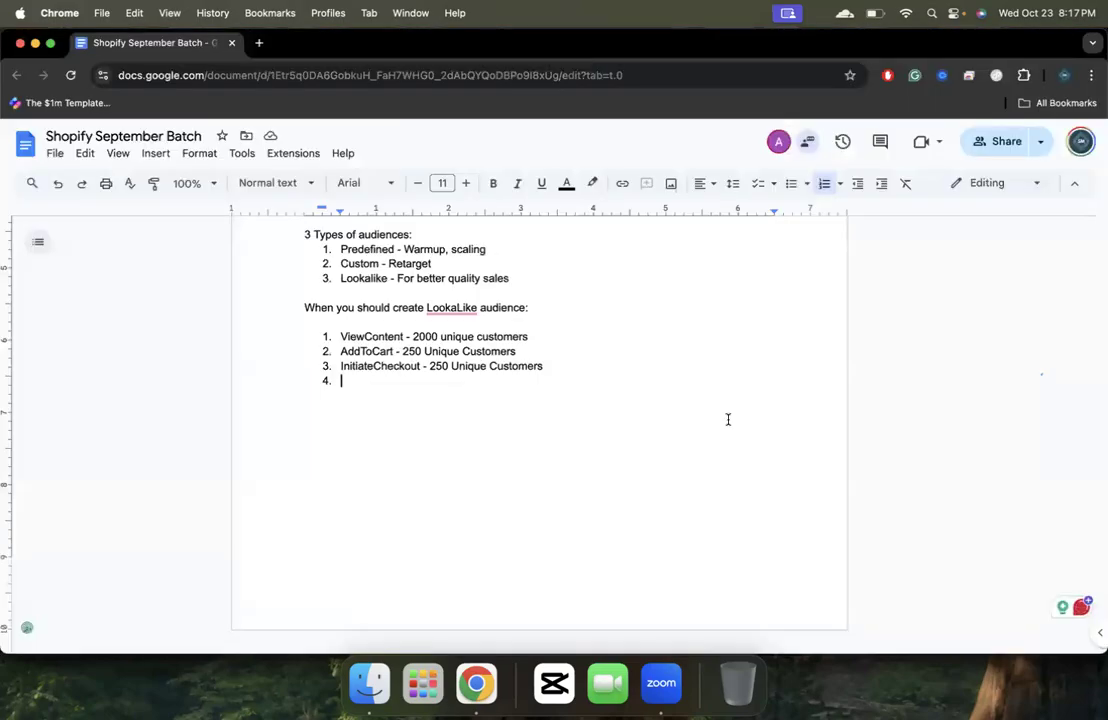
{"action": "type", "text": "Purchas"}
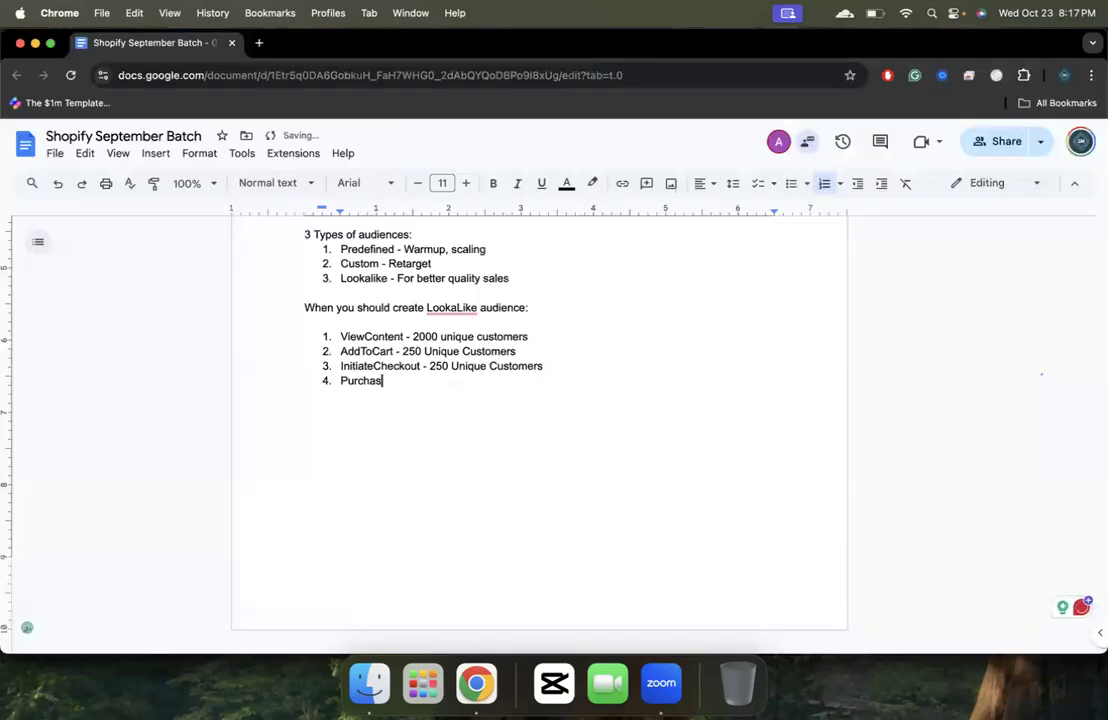
{"action": "type", "text": "e - 200 Unique Customers"}
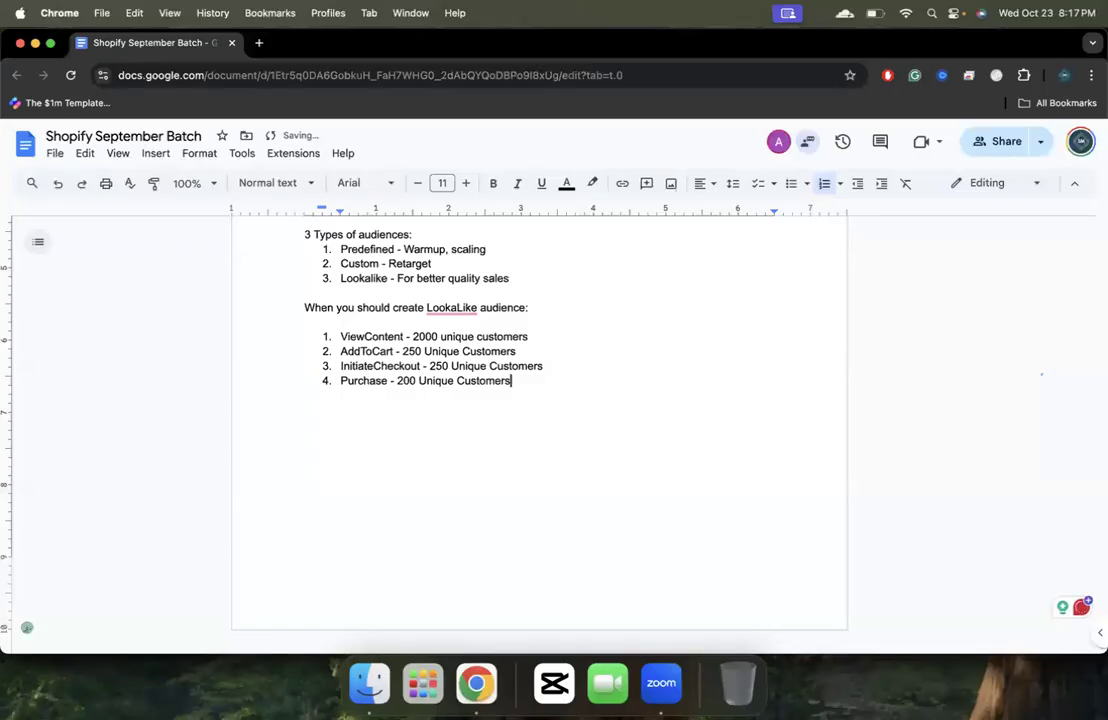
Step: Switch to Ads Manager, close the lookalike audience dialog without creating it and open the Campaigns page
{"action": "key", "text": "super+Tab"}
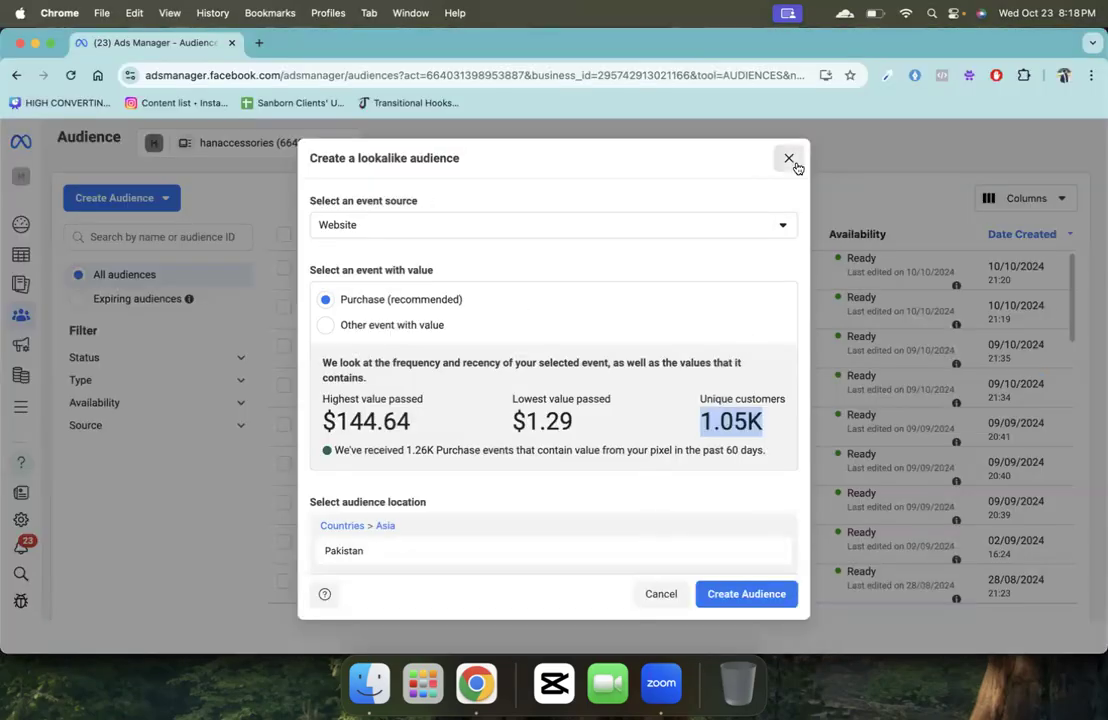
{"action": "left_click", "coordinate": [793, 163]}
{"action": "mouse_move", "coordinate": [10, 274]}
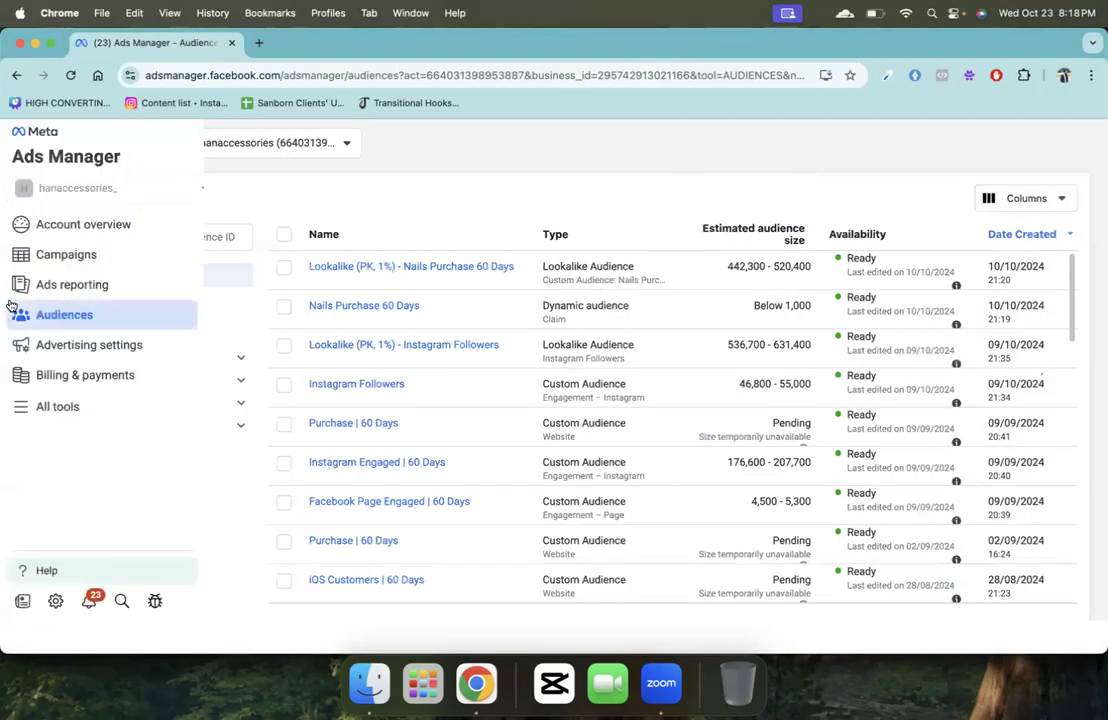
{"action": "left_click", "coordinate": [62, 255]}
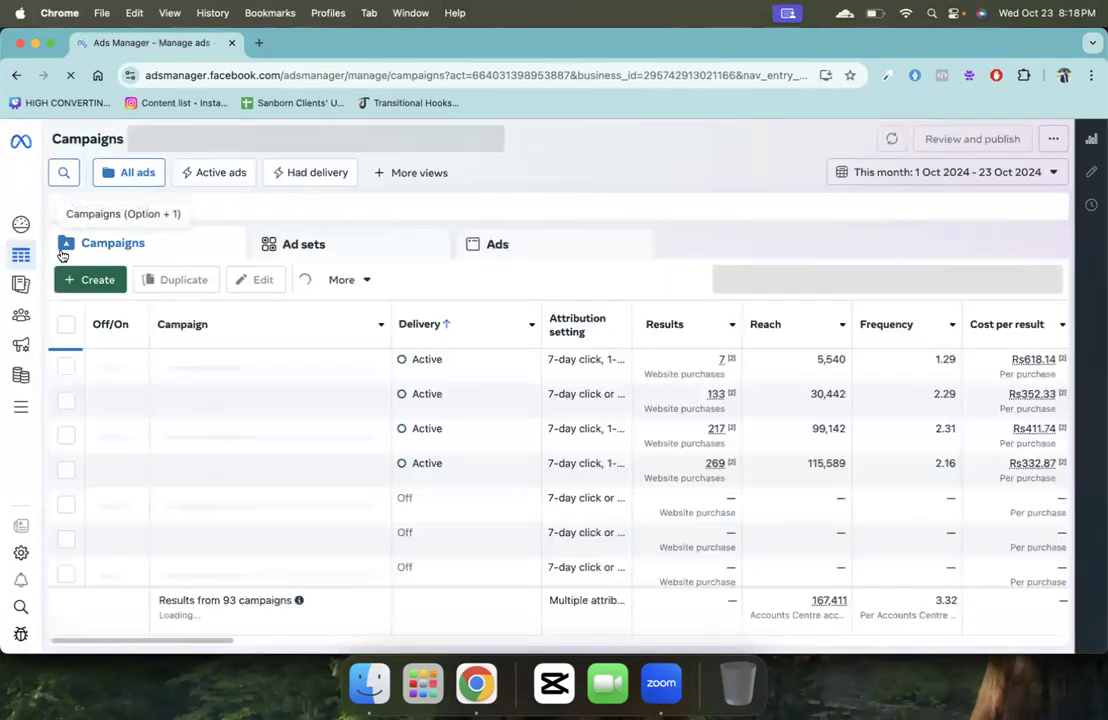
Step: Create a new campaign with the Sales objective and the Manual sales campaign setup
{"action": "left_click", "coordinate": [70, 290]}
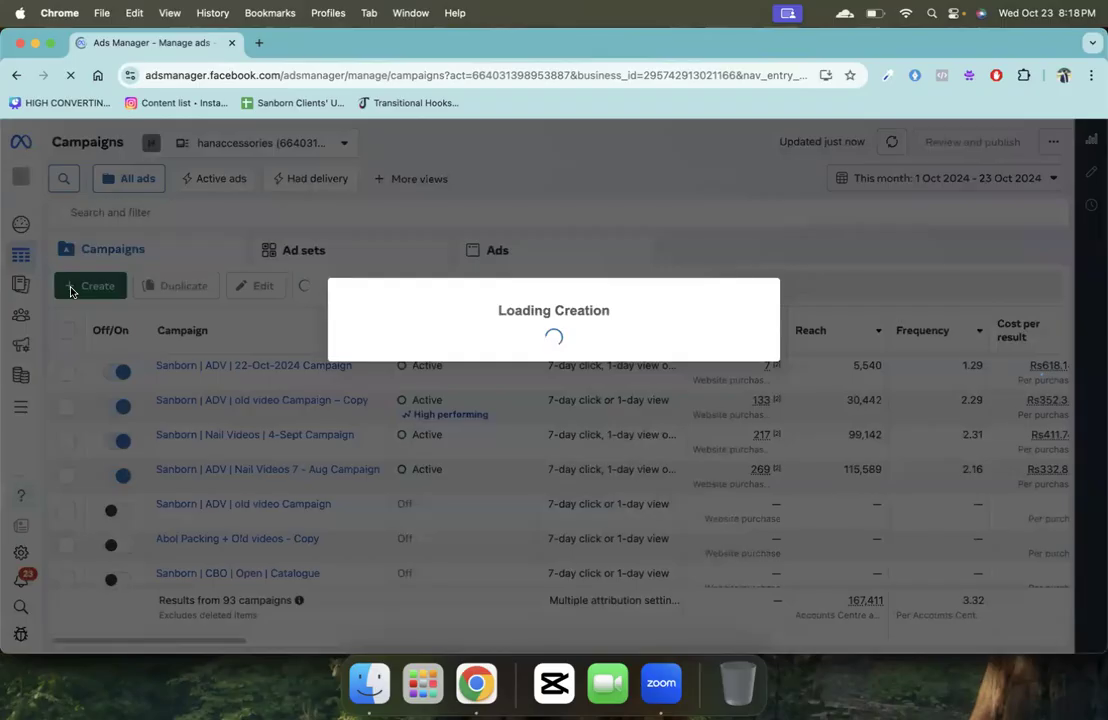
{"action": "left_click", "coordinate": [453, 465]}
{"action": "left_click", "coordinate": [455, 487]}
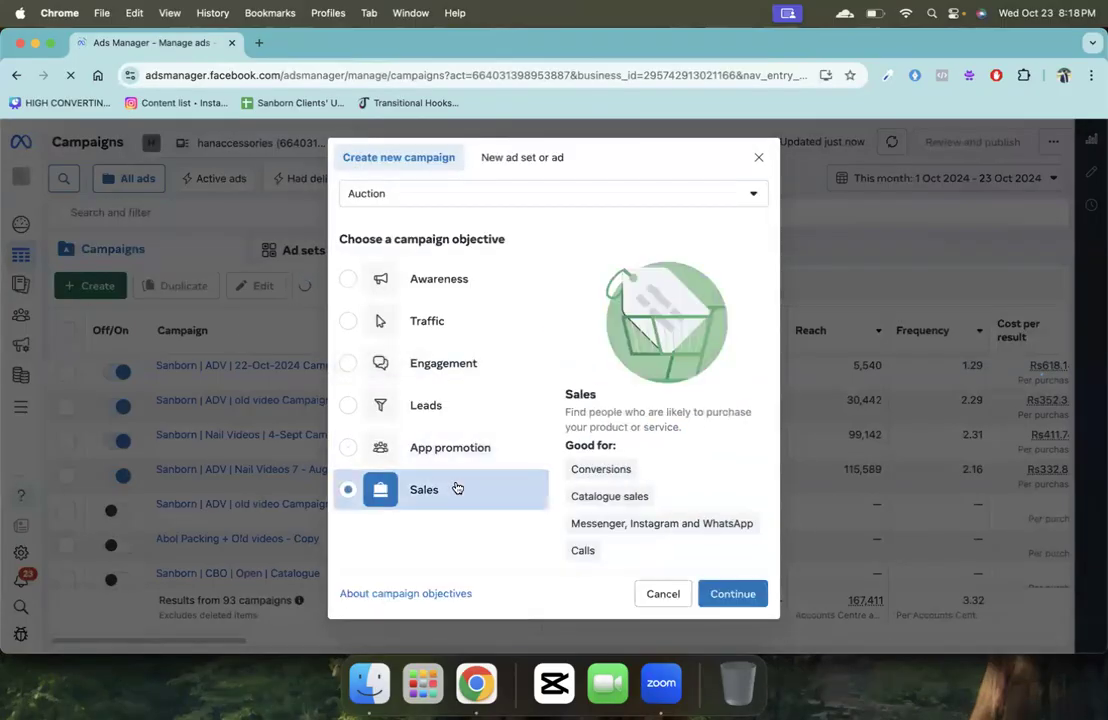
{"action": "left_click", "coordinate": [740, 592]}
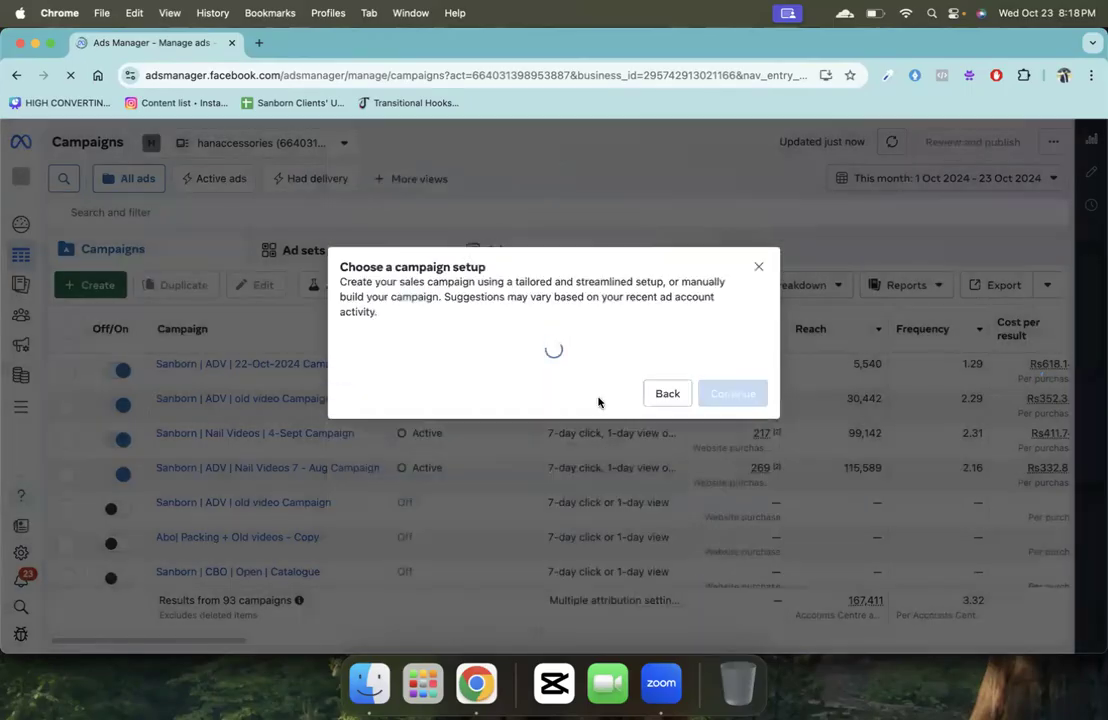
{"action": "left_click", "coordinate": [477, 462]}
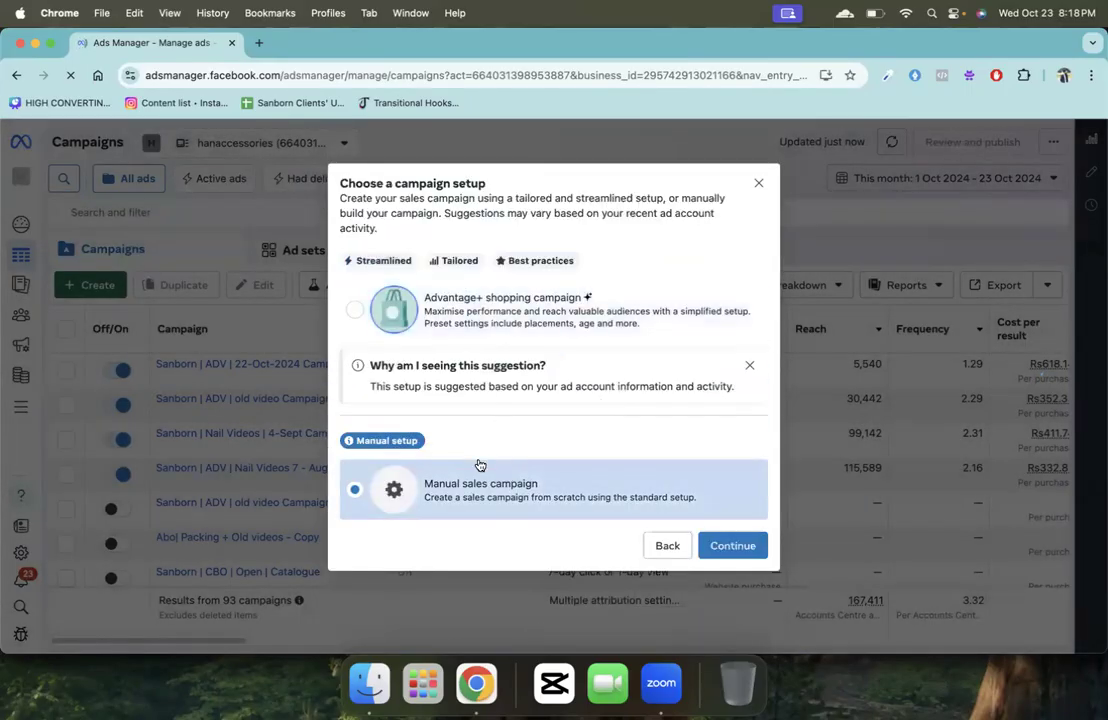
{"action": "left_click", "coordinate": [740, 550]}
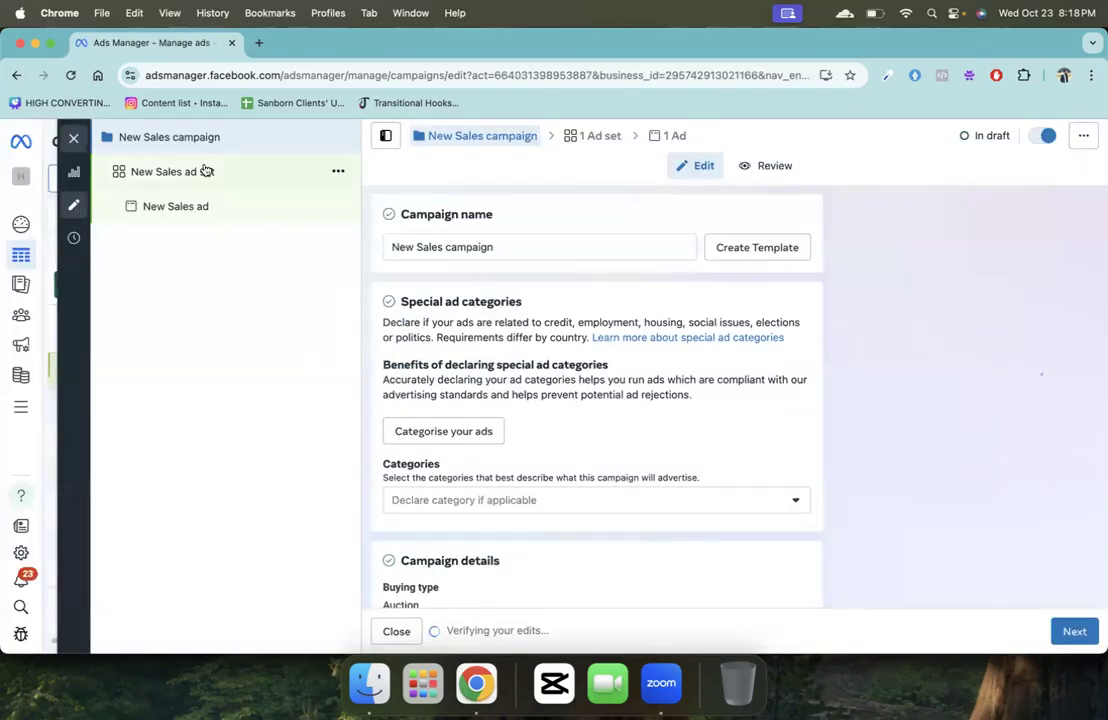
Step: Open the new sales ad set at its Advantage+ audience section
{"action": "left_click", "coordinate": [205, 171]}
{"action": "scroll", "coordinate": [500, 360], "scroll_direction": "down", "scroll_amount": 10}
{"action": "scroll", "coordinate": [476, 362], "scroll_direction": "down", "scroll_amount": 6}
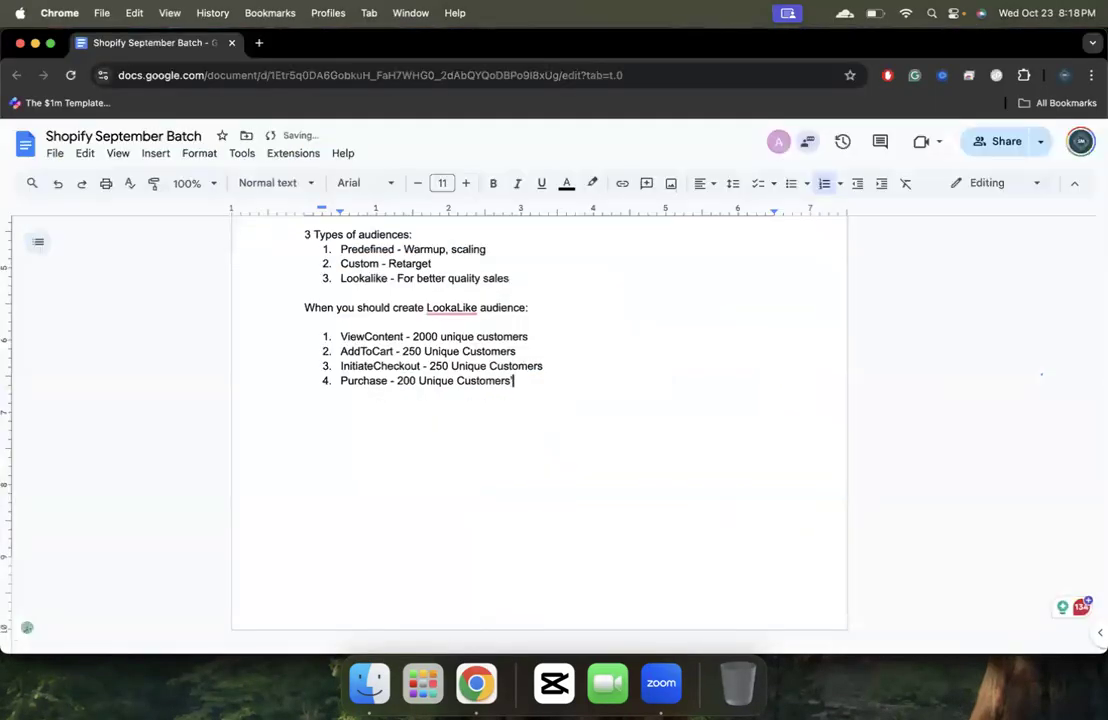
Step: Below the notes list, write "If you audience size is below 1 Million, use ADV+ audience. Otherwise use original audience."
{"action": "key", "text": "Return"}
{"action": "key", "text": "BackSpace"}
{"action": "key", "text": "Return"}
{"action": "key", "text": "Return"}
{"action": "key", "text": "Return"}
{"action": "type", "text": "Ok"}
{"action": "key", "text": "BackSpace"}
{"action": "key", "text": "BackSpace"}
{"action": "type", "text": "If you audience size is below 10"}
{"action": "key", "text": "BackSpace"}
{"action": "type", "text": "Million."}
{"action": "type", "text": " use ADV+ audience. Othr"}
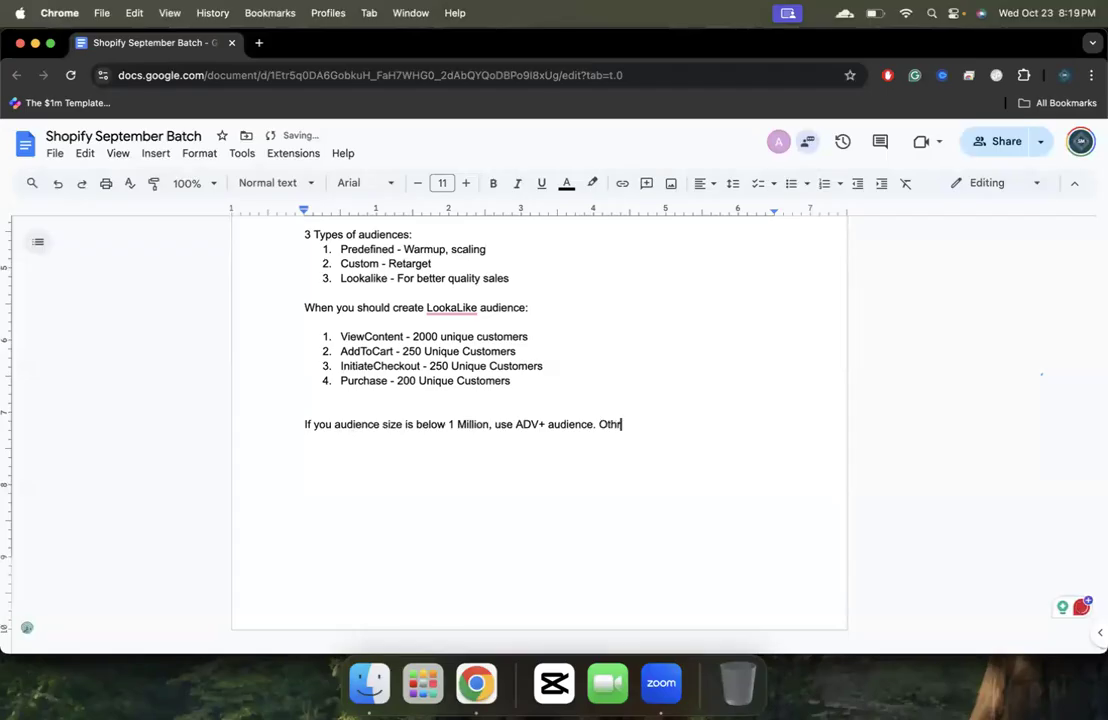
{"action": "key", "text": "BackSpace"}
{"action": "type", "text": "erwise ue"}
{"action": "key", "text": "BackSpace"}
{"action": "type", "text": "se original au"}
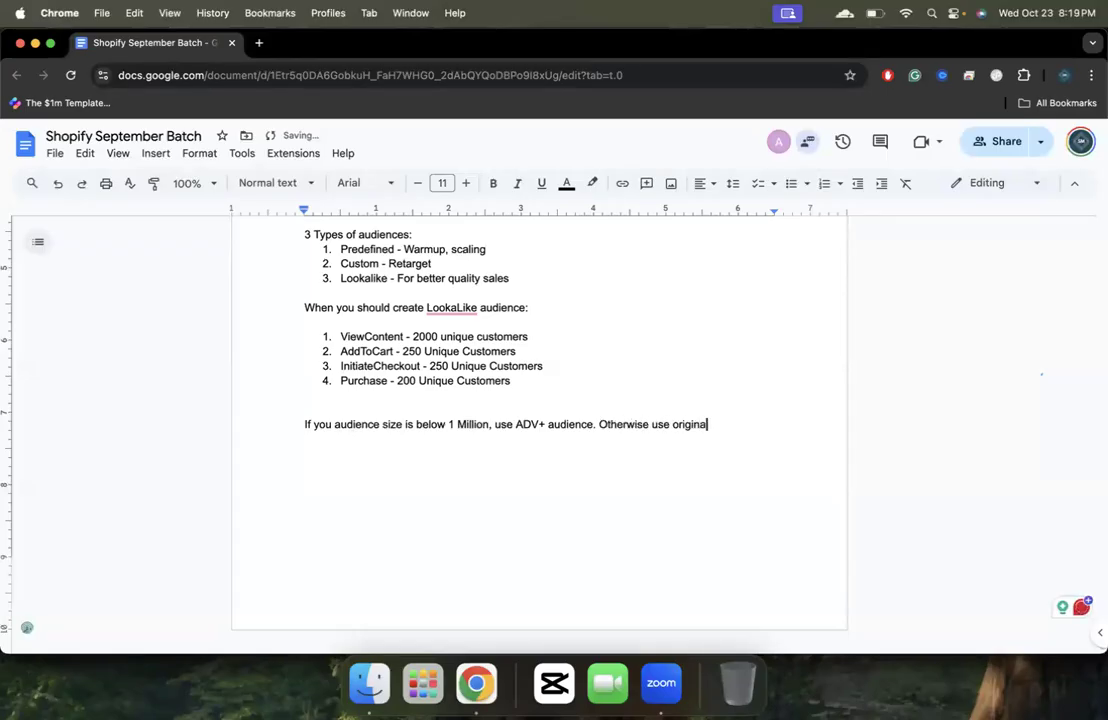
{"action": "type", "text": "dience."}
Step: In the ad set in Ads Manager, add an audience suggestion using the 1% Pakistan lookalike based on website ViewContent
{"action": "key", "text": "super+grave"}
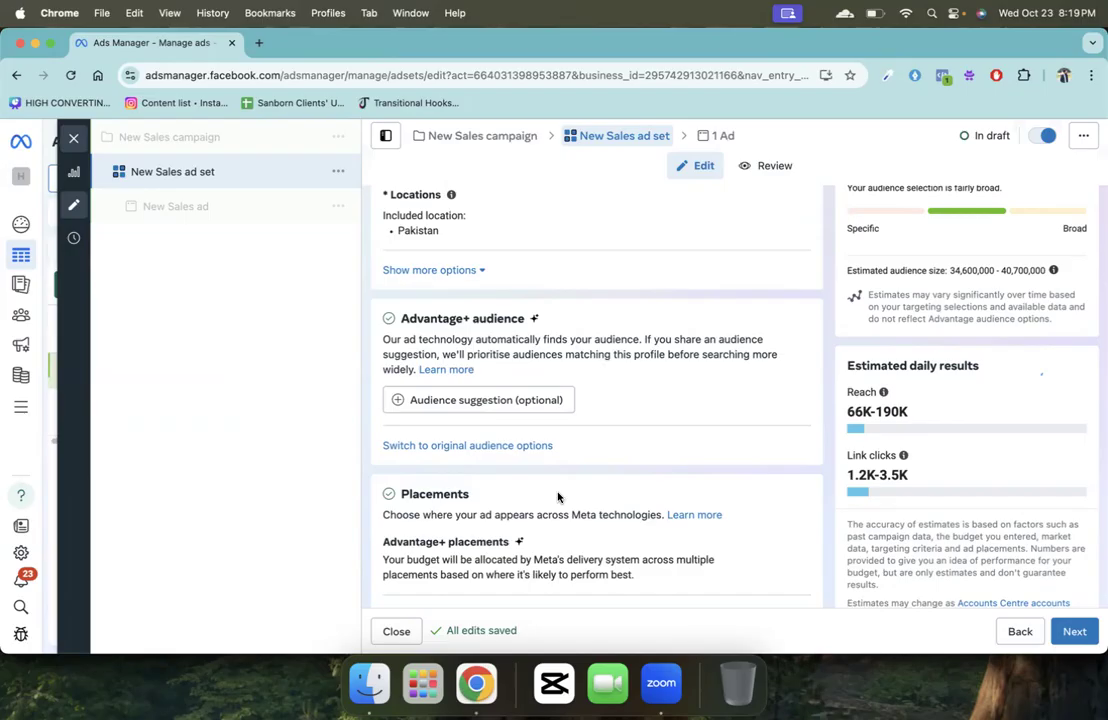
{"action": "left_click", "coordinate": [485, 399]}
{"action": "scroll", "coordinate": [484, 399], "scroll_direction": "down", "scroll_amount": 3}
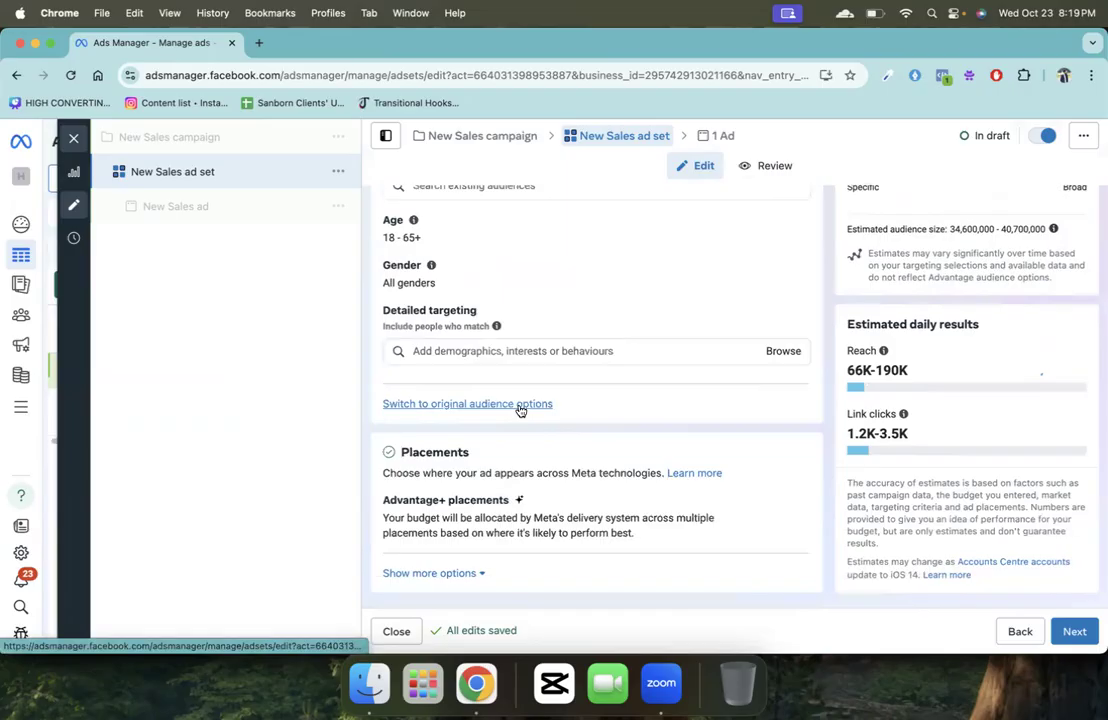
{"action": "scroll", "coordinate": [520, 410], "scroll_direction": "up", "scroll_amount": 3}
{"action": "left_click", "coordinate": [476, 327]}
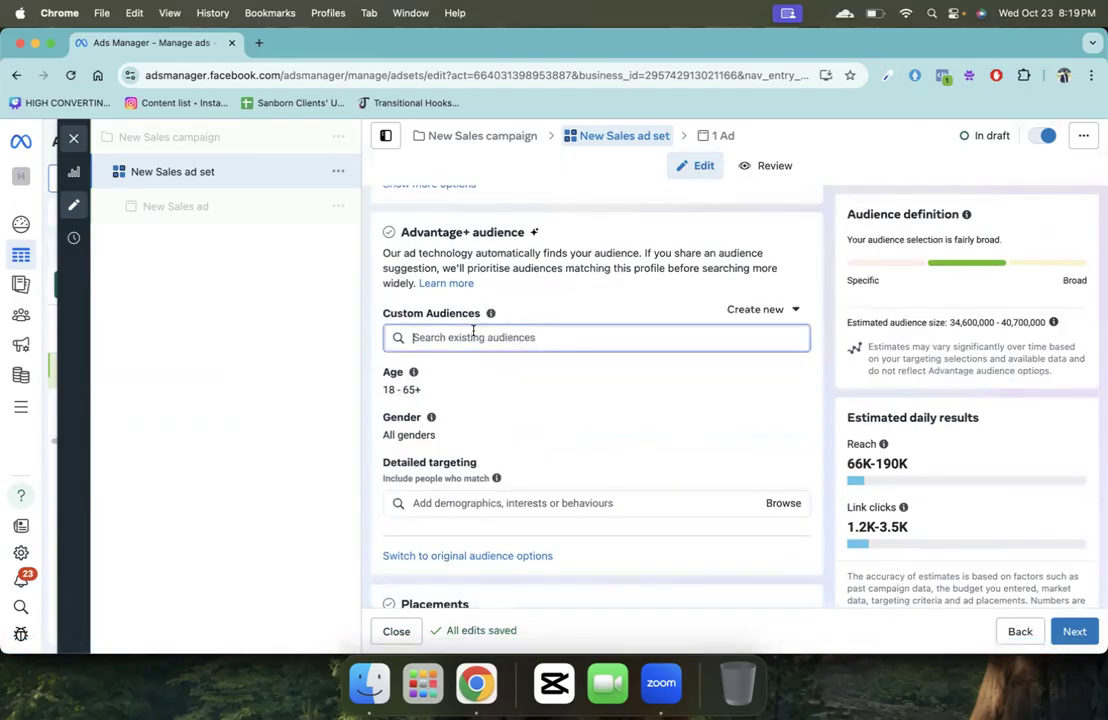
{"action": "left_click", "coordinate": [473, 331]}
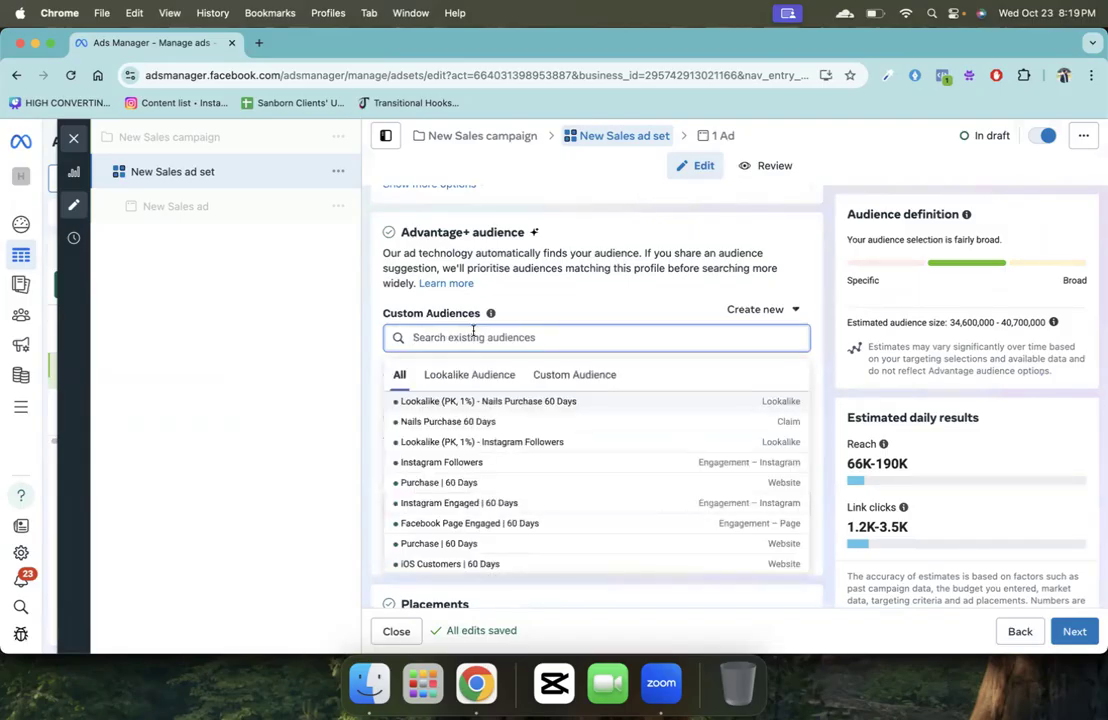
{"action": "type", "text": "viewcontent"}
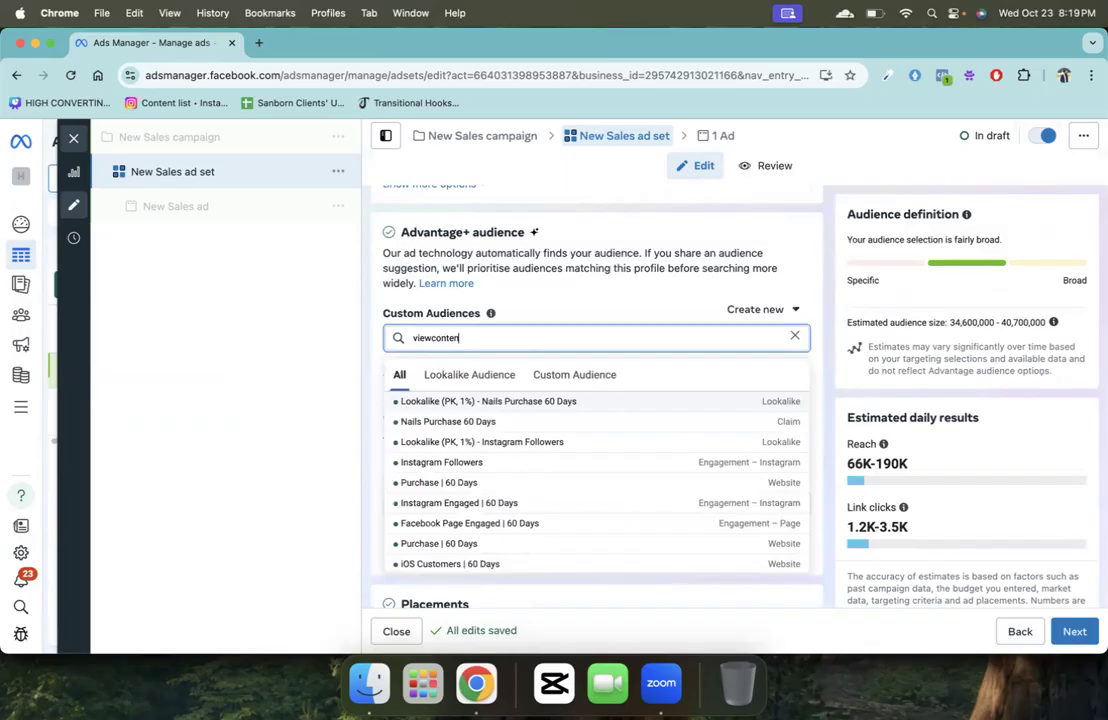
{"action": "mouse_move", "coordinate": [559, 425]}
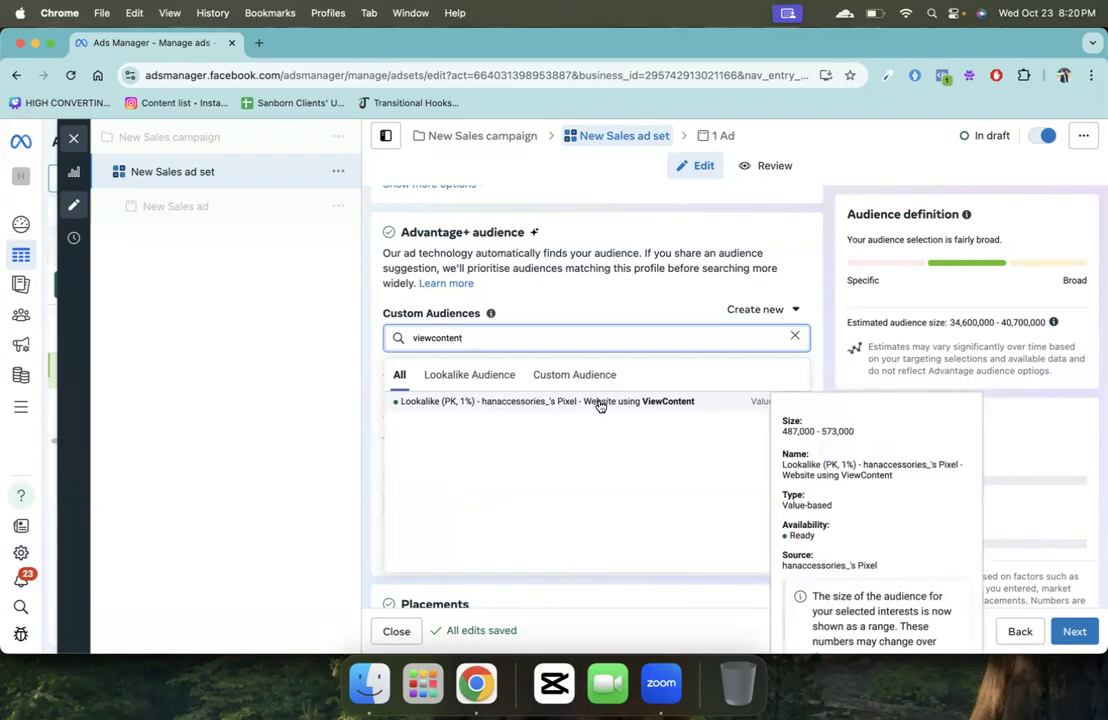
{"action": "left_click", "coordinate": [632, 411]}
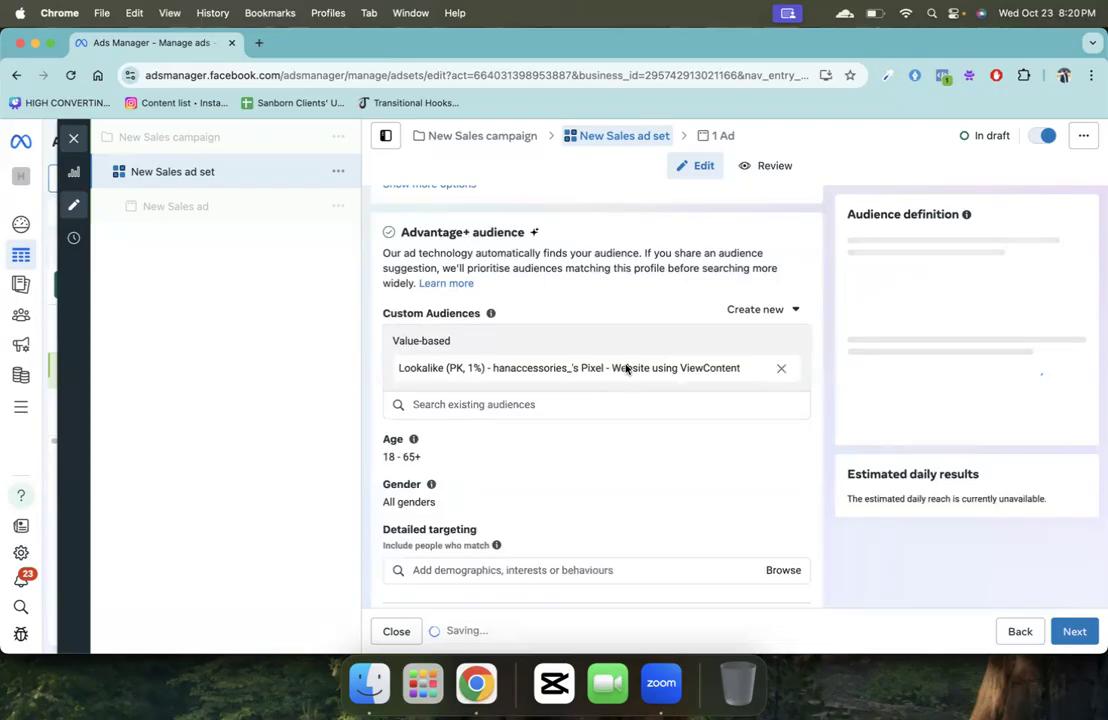
Step: Examine the ad set's estimated audience size, age, gender and detailed targeting options, and the selected ViewContent lookalike
{"action": "left_click_drag", "start_coordinate": [948, 322], "coordinate": [1028, 322]}
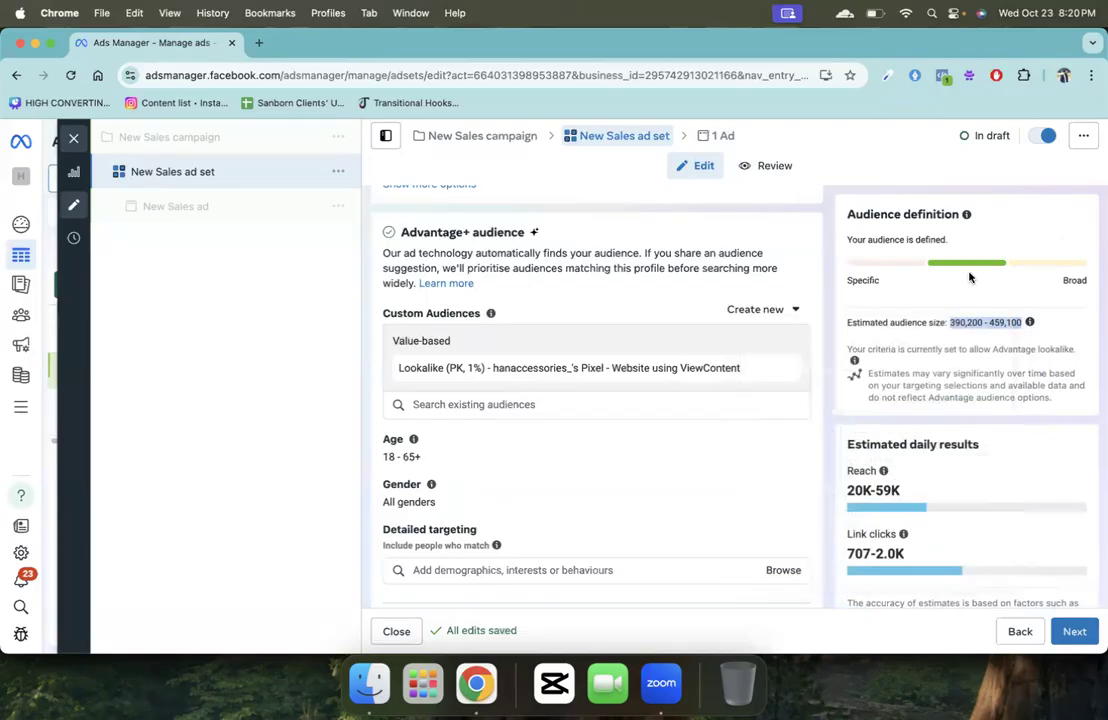
{"action": "scroll", "coordinate": [722, 408], "scroll_direction": "up", "scroll_amount": 2}
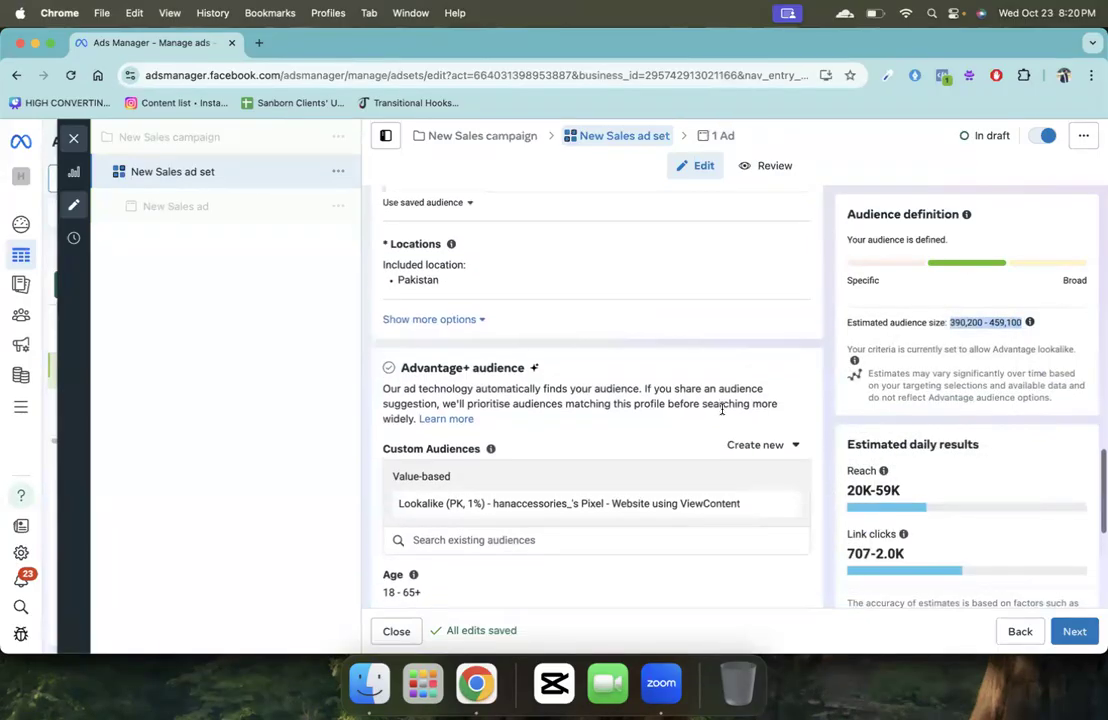
{"action": "scroll", "coordinate": [704, 398], "scroll_direction": "down", "scroll_amount": 2}
{"action": "scroll", "coordinate": [541, 347], "scroll_direction": "down", "scroll_amount": 3}
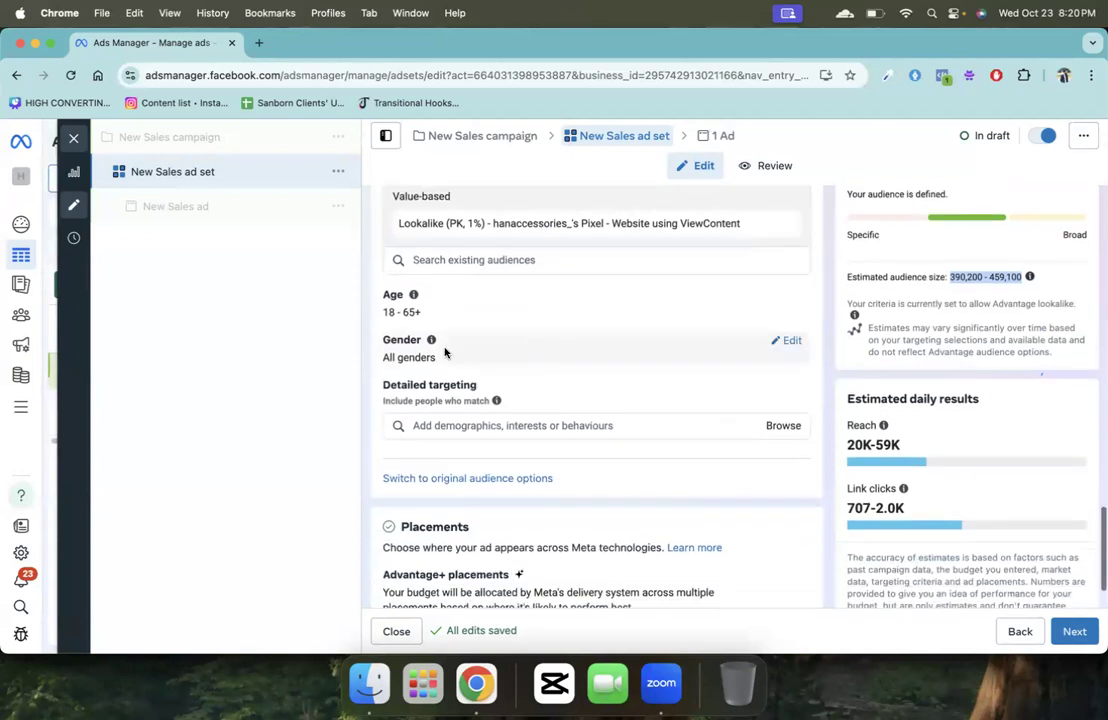
{"action": "triple_click", "coordinate": [400, 312]}
{"action": "left_click_drag", "start_coordinate": [434, 357], "coordinate": [383, 357]}
{"action": "left_click", "coordinate": [475, 425]}
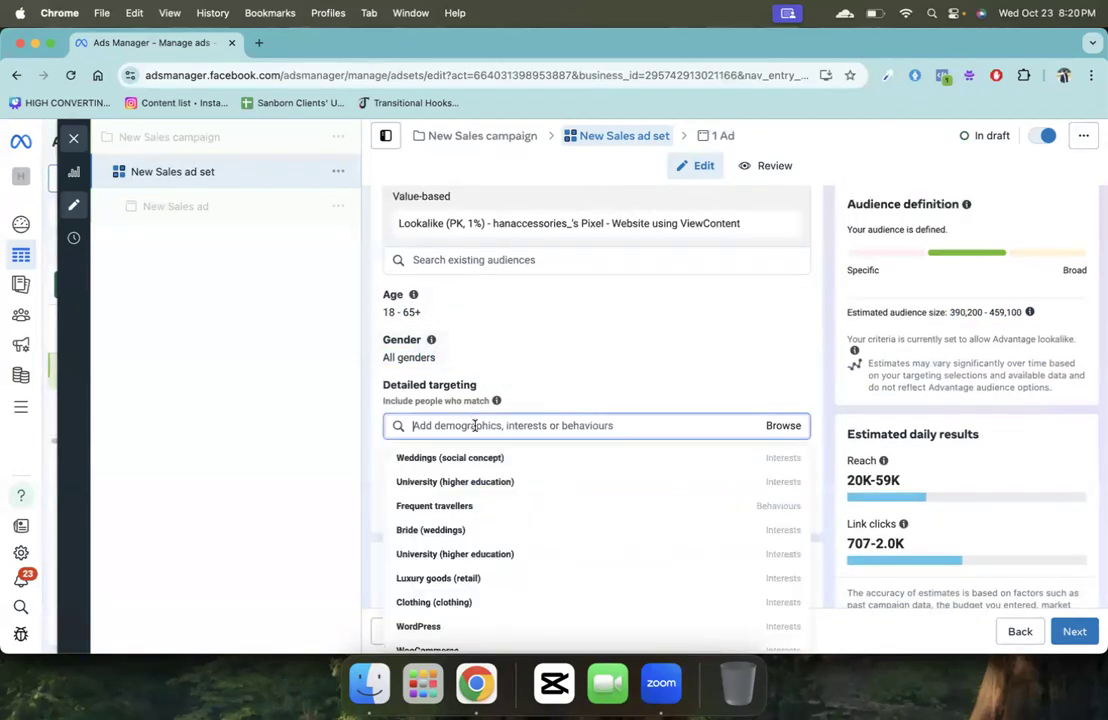
{"action": "left_click", "coordinate": [546, 390]}
{"action": "scroll", "coordinate": [546, 390], "scroll_direction": "up", "scroll_amount": 1}
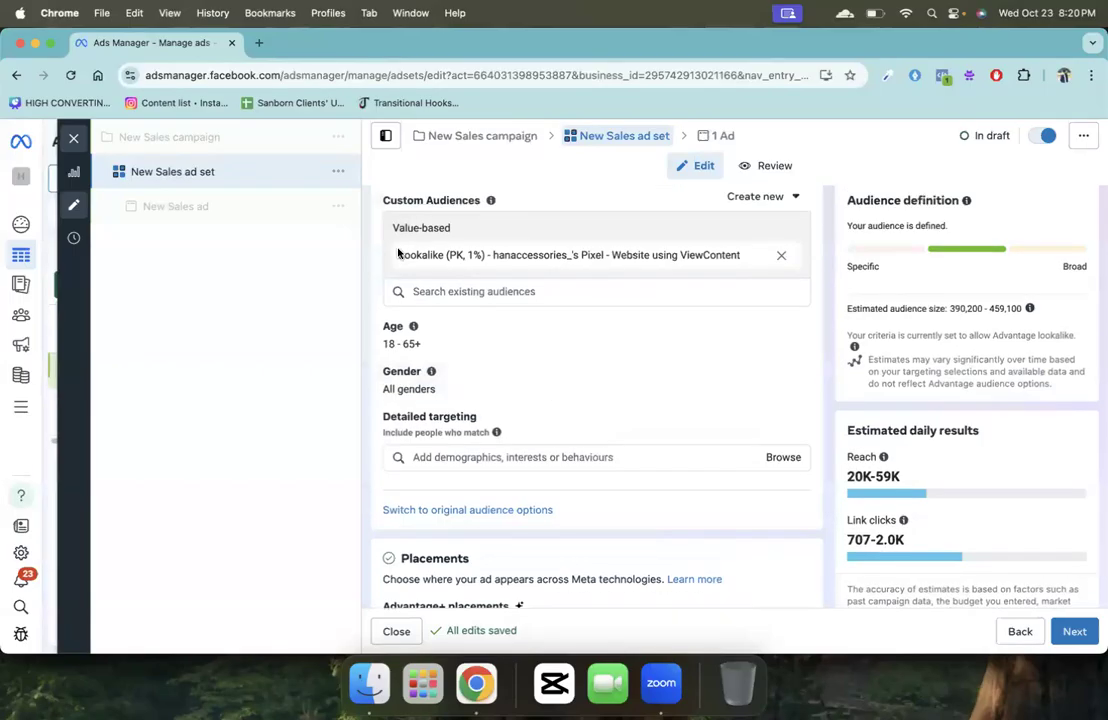
{"action": "left_click_drag", "start_coordinate": [398, 254], "coordinate": [737, 265]}
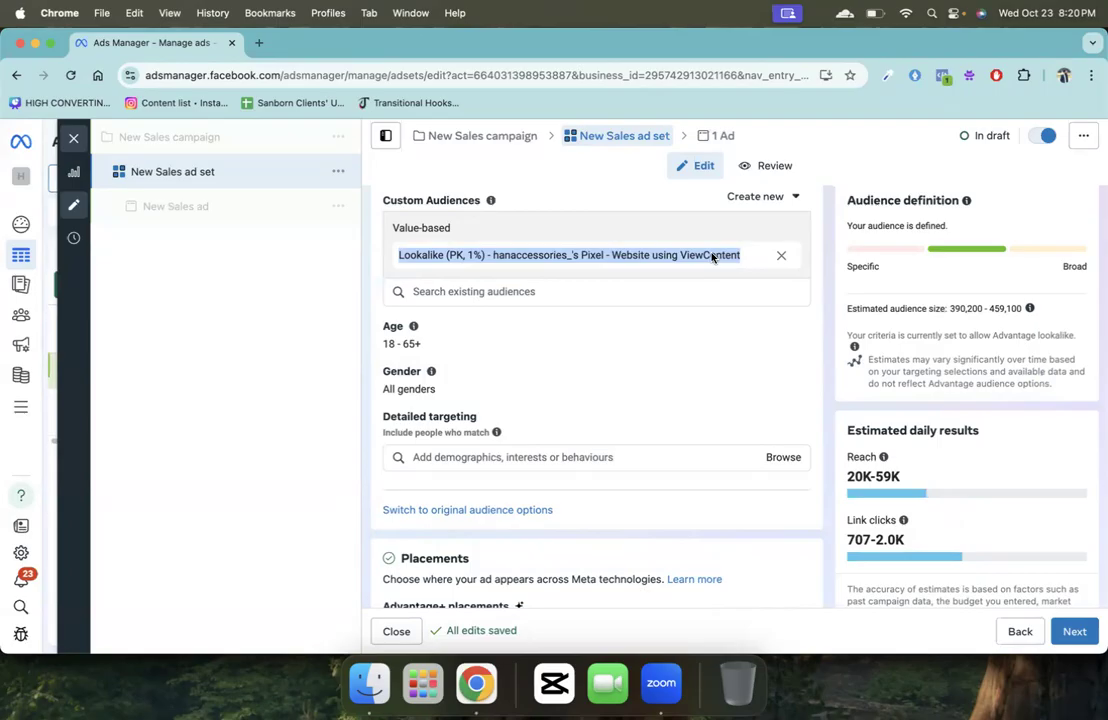
Step: Limit the ad set's Pakistan location to cities only, with a minimum population of 1 million
{"action": "scroll", "coordinate": [712, 257], "scroll_direction": "up", "scroll_amount": 5}
{"action": "left_click", "coordinate": [792, 313]}
{"action": "left_click", "coordinate": [765, 386]}
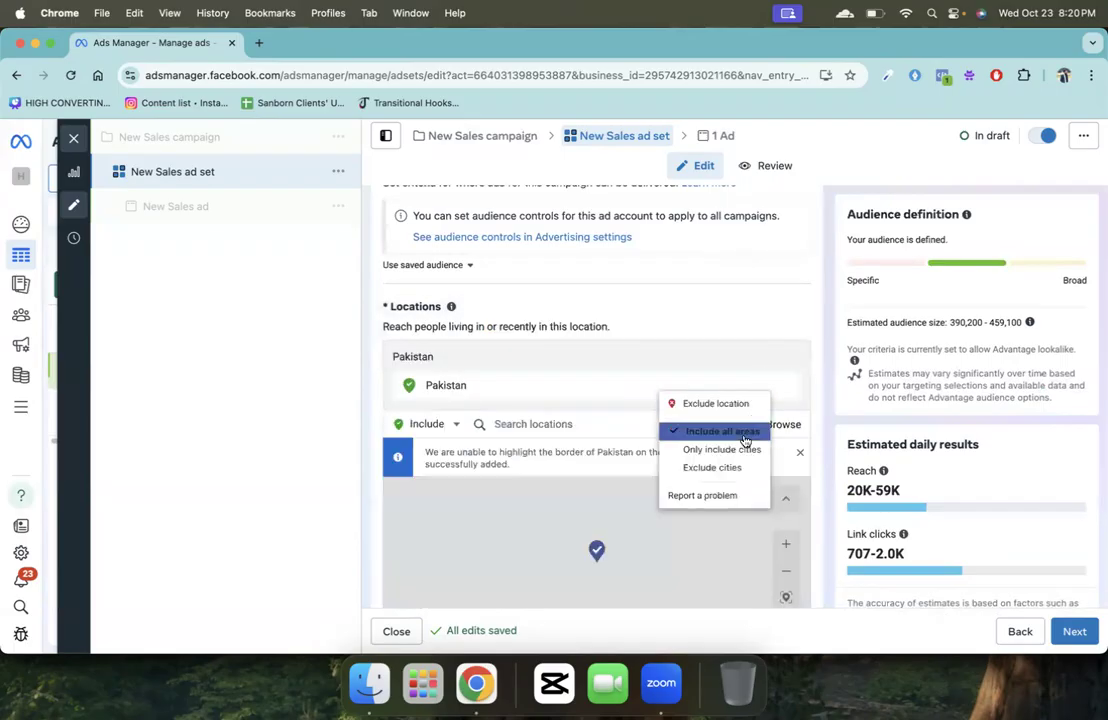
{"action": "left_click", "coordinate": [737, 452]}
{"action": "left_click", "coordinate": [489, 388]}
{"action": "left_click", "coordinate": [522, 434]}
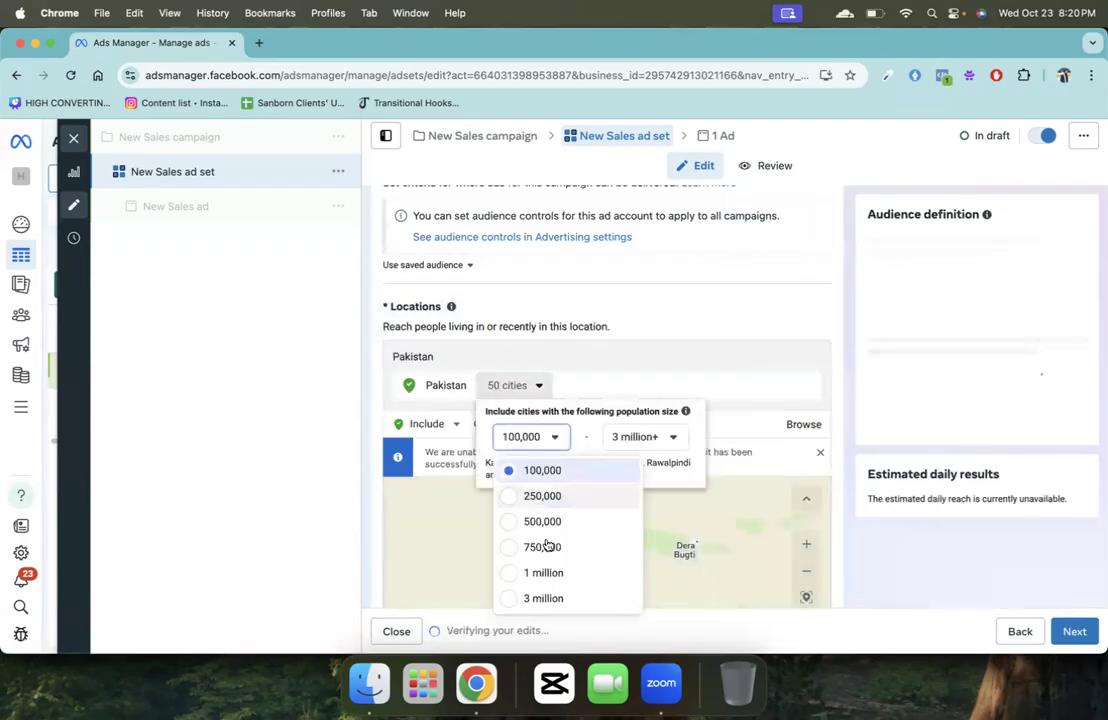
{"action": "left_click", "coordinate": [529, 579]}
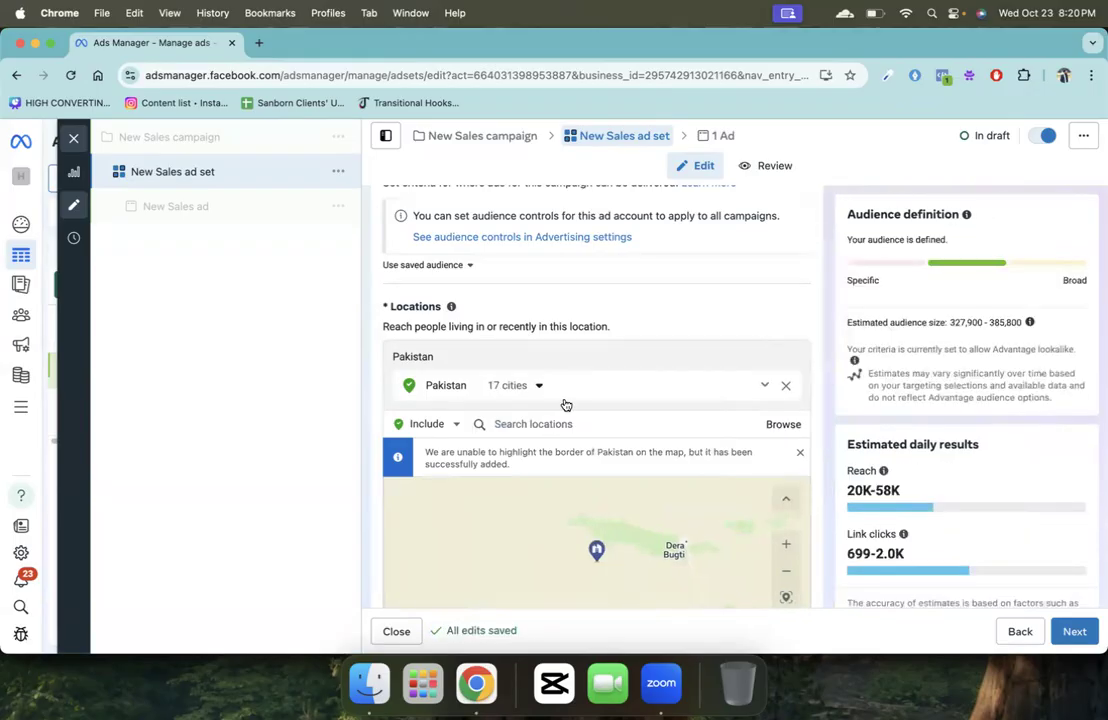
Step: Search the existing custom audiences for "addto" and "add to" and examine the matching add-to-cart lookalikes
{"action": "scroll", "coordinate": [565, 404], "scroll_direction": "down", "scroll_amount": 10}
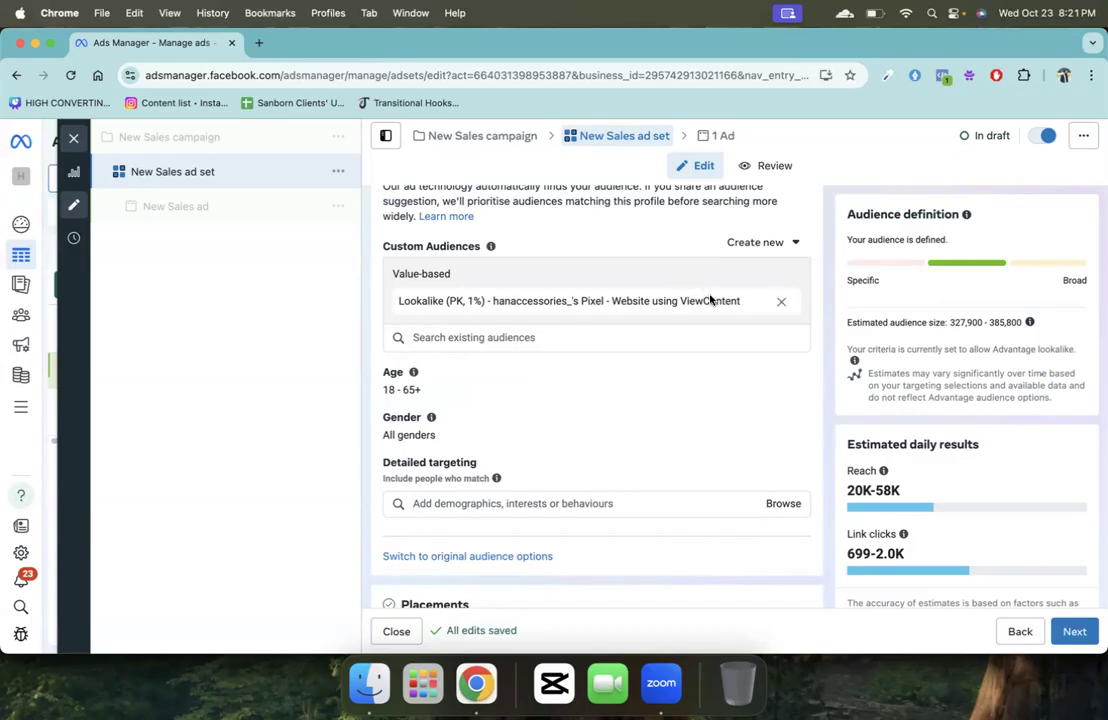
{"action": "left_click", "coordinate": [672, 335]}
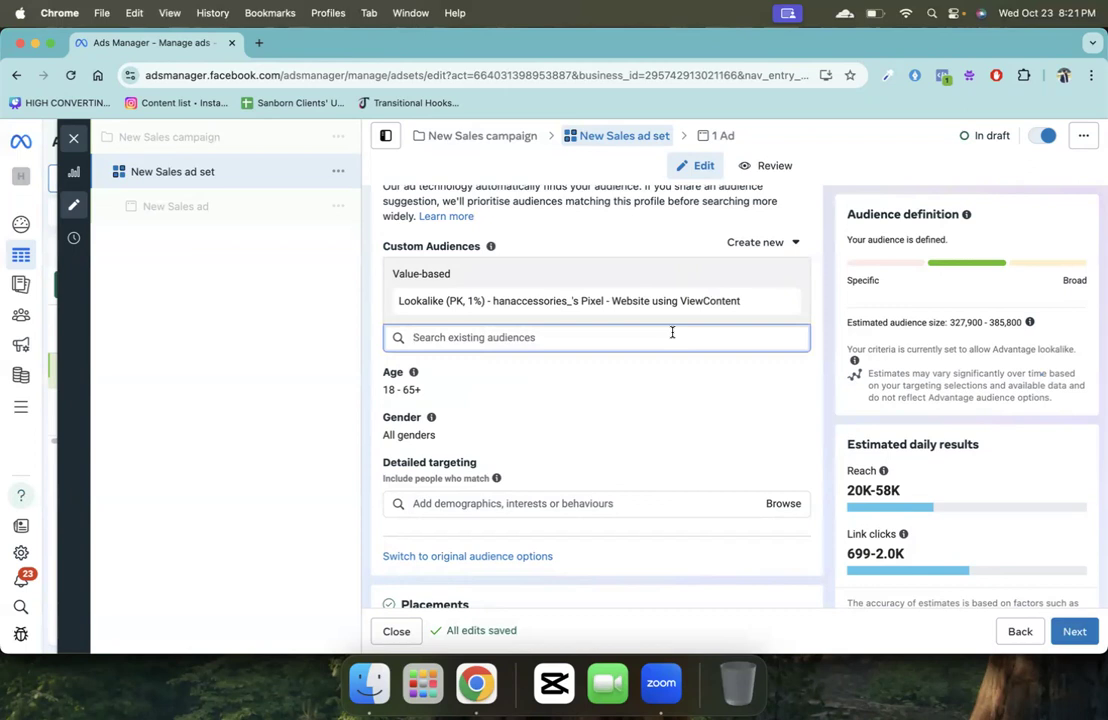
{"action": "type", "text": "add to"}
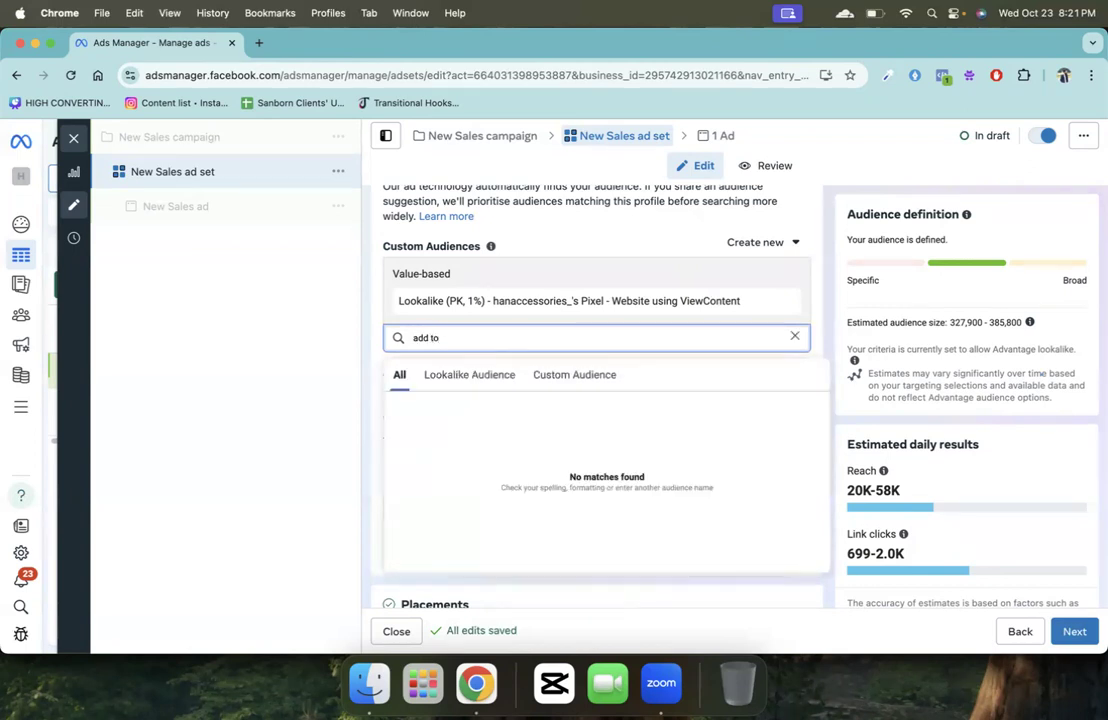
{"action": "key", "text": "BackSpace"}
{"action": "key", "text": "BackSpace"}
{"action": "key", "text": "BackSpace"}
{"action": "type", "text": "to"}
{"action": "mouse_move", "coordinate": [527, 400]}
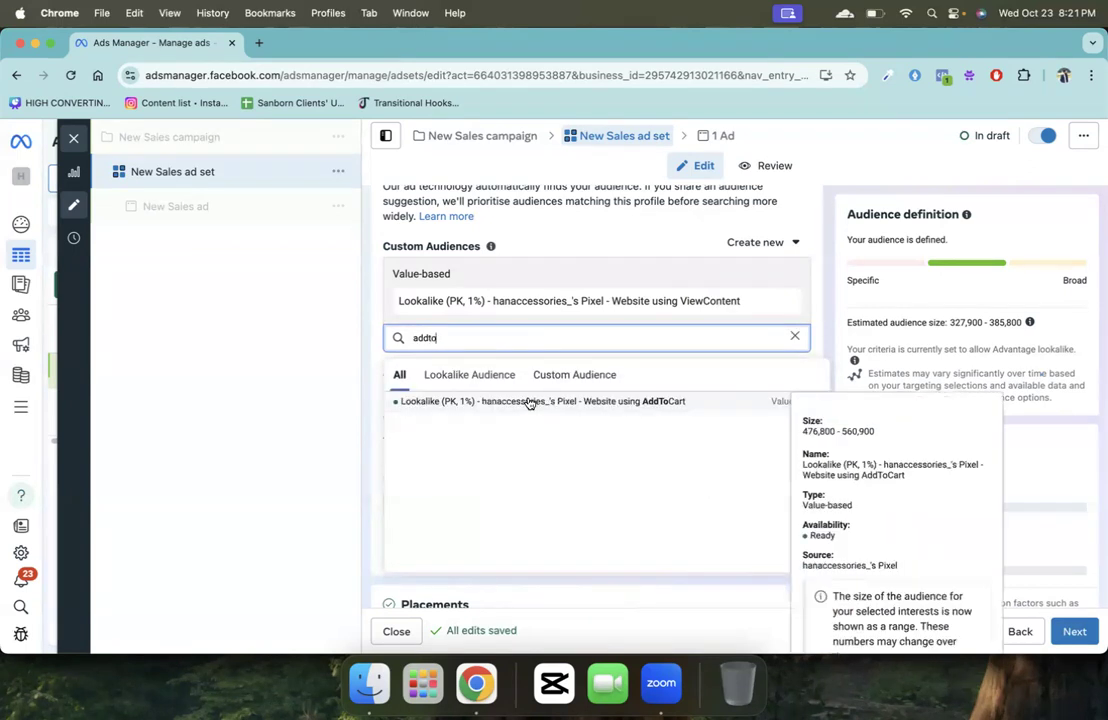
{"action": "key", "text": "BackSpace"}
{"action": "key", "text": "BackSpace"}
{"action": "type", "text": "to"}
{"action": "mouse_move", "coordinate": [421, 405]}
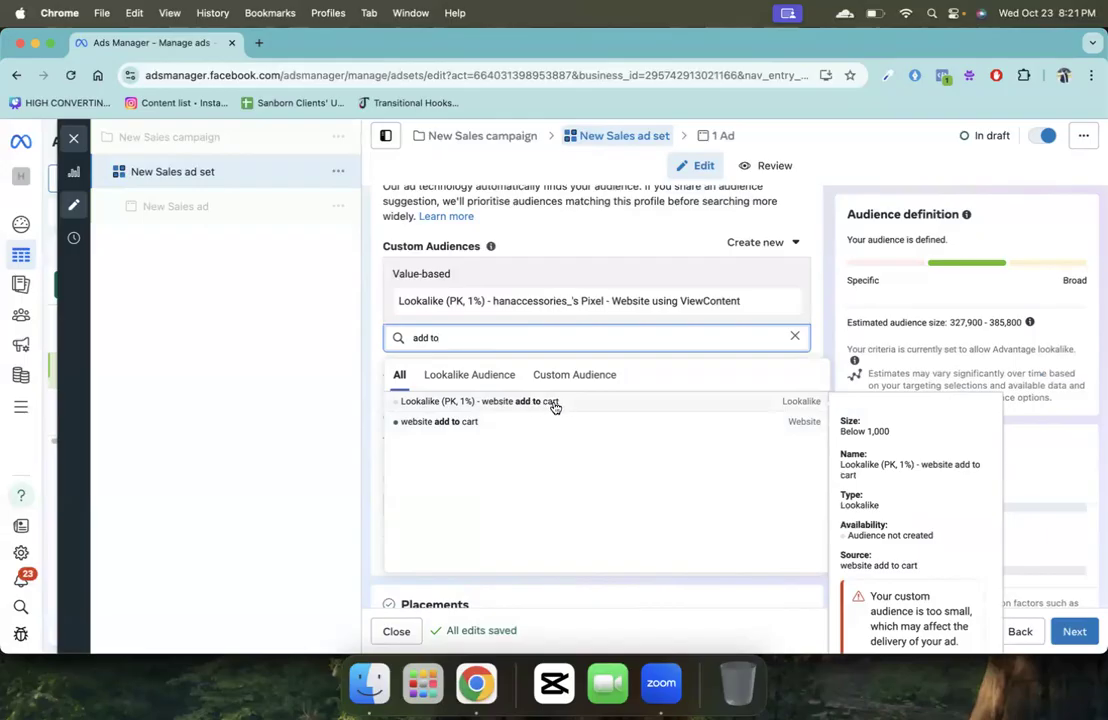
Step: Replace the ViewContent lookalike with the 1% Pakistan value-based lookalike based on website AddToCart
{"action": "key", "text": "BackSpace"}
{"action": "key", "text": "BackSpace"}
{"action": "key", "text": "BackSpace"}
{"action": "type", "text": "to"}
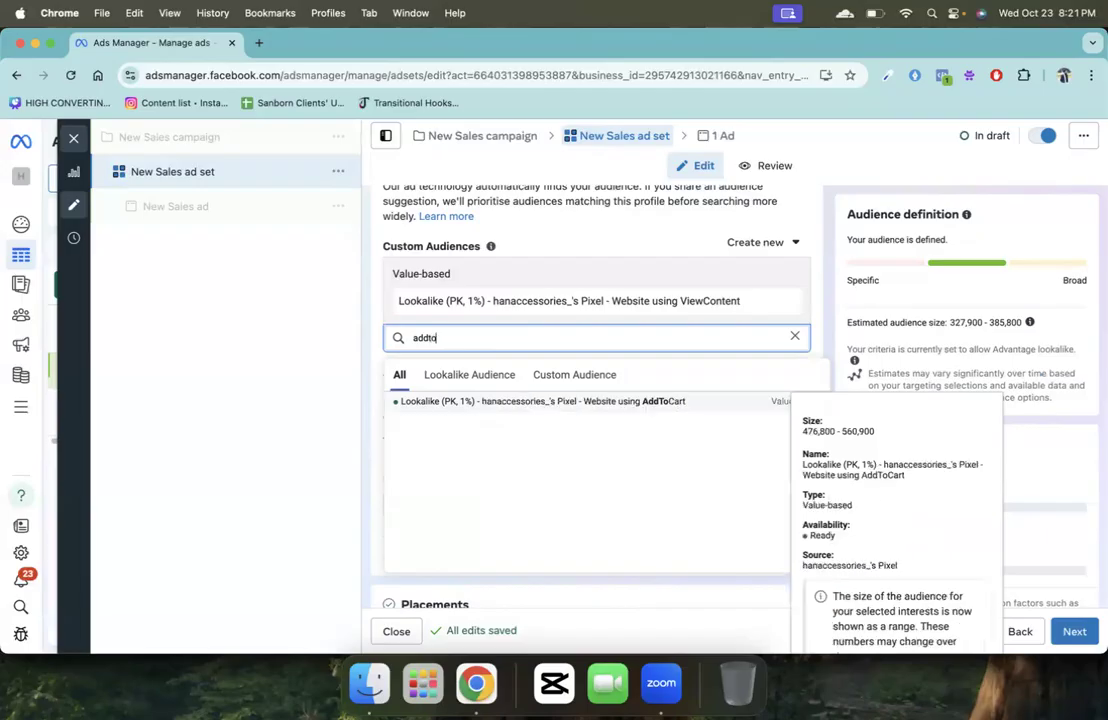
{"action": "left_click", "coordinate": [556, 404]}
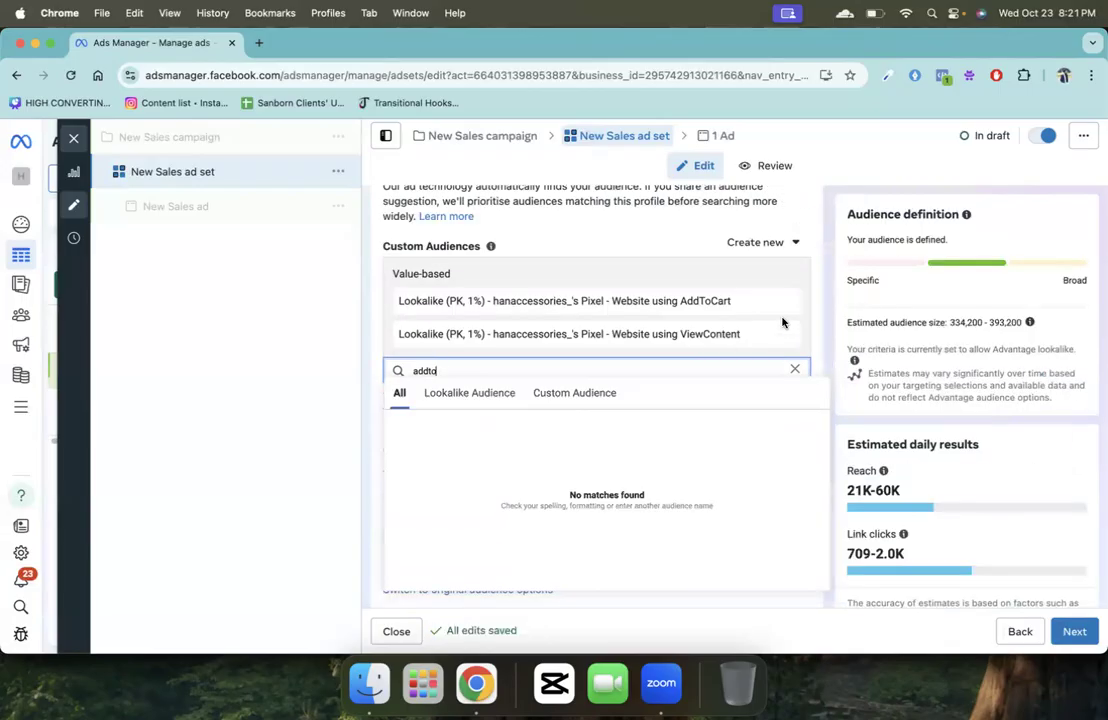
{"action": "left_click", "coordinate": [784, 336]}
{"action": "left_click", "coordinate": [784, 336]}
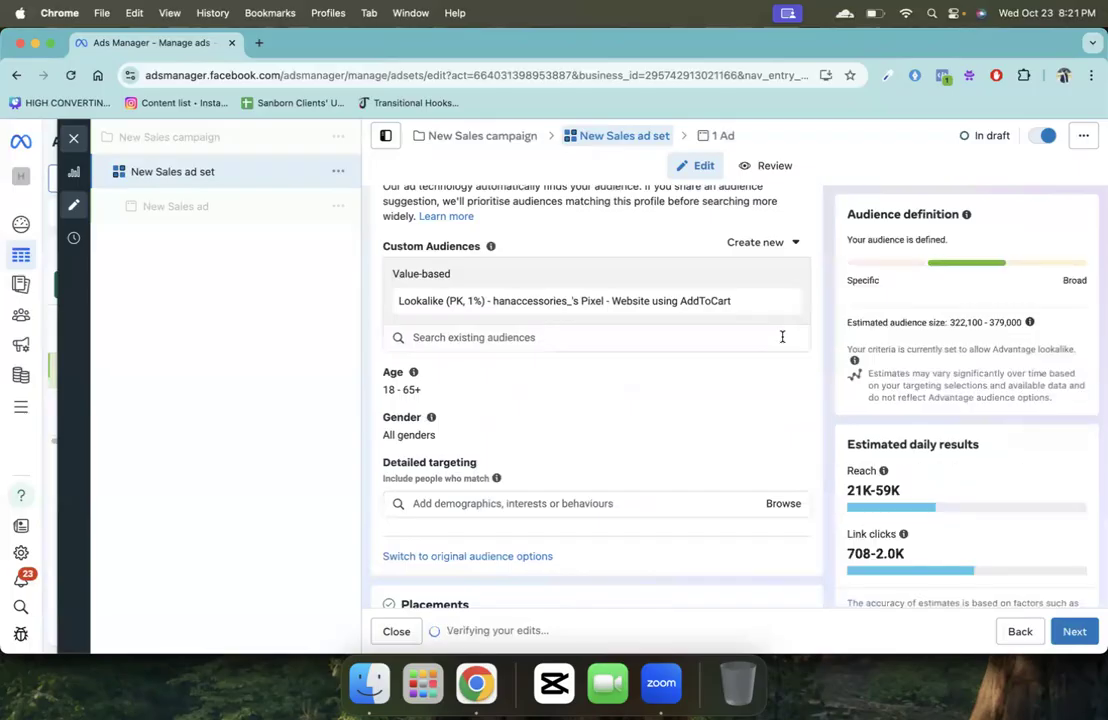
Step: Close the ad set editor in Ads Manager and switch back to the Shopify September Batch notes in Google Docs
{"action": "key", "text": "super+grave"}
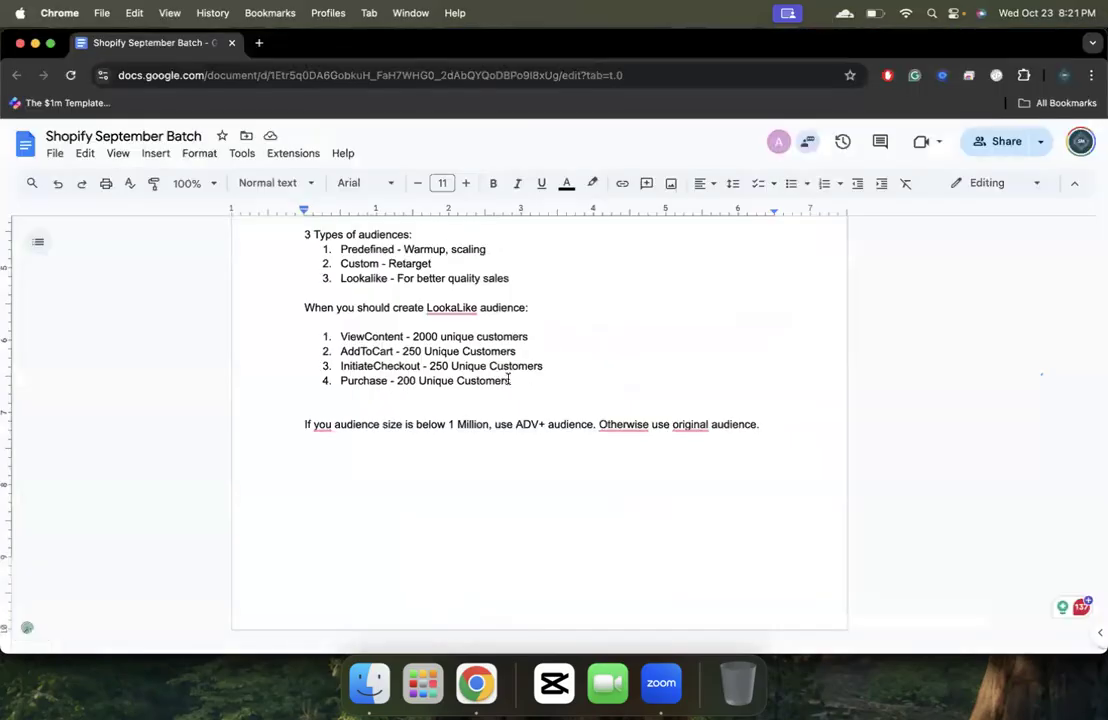
{"action": "key", "text": "super+grave"}
{"action": "key", "text": "super+grave"}
{"action": "key", "text": "super+grave"}
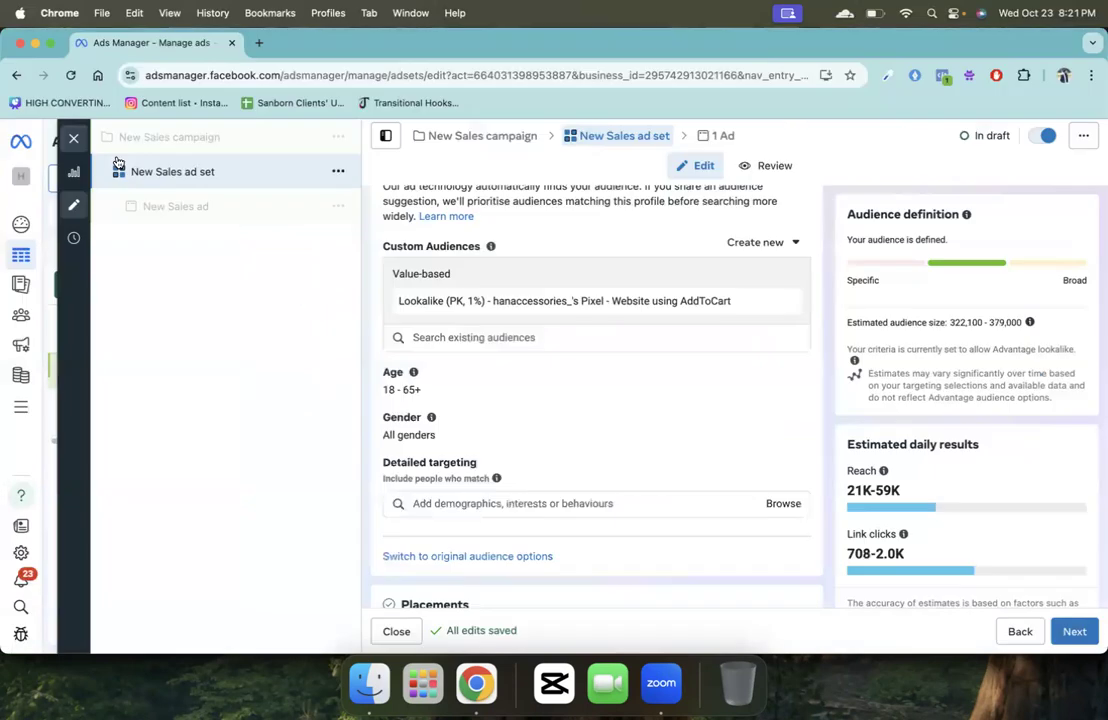
{"action": "left_click", "coordinate": [73, 137]}
{"action": "key", "text": "super+grave"}
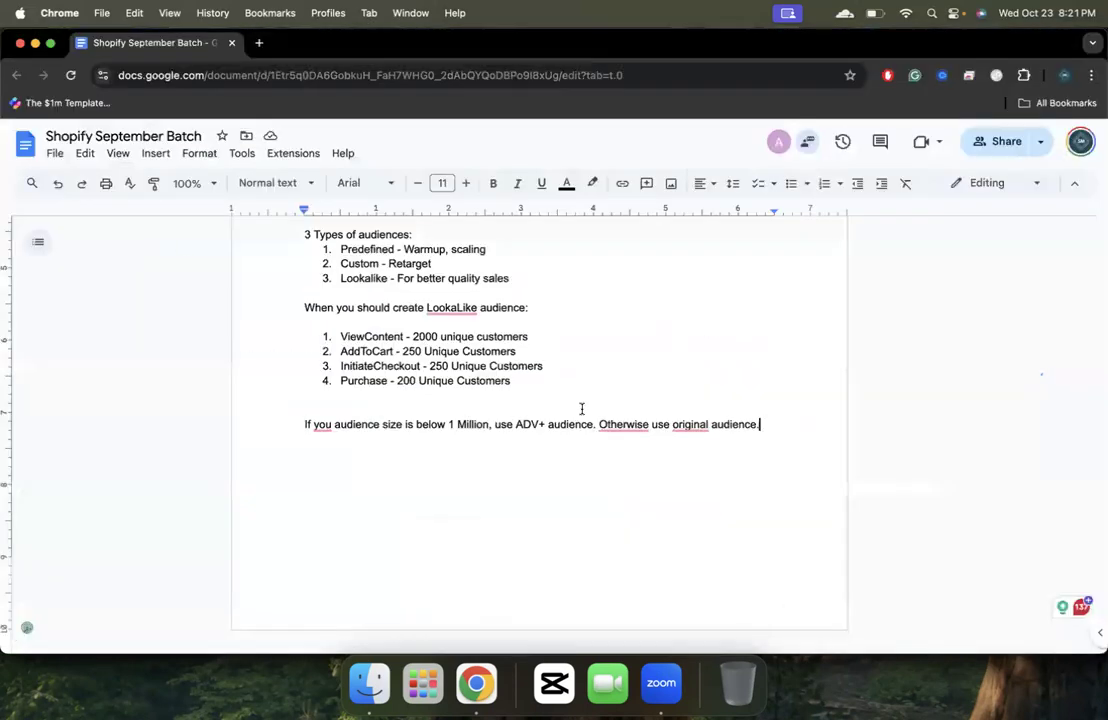
Step: Below the audience-size note, start a numbered list with "70-80% lookalike audiences are overlapping."
{"action": "left_click", "coordinate": [775, 442]}
{"action": "key", "text": "Return"}
{"action": "type", "text": "70-80"}
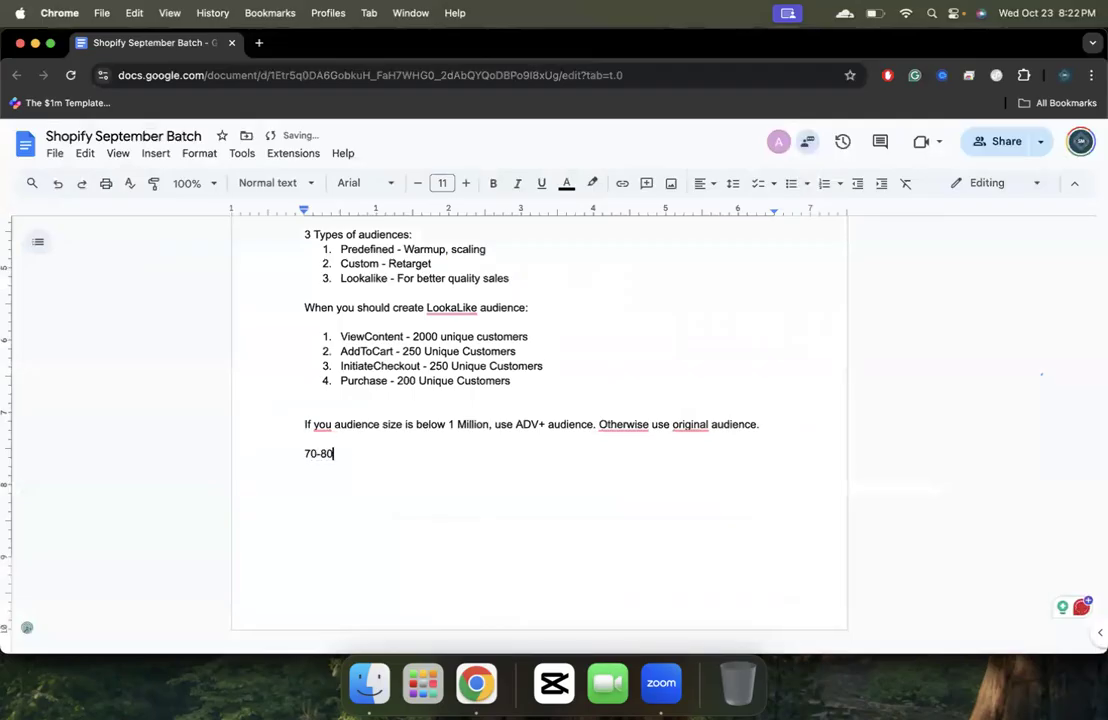
{"action": "type", "text": "% lookalike audienc"}
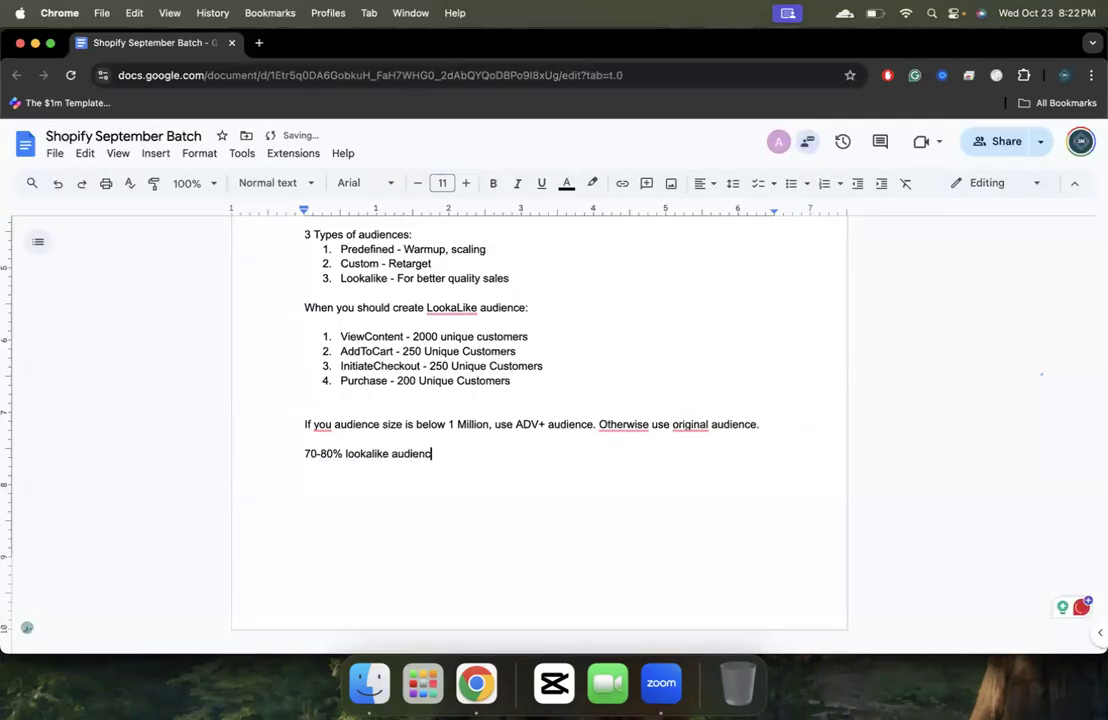
{"action": "type", "text": "es are overlapping."}
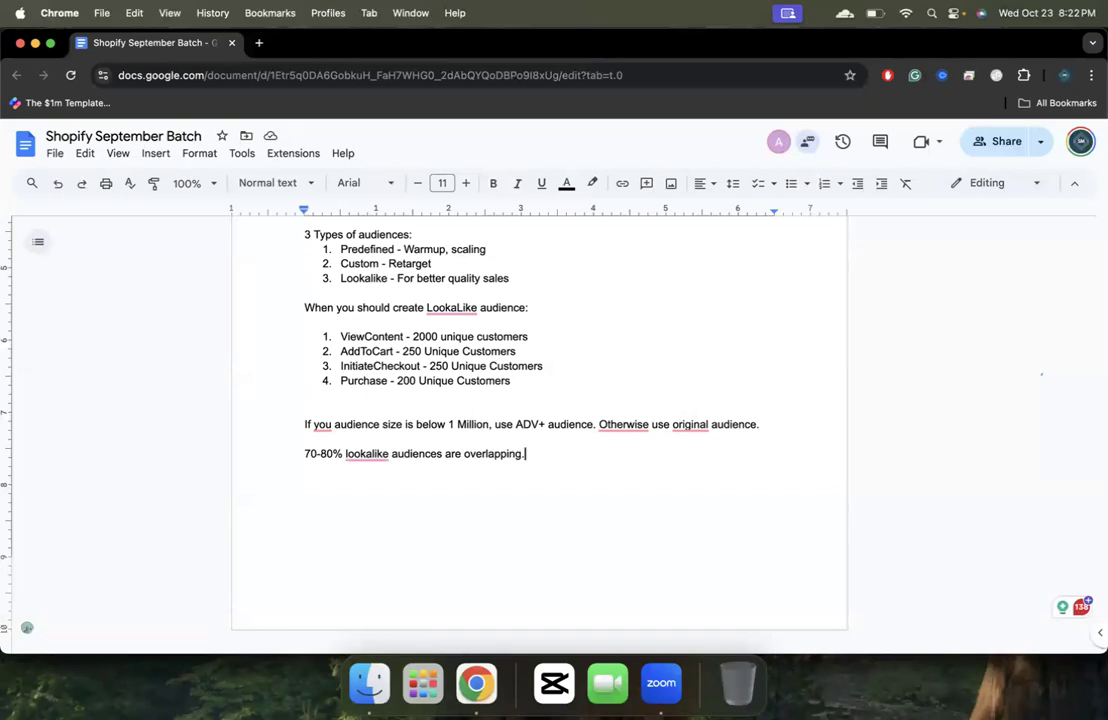
{"action": "key", "text": "Return"}
{"action": "key", "text": "BackSpace"}
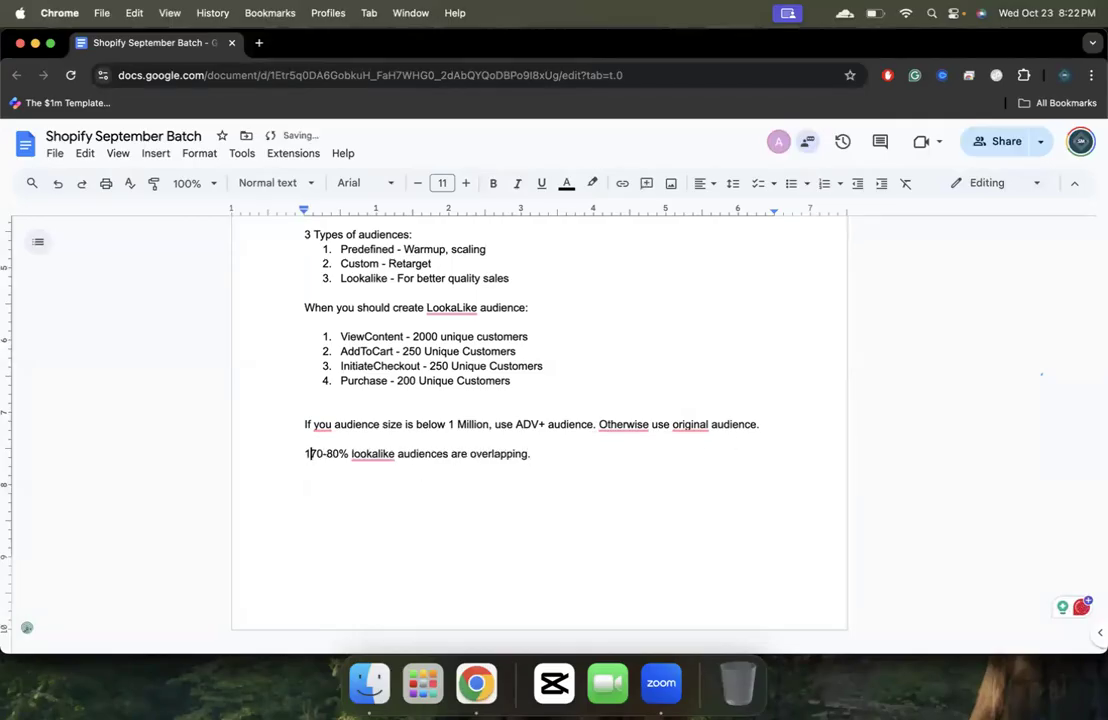
{"action": "key", "text": "super+shift+7"}
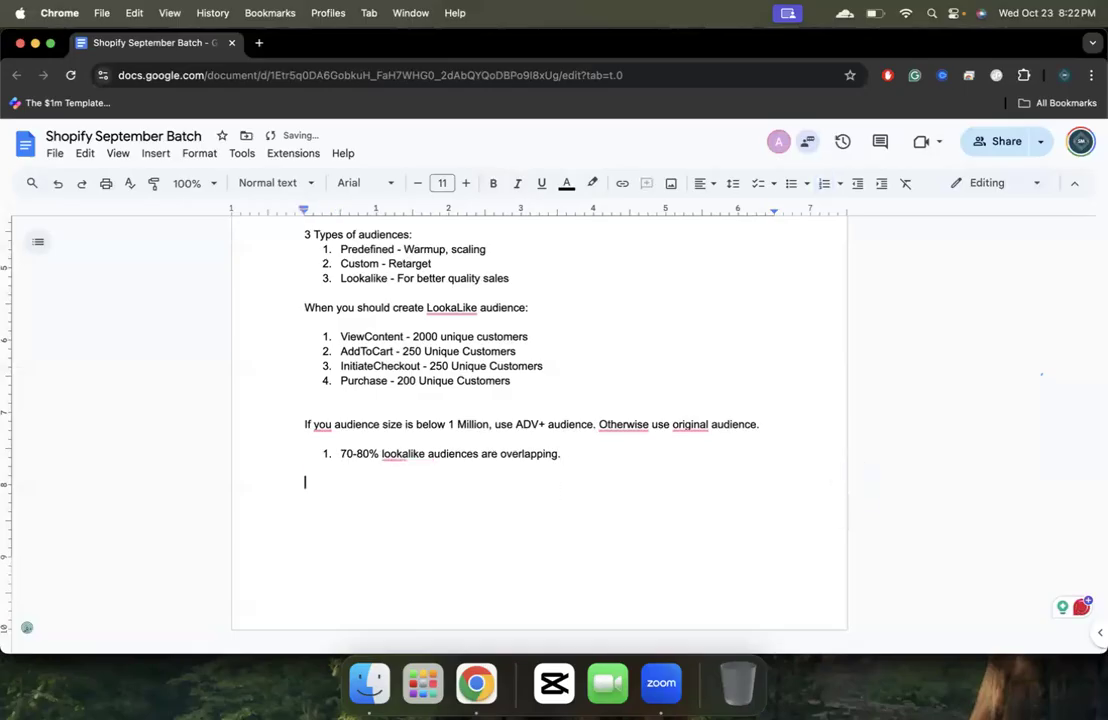
{"action": "key", "text": "BackSpace"}
Step: As the second item, write "You will not use 2 different LAL in 2 different ad sets. Because it will create overlapping & increase CPM."
{"action": "key", "text": "Return"}
{"action": "type", "text": "You "}
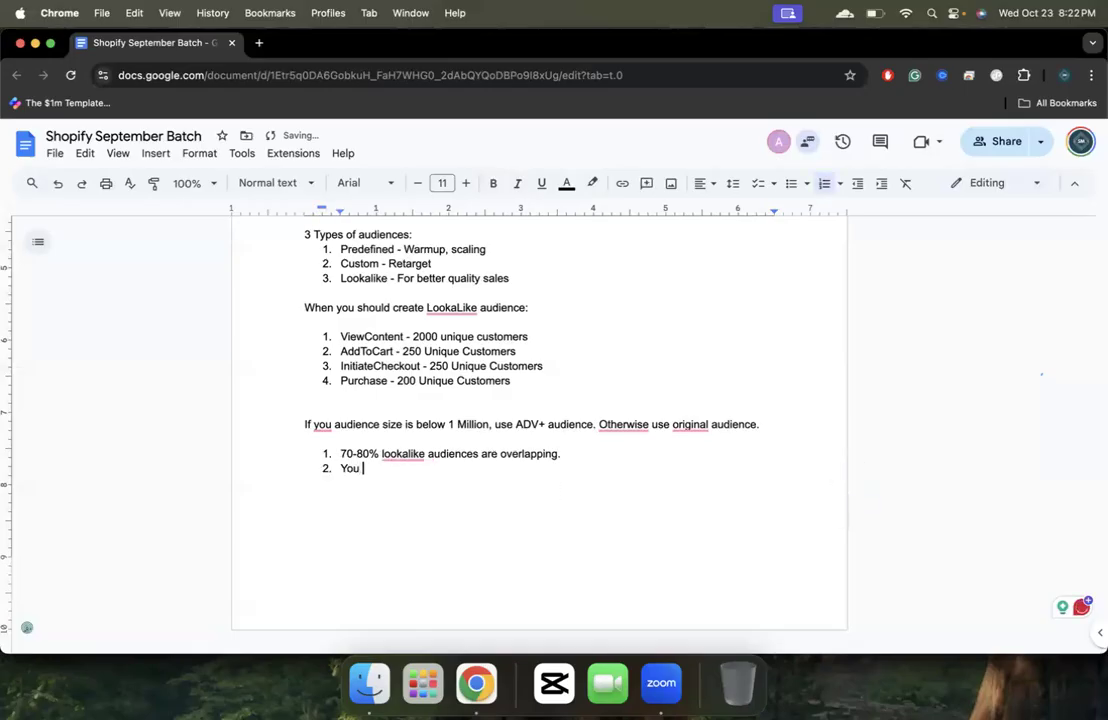
{"action": "type", "text": "will not use 2 different L"}
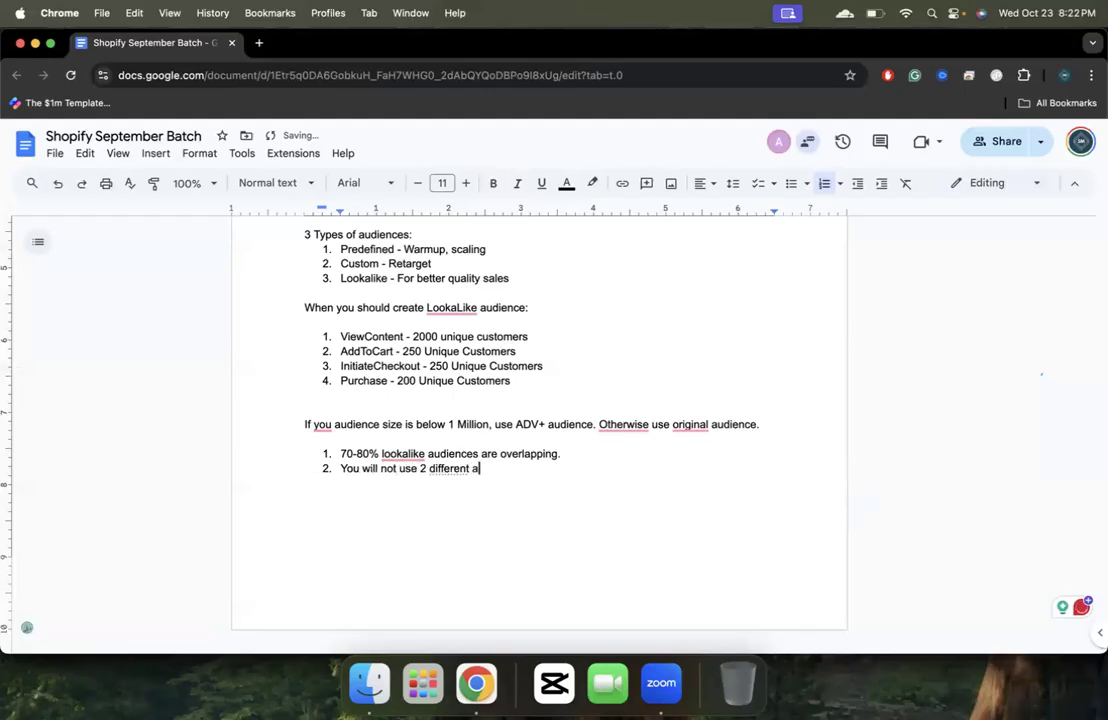
{"action": "type", "text": "AL in 3"}
{"action": "key", "text": "BackSpace"}
{"action": "type", "text": "2 different ad sets."}
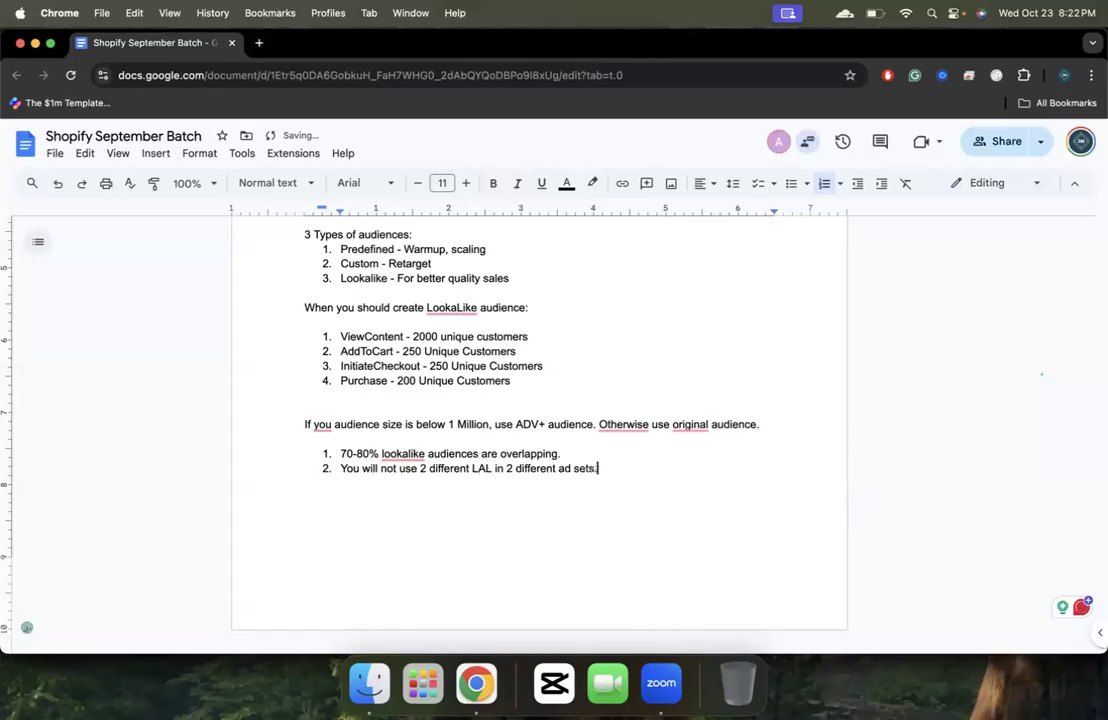
{"action": "type", "text": " Because it will create overal"}
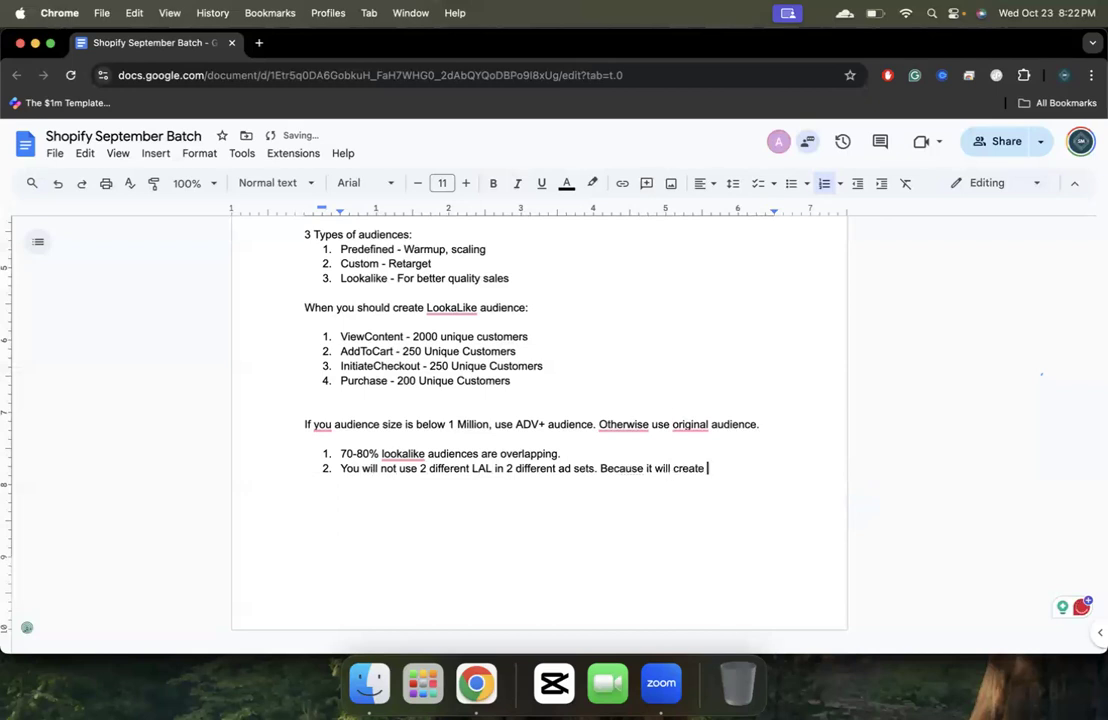
{"action": "key", "text": "BackSpace"}
{"action": "key", "text": "BackSpace"}
{"action": "type", "text": "lapping & incr"}
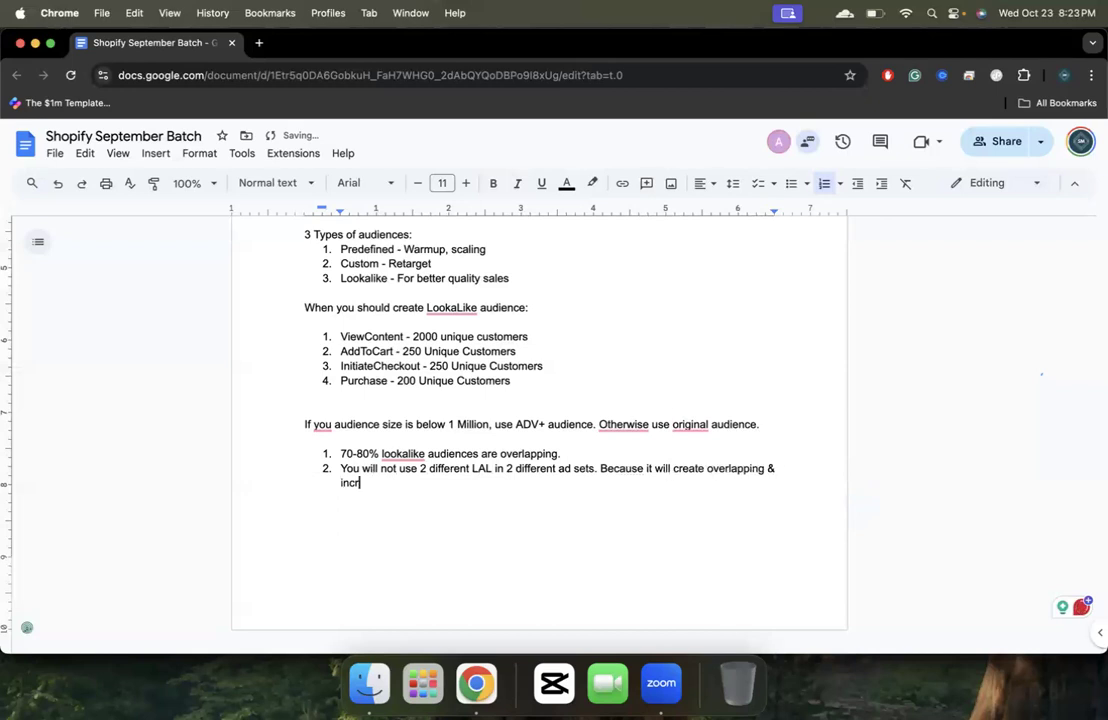
{"action": "type", "text": "ease CPM."}
Step: Add a third list item: "But if you still wanna use it, make sure you are using different ads in each ad set."
{"action": "key", "text": "Return"}
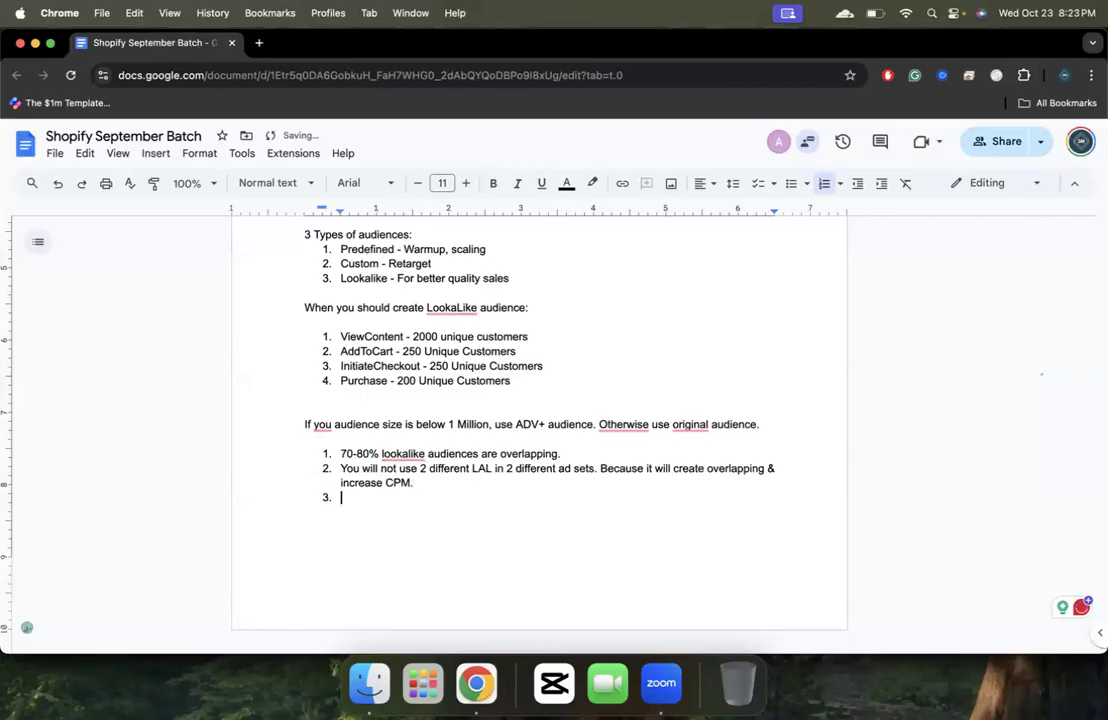
{"action": "type", "text": "But if you still "}
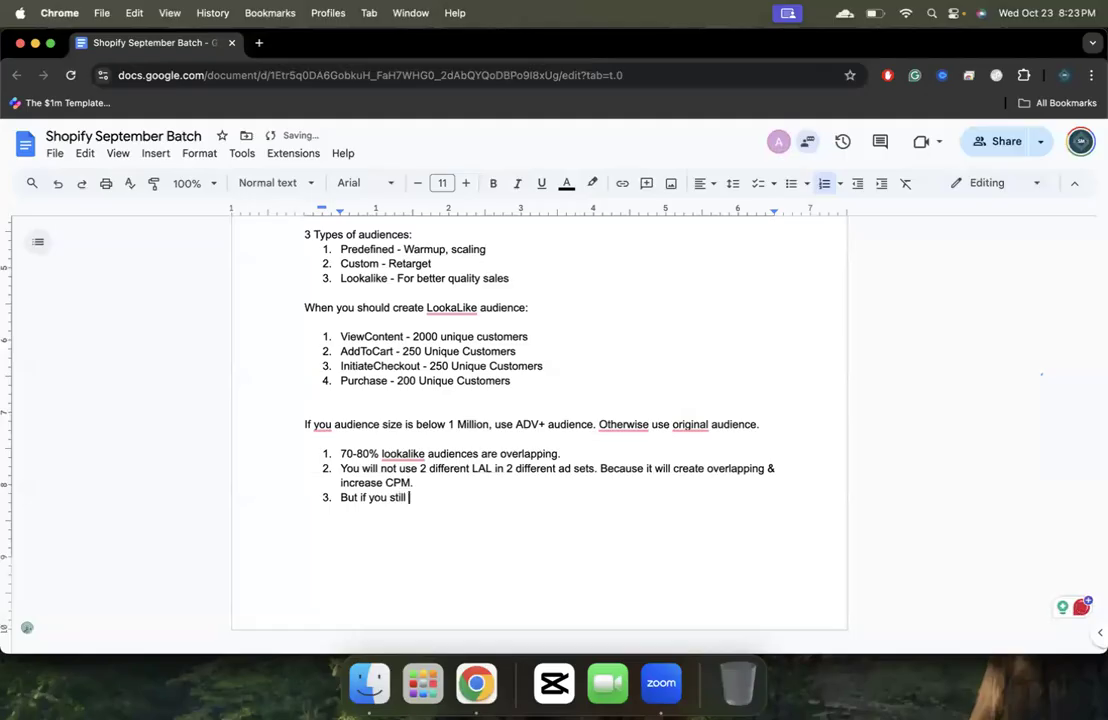
{"action": "type", "text": "wanna use it, make sure yo"}
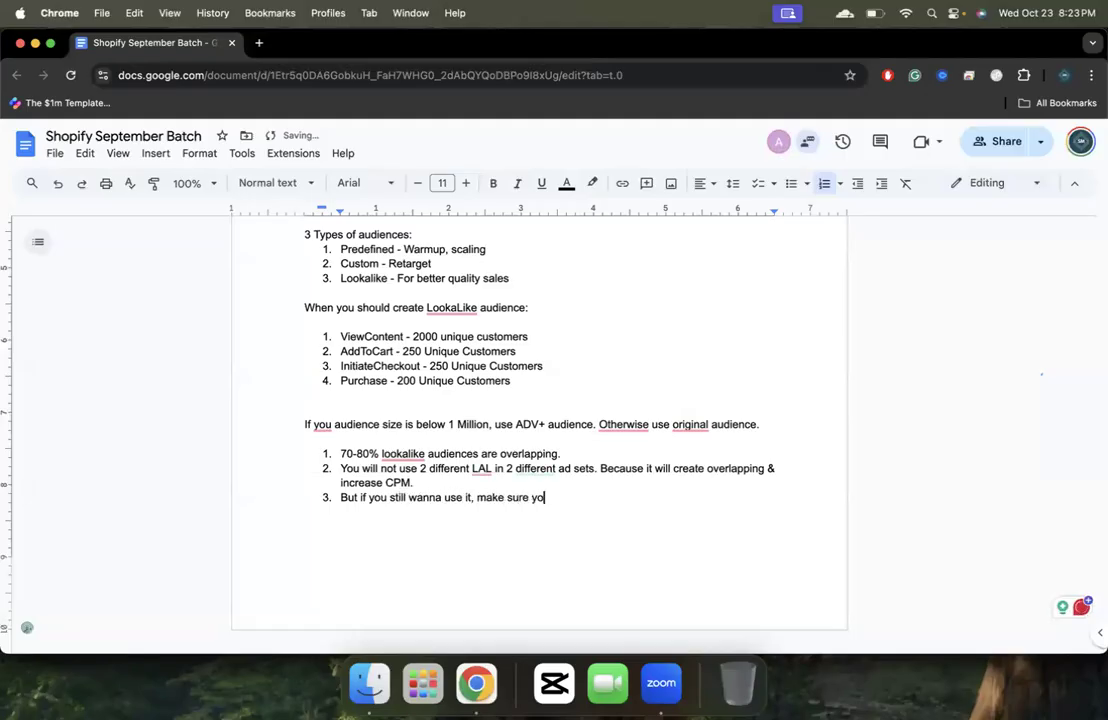
{"action": "type", "text": "u are using different ads in ad"}
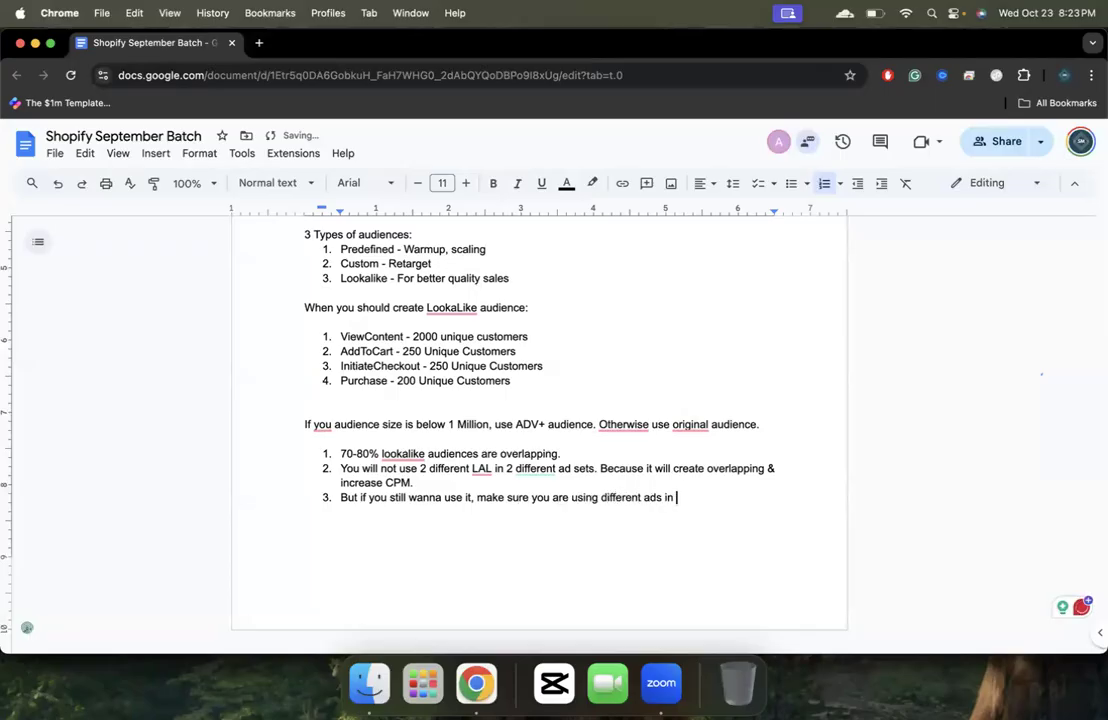
{"action": "key", "text": "BackSpace"}
{"action": "key", "text": "BackSpace"}
{"action": "key", "text": "BackSpace"}
{"action": "type", "text": "each ad st"}
{"action": "key", "text": "BackSpace"}
{"action": "type", "text": "et."}
Step: Review the earlier notes on distributing ads across the Ad Set 1 copies, followed by the new lookalike overlap points
{"action": "scroll", "coordinate": [514, 400], "scroll_direction": "up", "scroll_amount": 7}
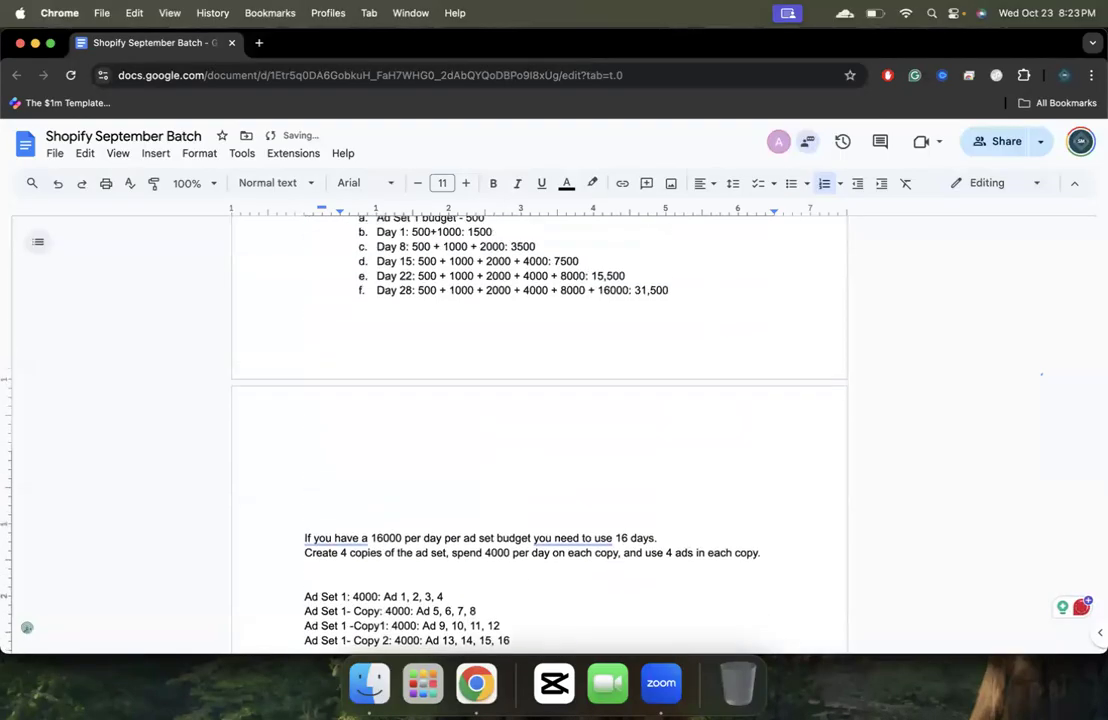
{"action": "scroll", "coordinate": [514, 400], "scroll_direction": "down", "scroll_amount": 3}
{"action": "scroll", "coordinate": [514, 402], "scroll_direction": "down", "scroll_amount": 1}
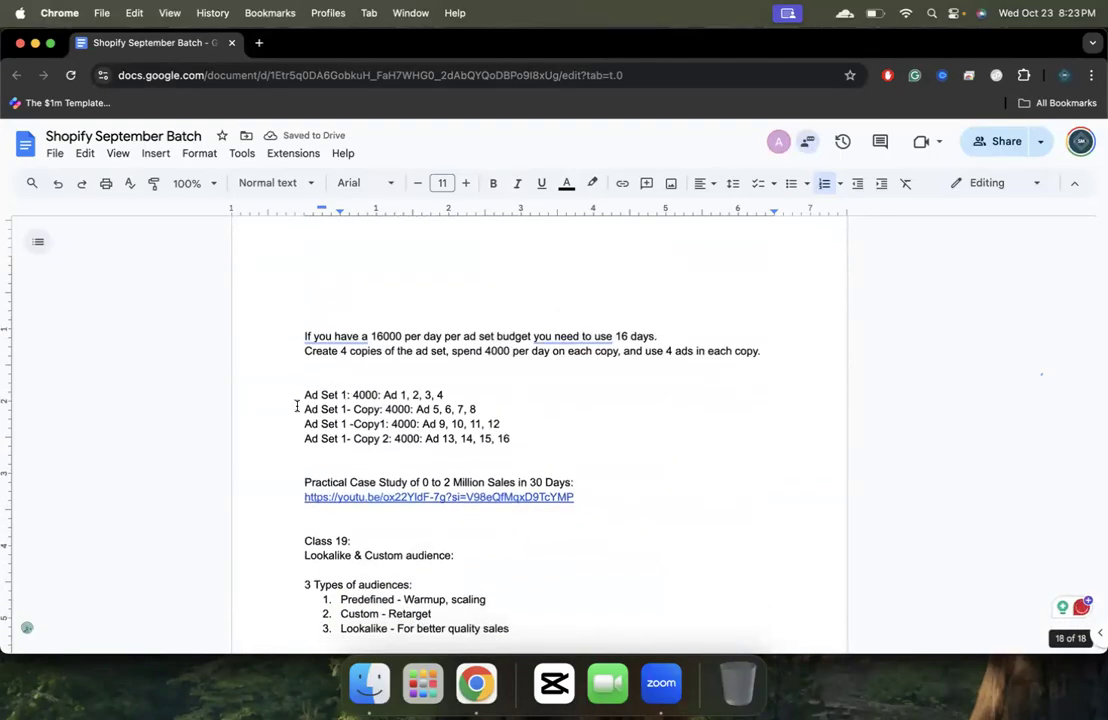
{"action": "left_click_drag", "start_coordinate": [294, 406], "coordinate": [575, 498]}
{"action": "left_click", "coordinate": [531, 442]}
{"action": "left_click_drag", "start_coordinate": [531, 445], "coordinate": [285, 392]}
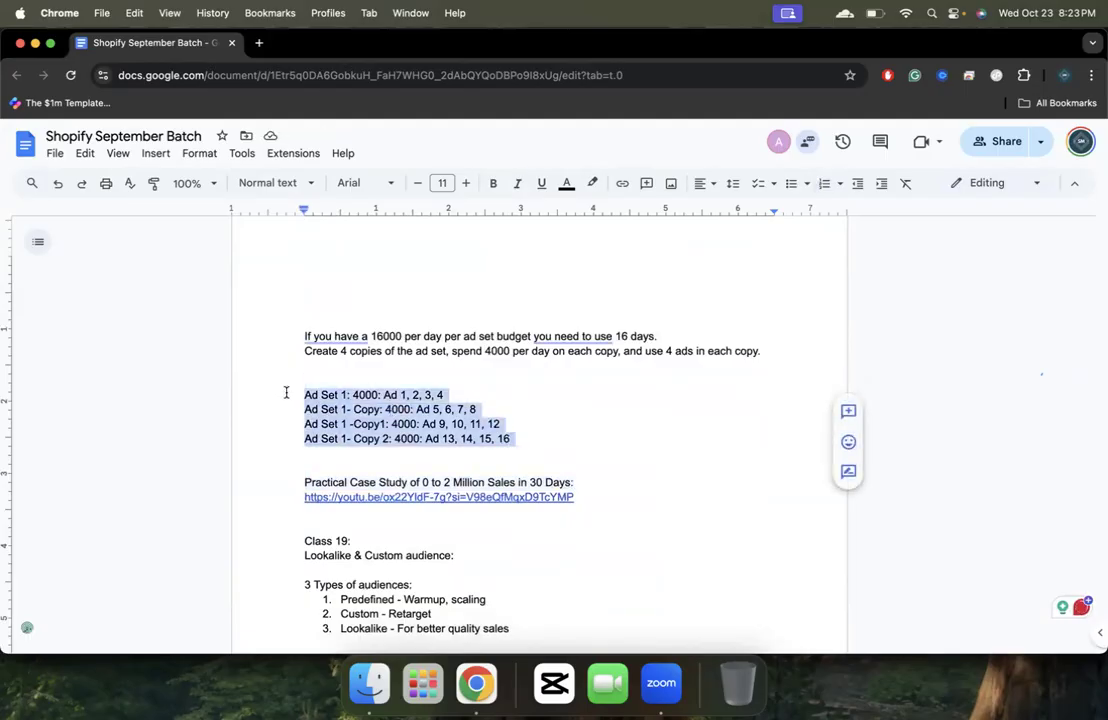
{"action": "scroll", "coordinate": [286, 390], "scroll_direction": "down", "scroll_amount": 5}
{"action": "left_click_drag", "start_coordinate": [314, 420], "coordinate": [737, 453]}
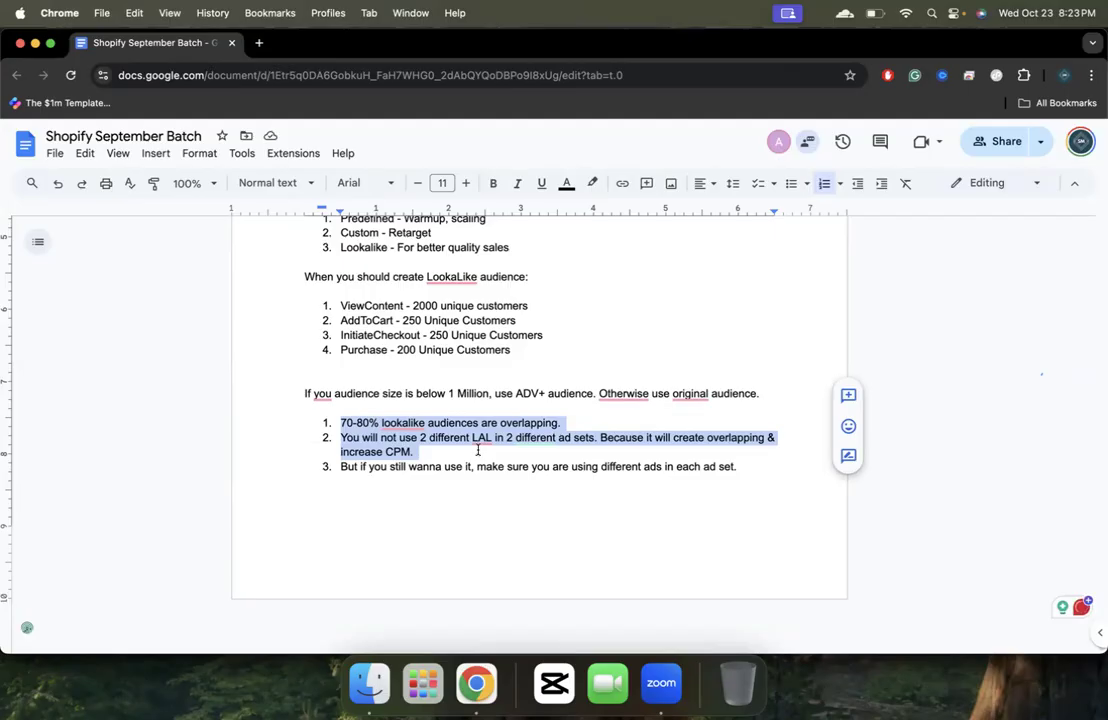
{"action": "scroll", "coordinate": [477, 450], "scroll_direction": "up", "scroll_amount": 2}
{"action": "scroll", "coordinate": [477, 450], "scroll_direction": "down", "scroll_amount": 2}
Step: Add a fourth item: "Method of AB testing, scaling, creatives, in short each & everything of LAL will be same as Interest base audience."
{"action": "left_click", "coordinate": [754, 465]}
{"action": "key", "text": "Return"}
{"action": "type", "text": "Method of AI"}
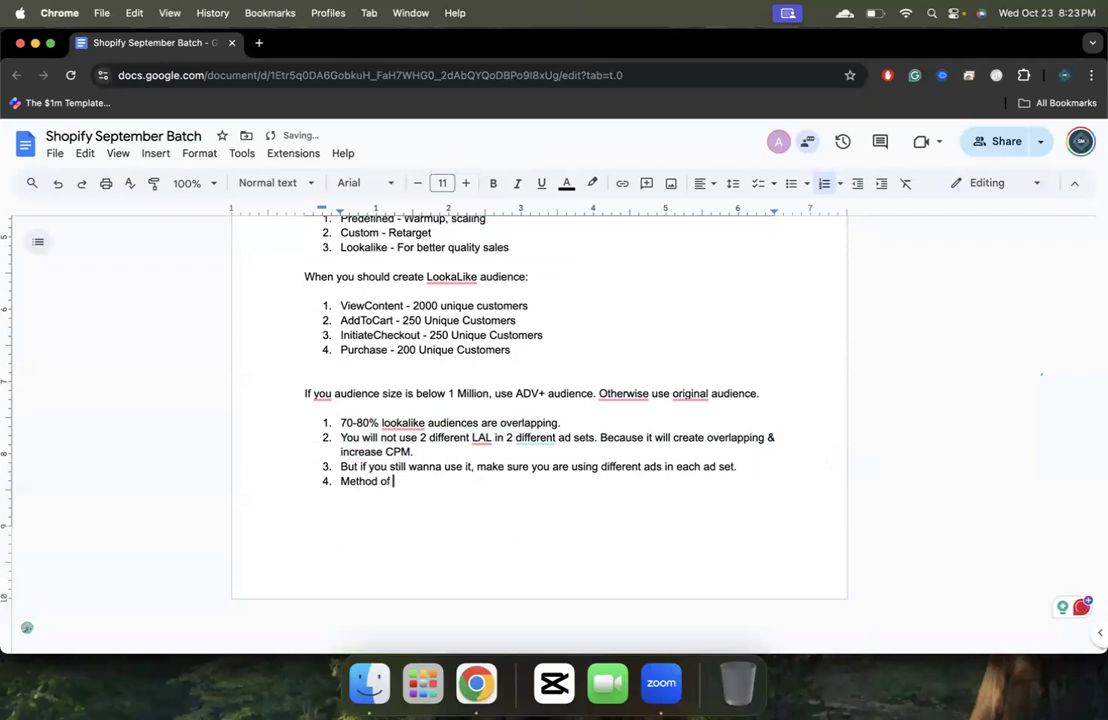
{"action": "key", "text": "BackSpace"}
{"action": "type", "text": "B testing, scalon"}
{"action": "key", "text": "BackSpace"}
{"action": "key", "text": "BackSpace"}
{"action": "type", "text": "ing."}
{"action": "key", "text": "BackSpace"}
{"action": "type", "text": ", "}
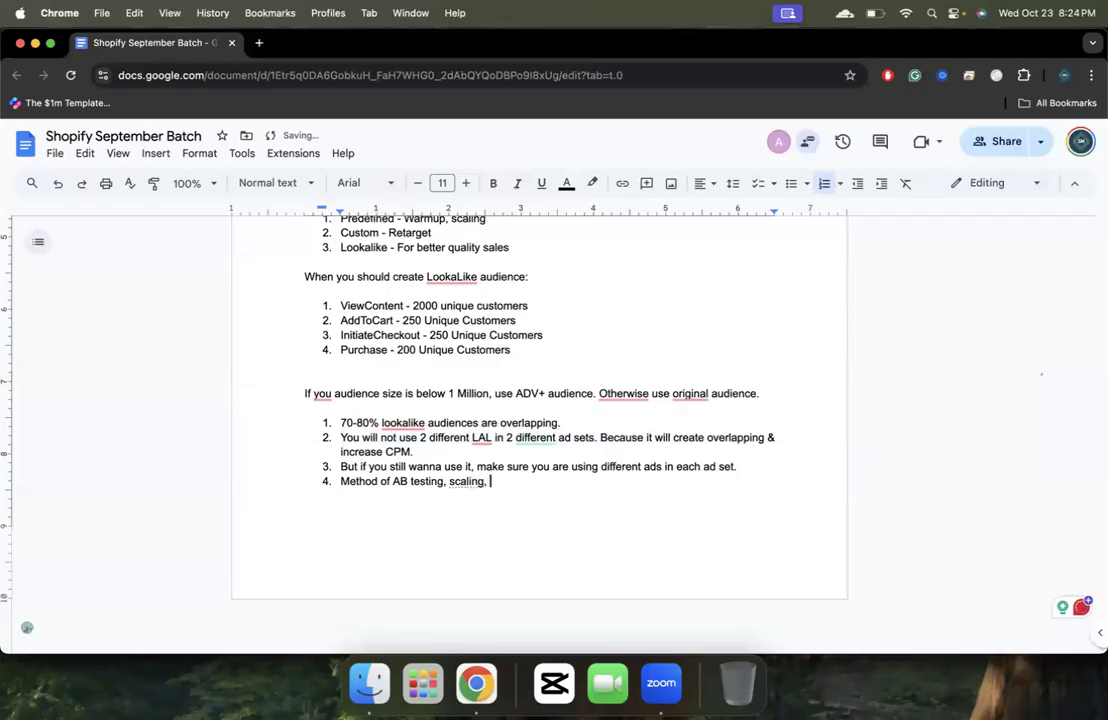
{"action": "type", "text": "creatives, in short each & everything of LAL will be same as Interest base audience."}
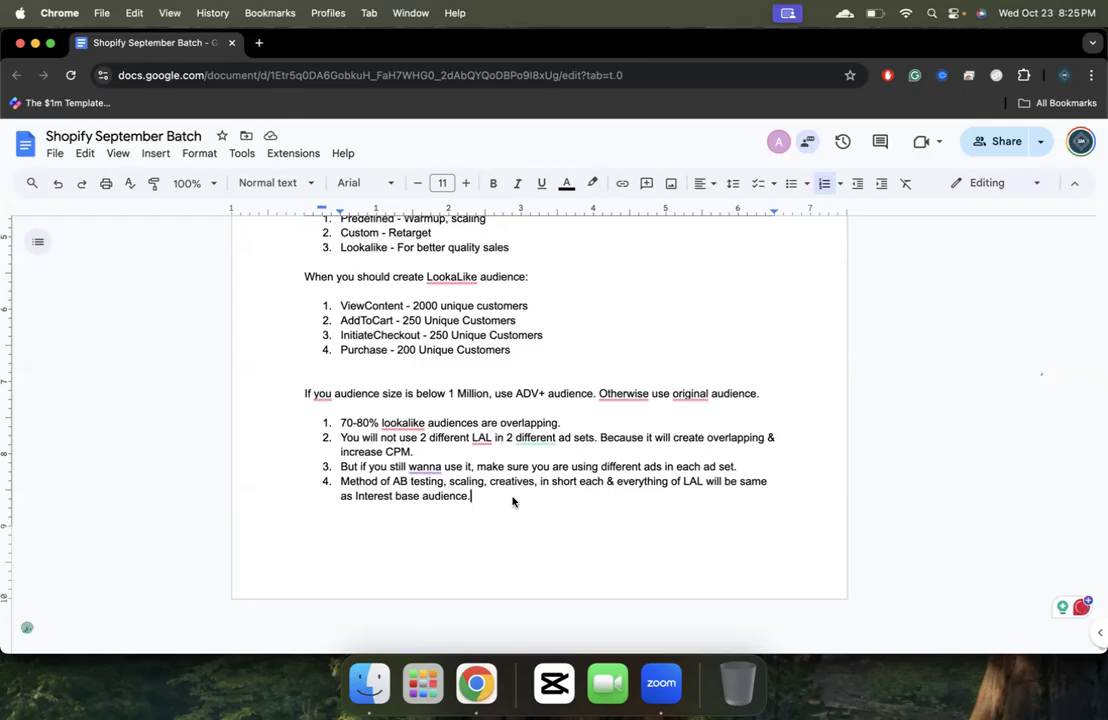
Step: Start a new page below the lookalike notes and write the heading "Custom Audiecne - Retargetting:"
{"action": "key", "text": "Return"}
{"action": "key", "text": "Return"}
{"action": "key", "text": "super+Return"}
{"action": "type", "text": "Customer"}
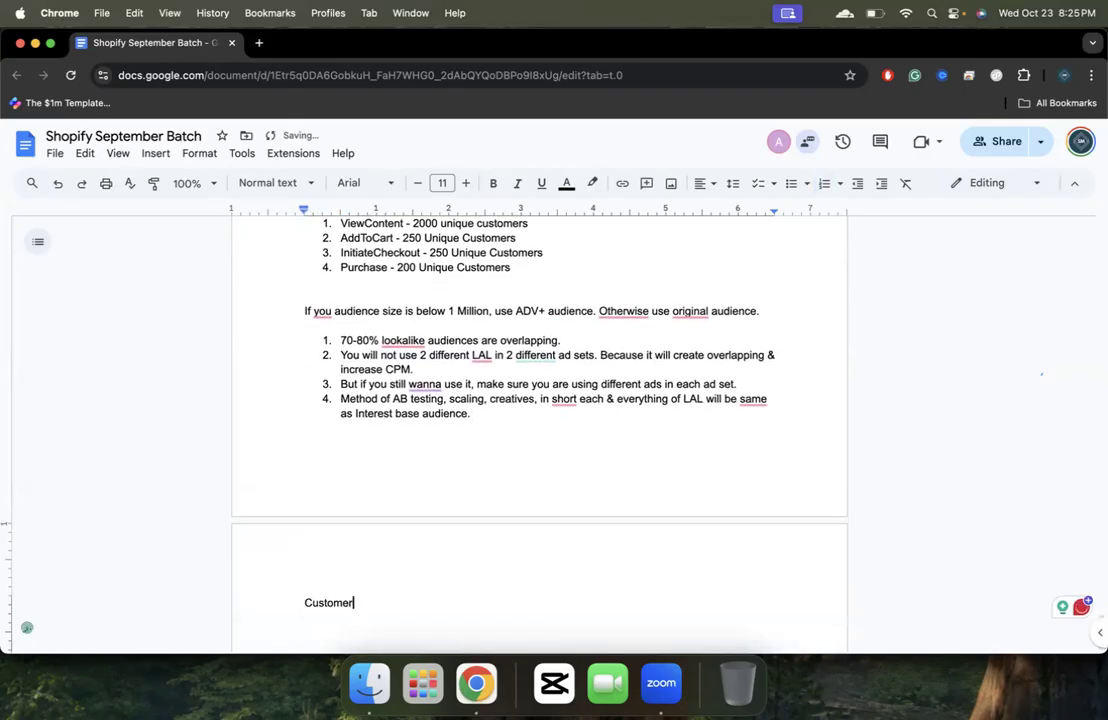
{"action": "key", "text": "BackSpace"}
{"action": "key", "text": "BackSpace"}
{"action": "type", "text": "Audiecne - Retargetting:"}
{"action": "key", "text": "Return"}
{"action": "scroll", "coordinate": [510, 497], "scroll_direction": "down", "scroll_amount": 5}
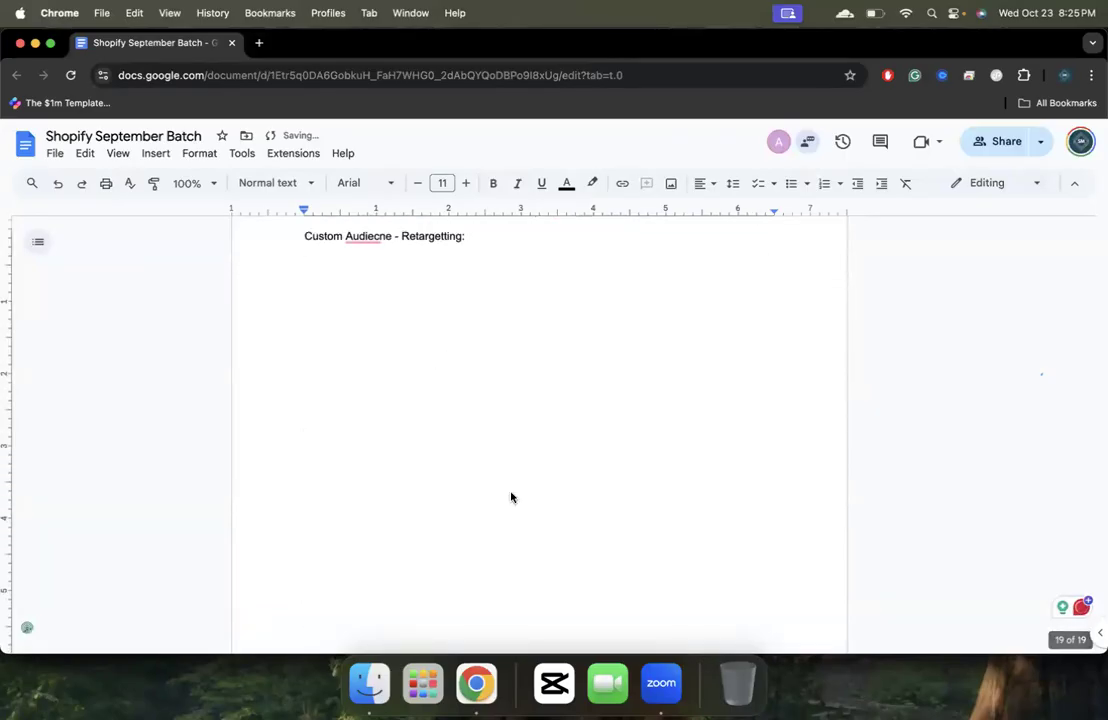
{"action": "scroll", "coordinate": [510, 497], "scroll_direction": "up", "scroll_amount": 1}
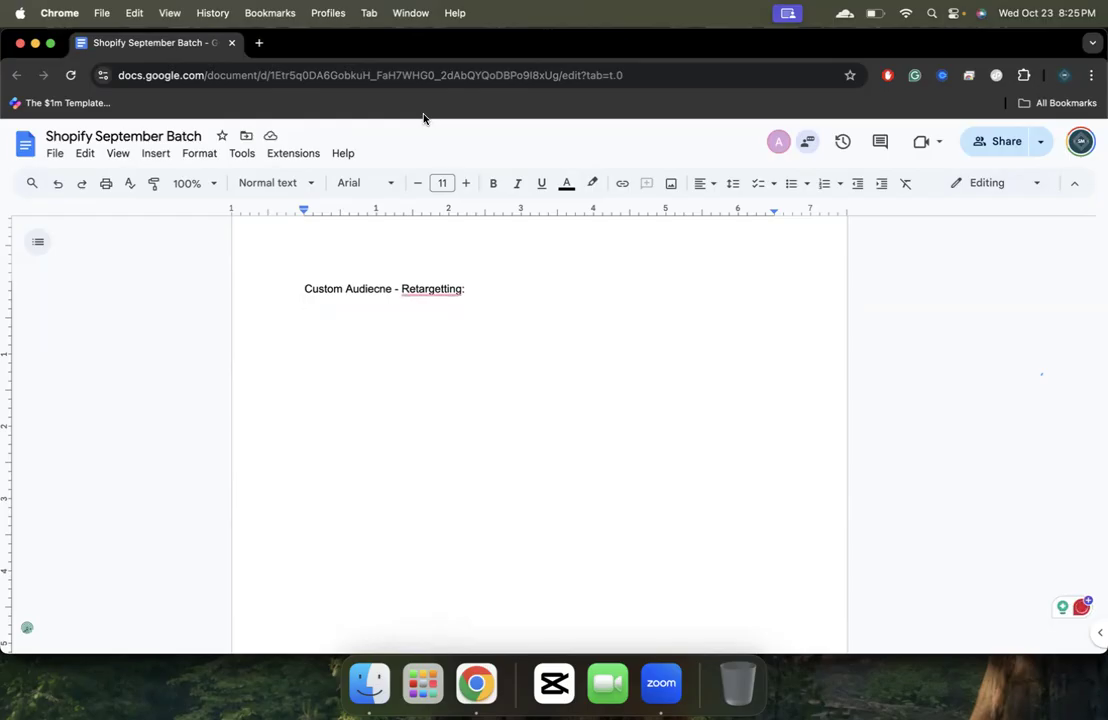
Step: Correct the misspelled words in the new heading to "Audience" and "Retargeting", and return to the line below it
{"action": "left_click", "coordinate": [423, 290]}
{"action": "left_click", "coordinate": [433, 329]}
{"action": "left_click", "coordinate": [372, 290]}
{"action": "left_click", "coordinate": [379, 320]}
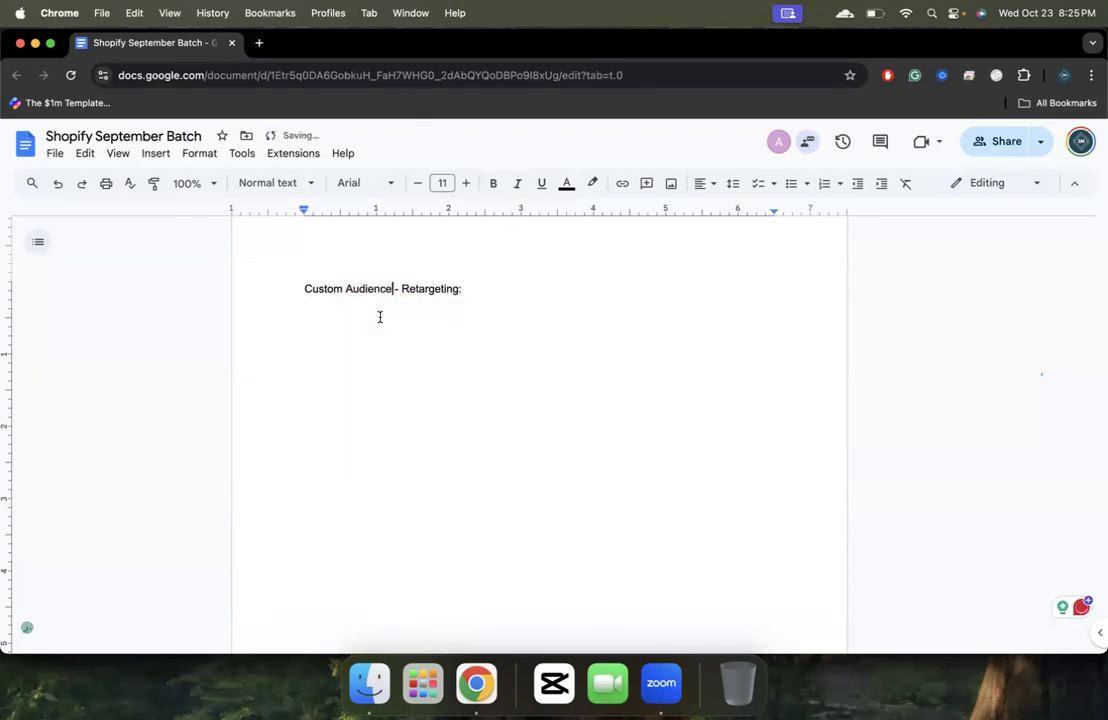
{"action": "left_click", "coordinate": [573, 314]}
{"action": "type", "text": "1. "}
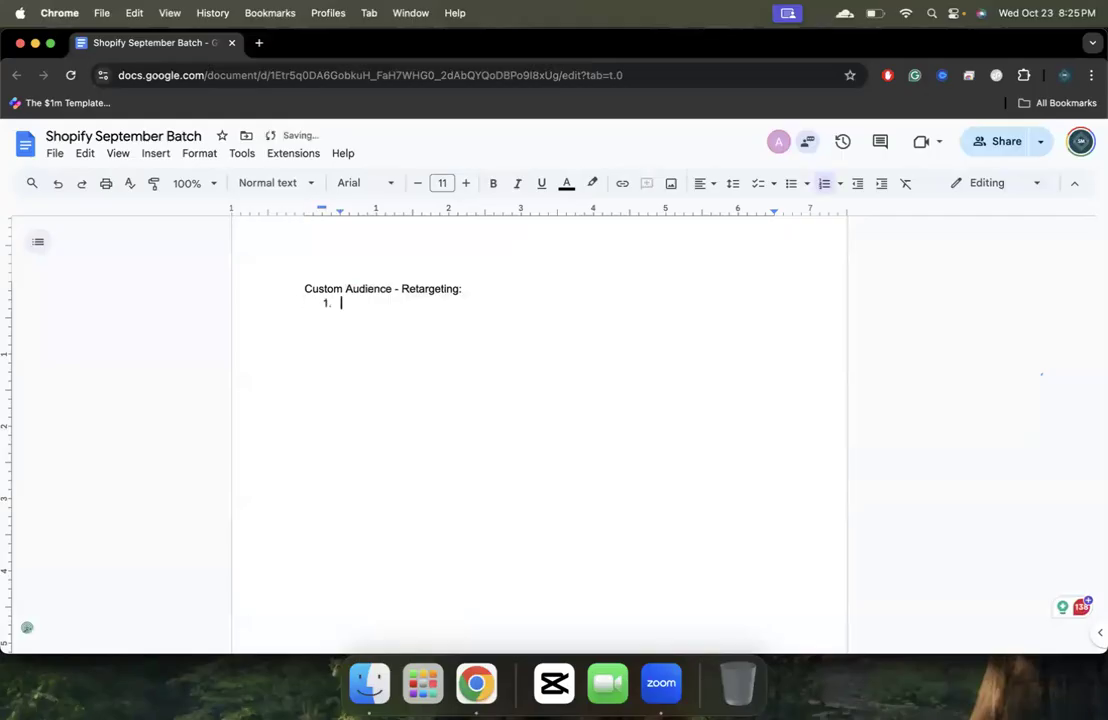
{"action": "type", "text": "Ret"}
{"action": "key", "text": "BackSpace"}
{"action": "key", "text": "BackSpace"}
{"action": "key", "text": "BackSpace"}
{"action": "key", "text": "BackSpace"}
{"action": "key", "text": "BackSpace"}
{"action": "key", "text": "BackSpace"}
Step: Below the heading, write the line "2 type of data in custom audience"
{"action": "key", "text": "Return"}
{"action": "key", "text": "Return"}
{"action": "type", "text": "2 type of ad"}
{"action": "key", "text": "BackSpace"}
{"action": "key", "text": "BackSpace"}
{"action": "type", "text": "da"}
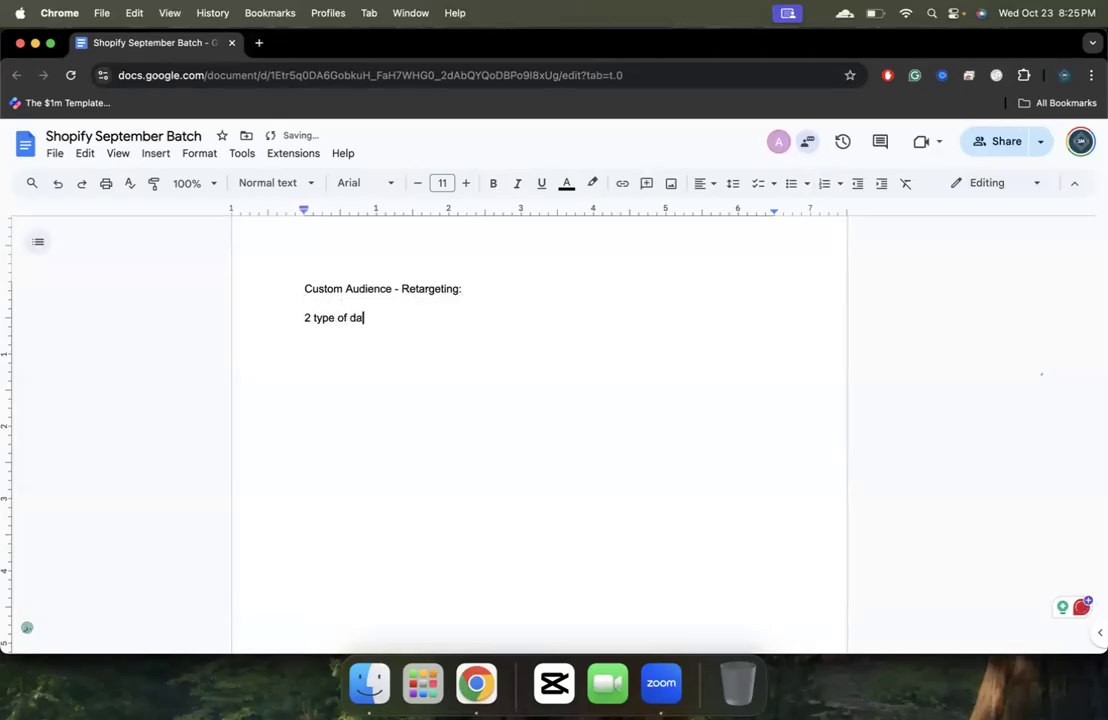
{"action": "type", "text": "ta in custo"}
{"action": "type", "text": "mer"}
{"action": "key", "text": "BackSpace"}
{"action": "key", "text": "BackSpace"}
{"action": "type", "text": "audience"}
Step: Add a numbered list with the items "First party Data" and "Third Party Data"
{"action": "key", "text": "Return"}
{"action": "type", "text": "1"}
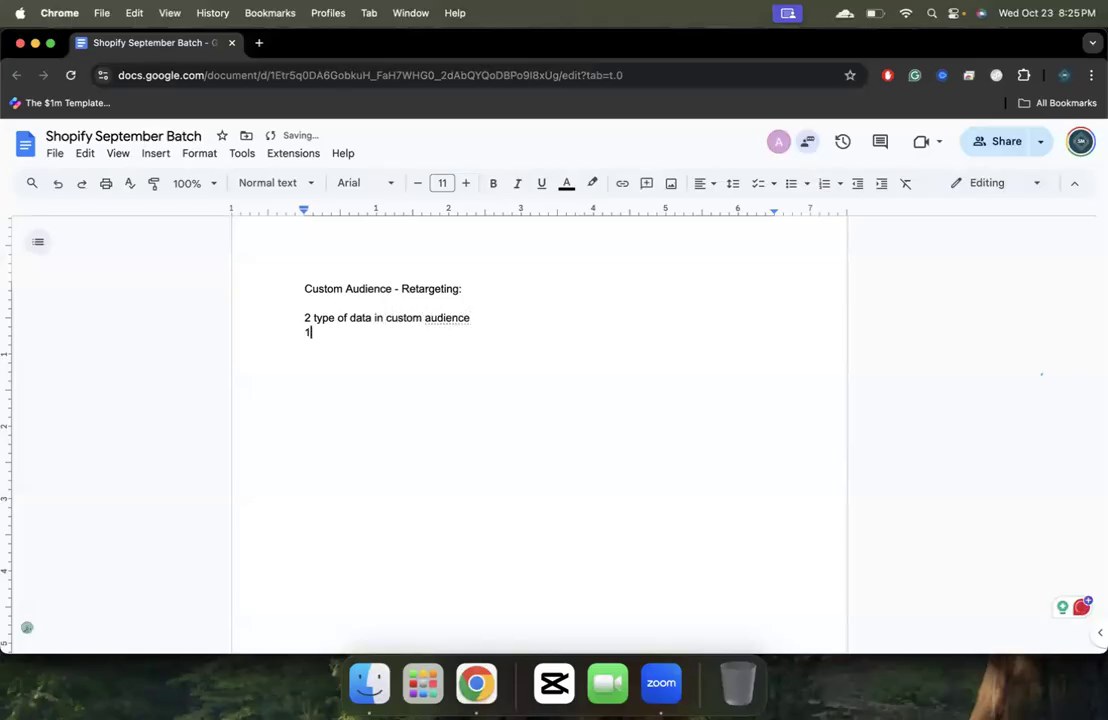
{"action": "type", "text": ". First party Data"}
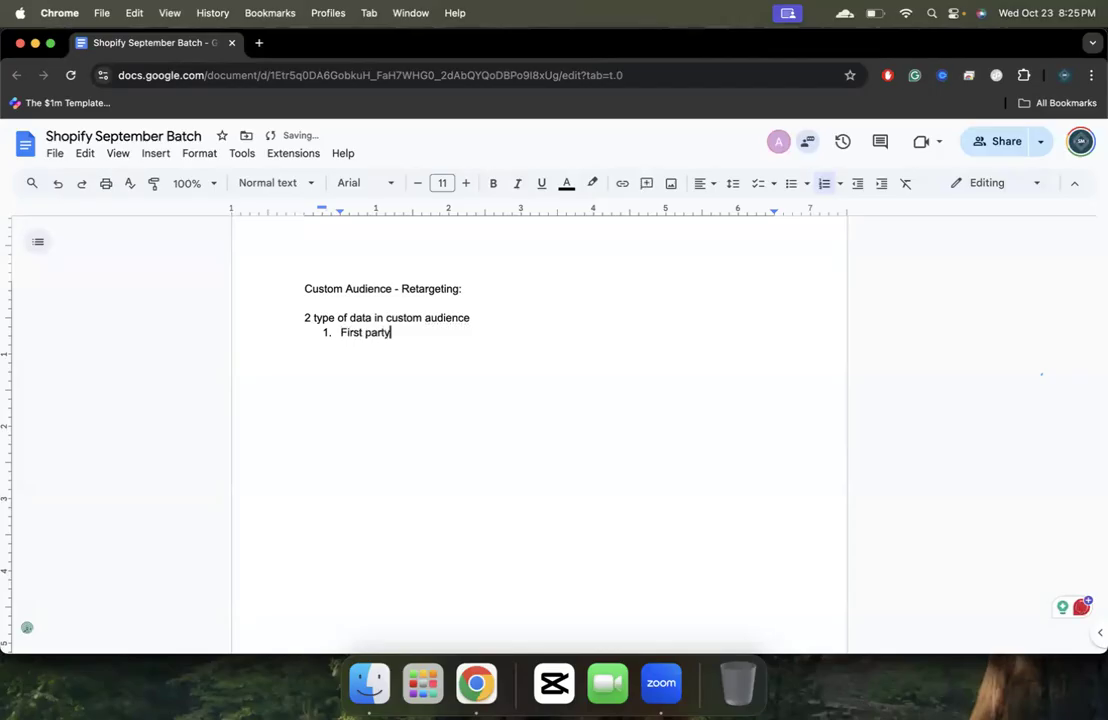
{"action": "key", "text": "Return"}
{"action": "type", "text": "Third Party Data"}
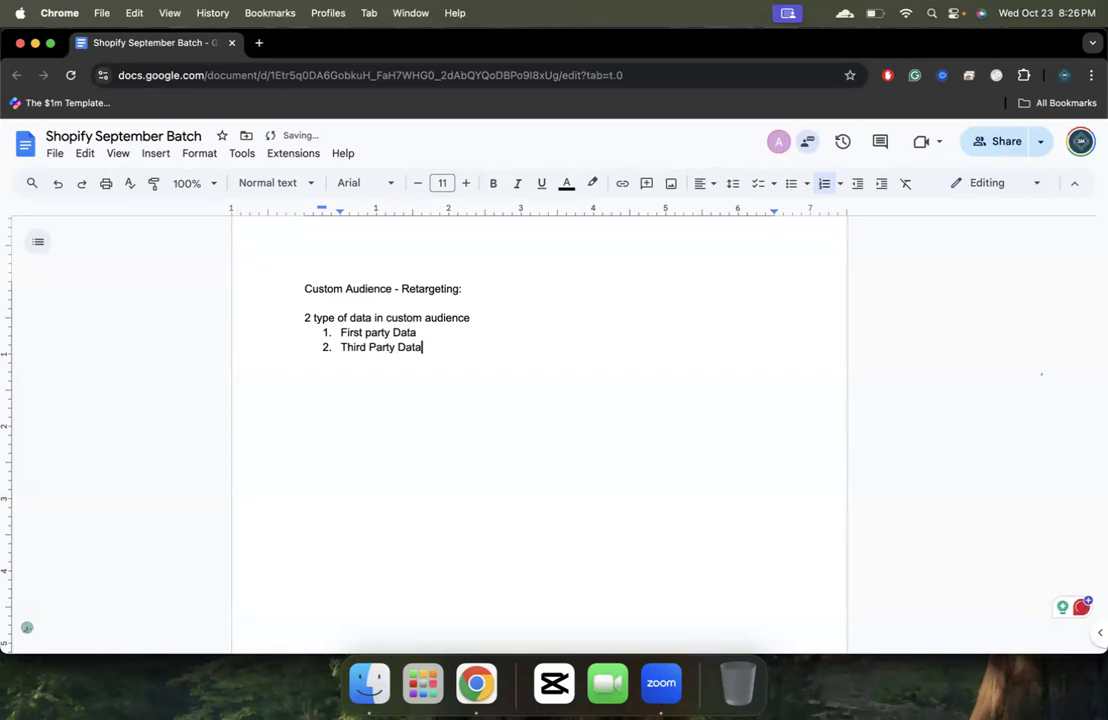
Step: Append "- any activity on facebook & instagram" to the first-party item and "- any activity on your website" to the third-party item
{"action": "left_click", "coordinate": [502, 331]}
{"action": "type", "text": "- any activ"}
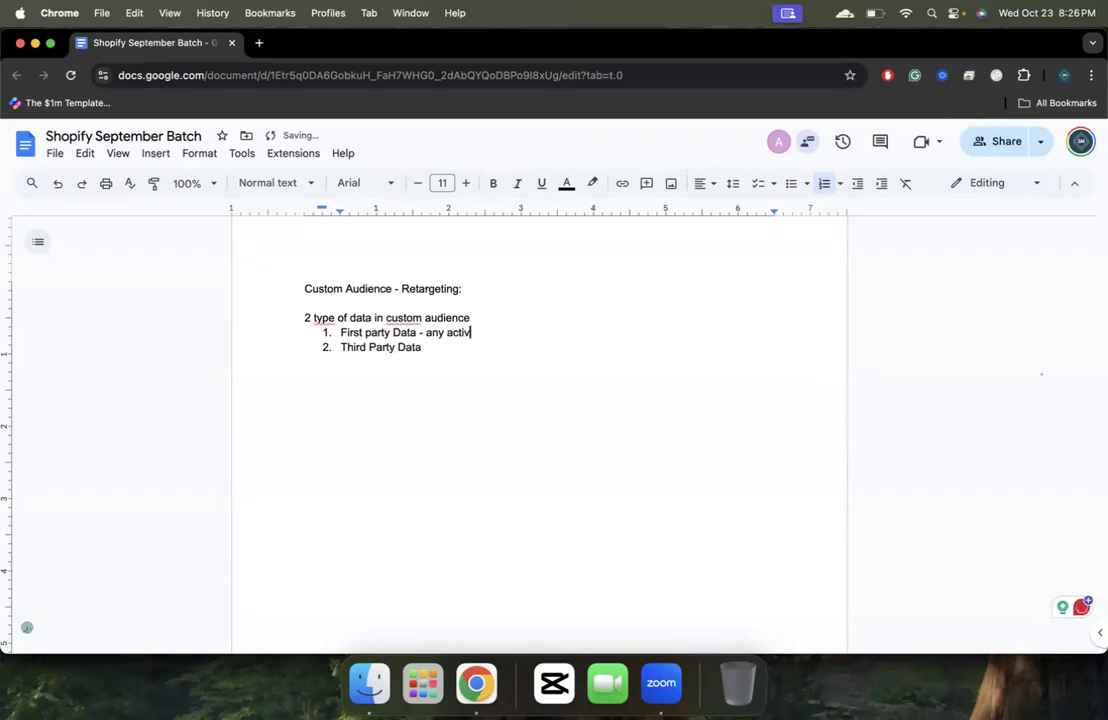
{"action": "type", "text": "ity on facebook & instagram"}
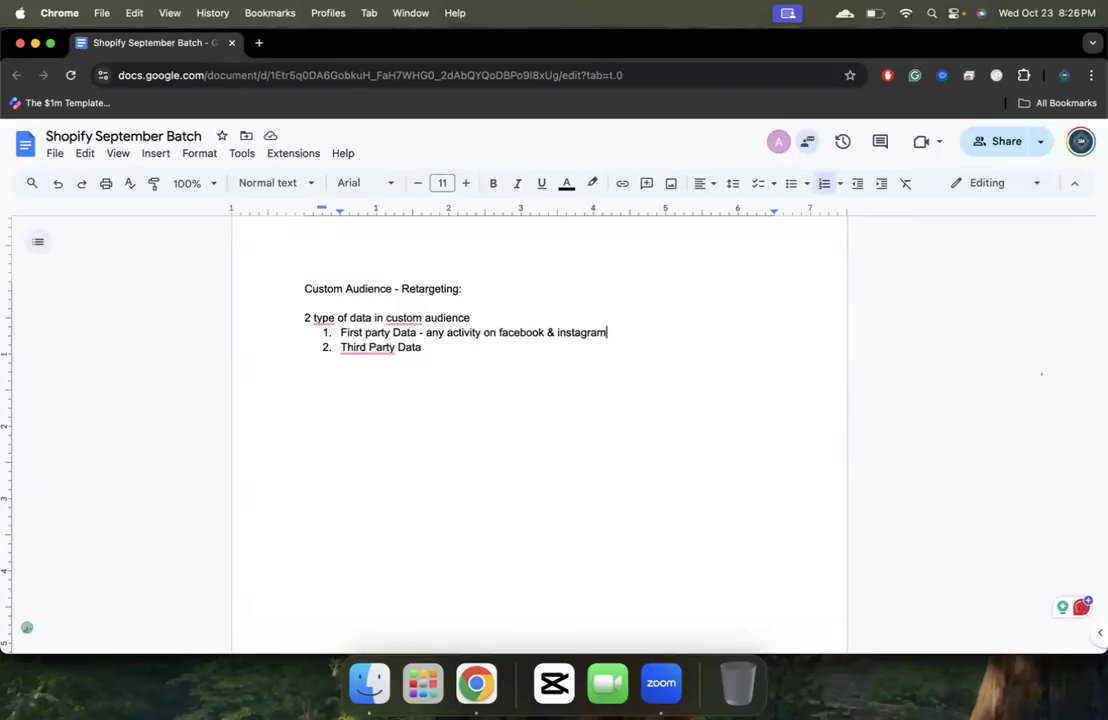
{"action": "left_click", "coordinate": [440, 366]}
{"action": "type", "text": "- any ac"}
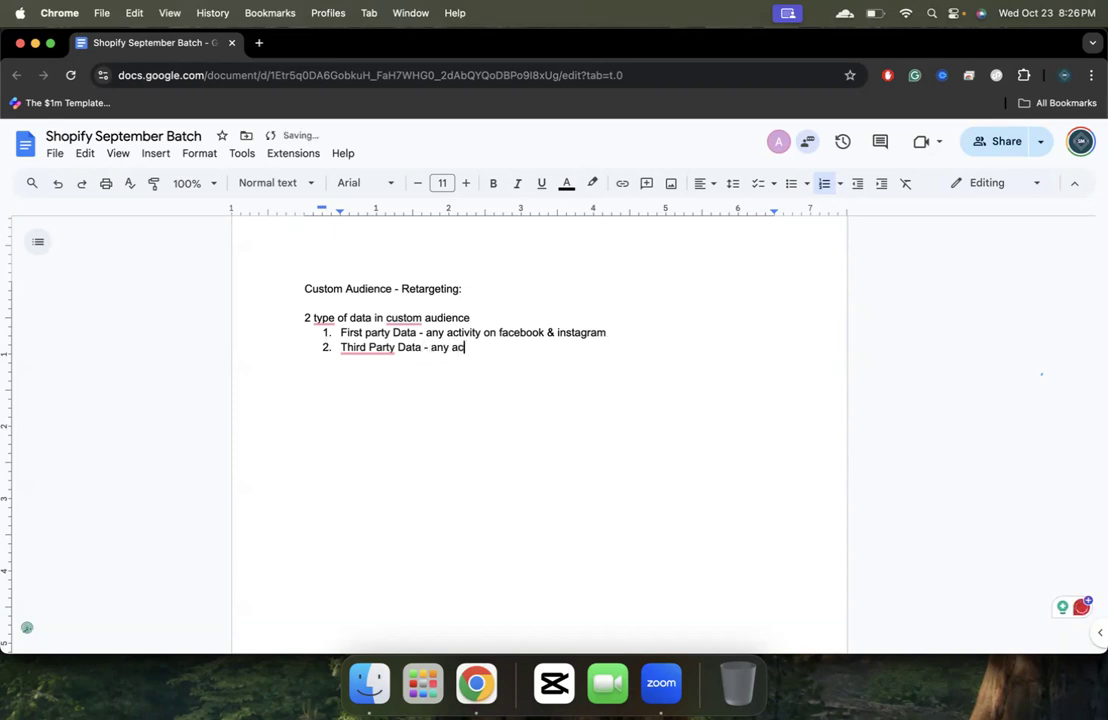
{"action": "type", "text": "tivity on your website"}
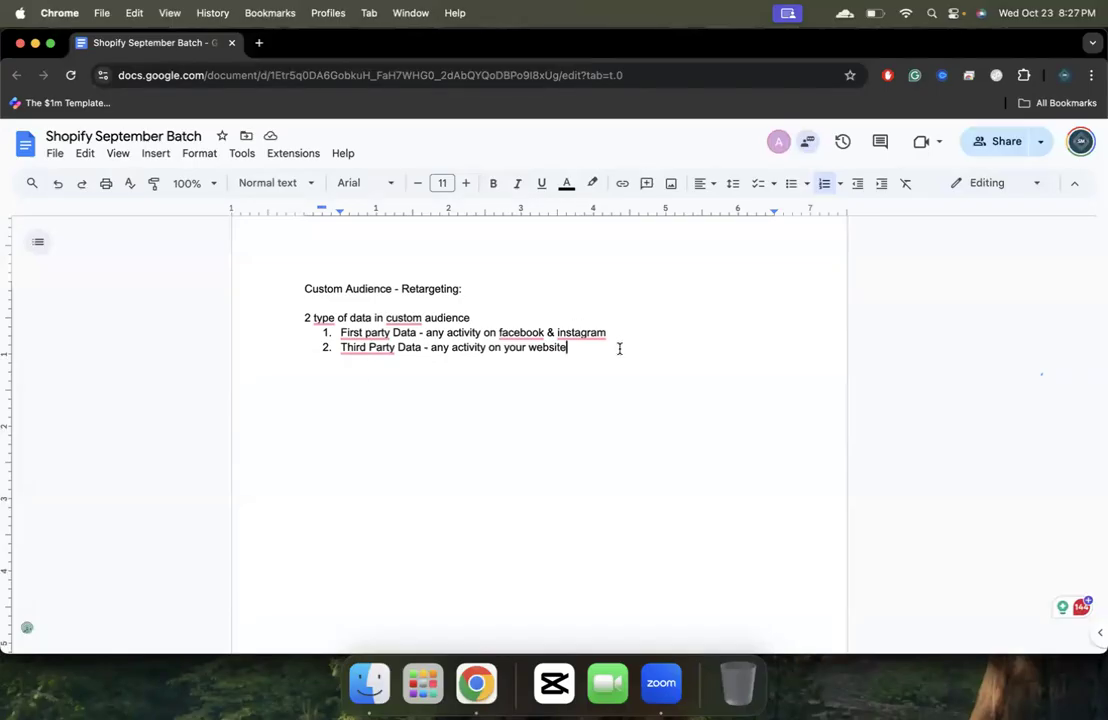
Step: Highlight the two data type items together, followed by the third-party item alone
{"action": "left_click_drag", "start_coordinate": [615, 348], "coordinate": [280, 340]}
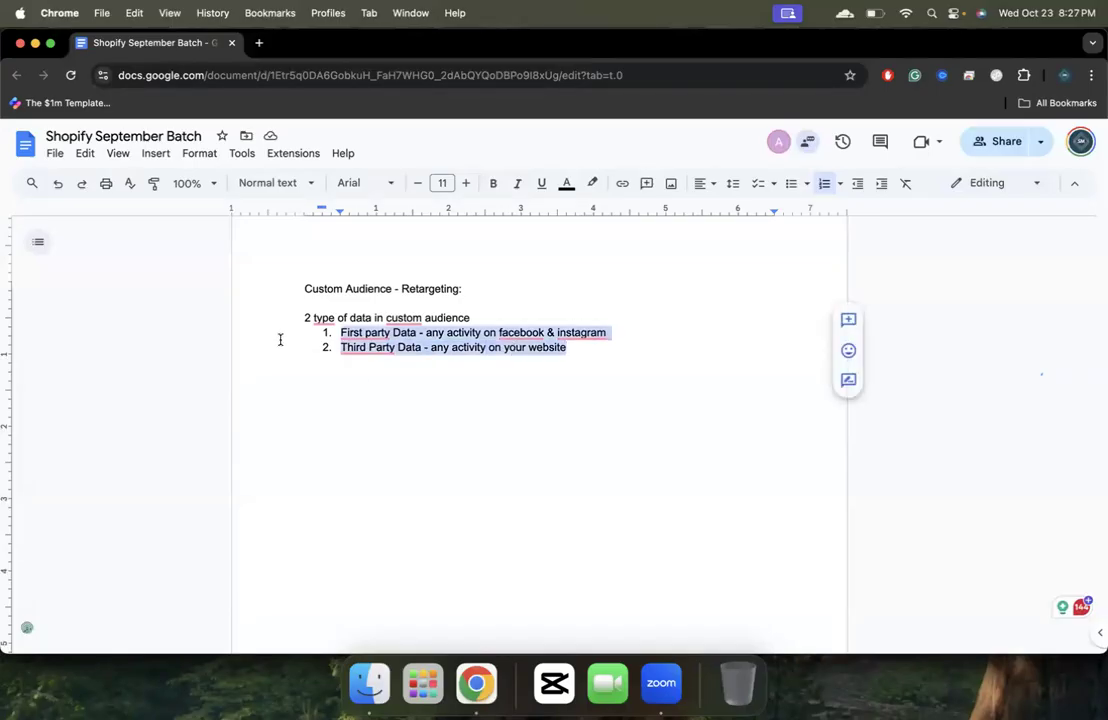
{"action": "left_click_drag", "start_coordinate": [578, 350], "coordinate": [347, 350]}
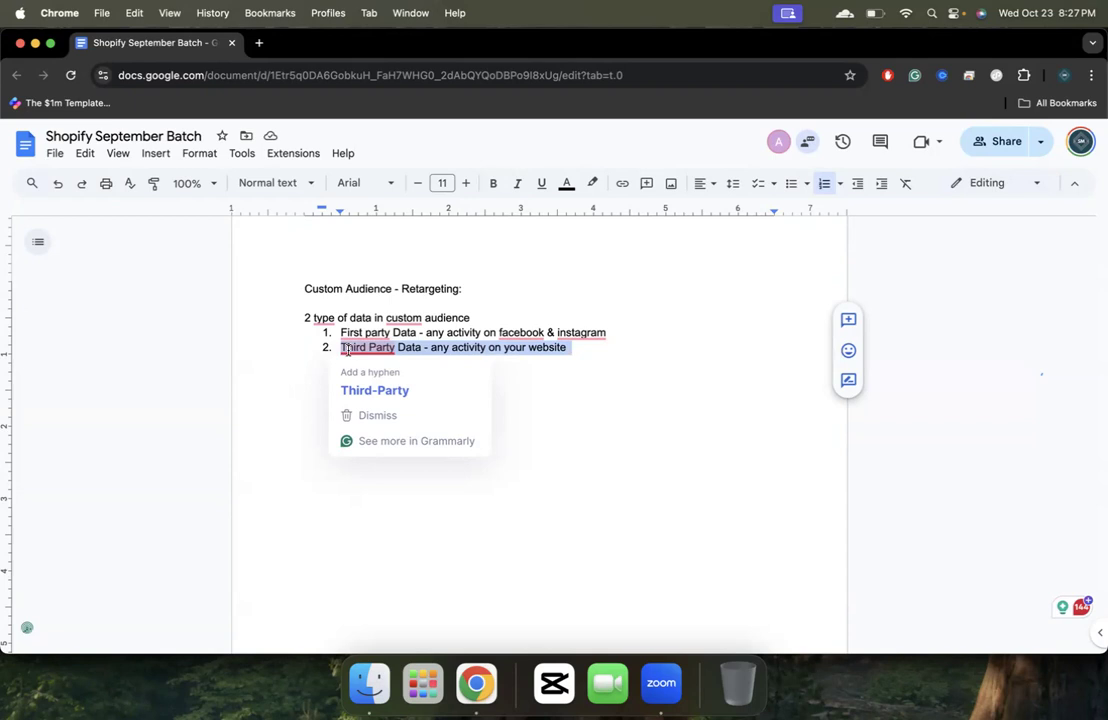
Step: Below the list, write "In custom audeicnes, there are scenarios which you have to use to create a custom audience."
{"action": "left_click", "coordinate": [688, 381]}
{"action": "key", "text": "Return"}
{"action": "key", "text": "Return"}
{"action": "type", "text": "In custom audeicnes, there are se"}
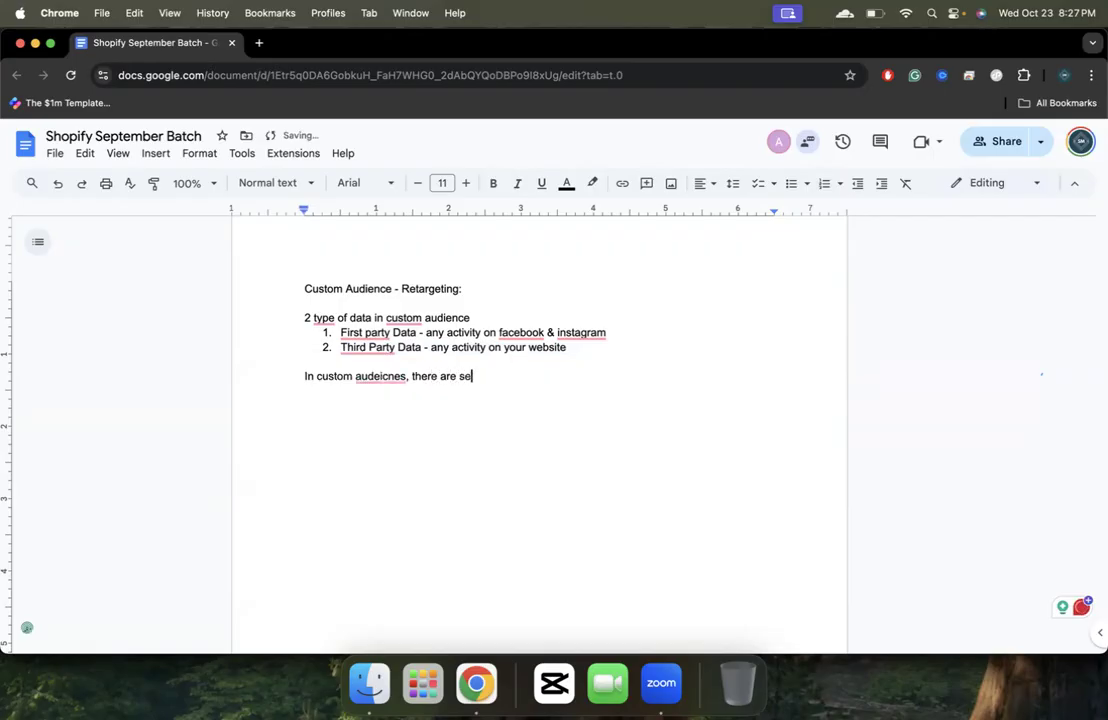
{"action": "key", "text": "BackSpace"}
{"action": "type", "text": "cenriou"}
{"action": "key", "text": "BackSpace"}
{"action": "key", "text": "BackSpace"}
{"action": "key", "text": "BackSpace"}
{"action": "key", "text": "BackSpace"}
{"action": "type", "text": "arios which you have to use to create a sy"}
{"action": "key", "text": "BackSpace"}
{"action": "key", "text": "BackSpace"}
{"action": "type", "text": "a cysto"}
{"action": "key", "text": "BackSpace"}
{"action": "key", "text": "BackSpace"}
{"action": "key", "text": "BackSpace"}
{"action": "key", "text": "BackSpace"}
{"action": "type", "text": "ustom"}
{"action": "key", "text": "BackSpace"}
{"action": "key", "text": "BackSpace"}
{"action": "type", "text": "om adu"}
{"action": "key", "text": "BackSpace"}
{"action": "key", "text": "BackSpace"}
{"action": "type", "text": "udience."}
Step: Start a numbered list with "You wanna target people who engaged with your business but didn't purchase." and highlight the item
{"action": "key", "text": "Return"}
{"action": "key", "text": "Return"}
{"action": "type", "text": "1. "}
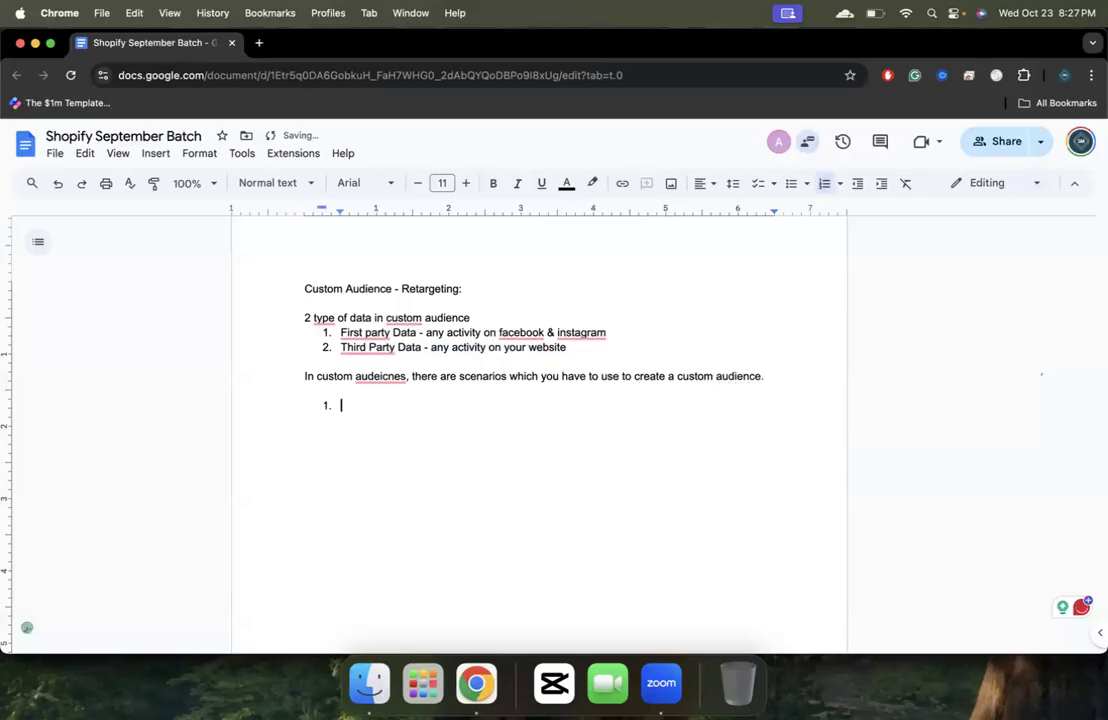
{"action": "type", "text": "Y"}
{"action": "key", "text": "BackSpace"}
{"action": "type", "text": "You wann"}
{"action": "type", "text": "a typ"}
{"action": "key", "text": "BackSpace"}
{"action": "key", "text": "BackSpace"}
{"action": "type", "text": "ar"}
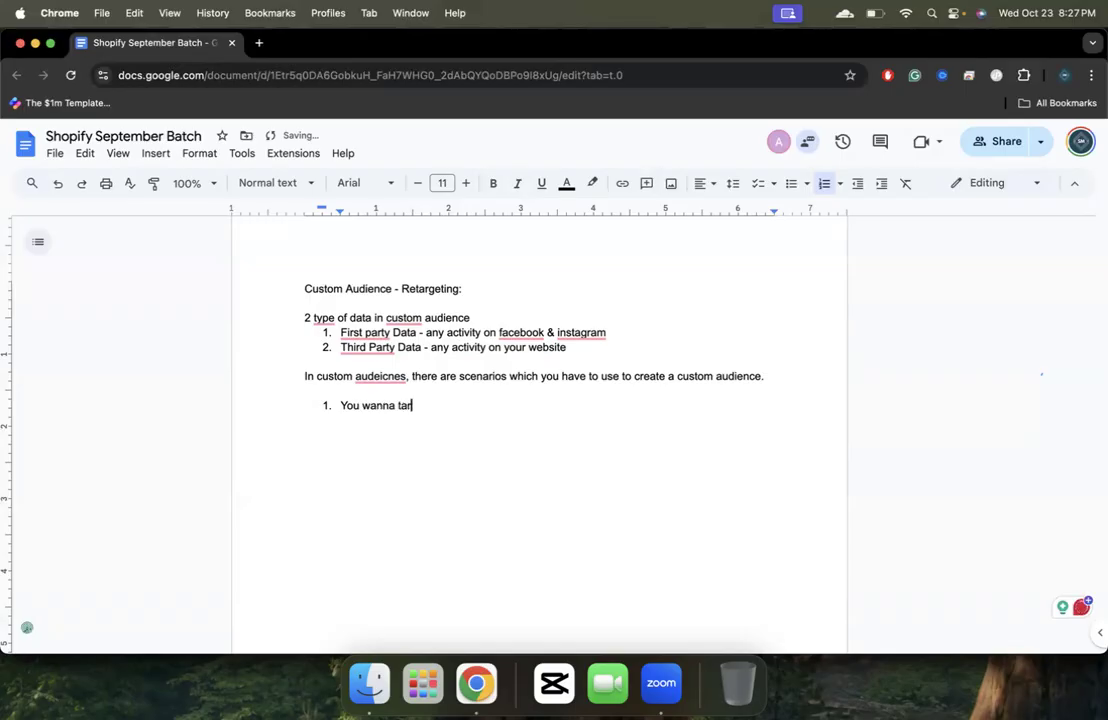
{"action": "type", "text": "get people who engaged"}
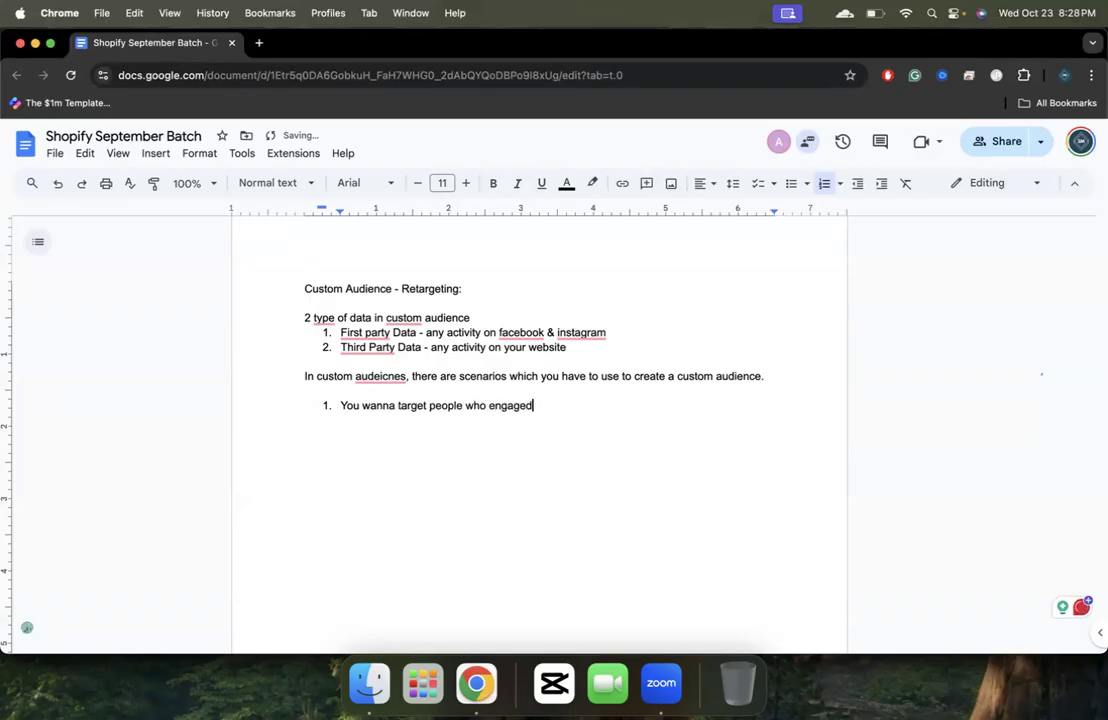
{"action": "type", "text": " with your busines"}
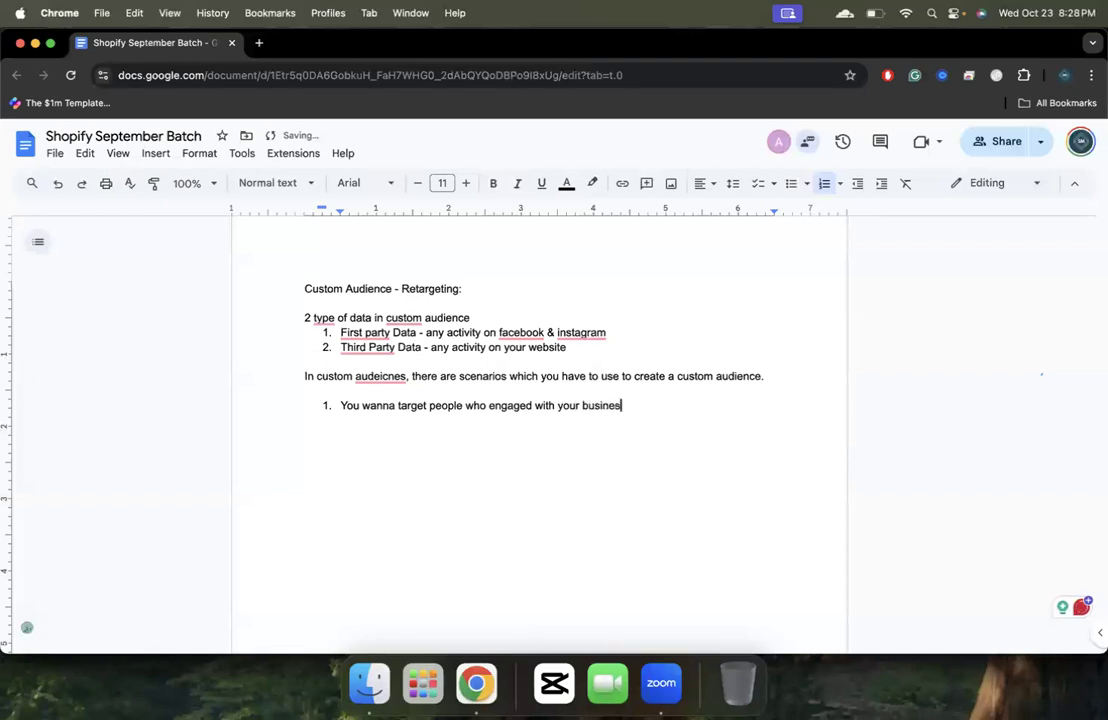
{"action": "type", "text": "s but didn't purchase."}
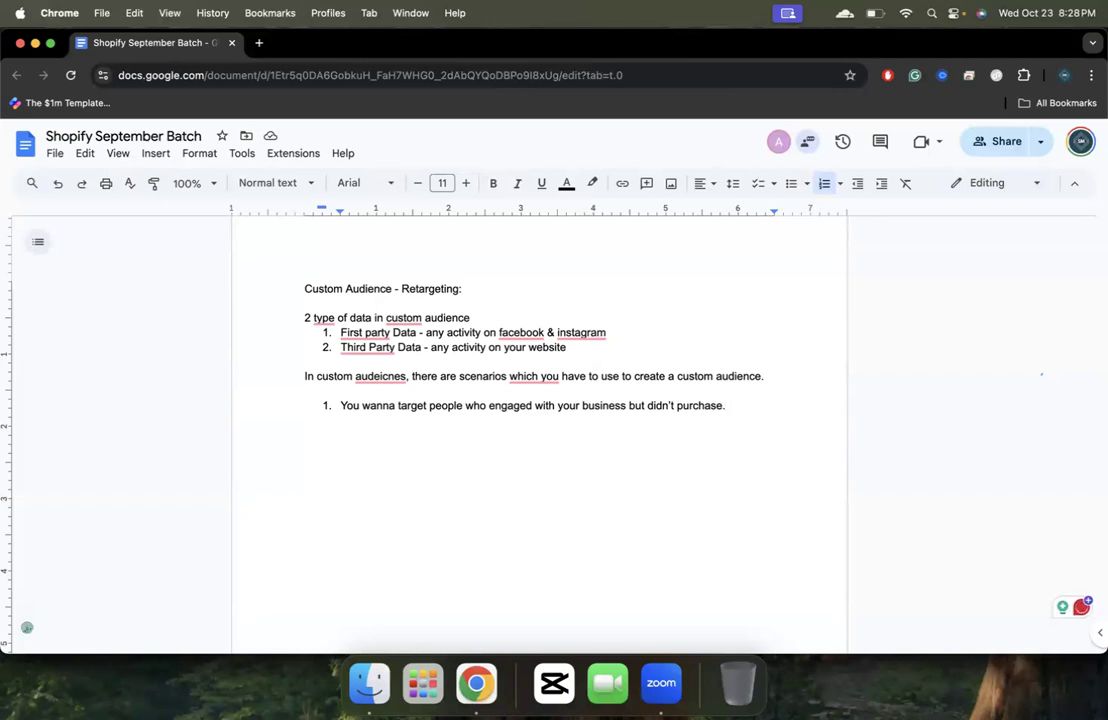
{"action": "left_click", "coordinate": [725, 373]}
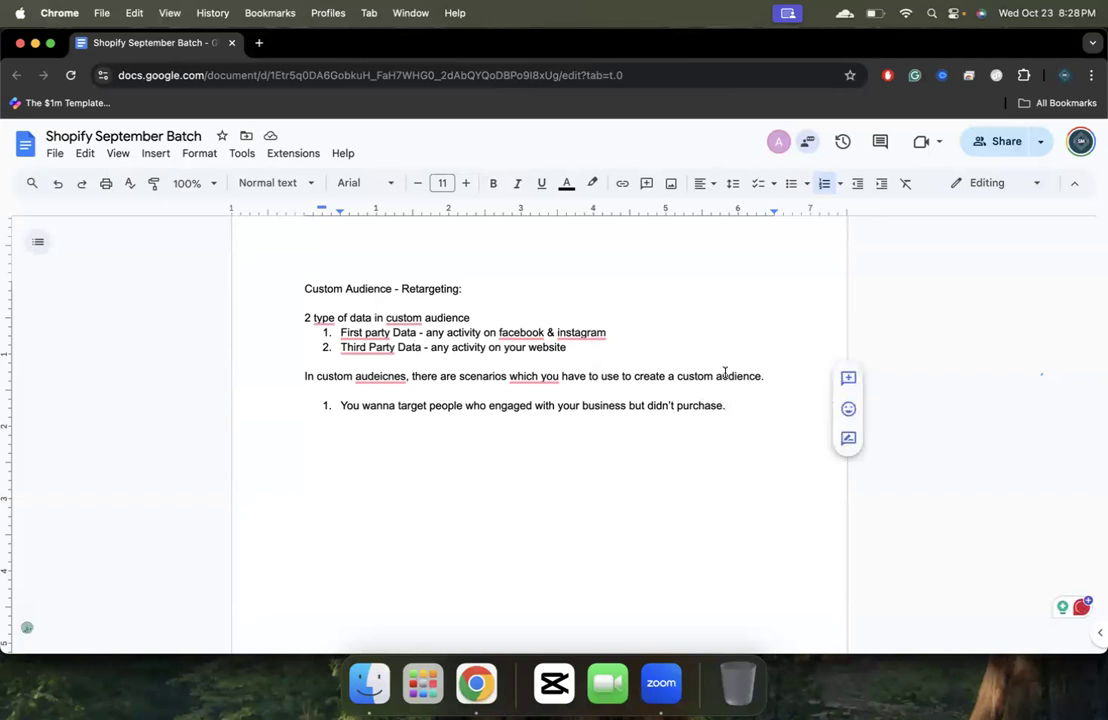
{"action": "left_click_drag", "start_coordinate": [729, 408], "coordinate": [264, 411]}
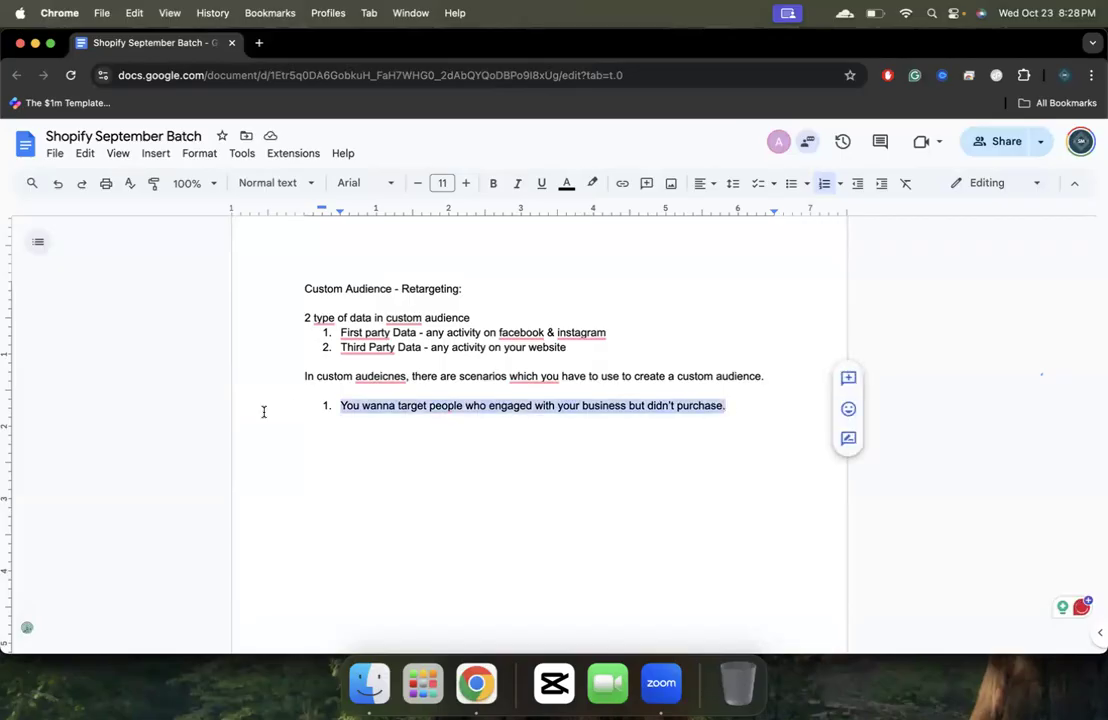
Step: Switch to Ads Manager and delete the draft "New Sales campaign"
{"action": "key", "text": "super+grave"}
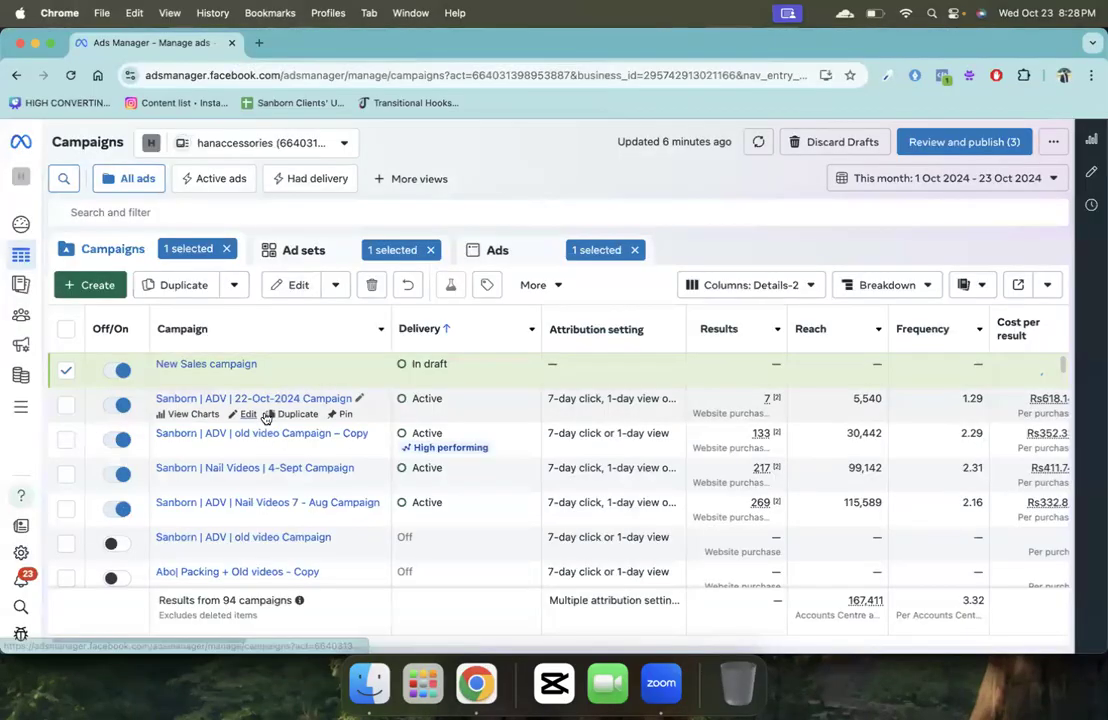
{"action": "left_click", "coordinate": [371, 287]}
{"action": "left_click", "coordinate": [661, 346]}
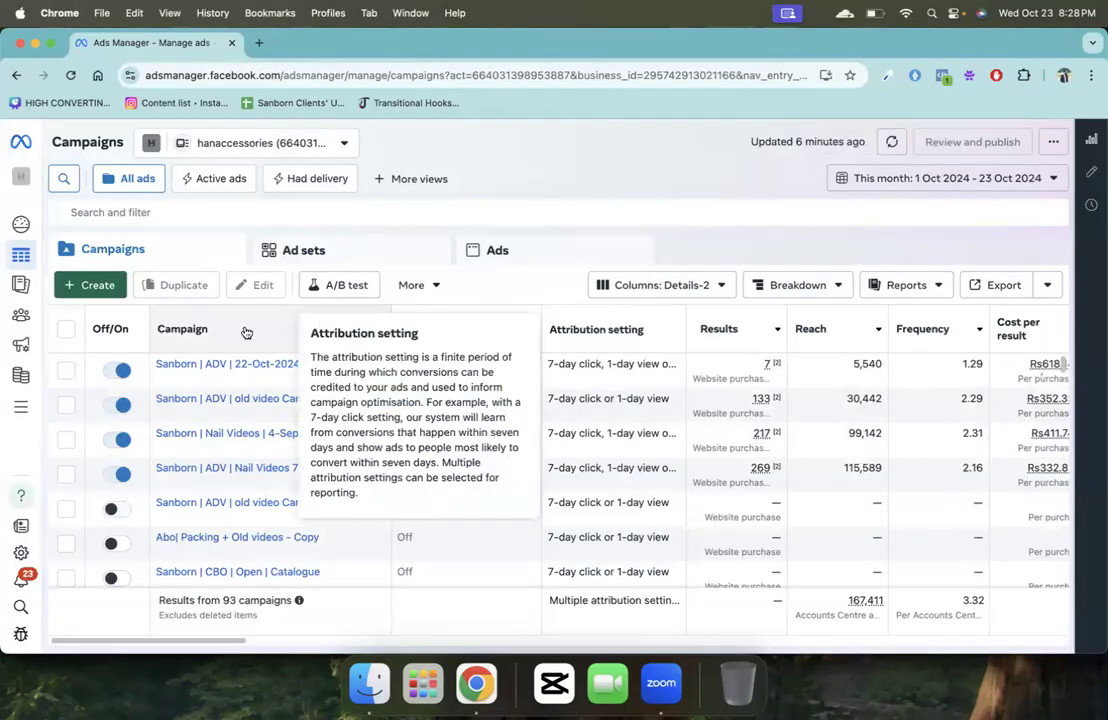
Step: Open the ad account's audiences page, and briefly return to the notes to highlight the first scenario
{"action": "mouse_move", "coordinate": [27, 352]}
{"action": "left_click", "coordinate": [50, 313]}
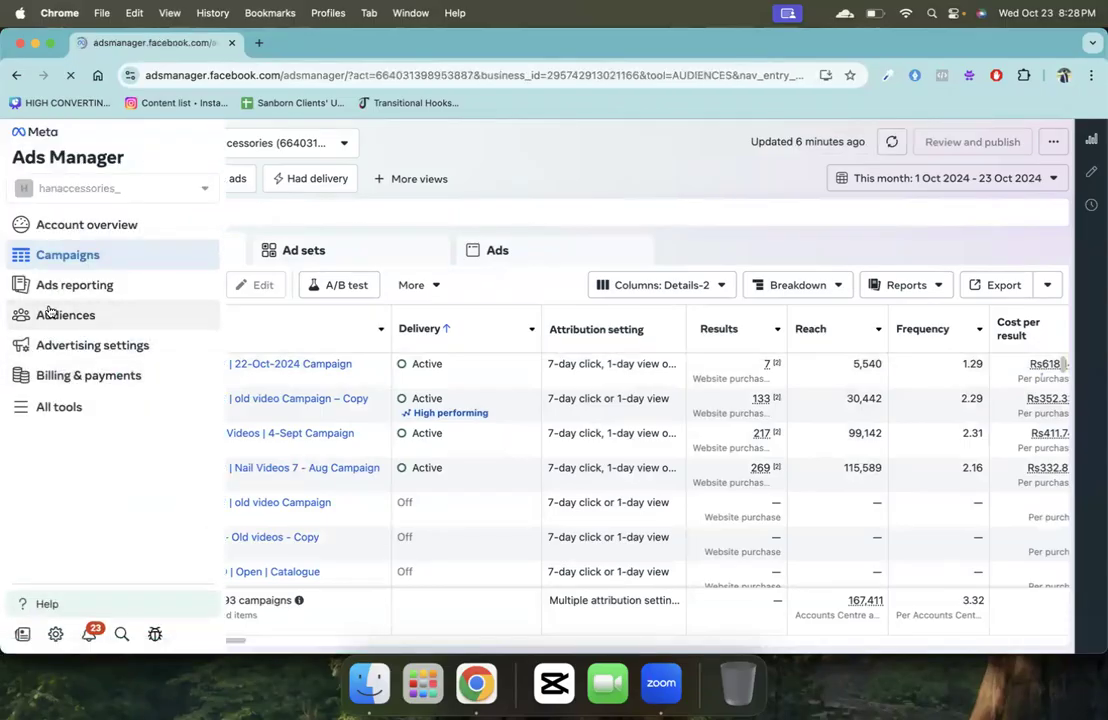
{"action": "key", "text": "super+grave"}
{"action": "triple_click", "coordinate": [372, 406]}
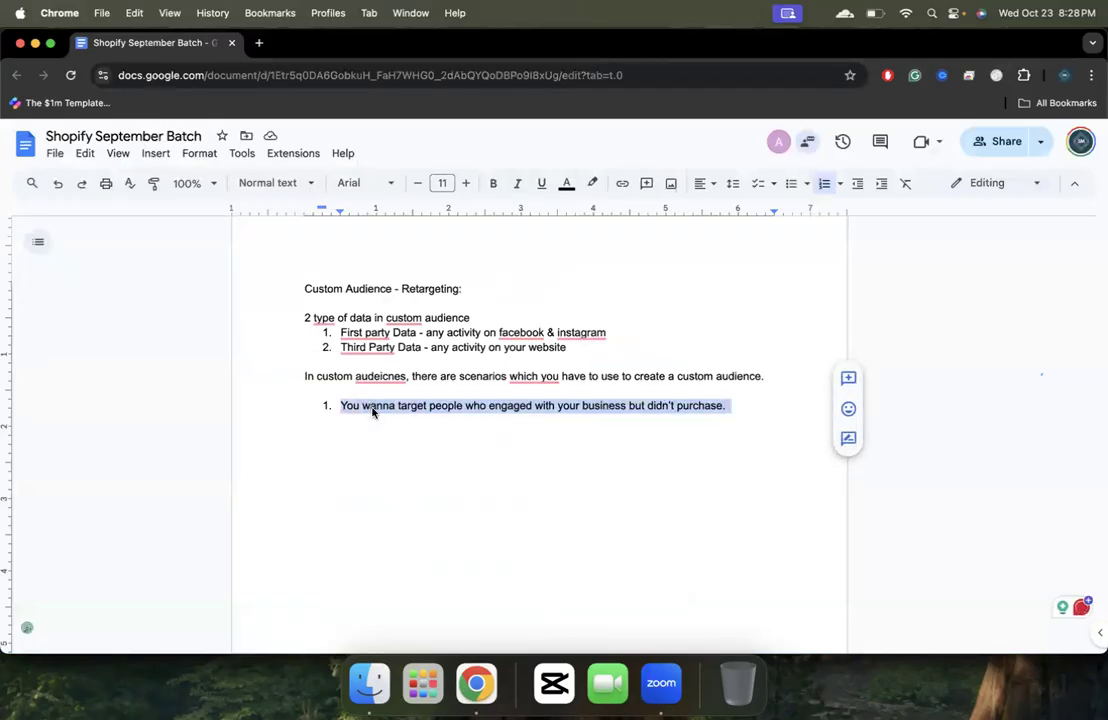
{"action": "key", "text": "super+grave"}
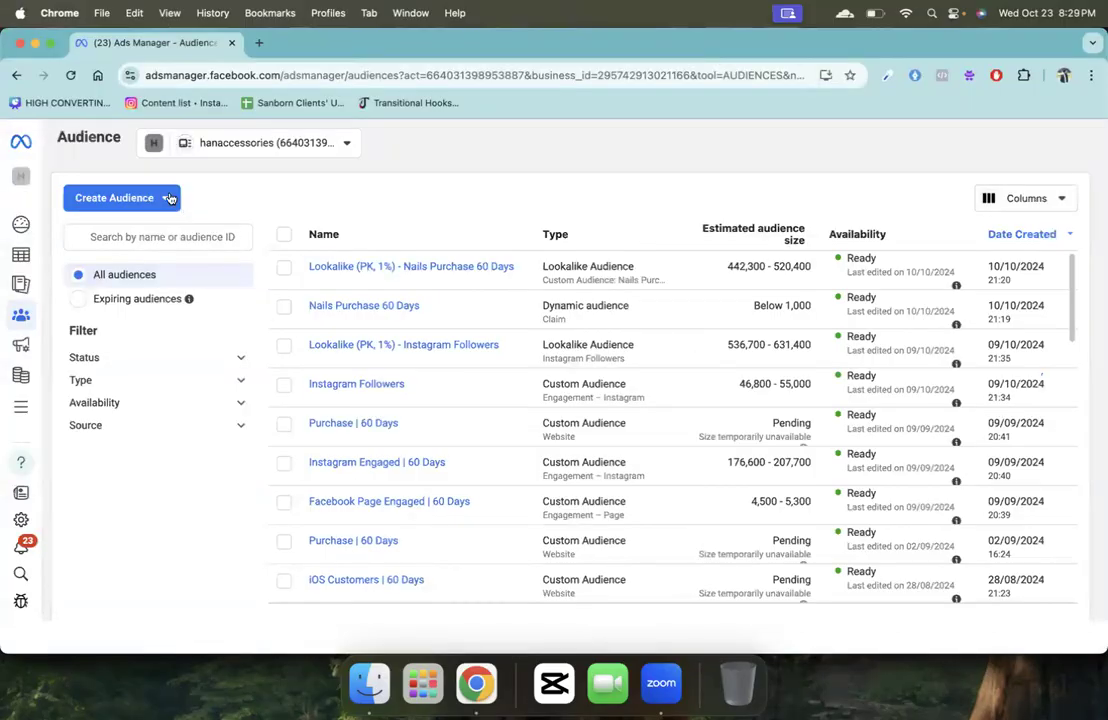
Step: Try to set up an Instagram account custom audience of everyone who engaged, with a 60-day audience retention
{"action": "left_click", "coordinate": [168, 198]}
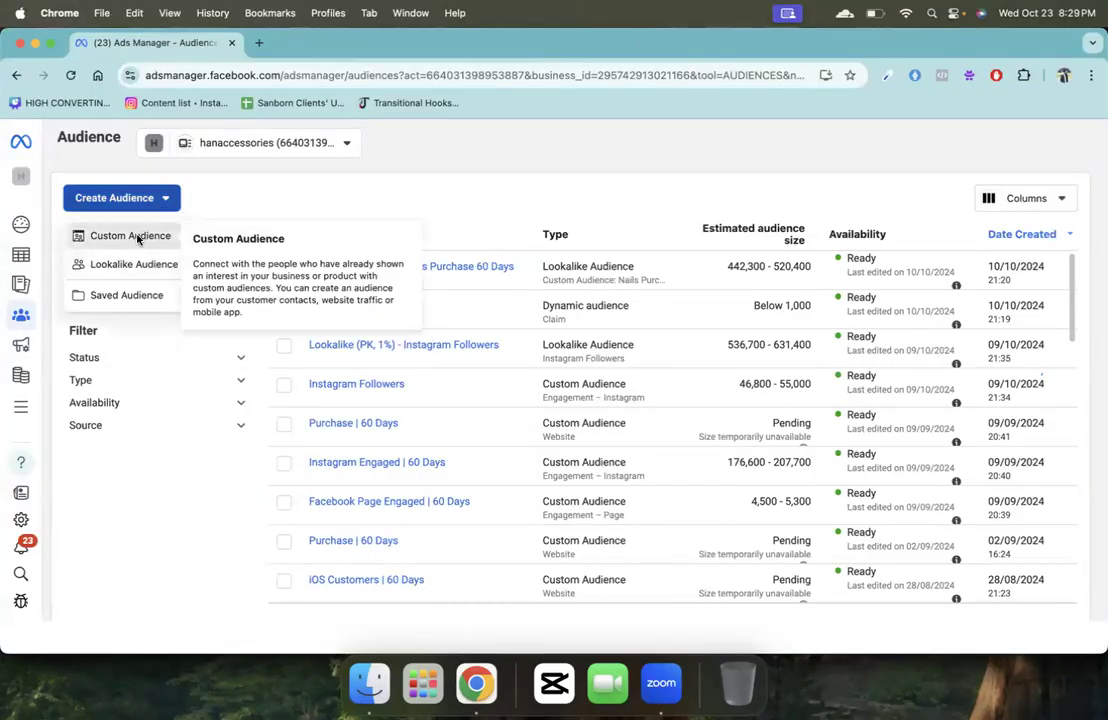
{"action": "left_click", "coordinate": [136, 237]}
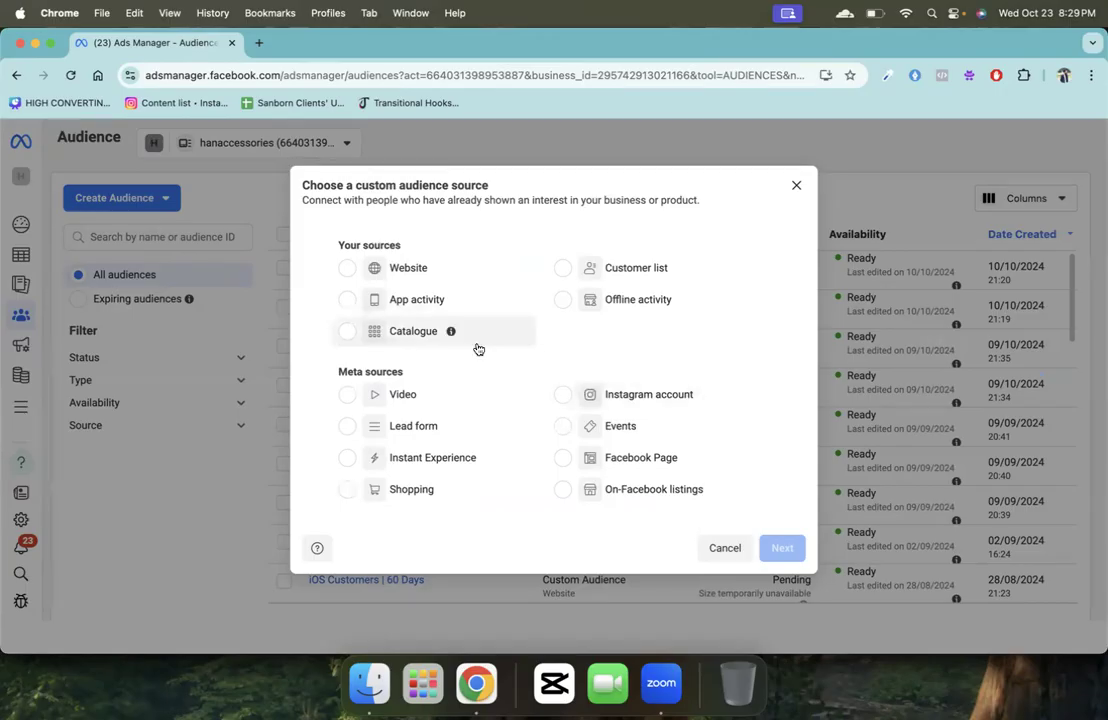
{"action": "left_click", "coordinate": [665, 404]}
{"action": "left_click", "coordinate": [778, 547]}
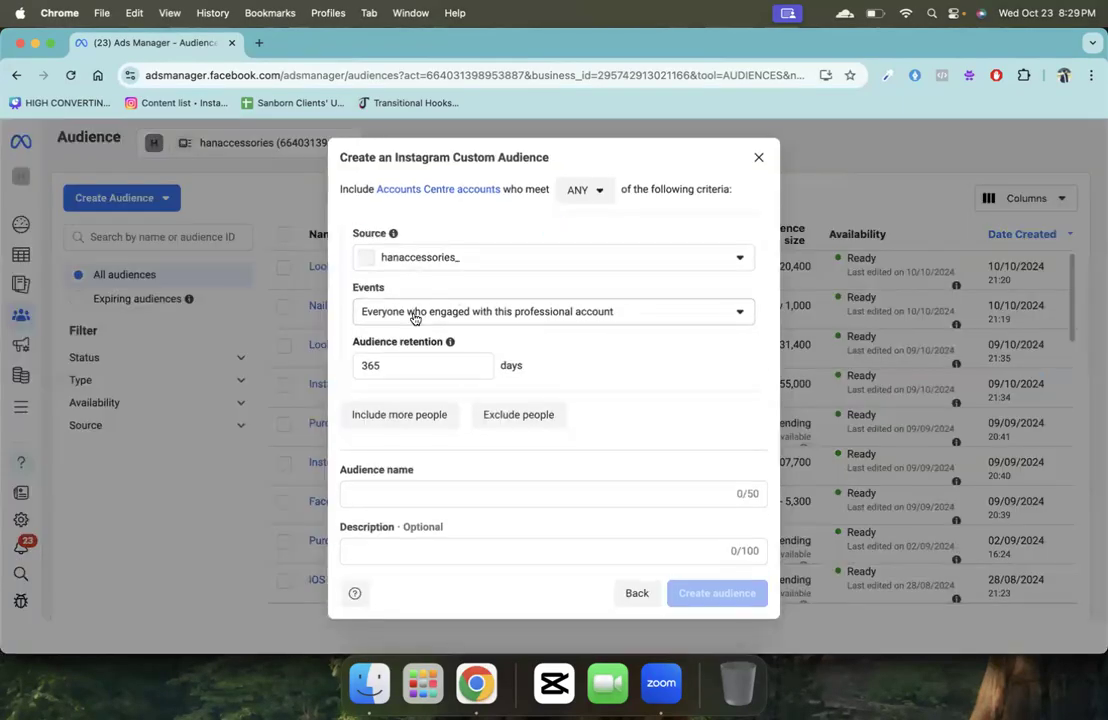
{"action": "double_click", "coordinate": [411, 364]}
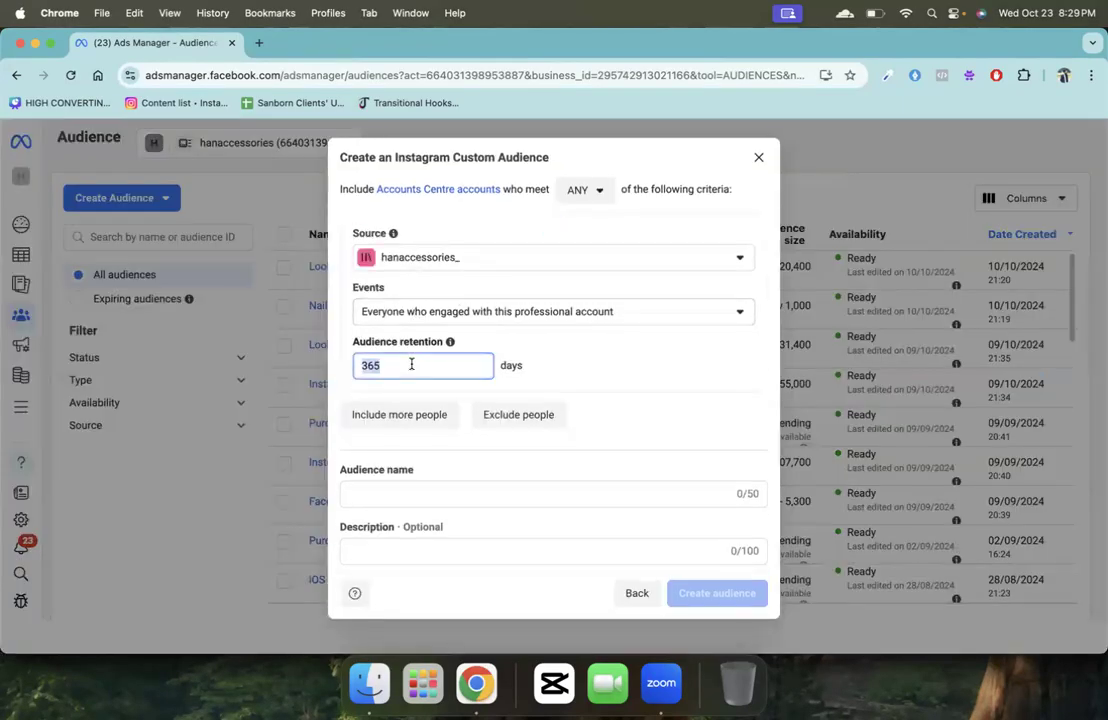
{"action": "type", "text": "60"}
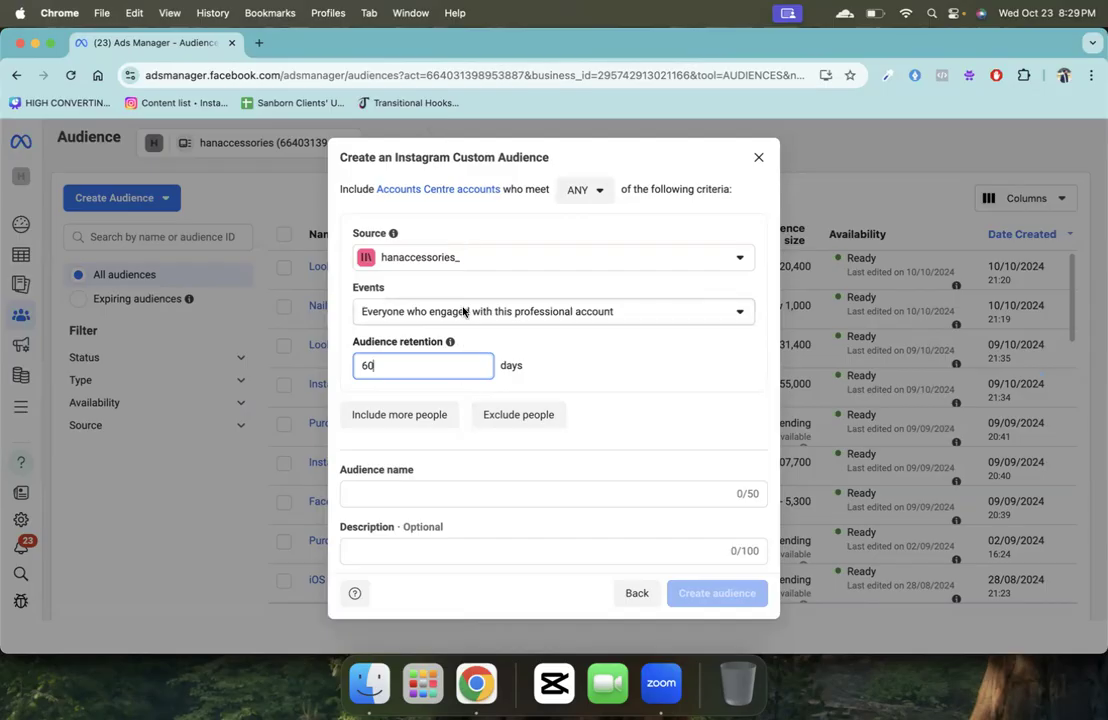
{"action": "left_click", "coordinate": [758, 157]}
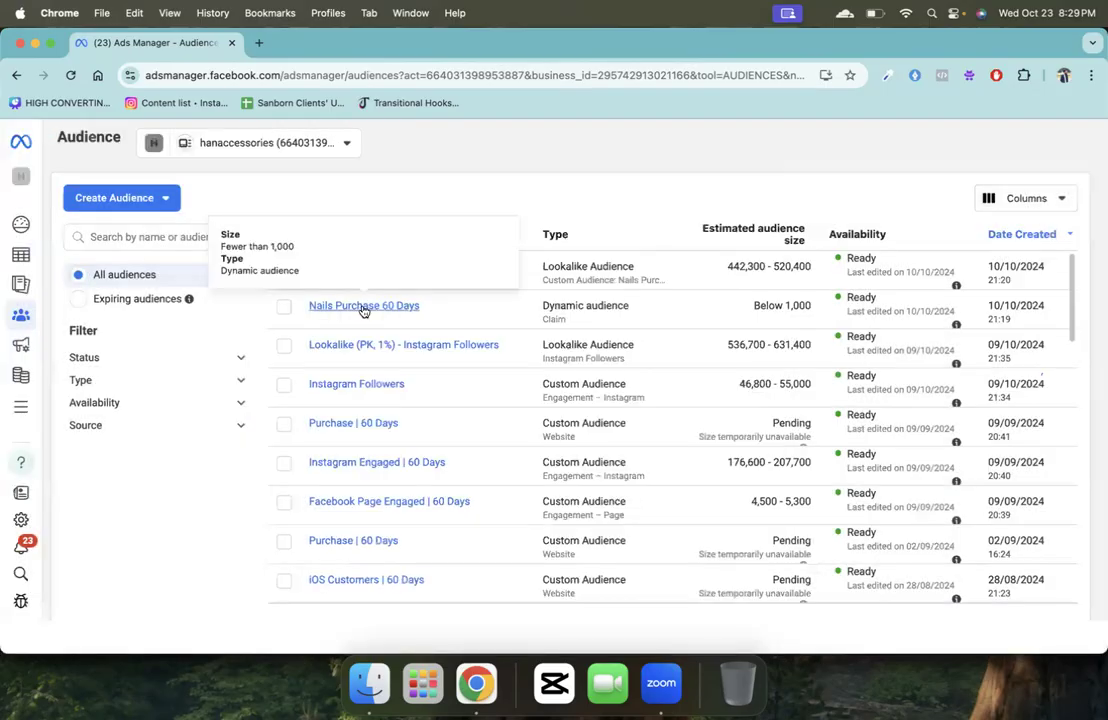
Step: Look over the existing audiences and highlight the audience type of "Instagram Followers"
{"action": "left_click_drag", "start_coordinate": [314, 311], "coordinate": [589, 443]}
{"action": "left_click_drag", "start_coordinate": [543, 384], "coordinate": [627, 384]}
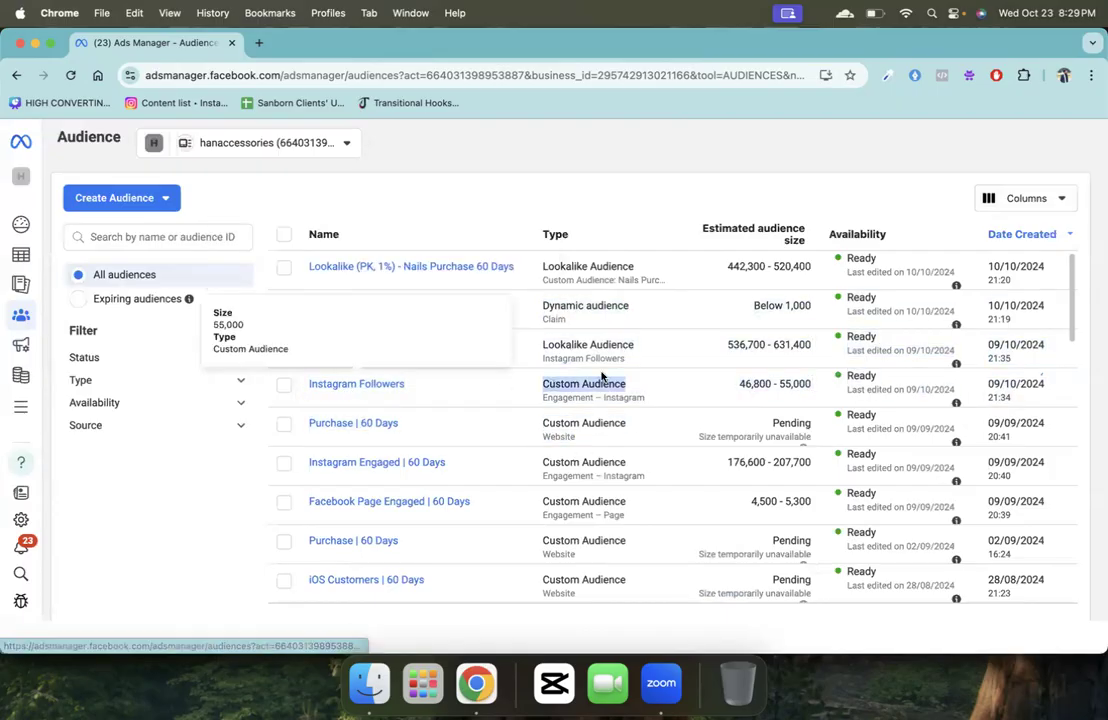
Step: Highlight the estimated audience sizes of "Instagram Followers" and "Instagram Engaged | 60 Days" to compare them
{"action": "triple_click", "coordinate": [758, 383]}
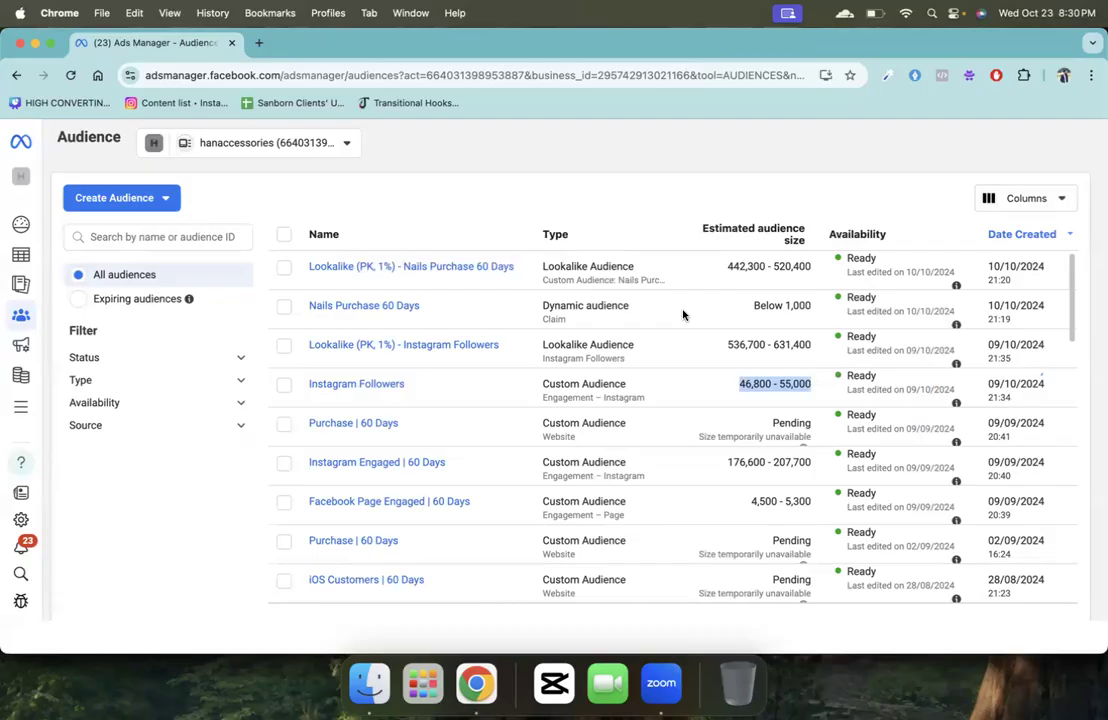
{"action": "left_click_drag", "start_coordinate": [727, 462], "coordinate": [812, 460]}
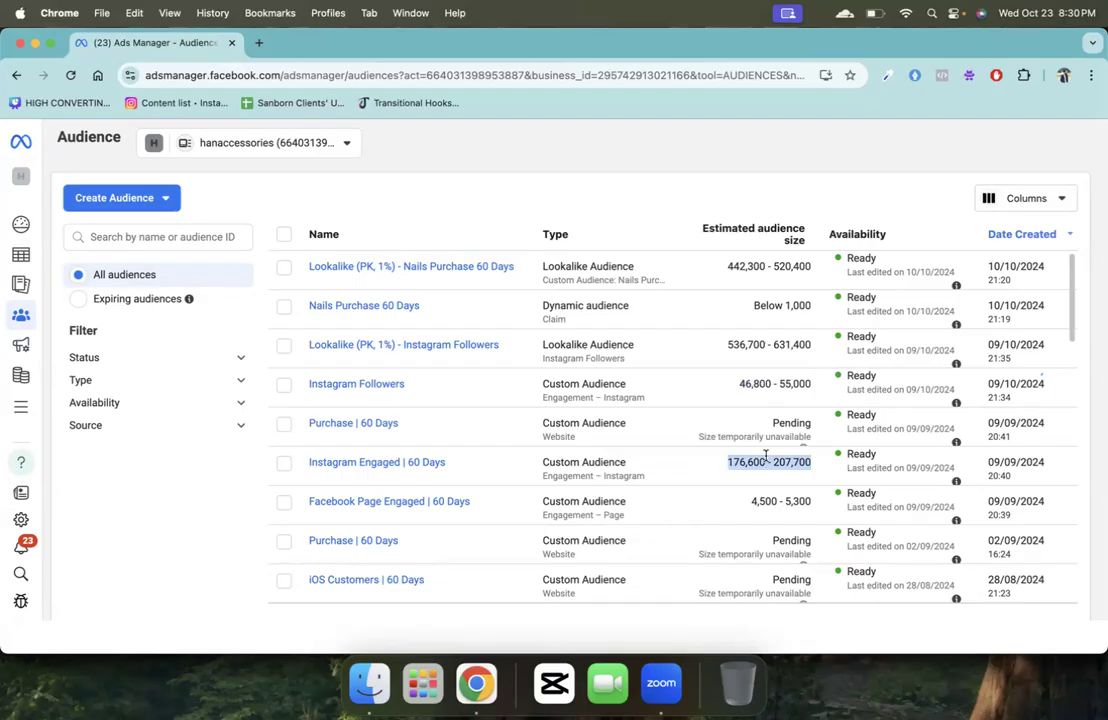
{"action": "left_click", "coordinate": [773, 382]}
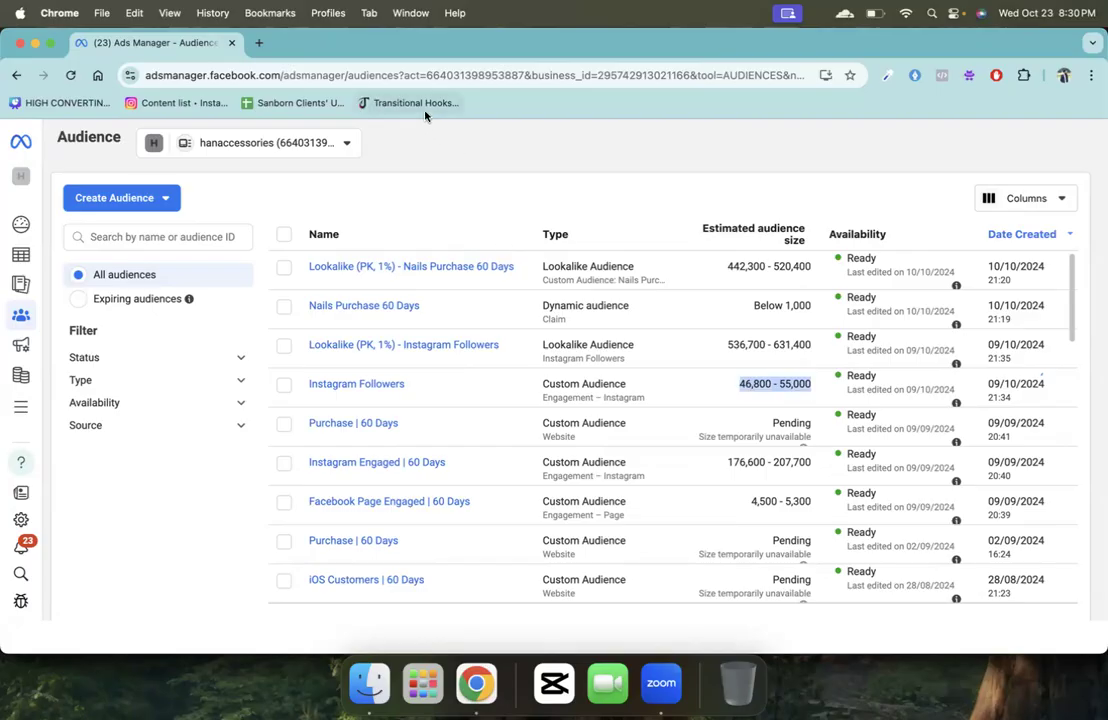
Step: Try to set up an Instagram account custom audience from hanaccessories_ of everyone who engaged, with a 60-day audience retention
{"action": "left_click", "coordinate": [118, 196]}
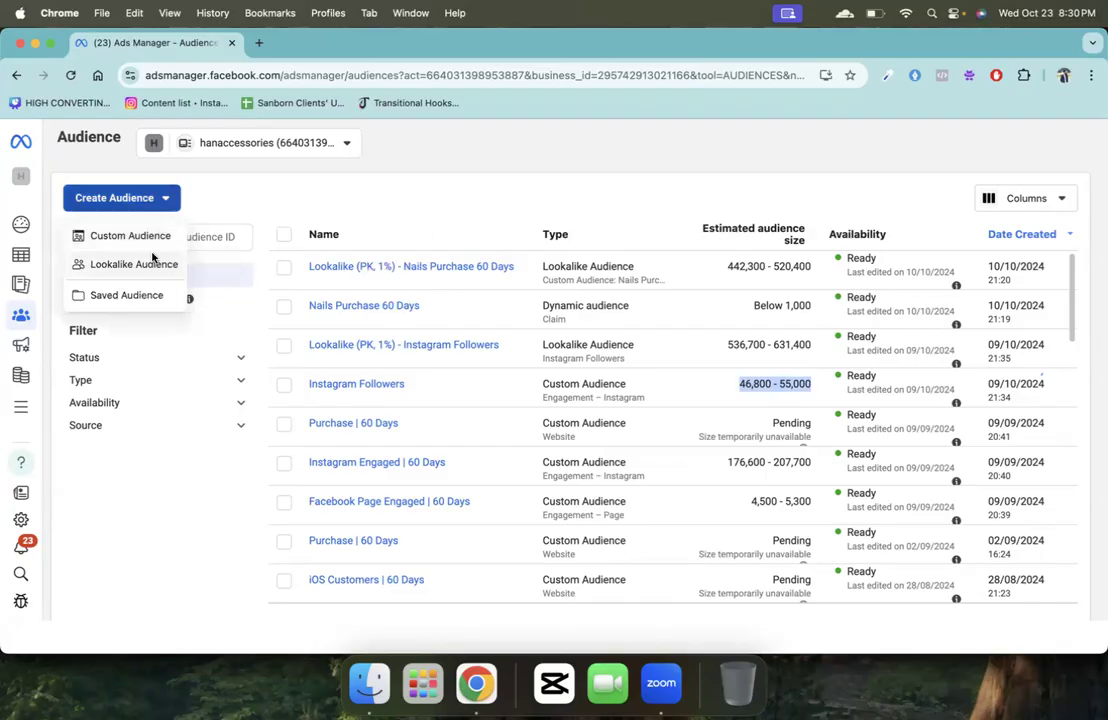
{"action": "left_click", "coordinate": [158, 235]}
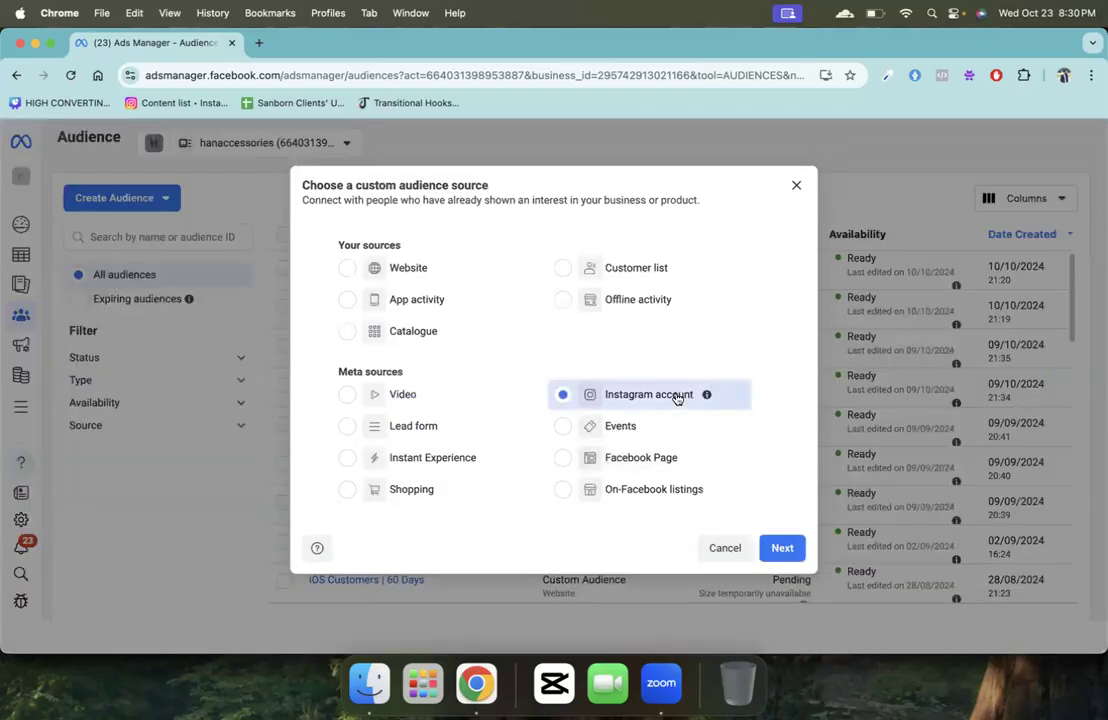
{"action": "left_click", "coordinate": [783, 549]}
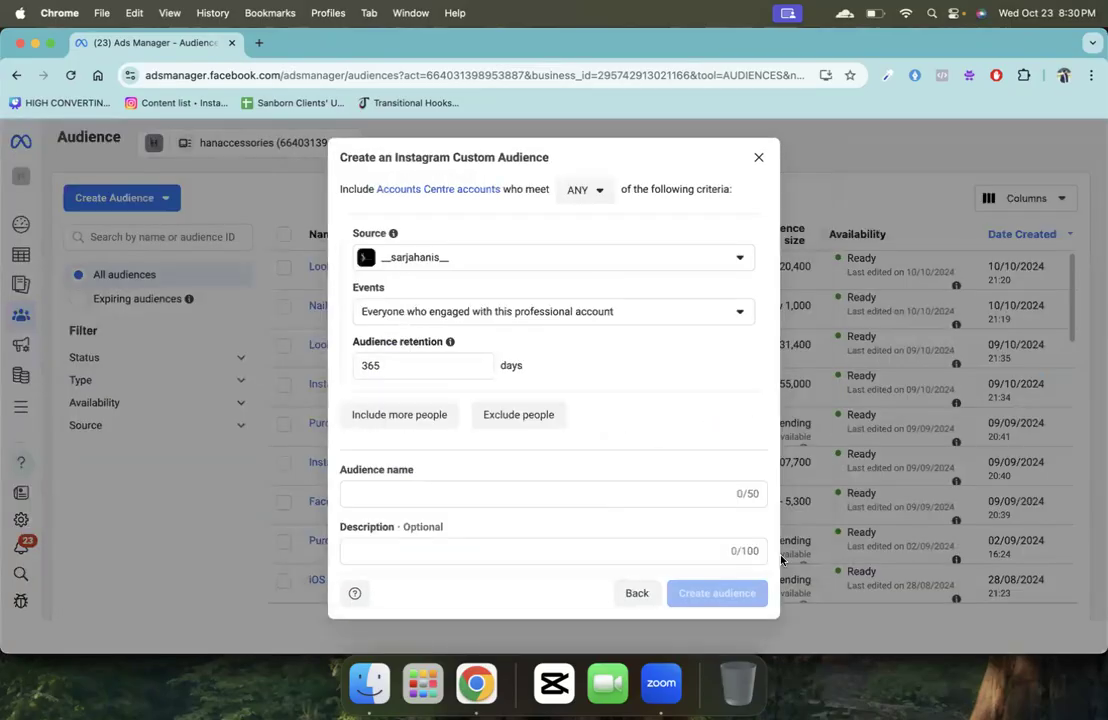
{"action": "left_click", "coordinate": [564, 262]}
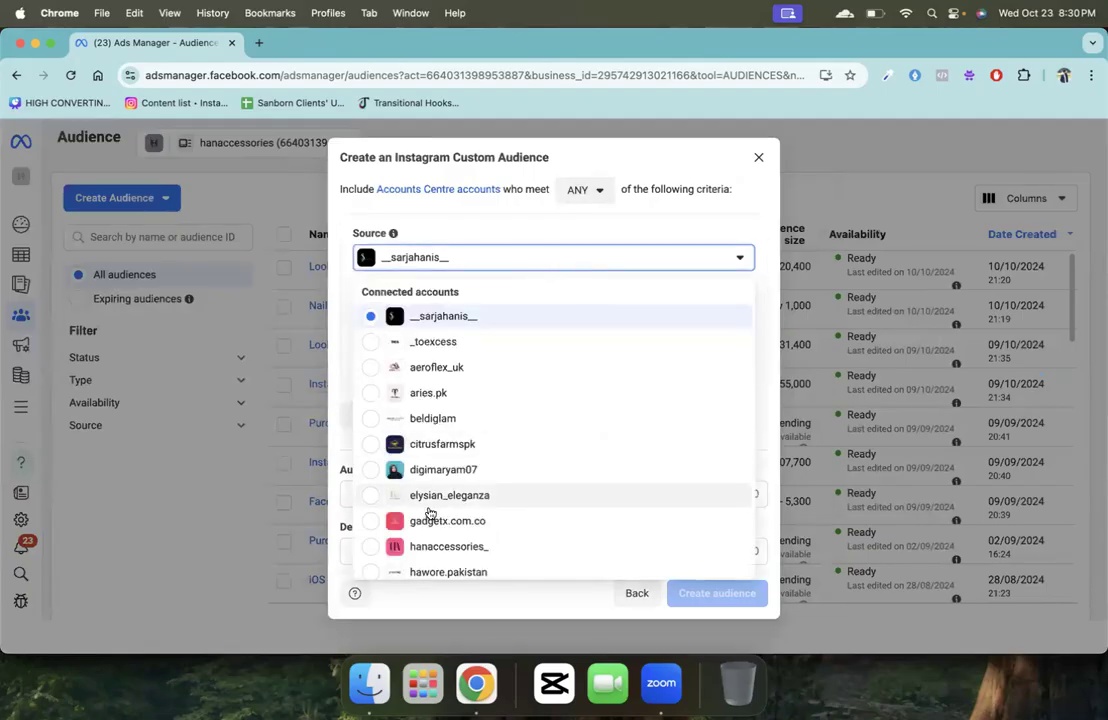
{"action": "left_click", "coordinate": [440, 546]}
{"action": "left_click", "coordinate": [447, 311]}
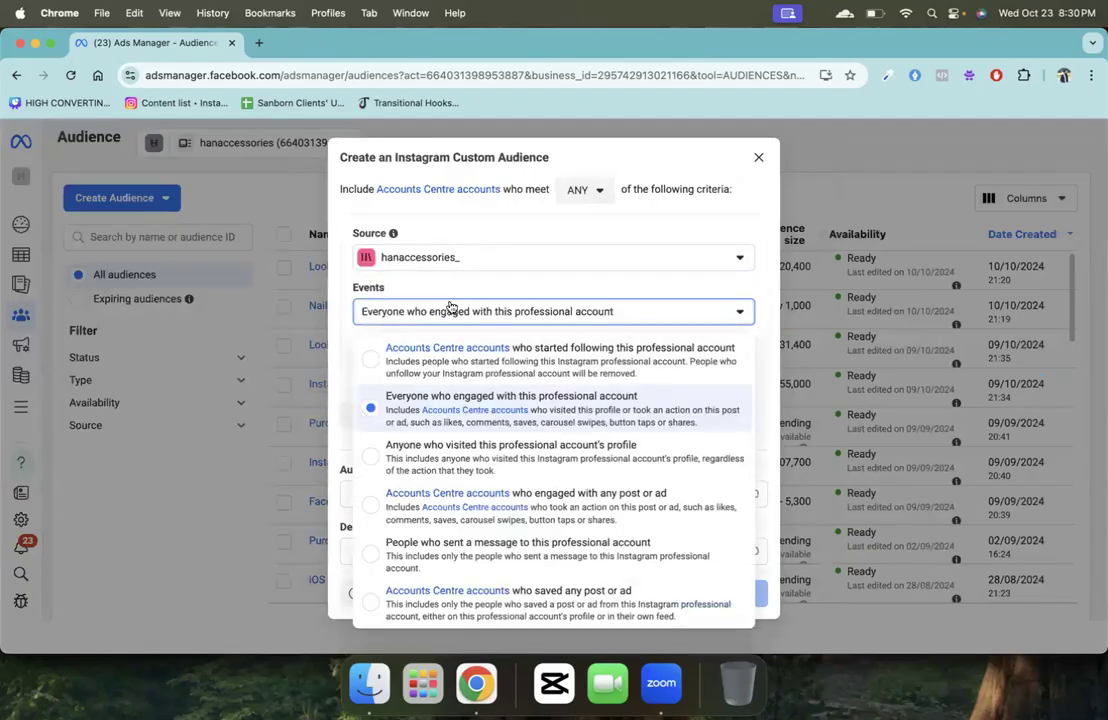
{"action": "left_click", "coordinate": [450, 307]}
{"action": "double_click", "coordinate": [418, 369]}
{"action": "type", "text": "60"}
Step: Name the Instagram audience "Insta | Engaged | 60 Days" and close its setup without creating it
{"action": "left_click", "coordinate": [526, 486]}
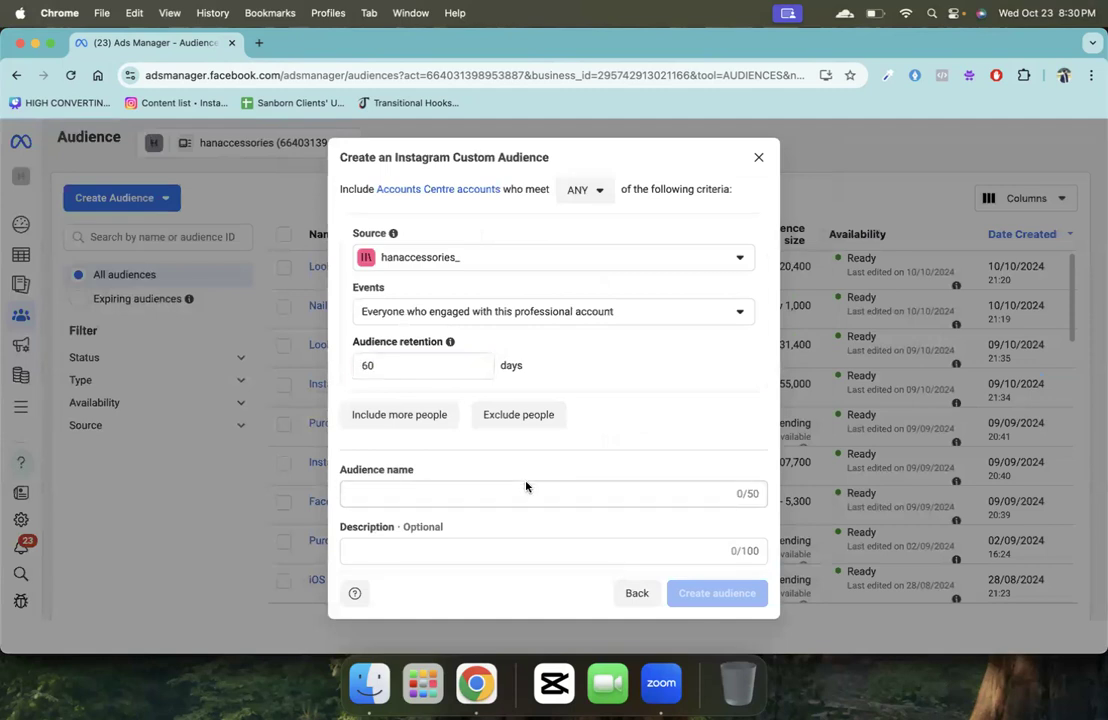
{"action": "left_click", "coordinate": [521, 491]}
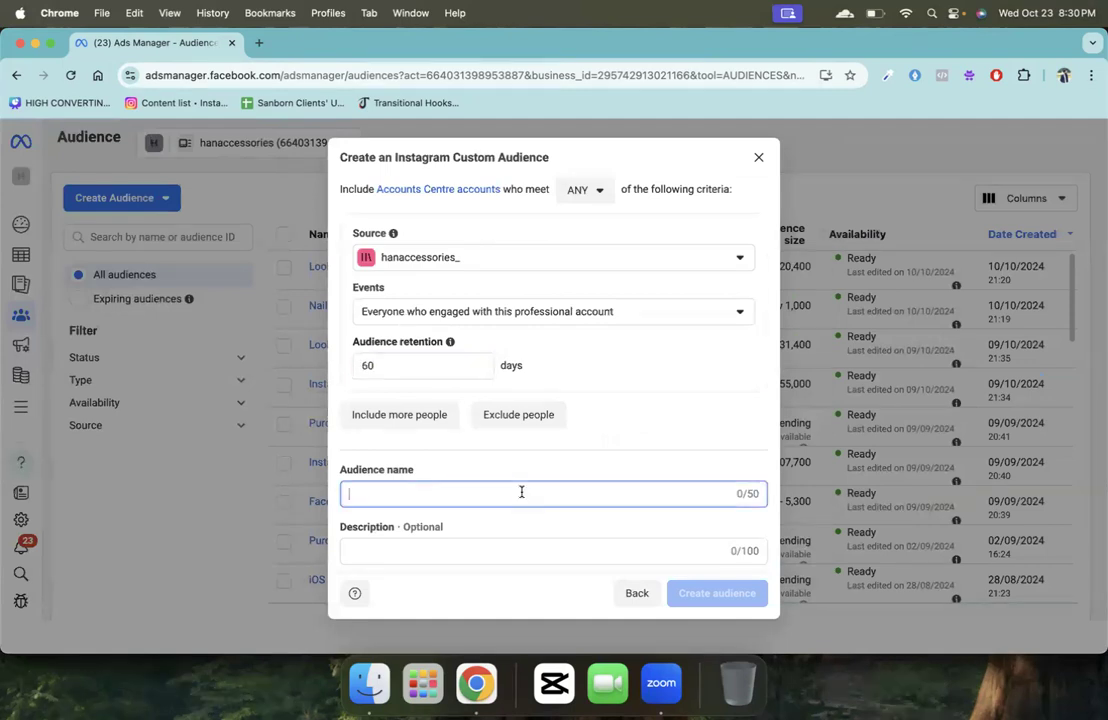
{"action": "type", "text": "Insta | Engaged"}
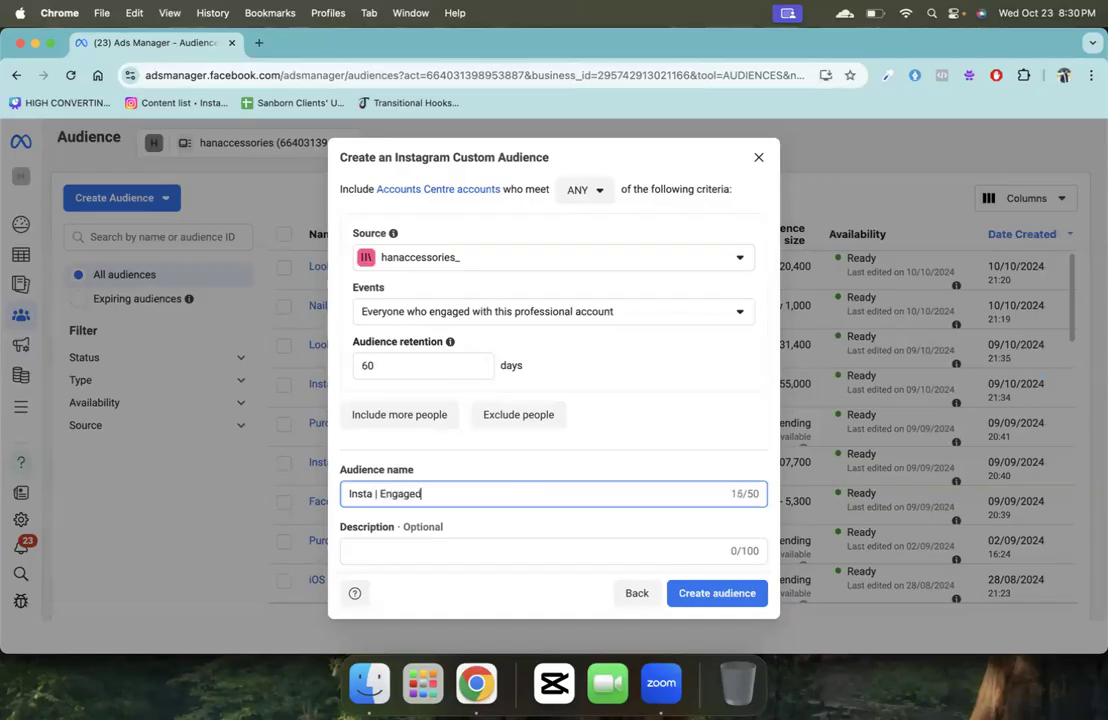
{"action": "key", "text": "BackSpace"}
{"action": "type", "text": "d | 60 Days"}
{"action": "left_click", "coordinate": [760, 157]}
Step: Try to set up a Facebook Page custom audience of everyone who engaged with the page, with a 60-day audience retention
{"action": "left_click", "coordinate": [147, 196]}
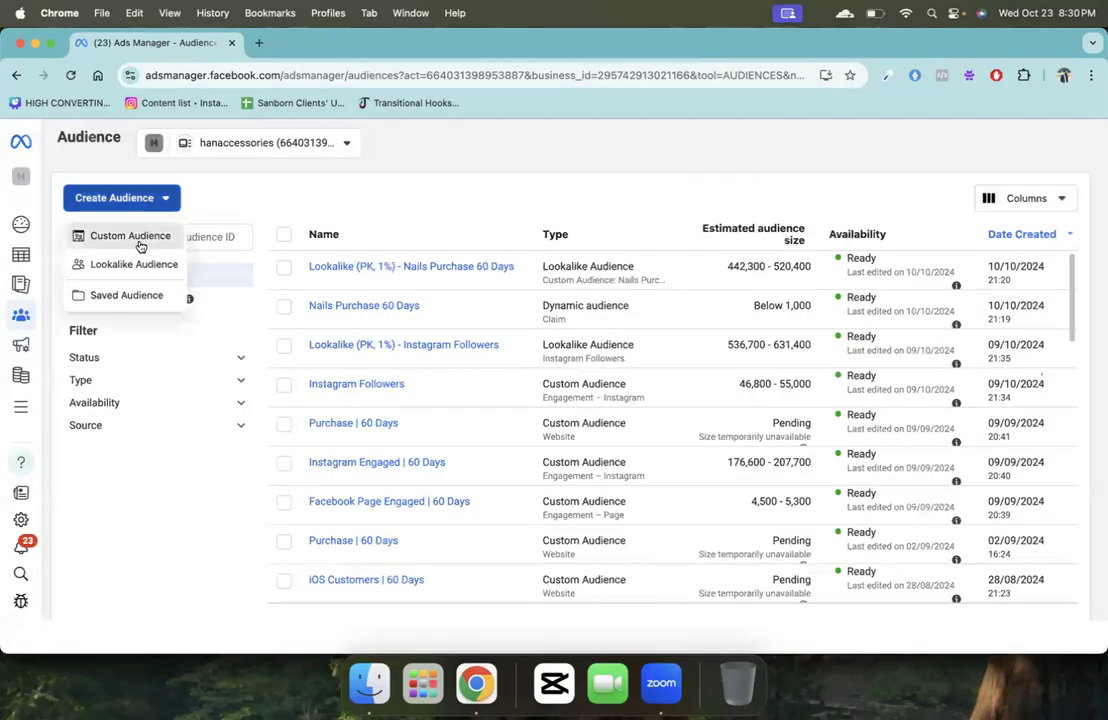
{"action": "left_click", "coordinate": [140, 244]}
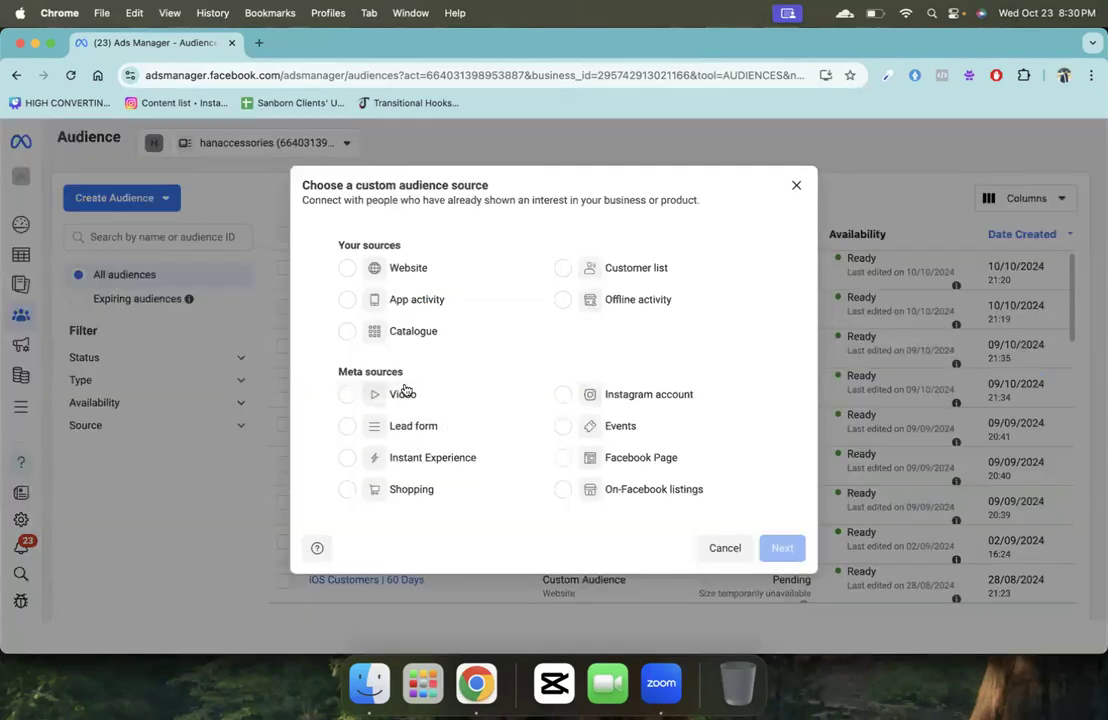
{"action": "left_click", "coordinate": [607, 462]}
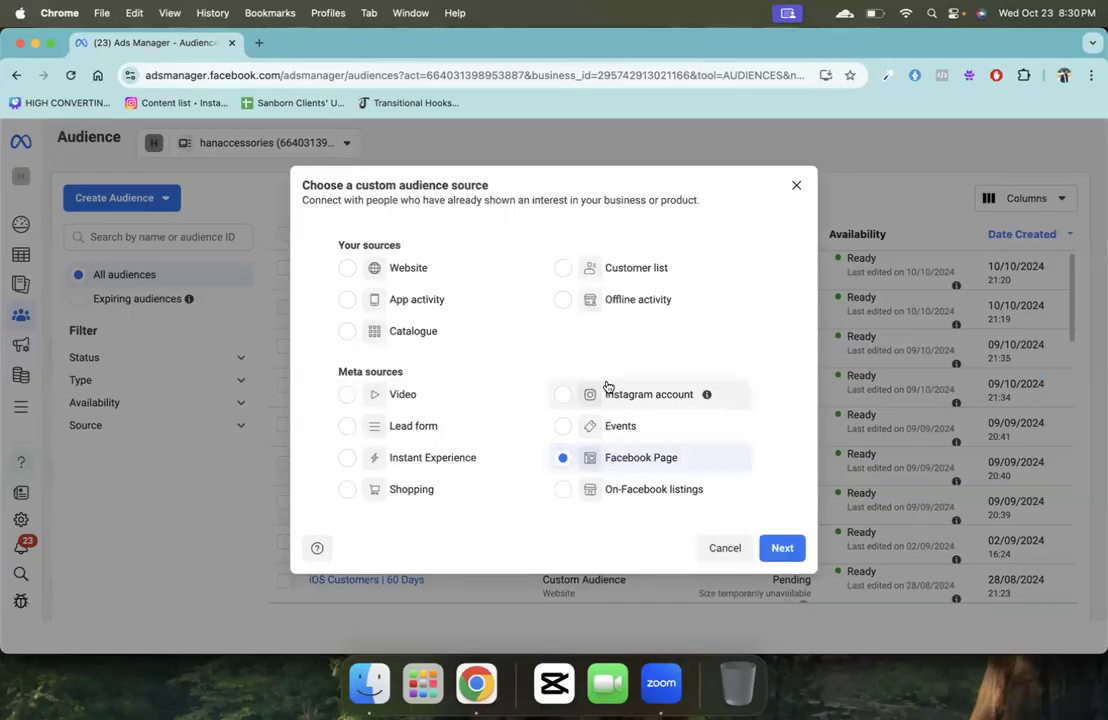
{"action": "left_click", "coordinate": [782, 548]}
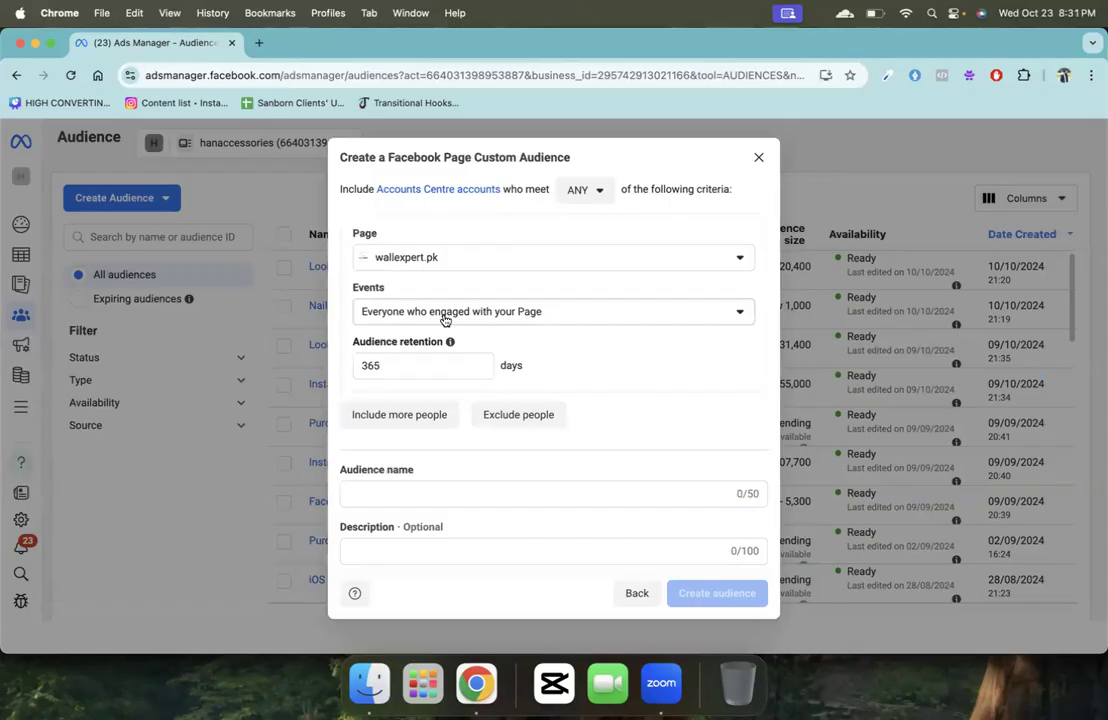
{"action": "double_click", "coordinate": [440, 362]}
{"action": "type", "text": "60"}
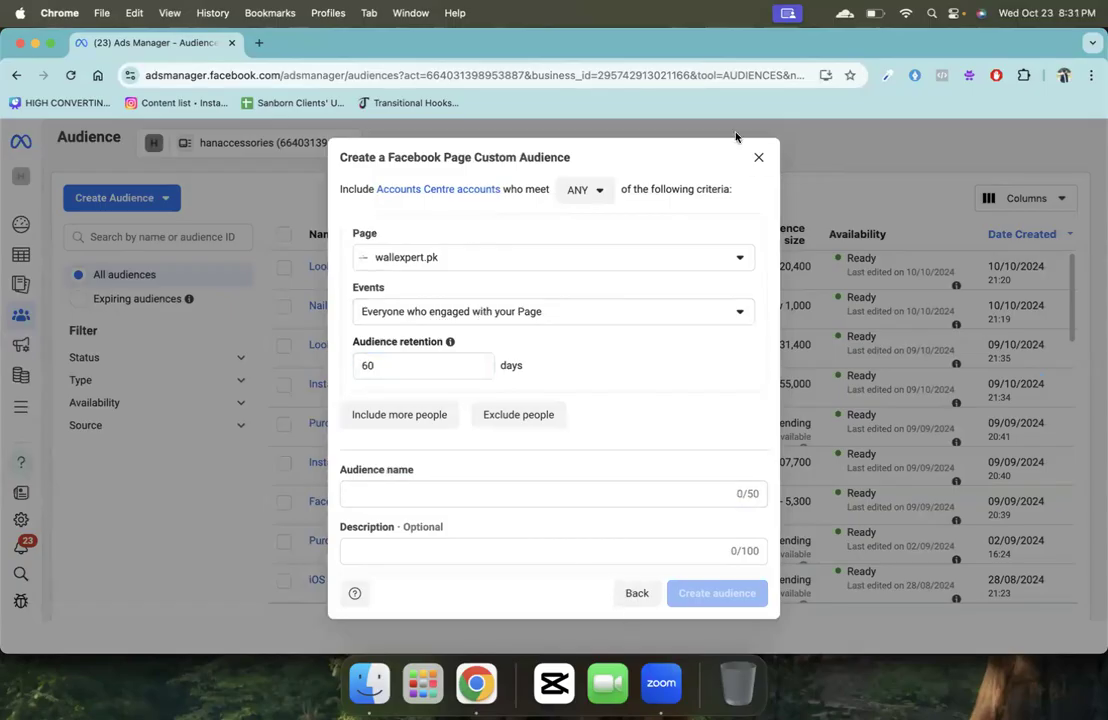
{"action": "left_click", "coordinate": [758, 160]}
Step: Switch to the Google Docs notes and highlight "engaged with your business" in the first scenario
{"action": "key", "text": "super+grave"}
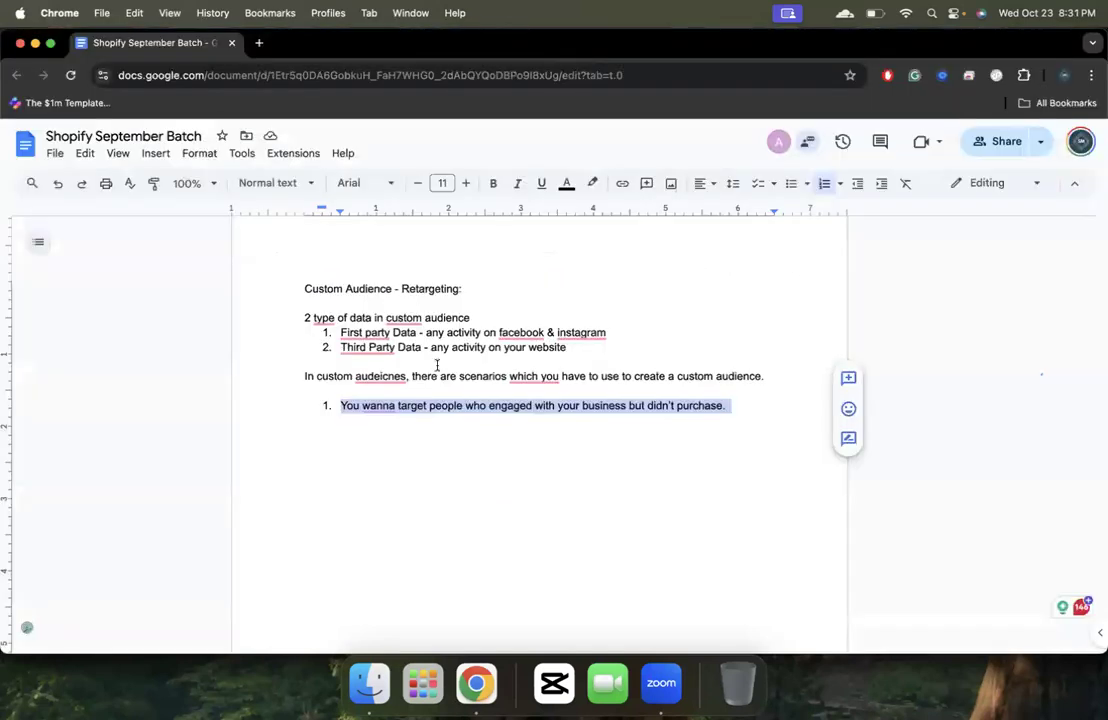
{"action": "left_click", "coordinate": [354, 403]}
{"action": "left_click_drag", "start_coordinate": [487, 405], "coordinate": [628, 405]}
Step: Add the sub-items "Insta Engaged 60 days" and "Facebook engaged 60 days" under the first scenario
{"action": "left_click", "coordinate": [771, 413]}
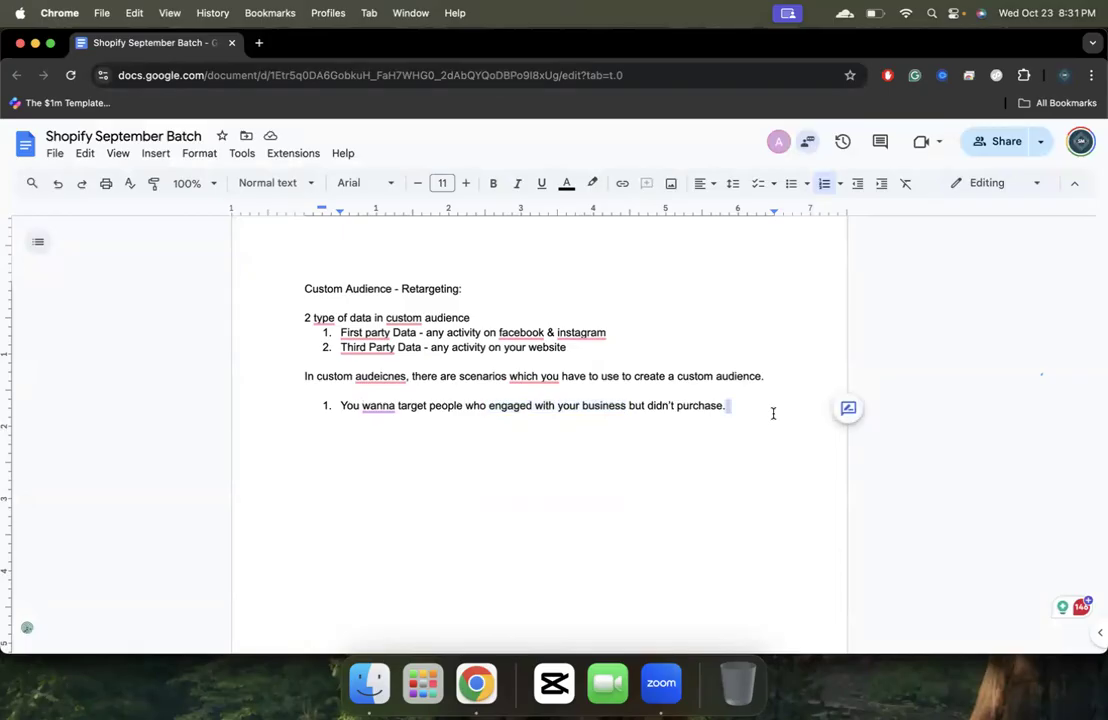
{"action": "key", "text": "Return"}
{"action": "key", "text": "Tab"}
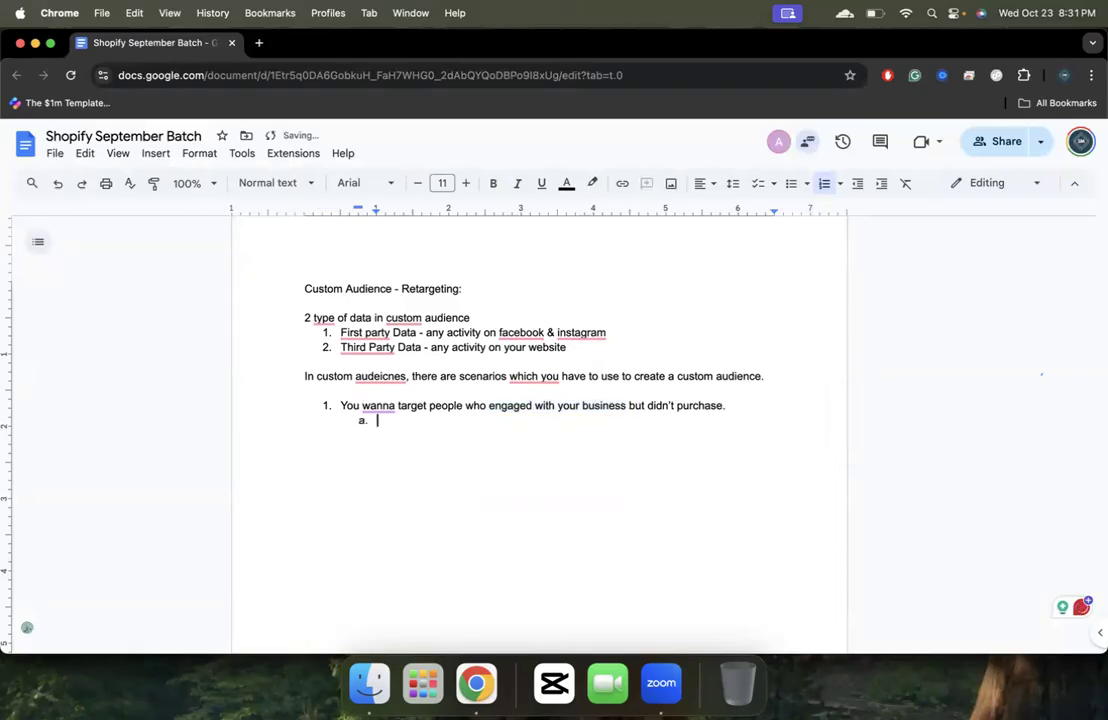
{"action": "type", "text": "Insta Engaged 50"}
{"action": "key", "text": "BackSpace"}
{"action": "key", "text": "BackSpace"}
{"action": "type", "text": "60 days"}
{"action": "key", "text": "Return"}
{"action": "type", "text": "Facebook engaged 60 days"}
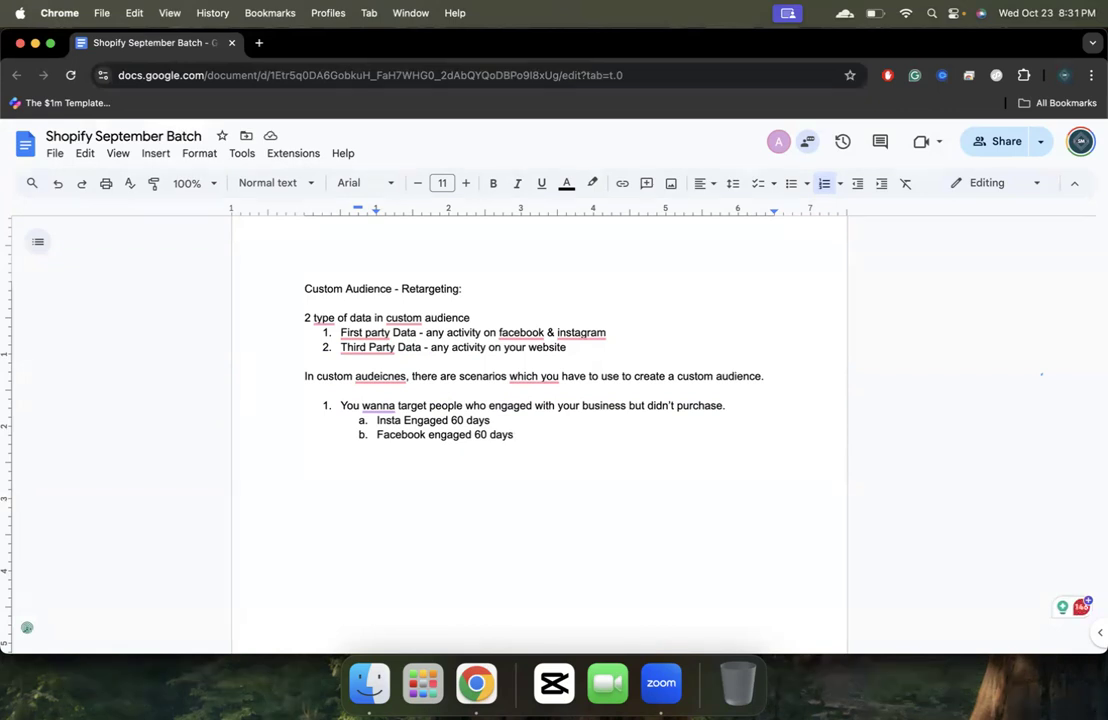
Step: Insert a "Target" sub-item above the two engaged entries and leave an empty sub-item below them
{"action": "key", "text": "Return"}
{"action": "left_click", "coordinate": [377, 420]}
{"action": "key", "text": "Return"}
{"action": "key", "text": "Up"}
{"action": "type", "text": "Target"}
Step: Indent the Insta and Facebook engaged entries one level so they are nested under "Target"
{"action": "key", "text": "Down"}
{"action": "key", "text": "Left"}
{"action": "key", "text": "Left"}
{"action": "key", "text": "Left"}
{"action": "key", "text": "Left"}
{"action": "key", "text": "Left"}
{"action": "key", "text": "Left"}
{"action": "key", "text": "Left"}
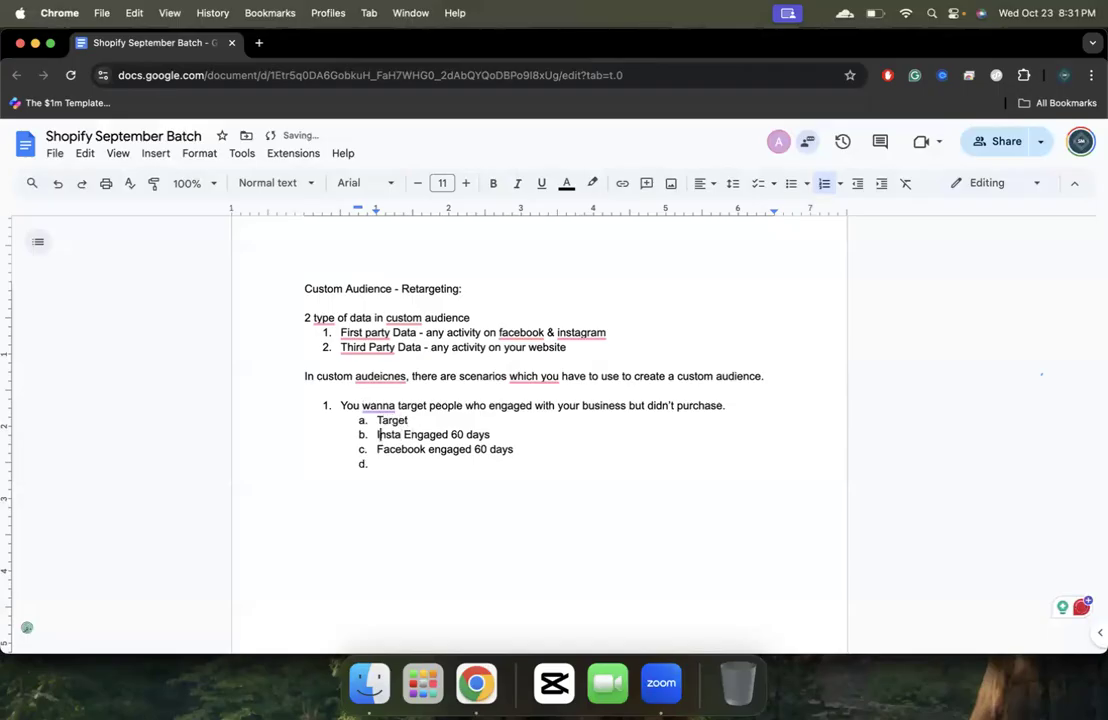
{"action": "key", "text": "Tab"}
{"action": "key", "text": "Down"}
{"action": "key", "text": "Left"}
{"action": "key", "text": "Left"}
{"action": "key", "text": "Left"}
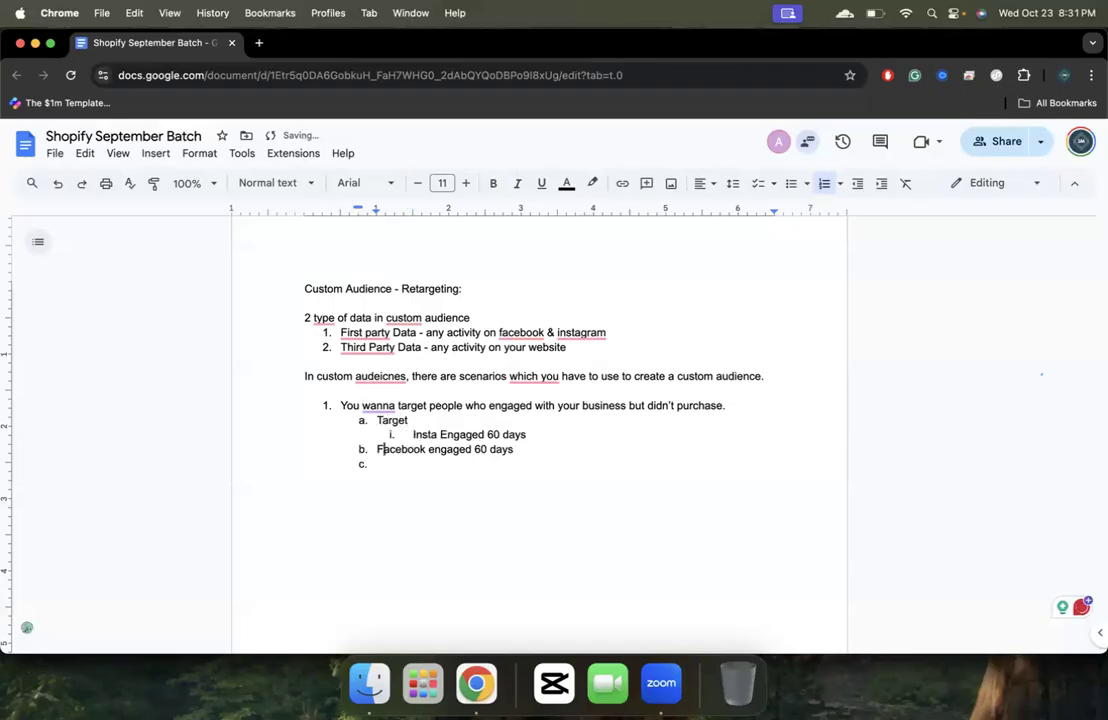
{"action": "key", "text": "Left"}
{"action": "key", "text": "Tab"}
Step: Enter "Exclude" in the empty sub-item and start a nested item beneath it
{"action": "key", "text": "Down"}
{"action": "type", "text": "Excludi"}
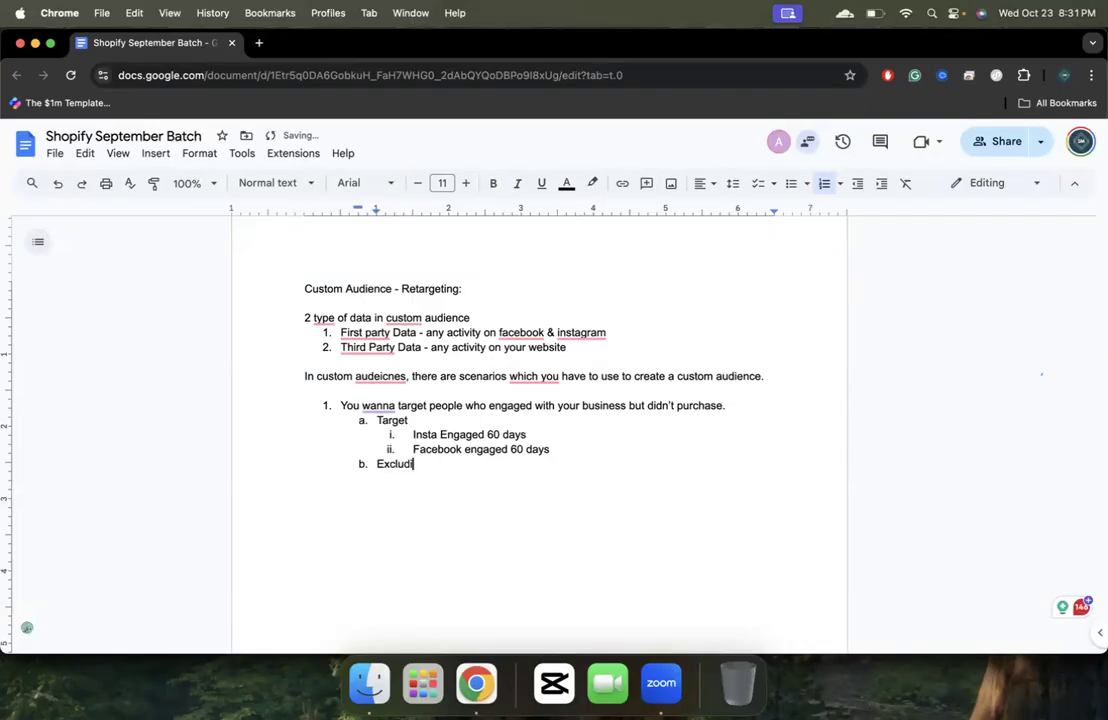
{"action": "key", "text": "BackSpace"}
{"action": "type", "text": "e"}
{"action": "key", "text": "Return"}
{"action": "key", "text": "Tab"}
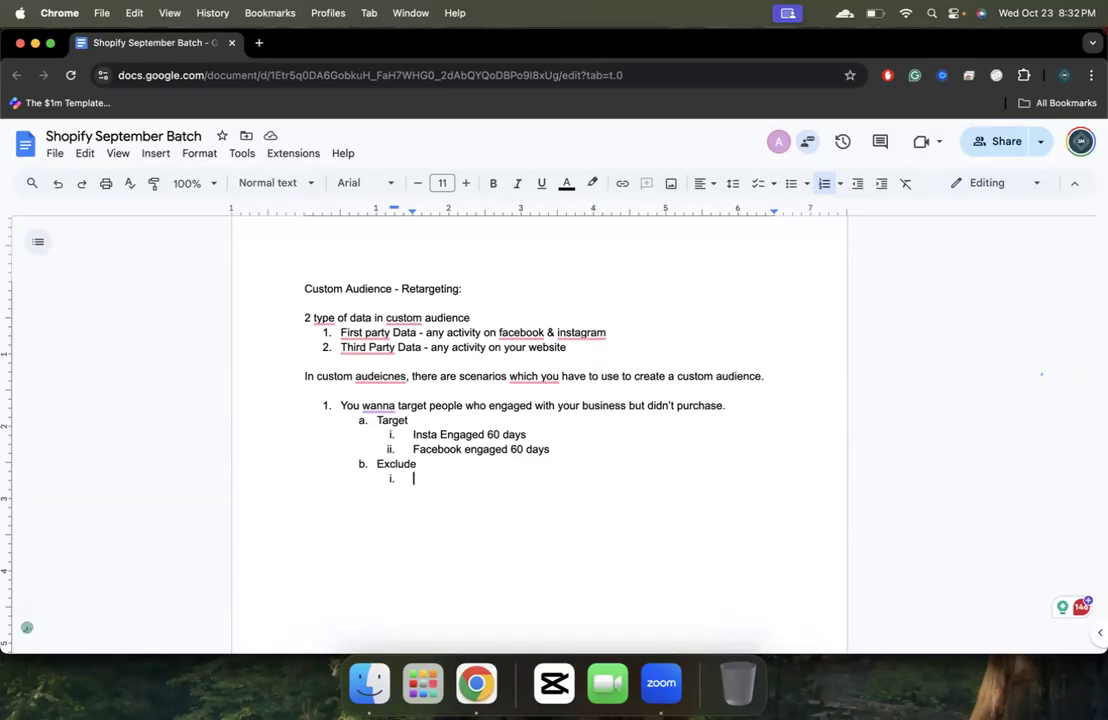
Step: Highlight the two entries under "Target" in the notes, and open a website custom audience setup in Ads Manager
{"action": "left_click_drag", "start_coordinate": [551, 450], "coordinate": [399, 433]}
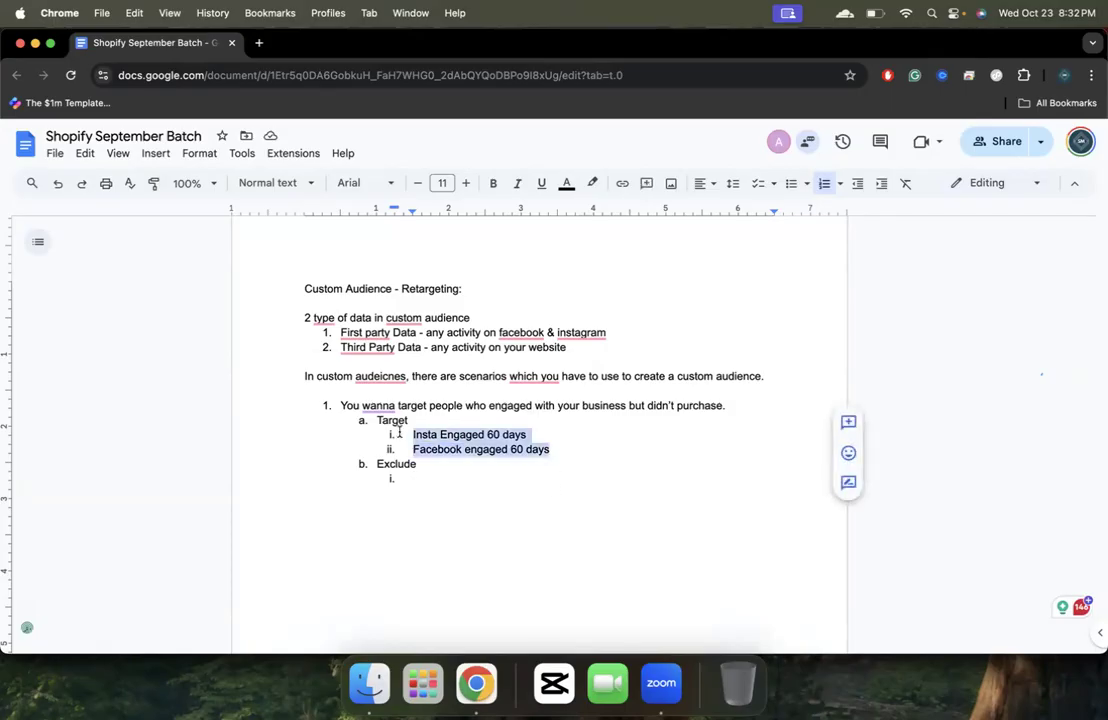
{"action": "key", "text": "super+grave"}
{"action": "left_click", "coordinate": [146, 201]}
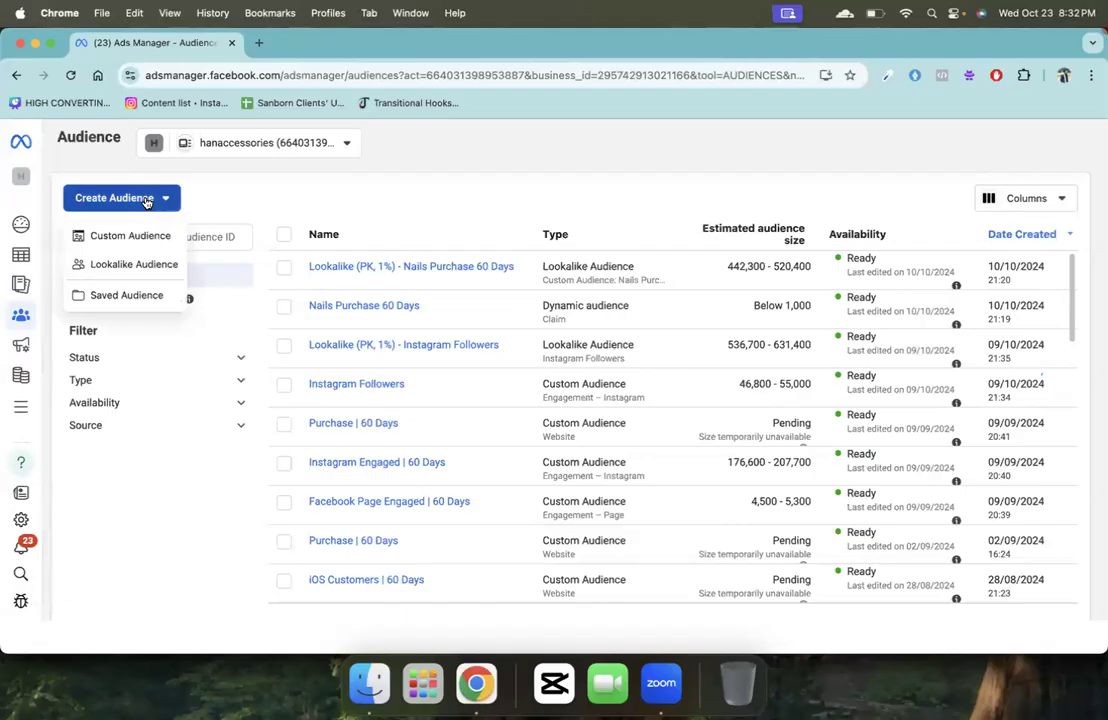
{"action": "left_click", "coordinate": [132, 238]}
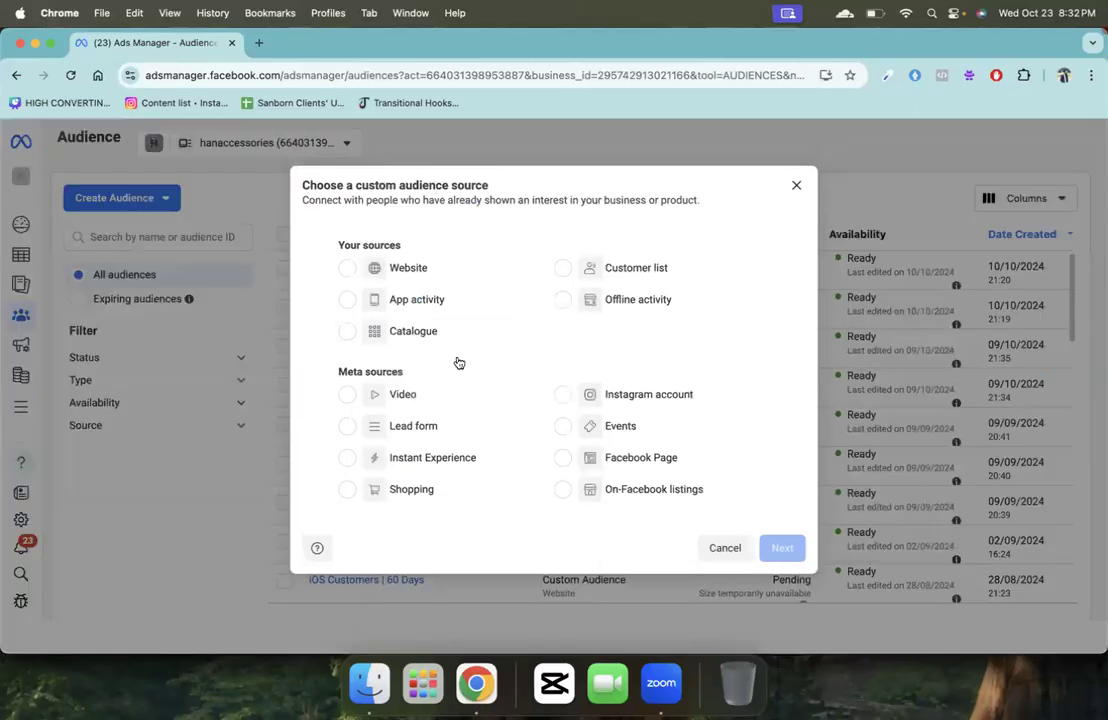
{"action": "left_click", "coordinate": [395, 267]}
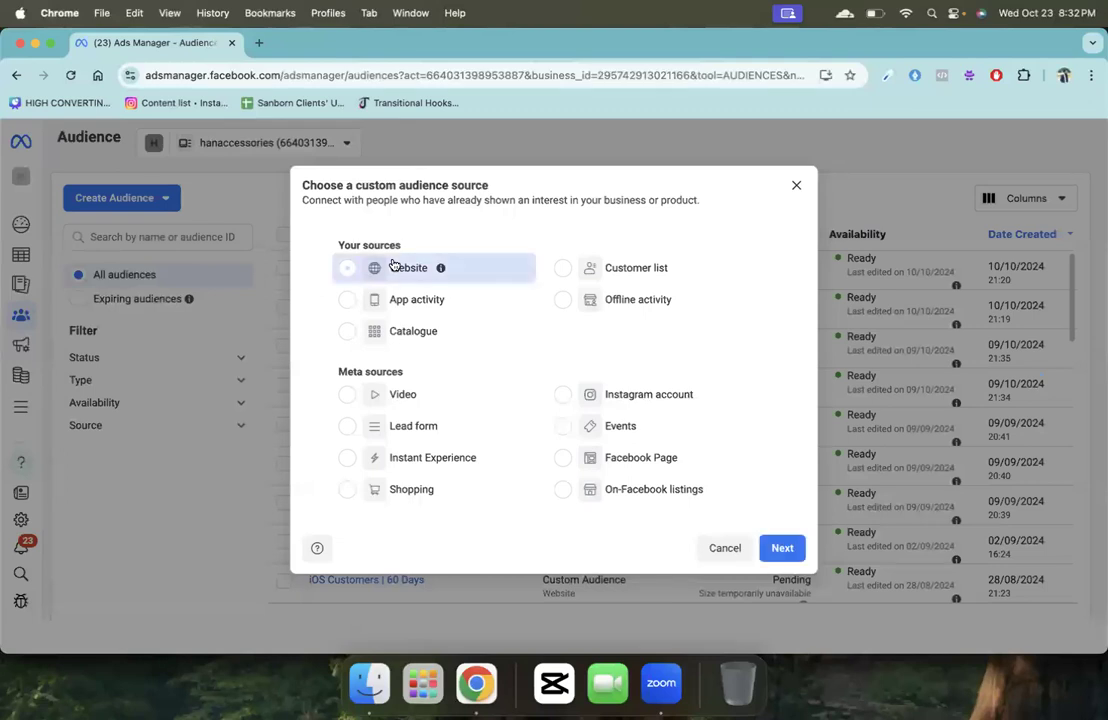
{"action": "left_click", "coordinate": [781, 547]}
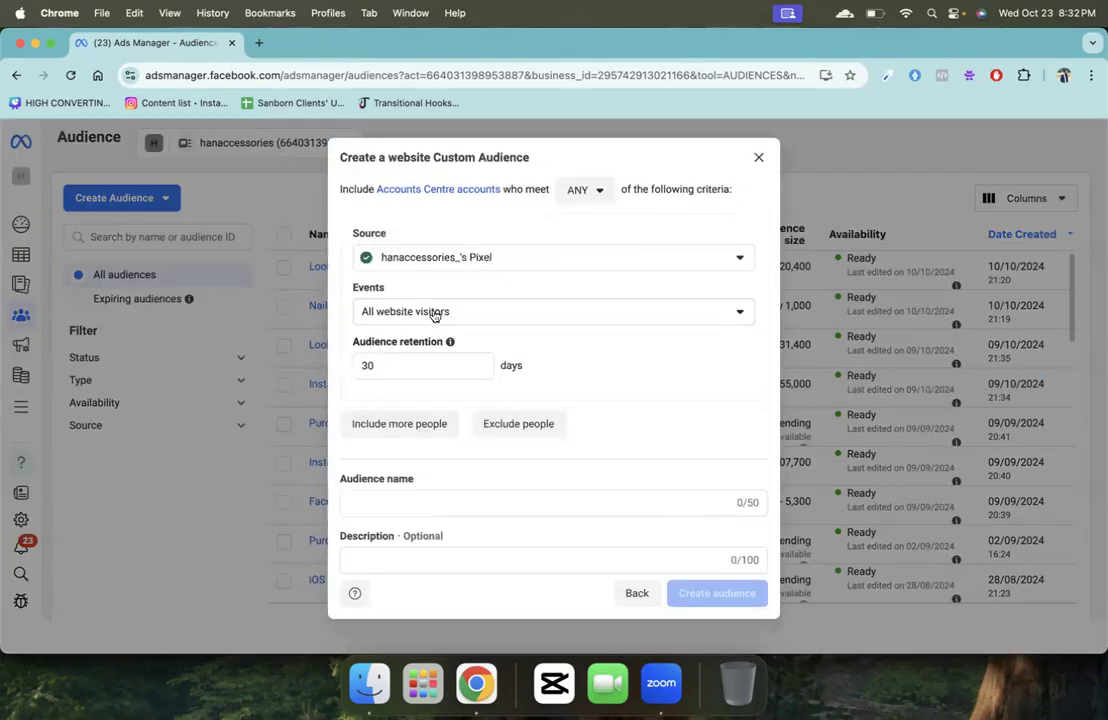
Step: Try to define the website audience by the Purchase event with a 60-day retention, and close it without creating it
{"action": "left_click", "coordinate": [435, 313]}
{"action": "type", "text": "pu"}
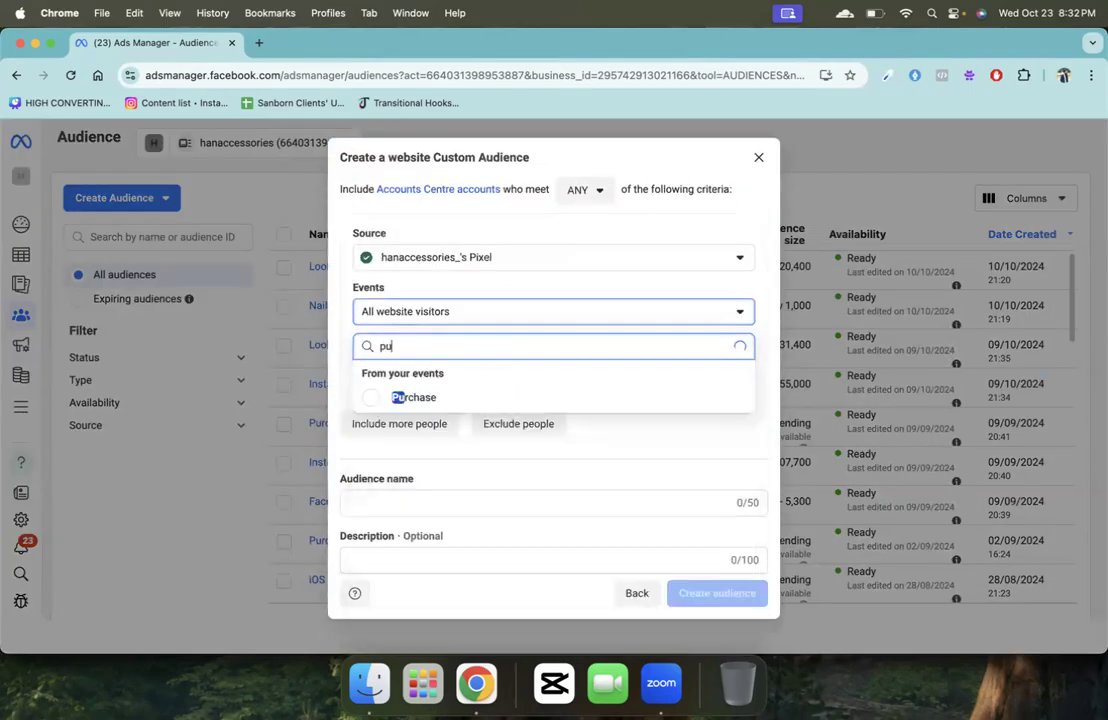
{"action": "left_click", "coordinate": [418, 399]}
{"action": "double_click", "coordinate": [401, 366]}
{"action": "type", "text": "60"}
{"action": "left_click", "coordinate": [491, 532]}
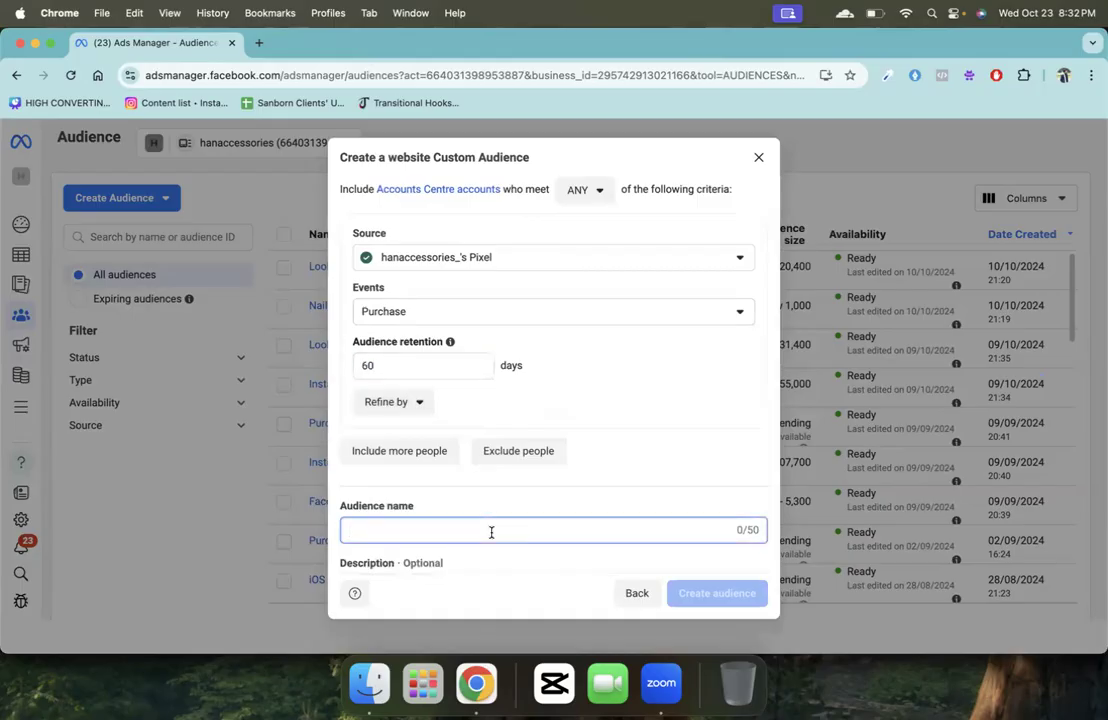
{"action": "left_click", "coordinate": [759, 158]}
Step: Return to the notes and enter "Purchase 60 days" as the nested item under "Exclude"
{"action": "key", "text": "super+grave"}
{"action": "left_click", "coordinate": [455, 483]}
{"action": "type", "text": "Purchas"}
{"action": "key", "text": "BackSpace"}
{"action": "key", "text": "BackSpace"}
{"action": "key", "text": "BackSpace"}
{"action": "type", "text": "hase 60 days"}
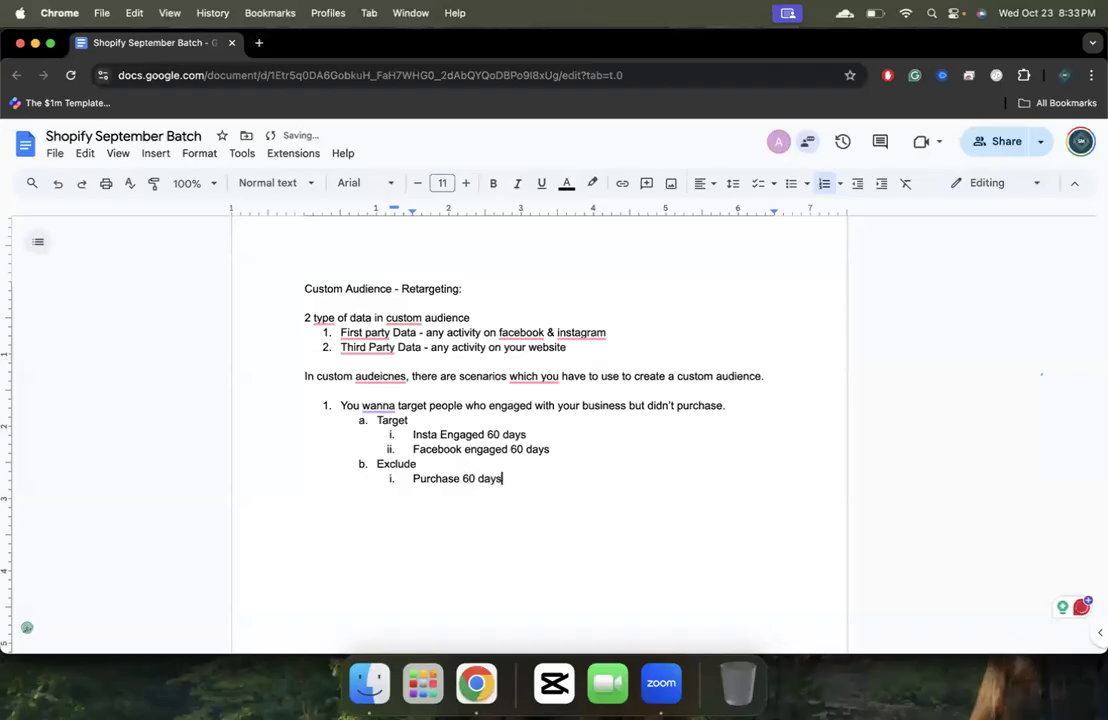
Step: Briefly visit Ads Manager, and highlight the two 60-day engaged entries under "Target" in the notes
{"action": "key", "text": "super+grave"}
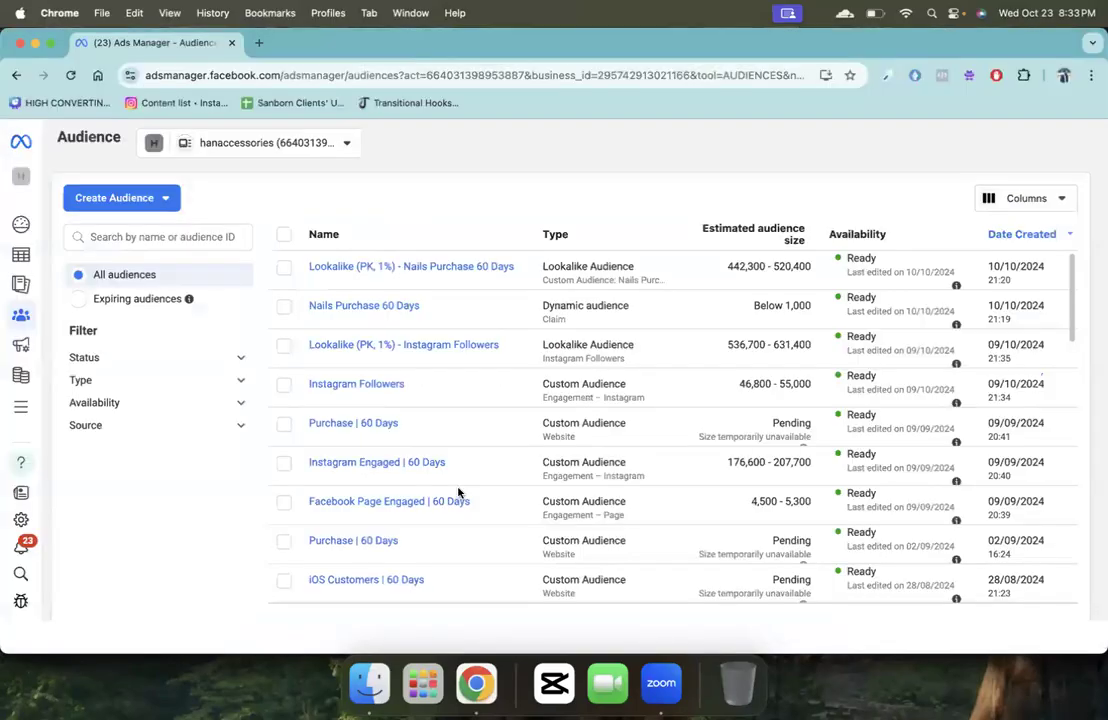
{"action": "left_click", "coordinate": [30, 258]}
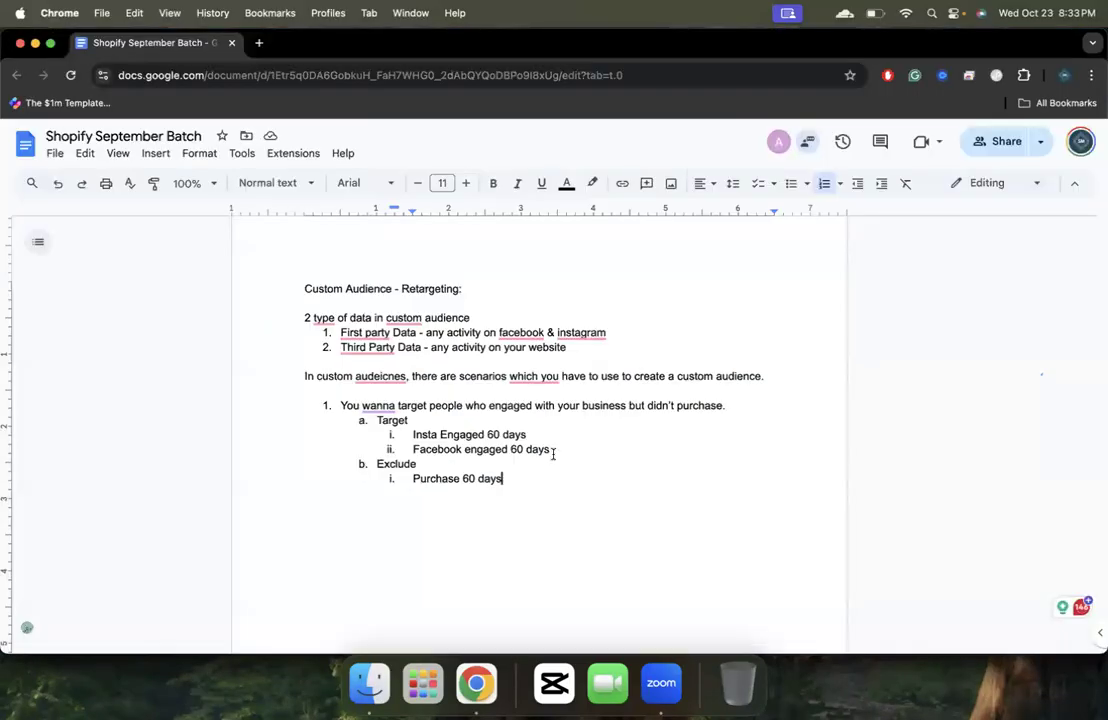
{"action": "left_click_drag", "start_coordinate": [551, 453], "coordinate": [366, 441]}
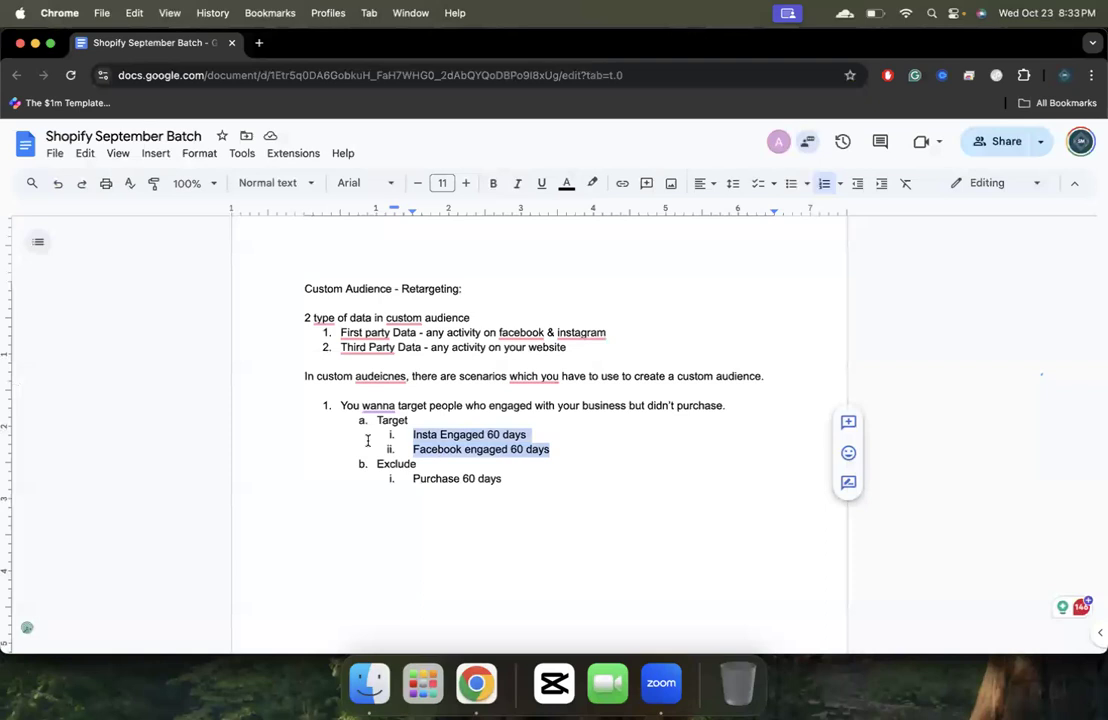
Step: Highlight the "Exclude" entry in the notes, and in Ads Manager create a manual Sales campaign up to its ad set's audience section
{"action": "left_click_drag", "start_coordinate": [505, 478], "coordinate": [378, 475]}
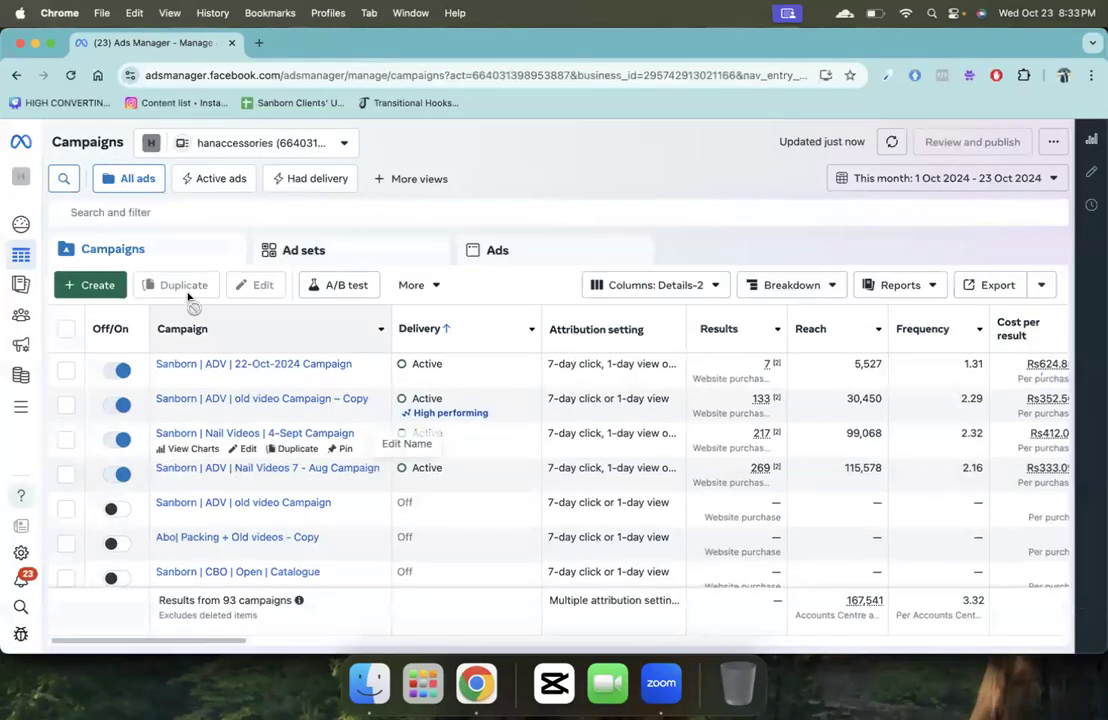
{"action": "left_click", "coordinate": [96, 285]}
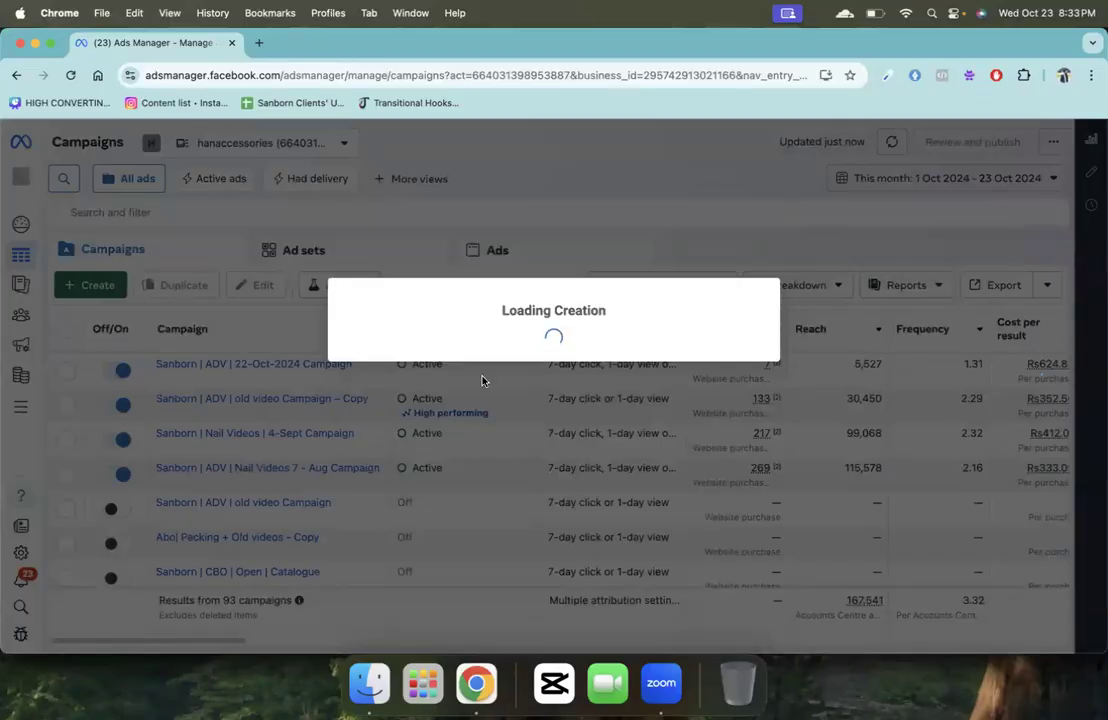
{"action": "left_click", "coordinate": [430, 500]}
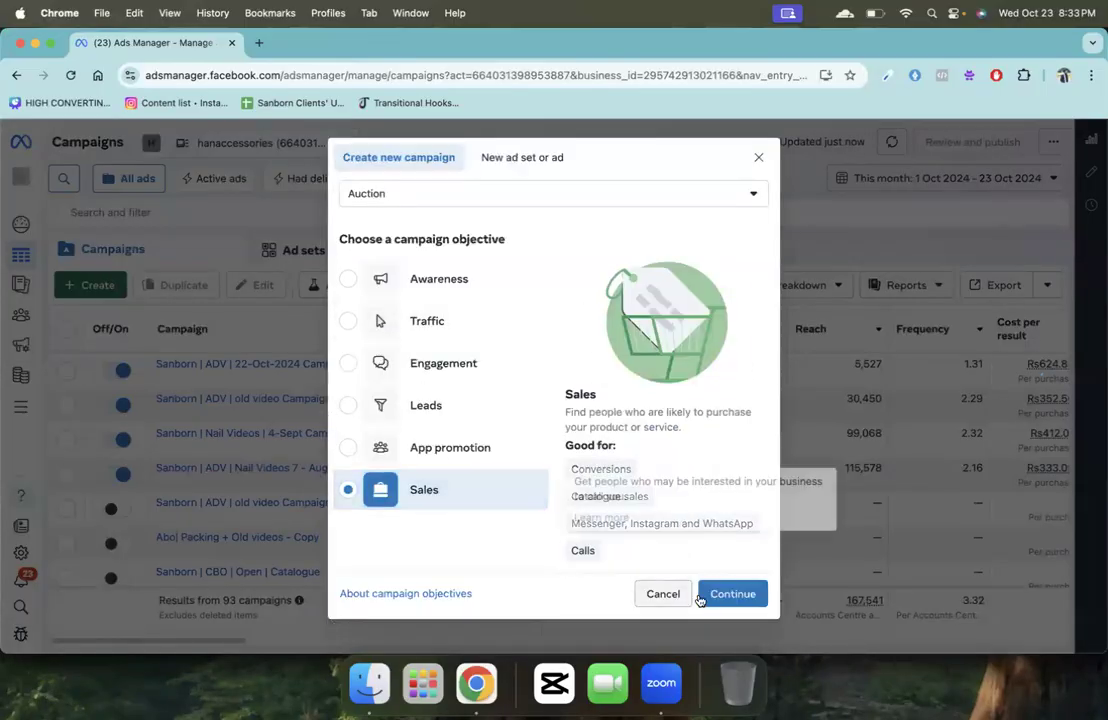
{"action": "left_click", "coordinate": [715, 594]}
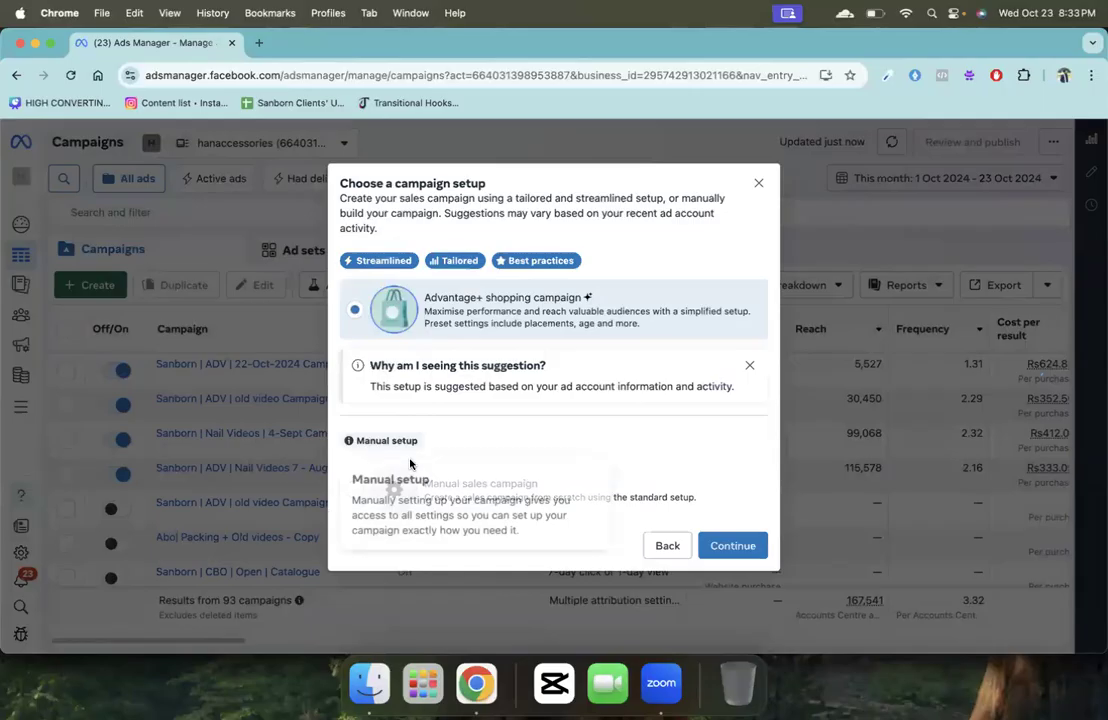
{"action": "left_click", "coordinate": [465, 487]}
{"action": "left_click", "coordinate": [745, 545]}
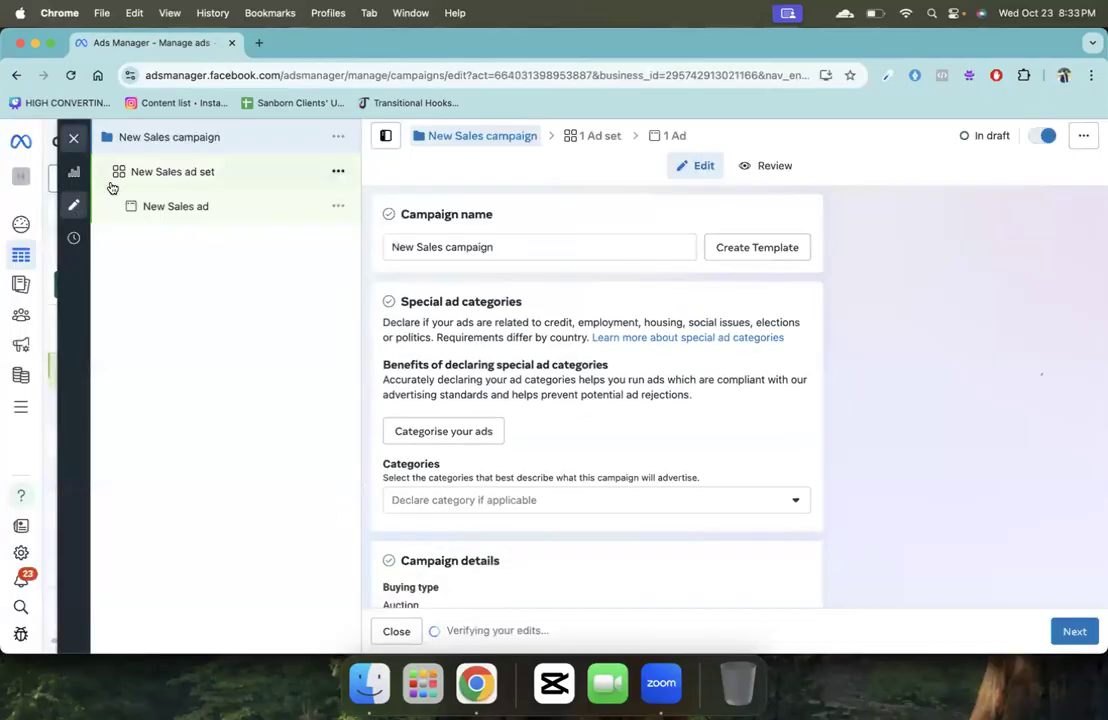
{"action": "left_click", "coordinate": [120, 180]}
{"action": "scroll", "coordinate": [522, 402], "scroll_direction": "down", "scroll_amount": 15}
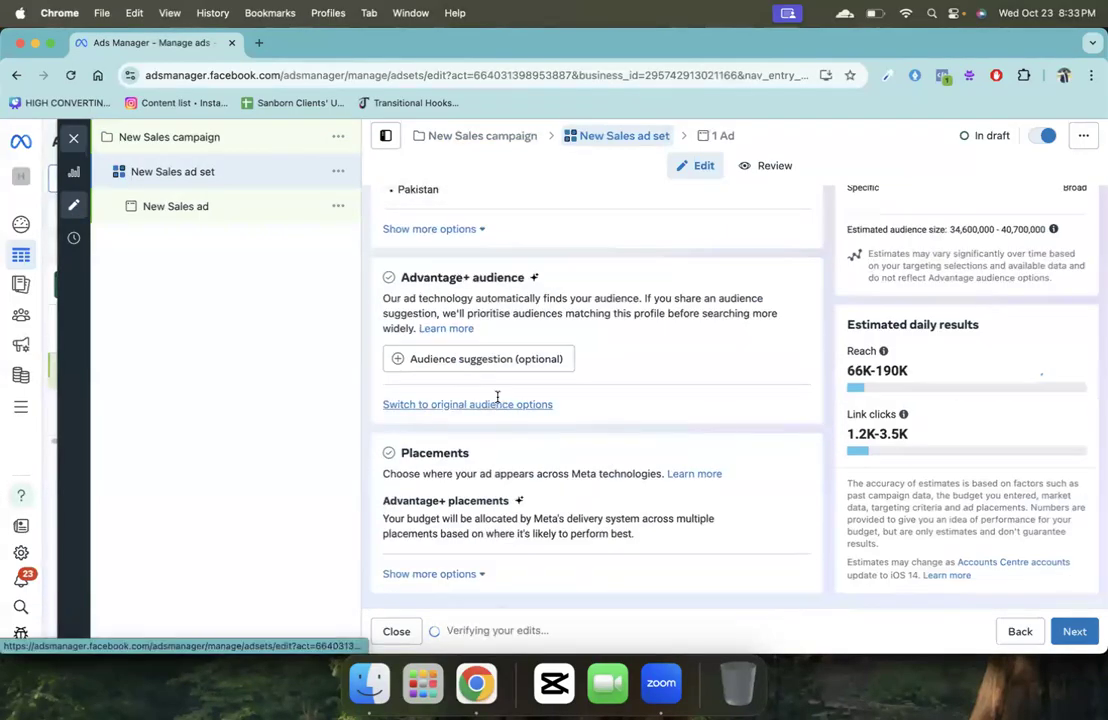
Step: Return to the notes and add the line "ALWAYS USE ORIGINAL AUDIENCE IN RETARGETTING" beneath the "Custom Audience - Retargeting:" heading
{"action": "key", "text": "super+grave"}
{"action": "left_click", "coordinate": [540, 486]}
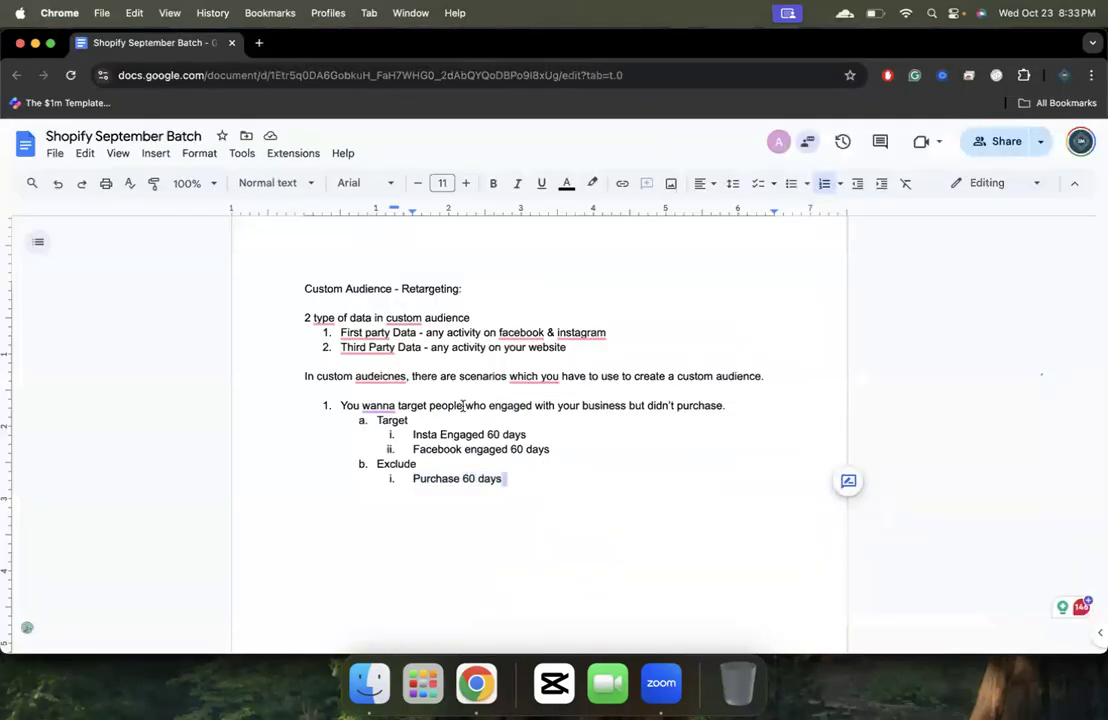
{"action": "left_click", "coordinate": [517, 292]}
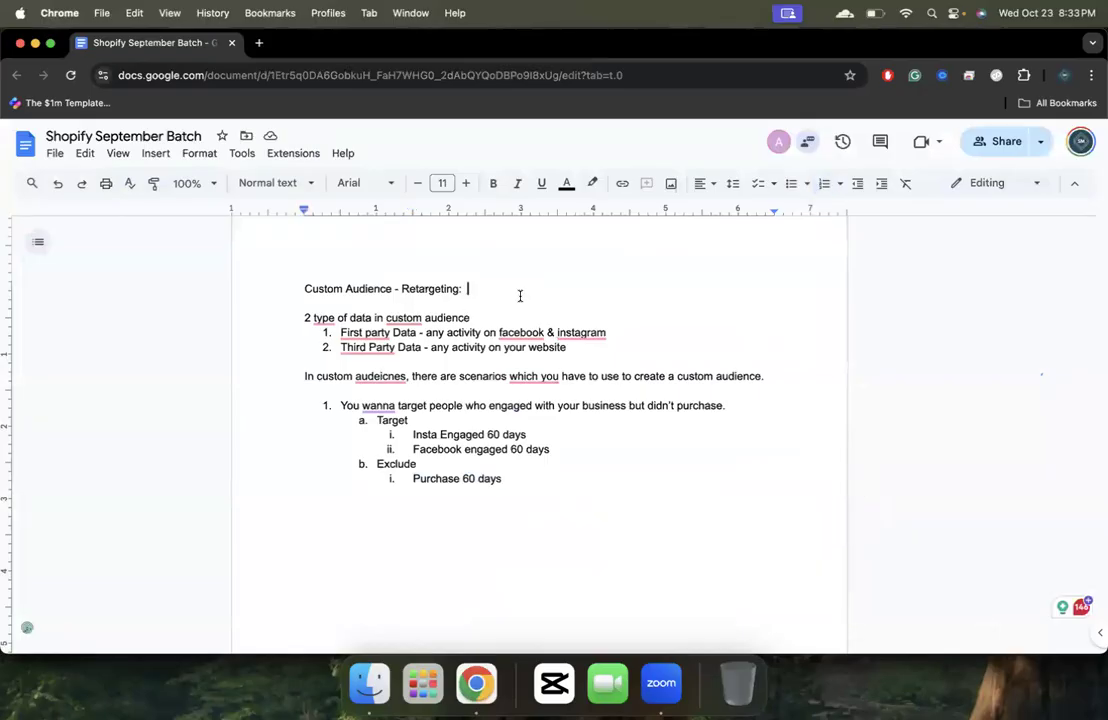
{"action": "key", "text": "Return"}
{"action": "key", "text": "Return"}
{"action": "key", "text": "BackSpace"}
{"action": "key", "text": "BackSpace"}
{"action": "key", "text": "Return"}
{"action": "key", "text": "Up"}
{"action": "type", "text": "ALWAYS USE OR"}
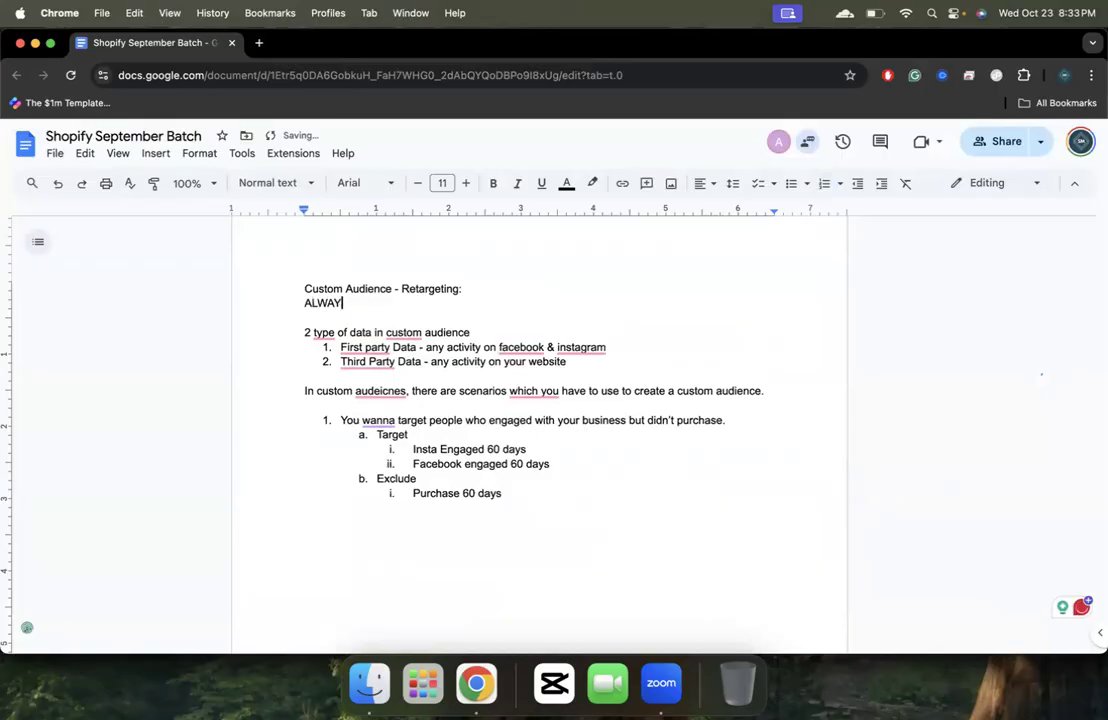
{"action": "type", "text": "GIN"}
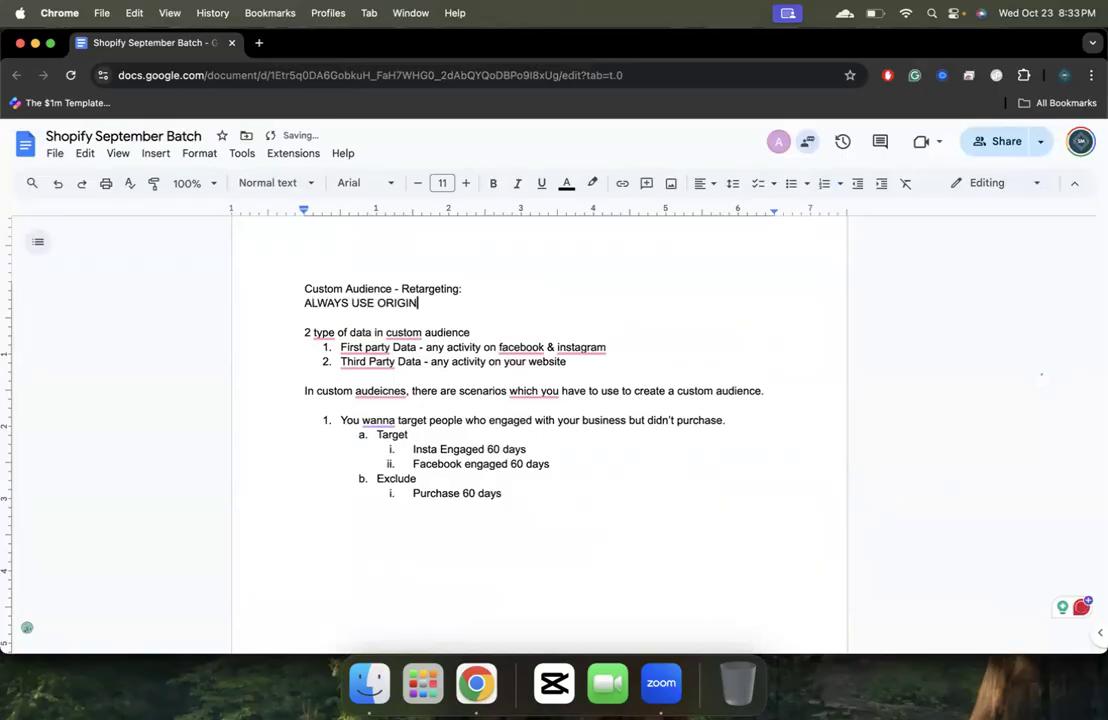
{"action": "type", "text": "AL AUDIENCE IN RETARGT"}
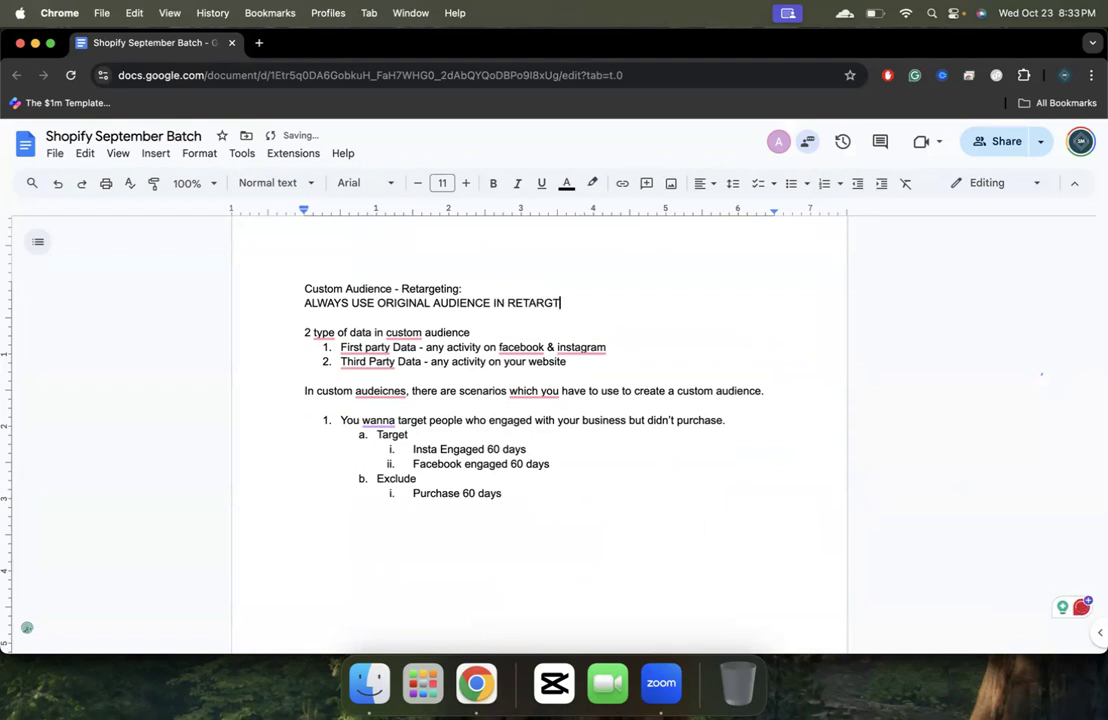
{"action": "key", "text": "BackSpace"}
{"action": "type", "text": "ETTING"}
Step: Switch to Ads Manager and change the ad set from Advantage+ audience to the original audience options
{"action": "key", "text": "super+grave"}
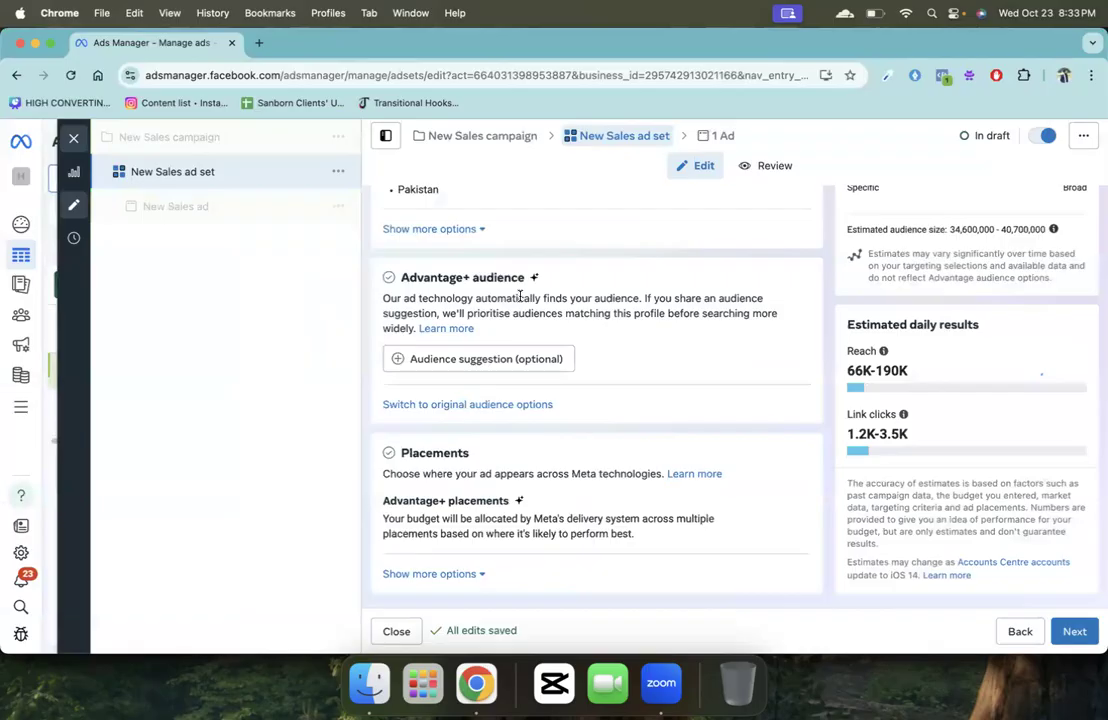
{"action": "left_click", "coordinate": [500, 404]}
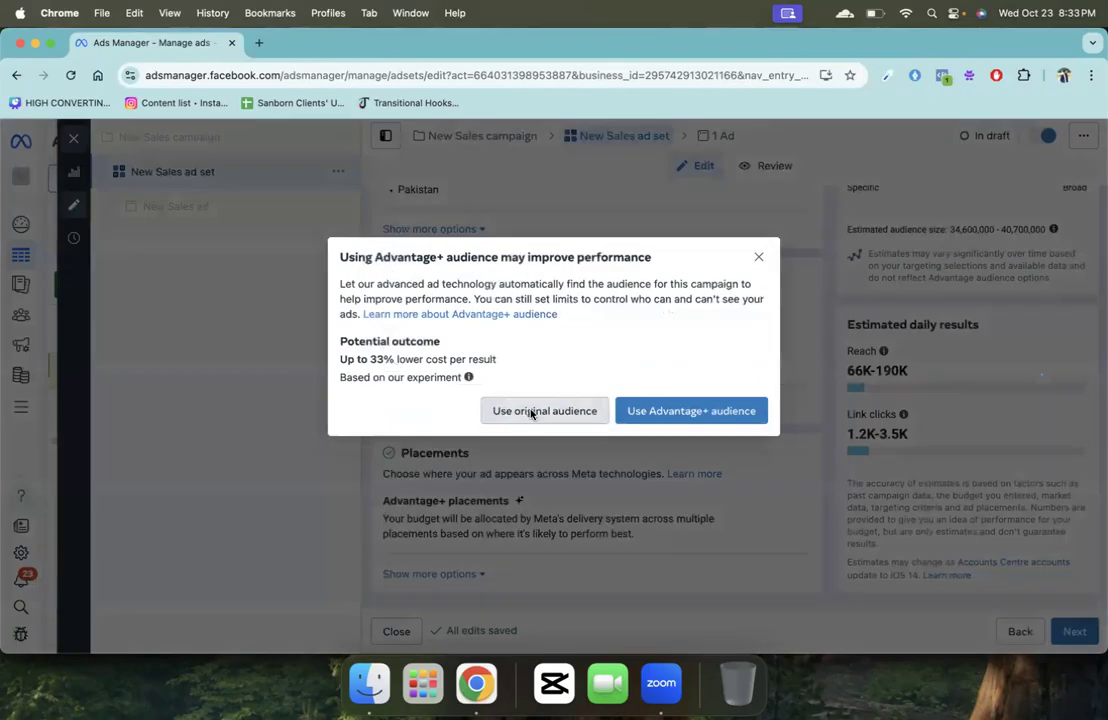
{"action": "left_click", "coordinate": [531, 412]}
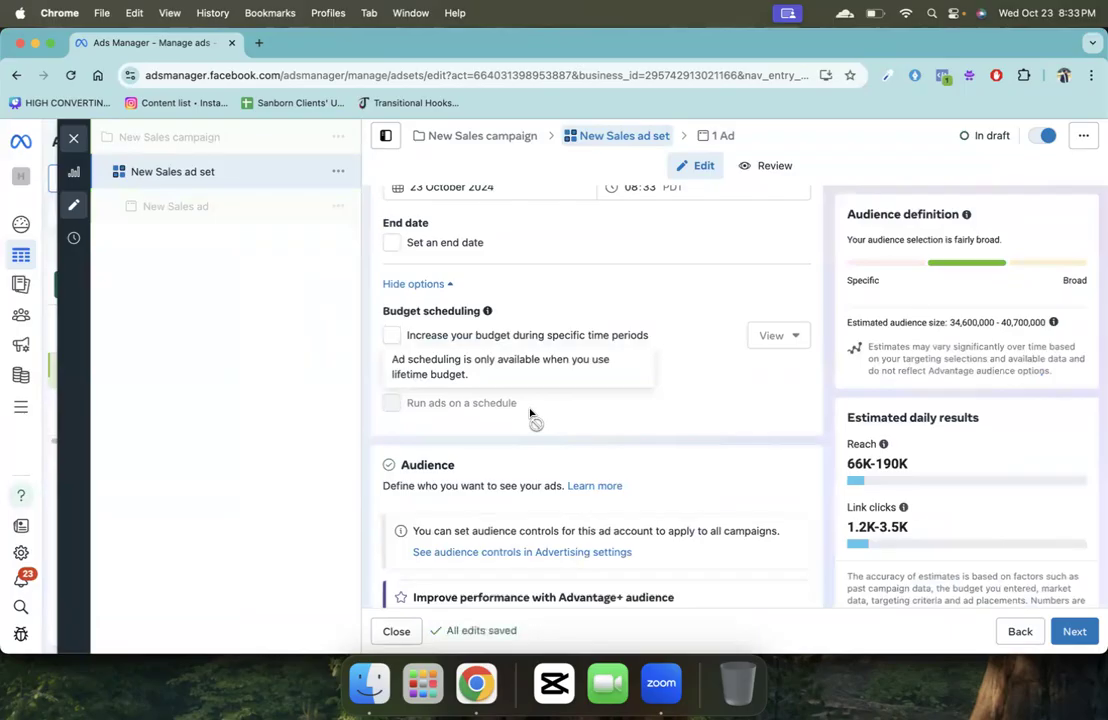
{"action": "scroll", "coordinate": [529, 418], "scroll_direction": "down", "scroll_amount": 5}
Step: In the notes, extend the capitalised line with ". DOESN'T MATTER THE AUDIENCE SIZE"
{"action": "key", "text": "super+grave"}
{"action": "type", "text": "."}
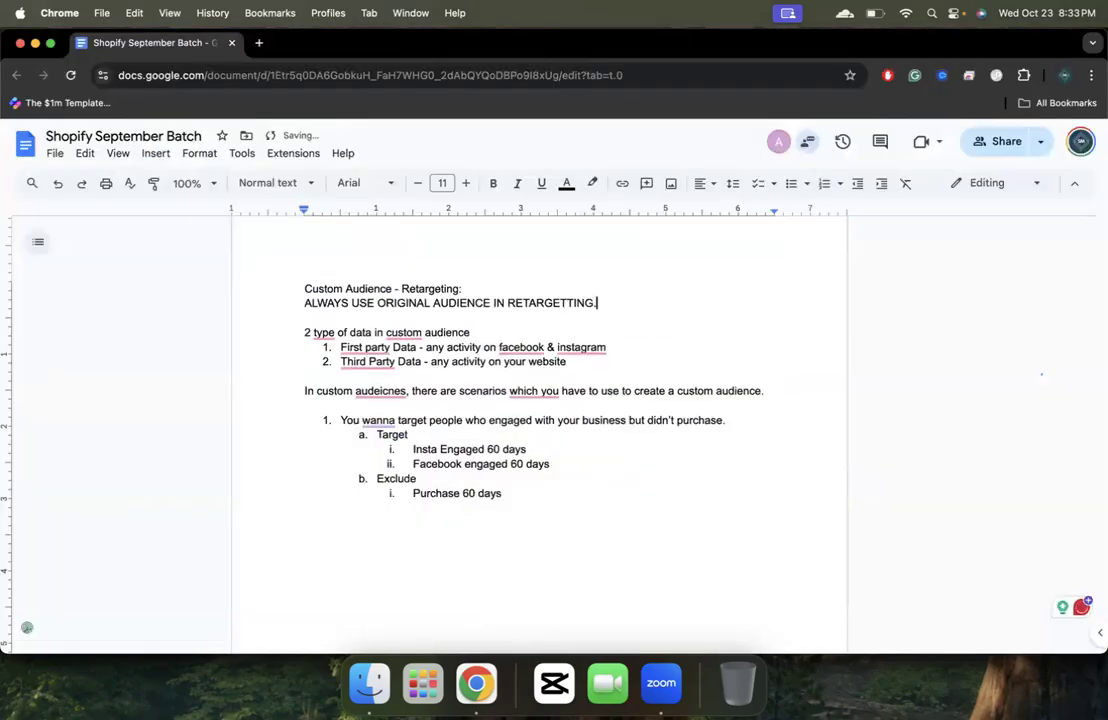
{"action": "type", "text": " DOESN'T MATTER THE AUDIENCE"}
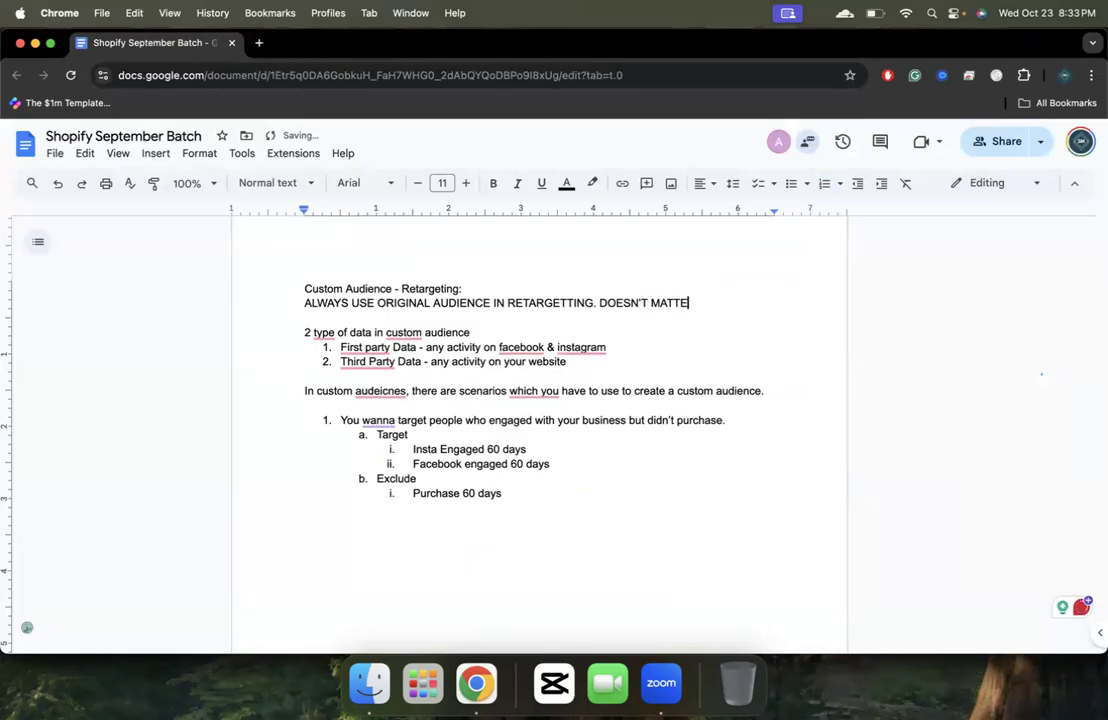
{"action": "type", "text": " SIZE"}
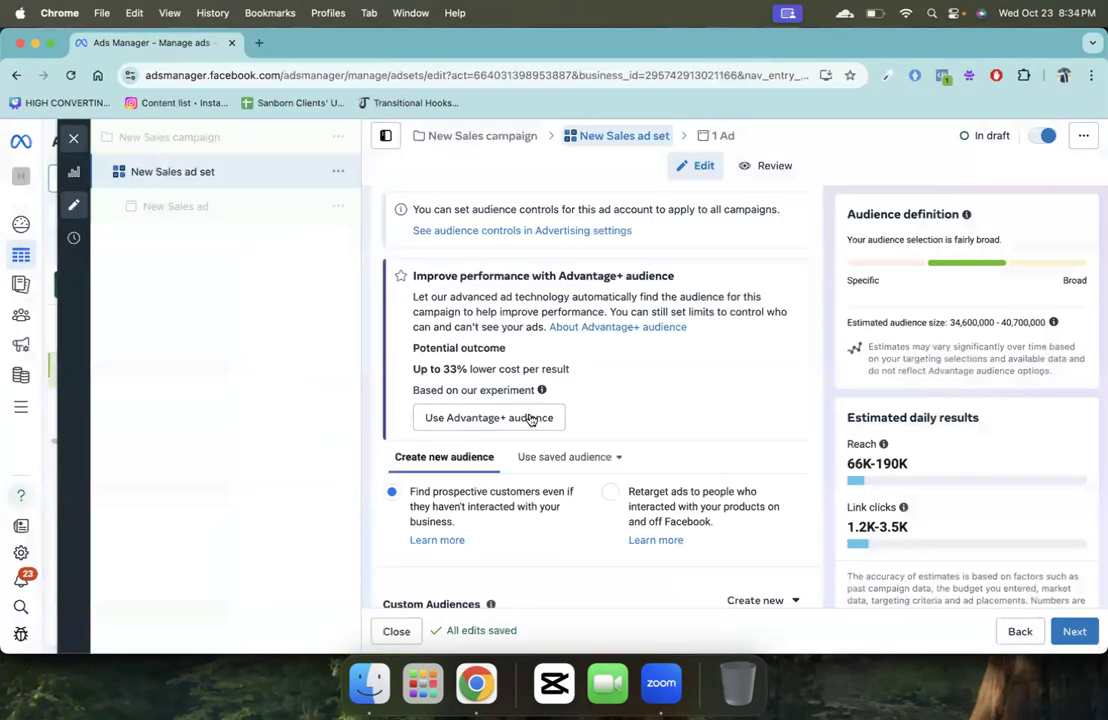
Step: Switch to Ads Manager and turn off Advantage+ catalogue ads for the new Sales campaign
{"action": "scroll", "coordinate": [530, 416], "scroll_direction": "up", "scroll_amount": 3}
{"action": "scroll", "coordinate": [549, 354], "scroll_direction": "down", "scroll_amount": 4}
{"action": "scroll", "coordinate": [549, 354], "scroll_direction": "up", "scroll_amount": 5}
{"action": "left_click", "coordinate": [284, 138]}
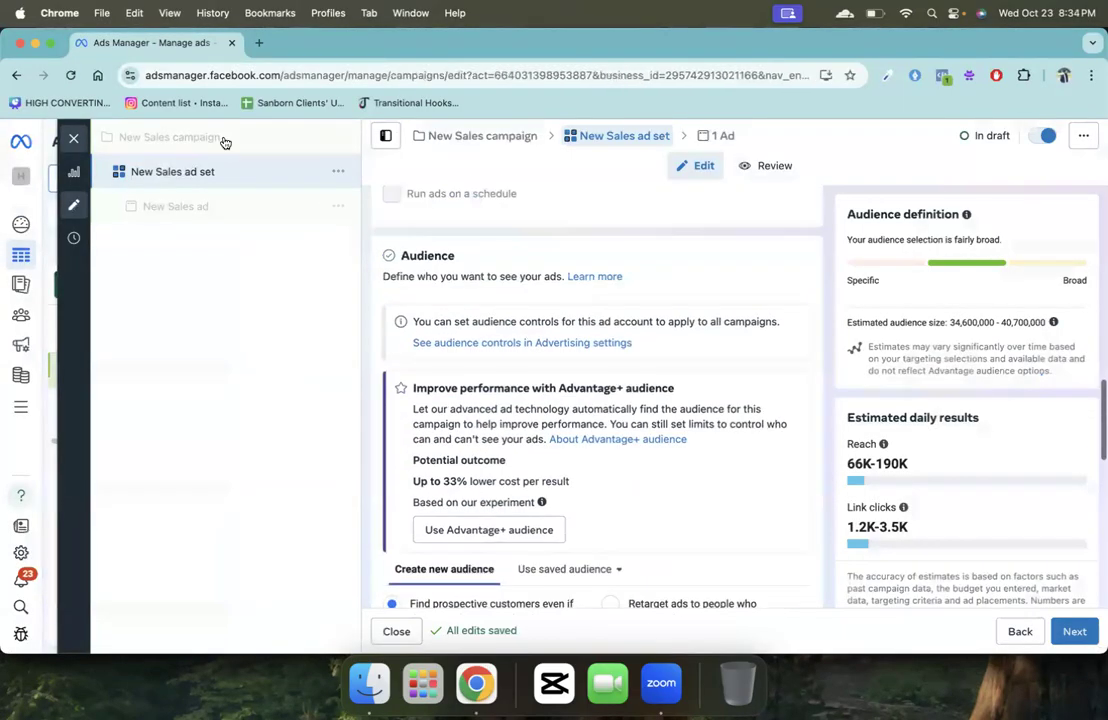
{"action": "scroll", "coordinate": [638, 433], "scroll_direction": "down", "scroll_amount": 5}
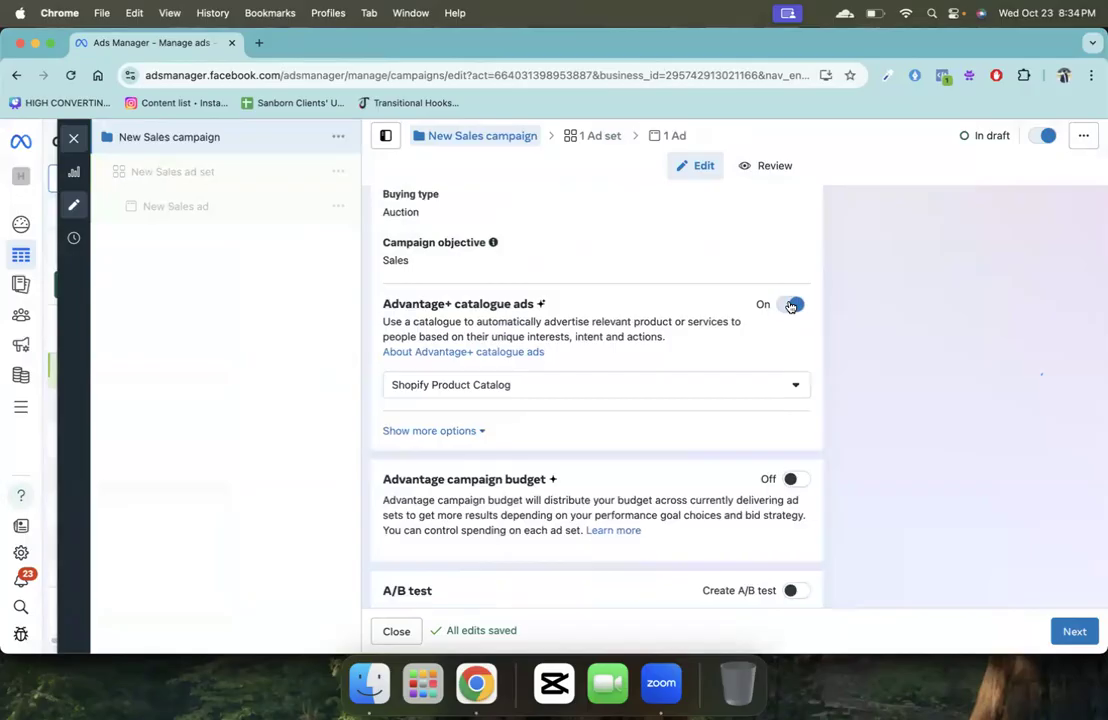
{"action": "left_click", "coordinate": [791, 303]}
Step: Add "Instagram Engaged | 60 Days" to the ad set's included custom audiences
{"action": "left_click", "coordinate": [262, 168]}
{"action": "scroll", "coordinate": [494, 339], "scroll_direction": "down", "scroll_amount": 15}
{"action": "scroll", "coordinate": [494, 339], "scroll_direction": "down", "scroll_amount": 10}
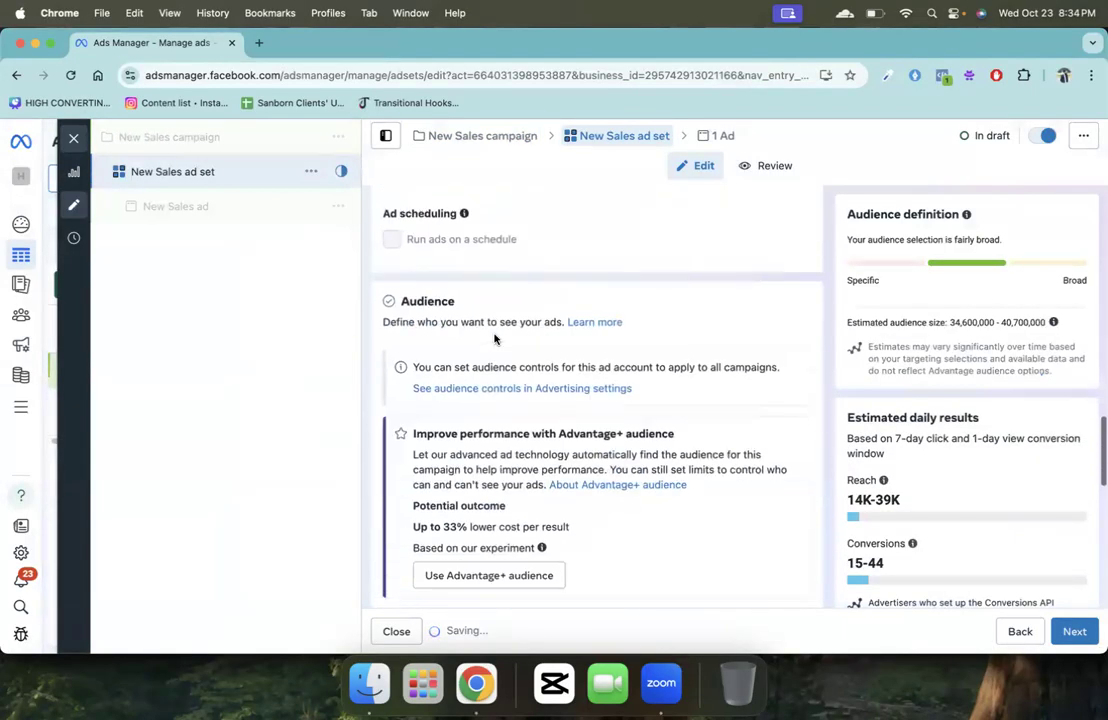
{"action": "left_click", "coordinate": [449, 300]}
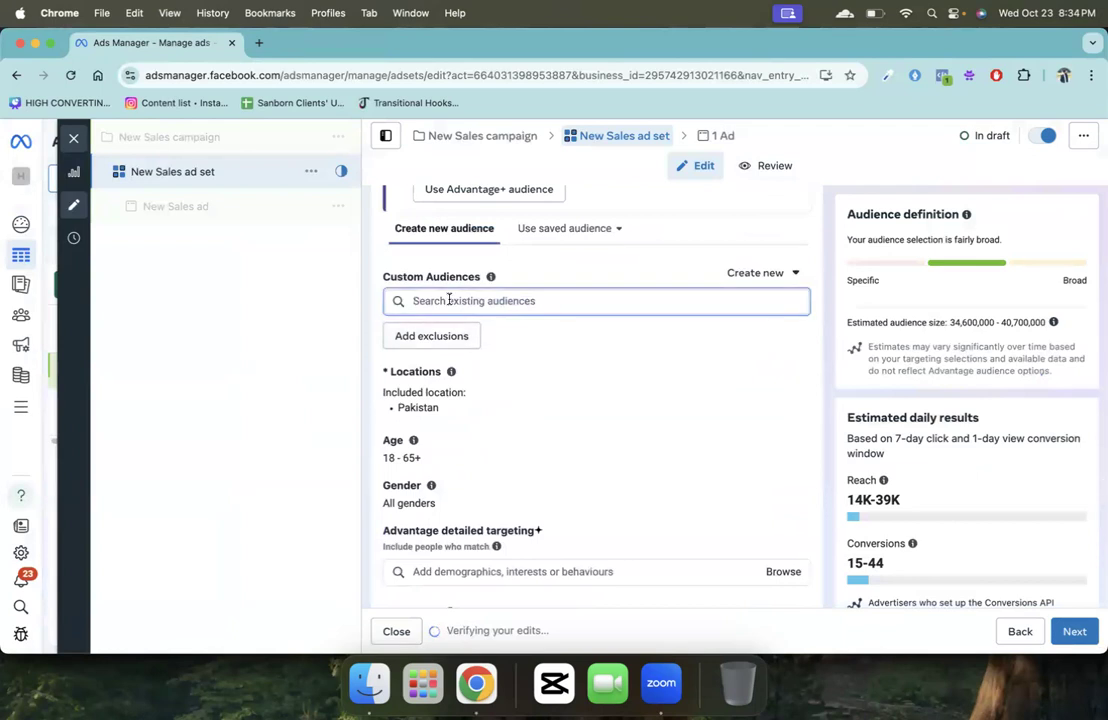
{"action": "type", "text": "insta"}
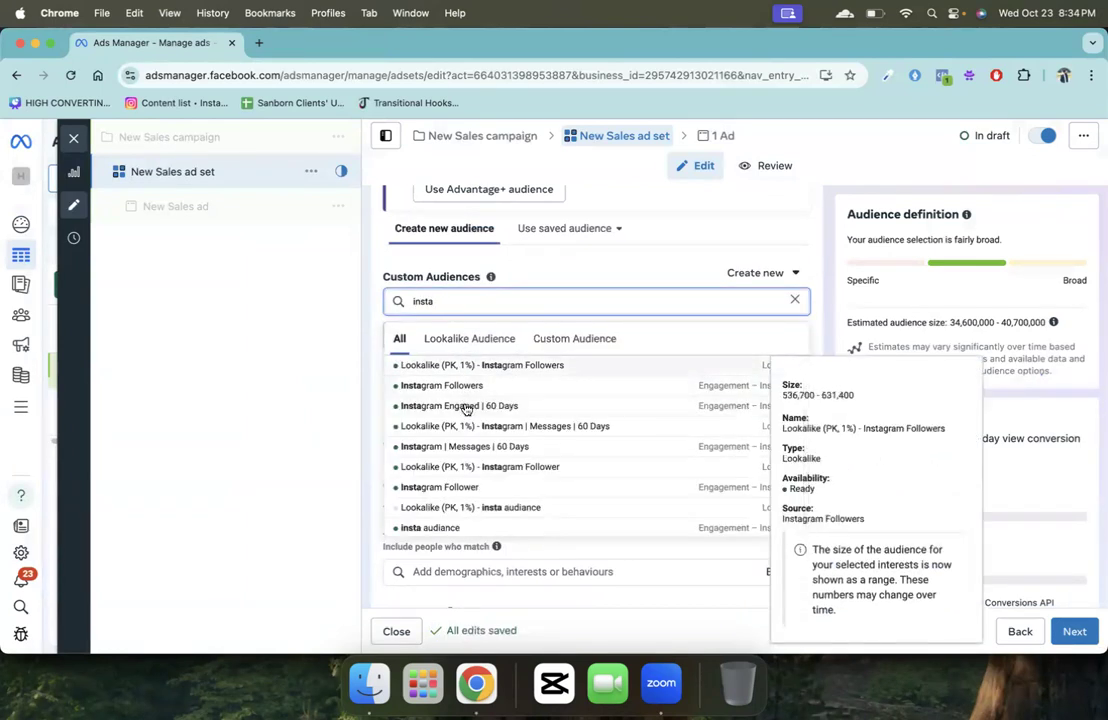
{"action": "left_click", "coordinate": [467, 407]}
Step: Find the engagement audiences and include "Facebook Page Engaged | 60 Days" in the ad set as well
{"action": "left_click", "coordinate": [480, 370]}
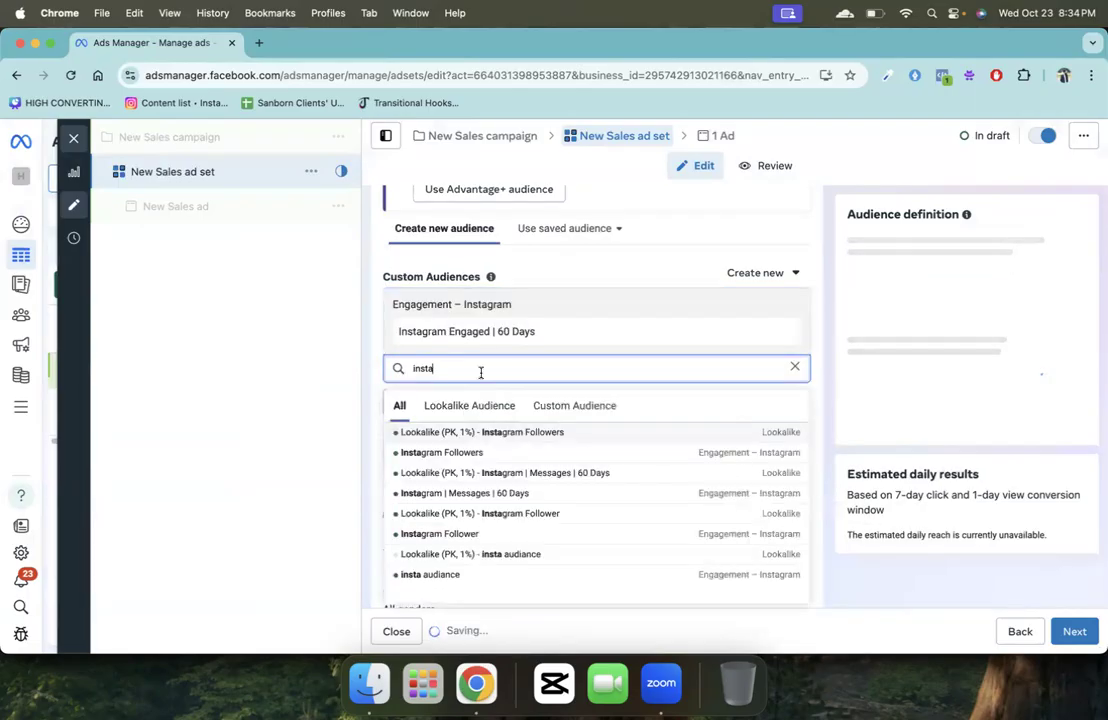
{"action": "key", "text": "BackSpace"}
{"action": "key", "text": "BackSpace"}
{"action": "key", "text": "BackSpace"}
{"action": "key", "text": "BackSpace"}
{"action": "key", "text": "BackSpace"}
{"action": "type", "text": "engage"}
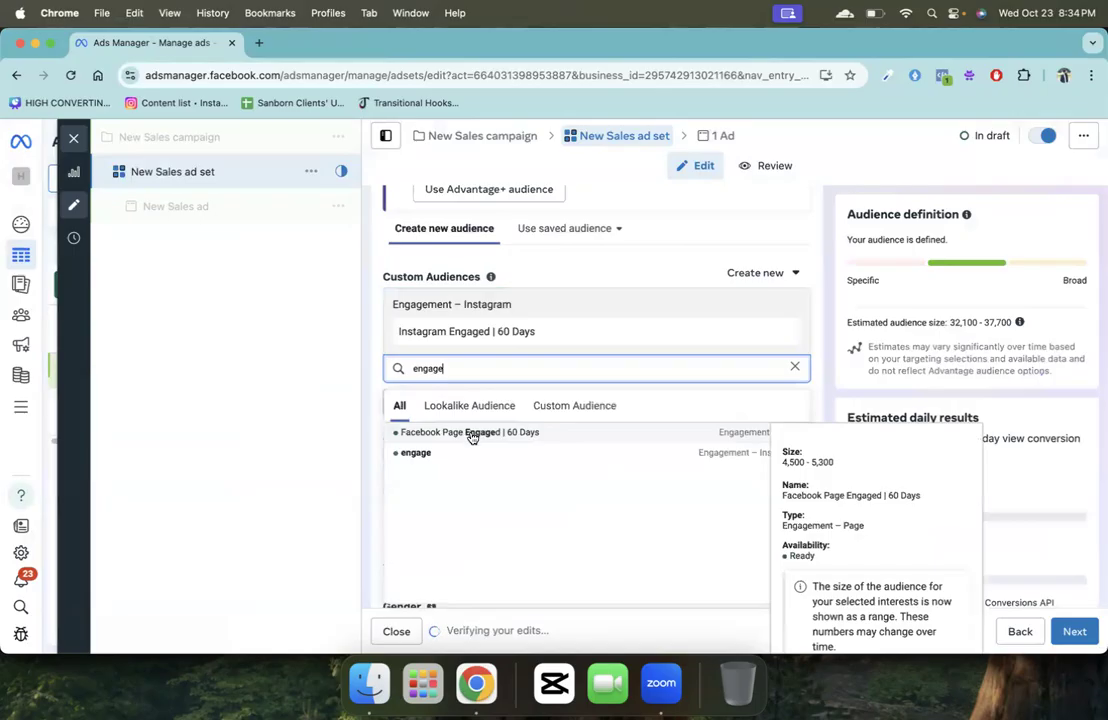
{"action": "left_click", "coordinate": [470, 434]}
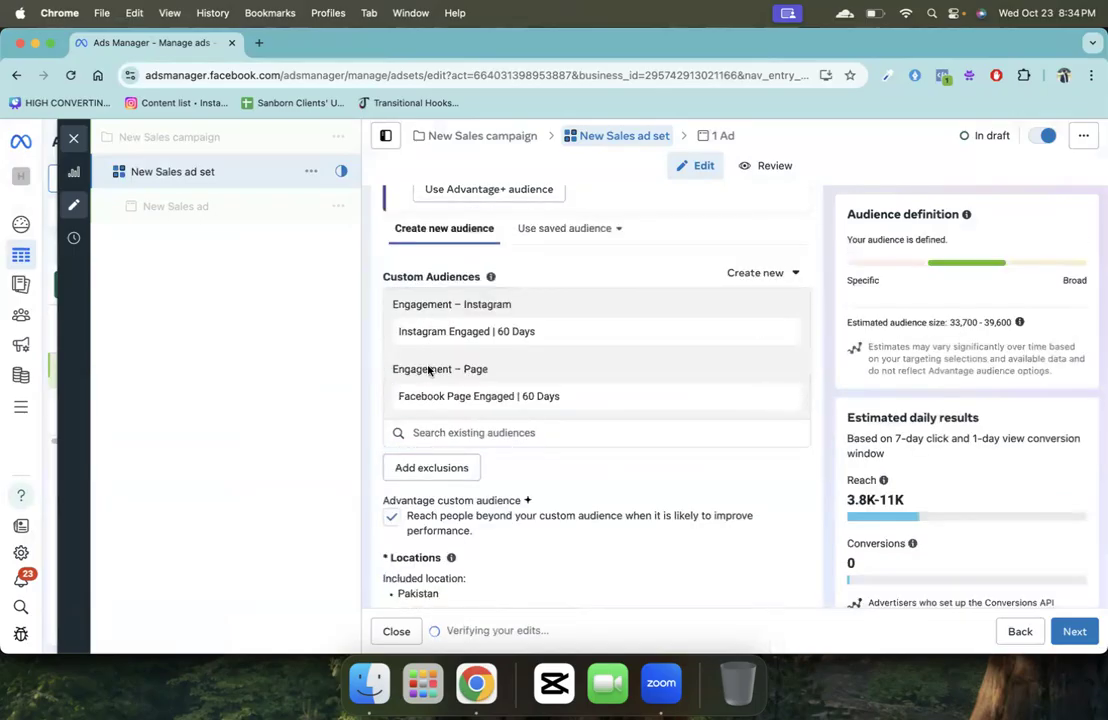
Step: Exclude the website audience "Purchase | 60 Days" and turn off Advantage custom audience for the ad set
{"action": "left_click", "coordinate": [432, 470]}
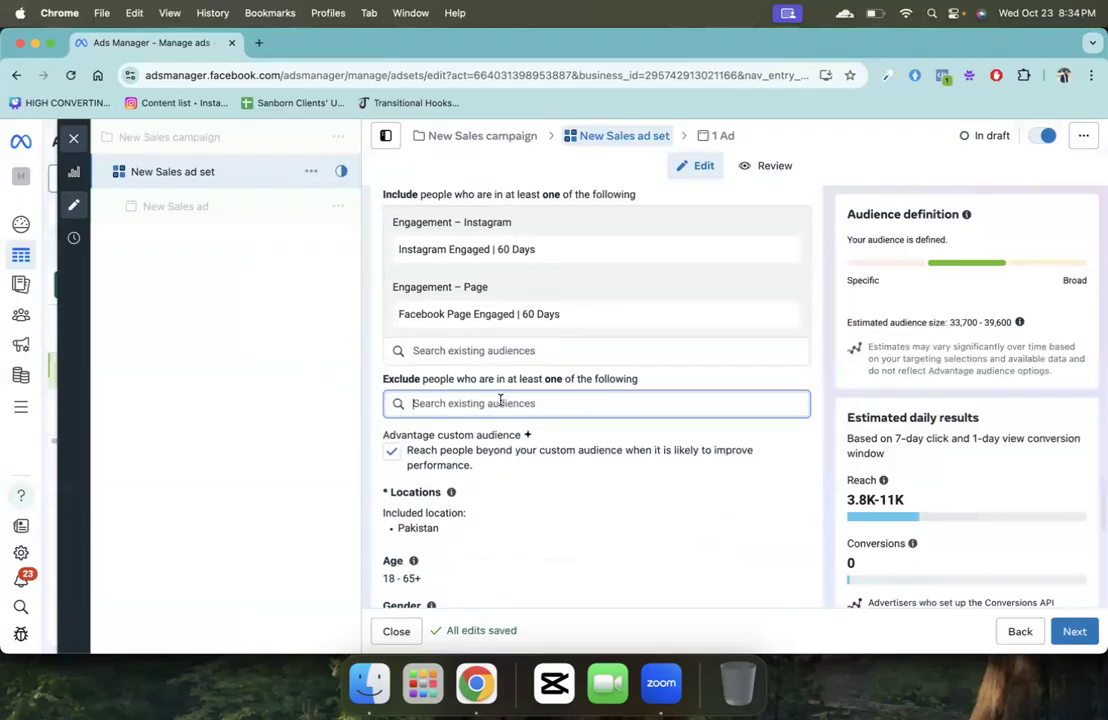
{"action": "type", "text": "purchja"}
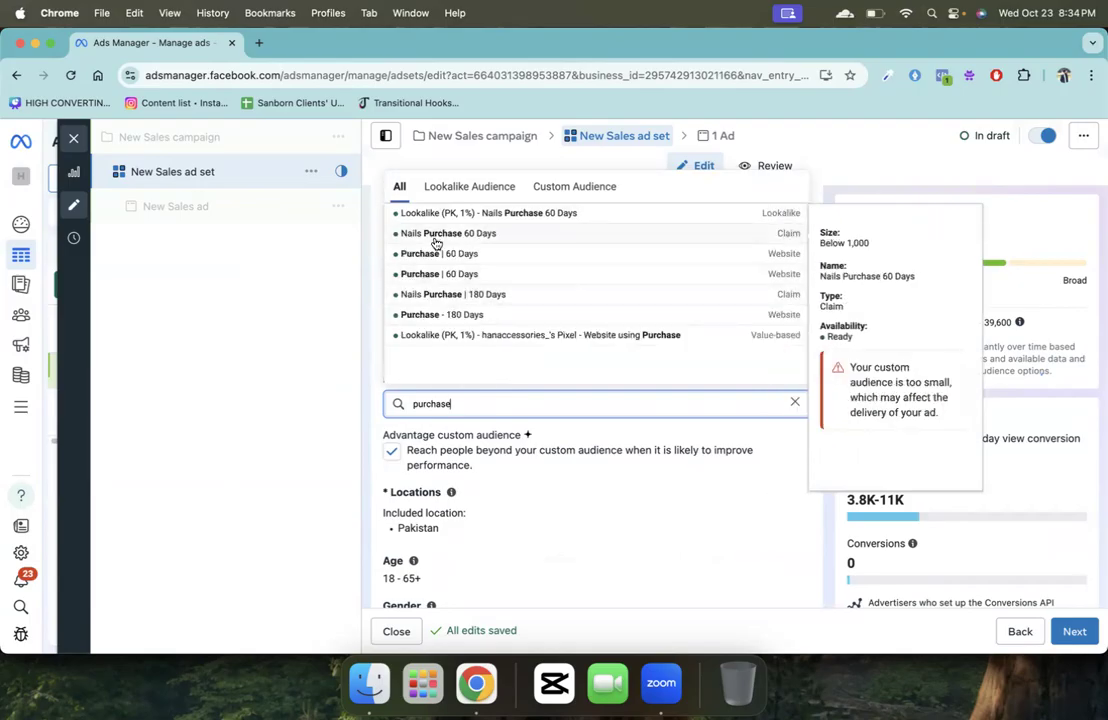
{"action": "left_click", "coordinate": [436, 259]}
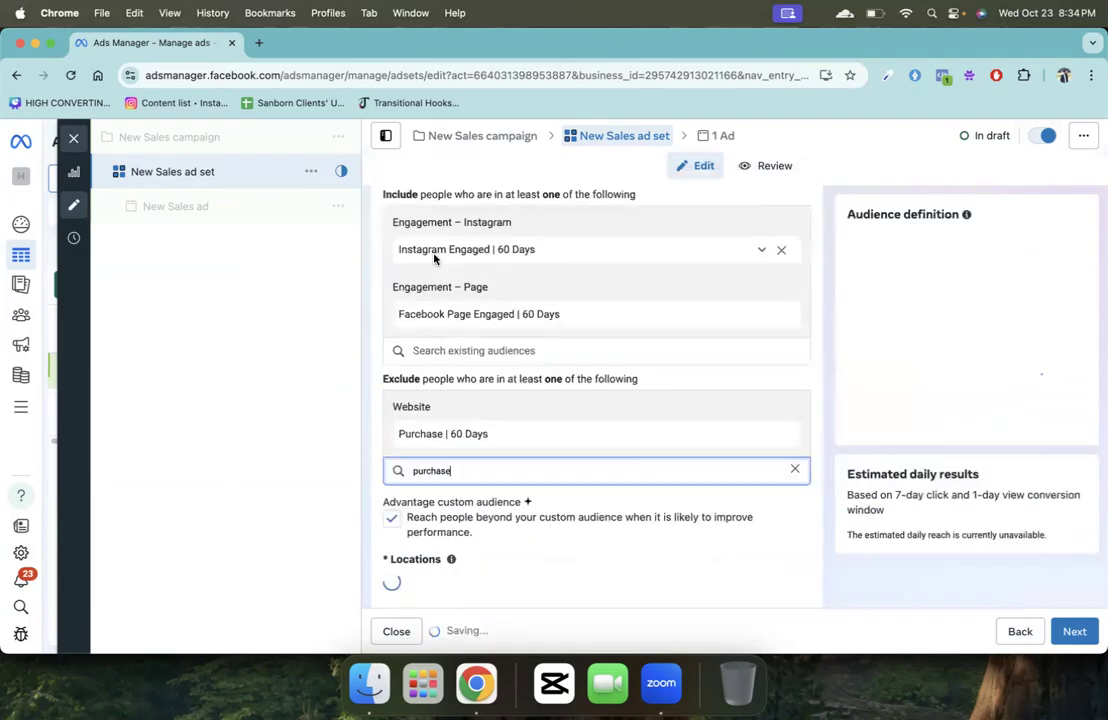
{"action": "left_click", "coordinate": [393, 519]}
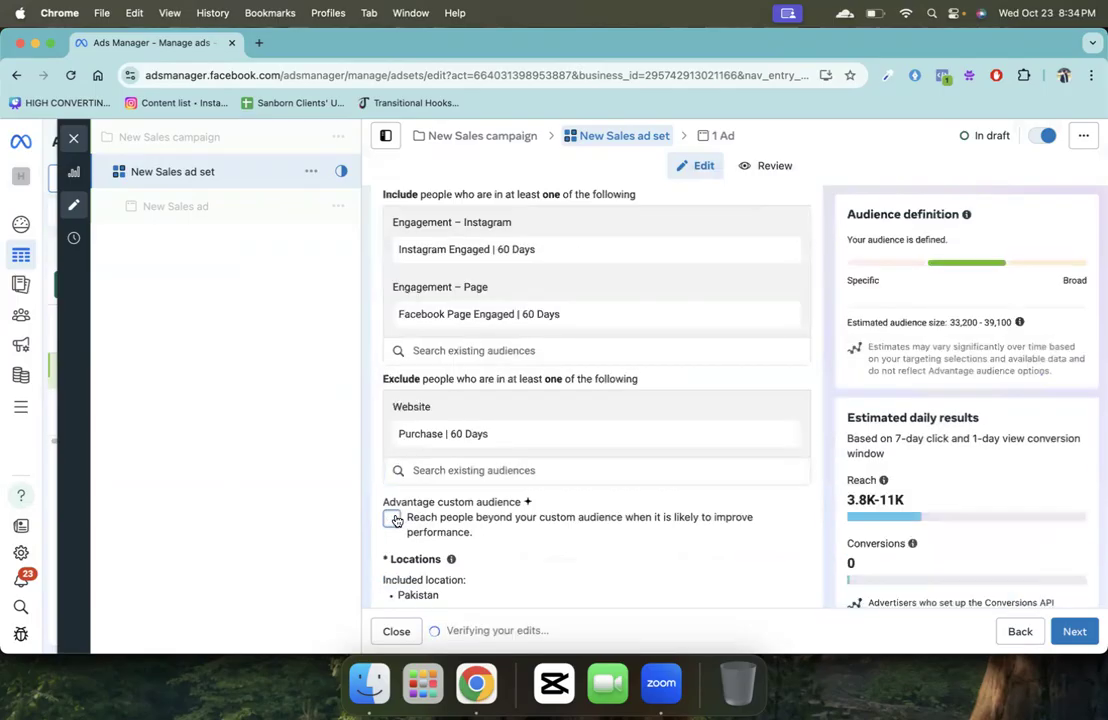
{"action": "left_click_drag", "start_coordinate": [401, 249], "coordinate": [562, 323]}
{"action": "left_click_drag", "start_coordinate": [603, 430], "coordinate": [366, 443]}
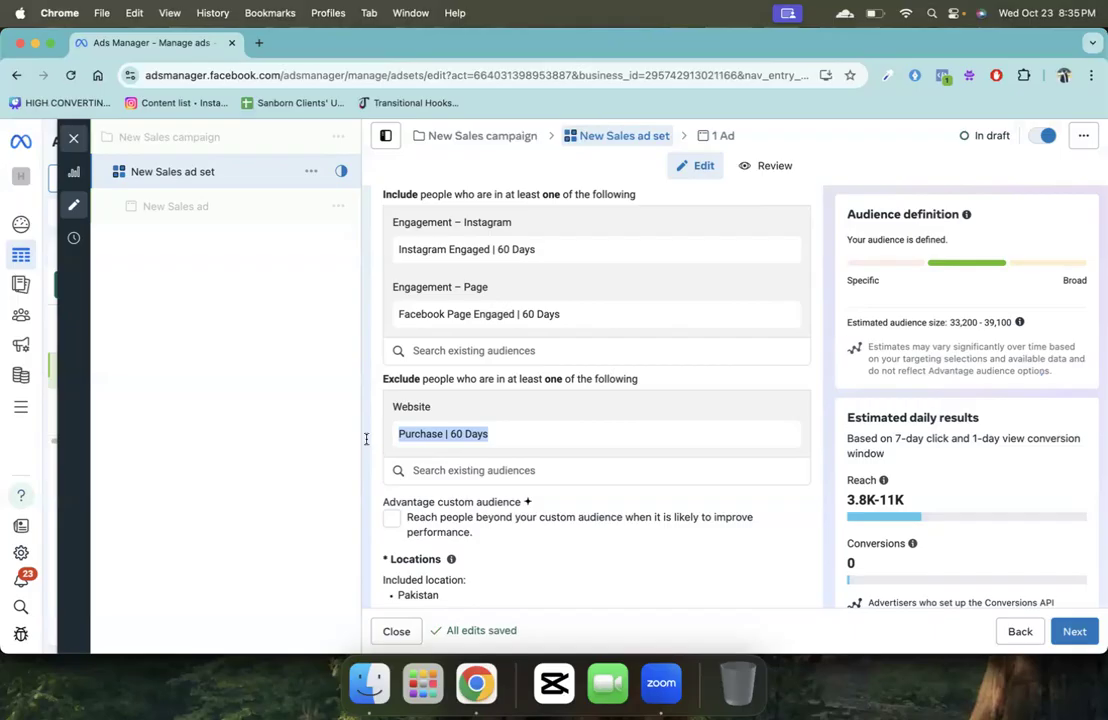
Step: Return to the notes and add the second numbered scenario, "You wanna upsell a product to your customer."
{"action": "key", "text": "super+grave"}
{"action": "left_click", "coordinate": [537, 509]}
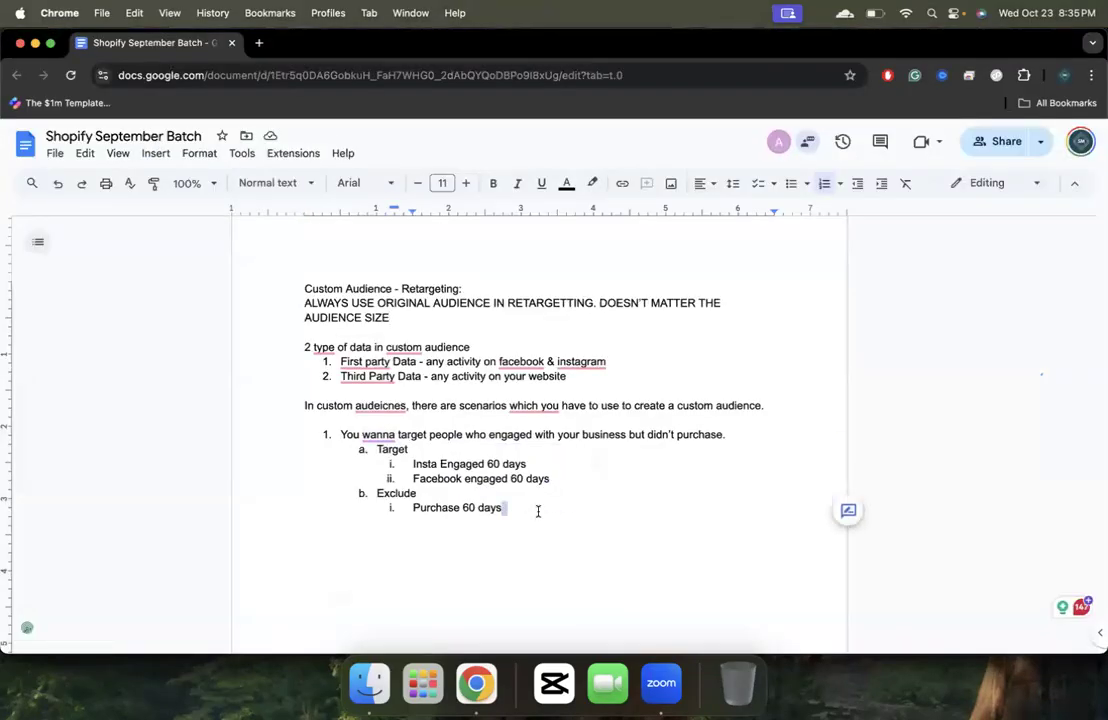
{"action": "key", "text": "shift+Up"}
{"action": "key", "text": "shift+Up"}
{"action": "key", "text": "shift+Up"}
{"action": "key", "text": "shift+Up"}
{"action": "key", "text": "shift+Up"}
{"action": "key", "text": "shift+Up"}
{"action": "left_click", "coordinate": [529, 527]}
{"action": "key", "text": "Return"}
{"action": "key", "text": "shift+Tab"}
{"action": "key", "text": "shift+Tab"}
{"action": "type", "text": "You "}
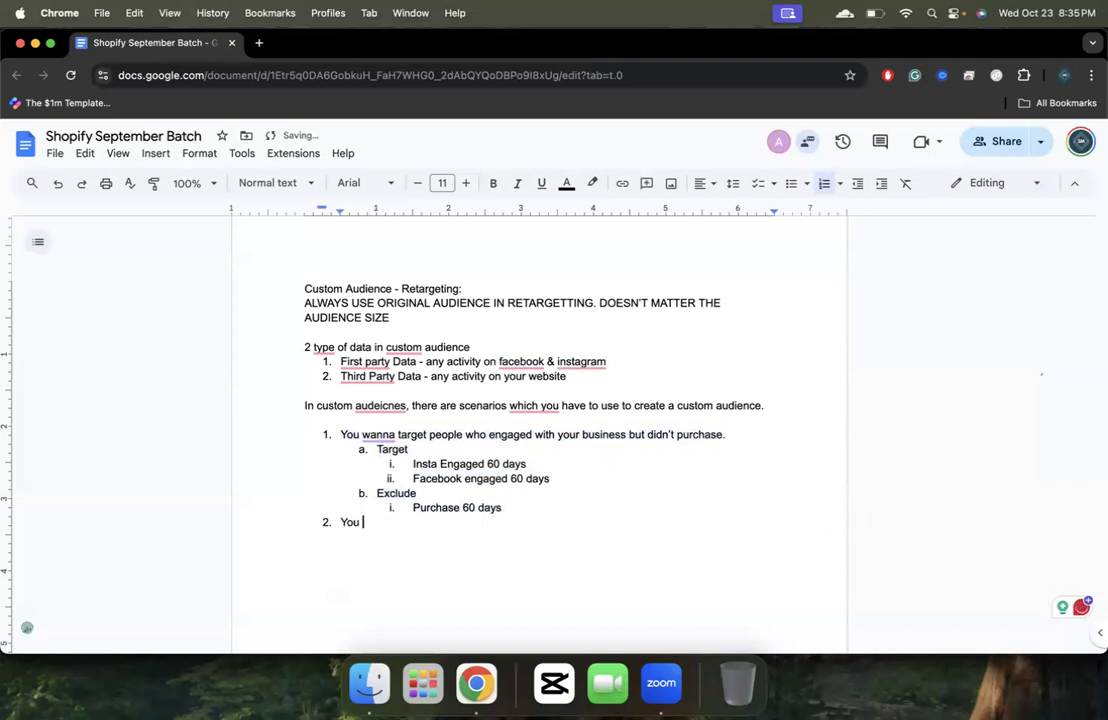
{"action": "type", "text": "wanna upsell a product to your customer."}
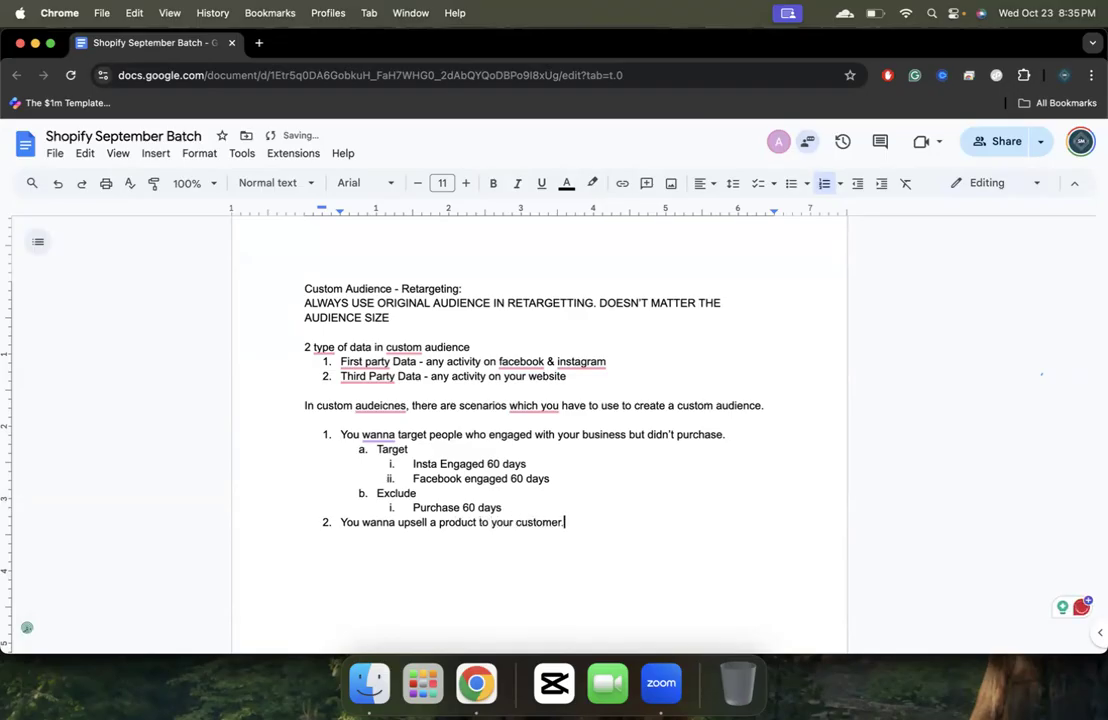
Step: Switch to Ads Manager and remove the Facebook Page and Instagram 60-day engaged audiences from the ad set's inclusions
{"action": "key", "text": "super+grave"}
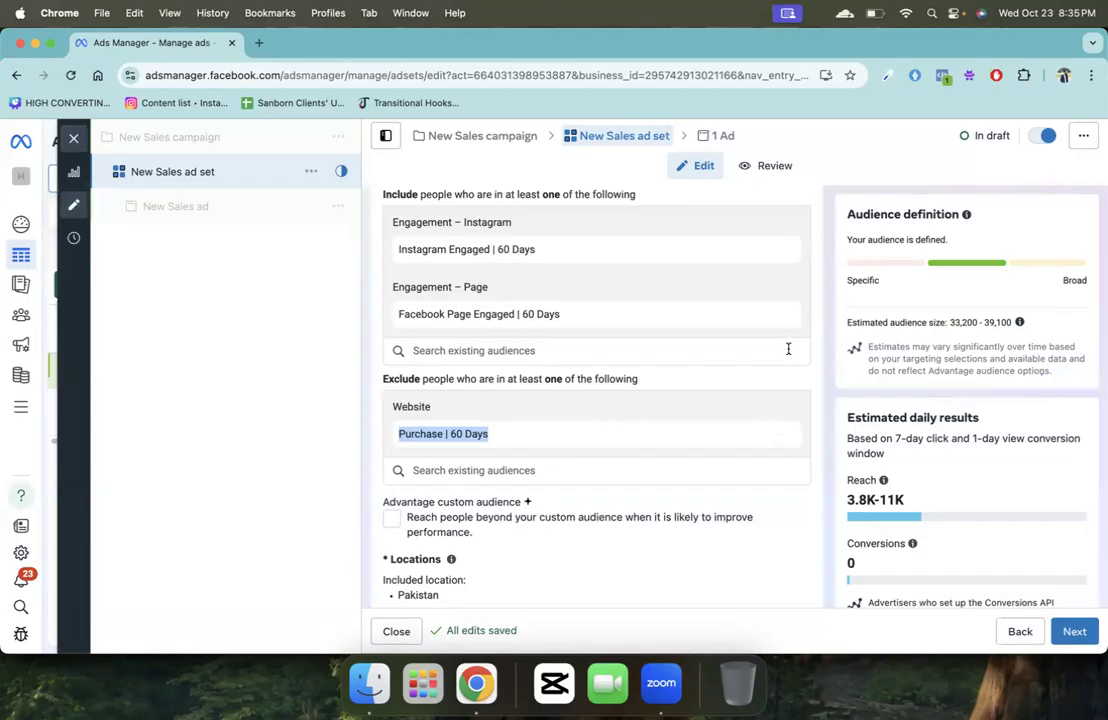
{"action": "left_click", "coordinate": [781, 314]}
{"action": "left_click", "coordinate": [781, 250]}
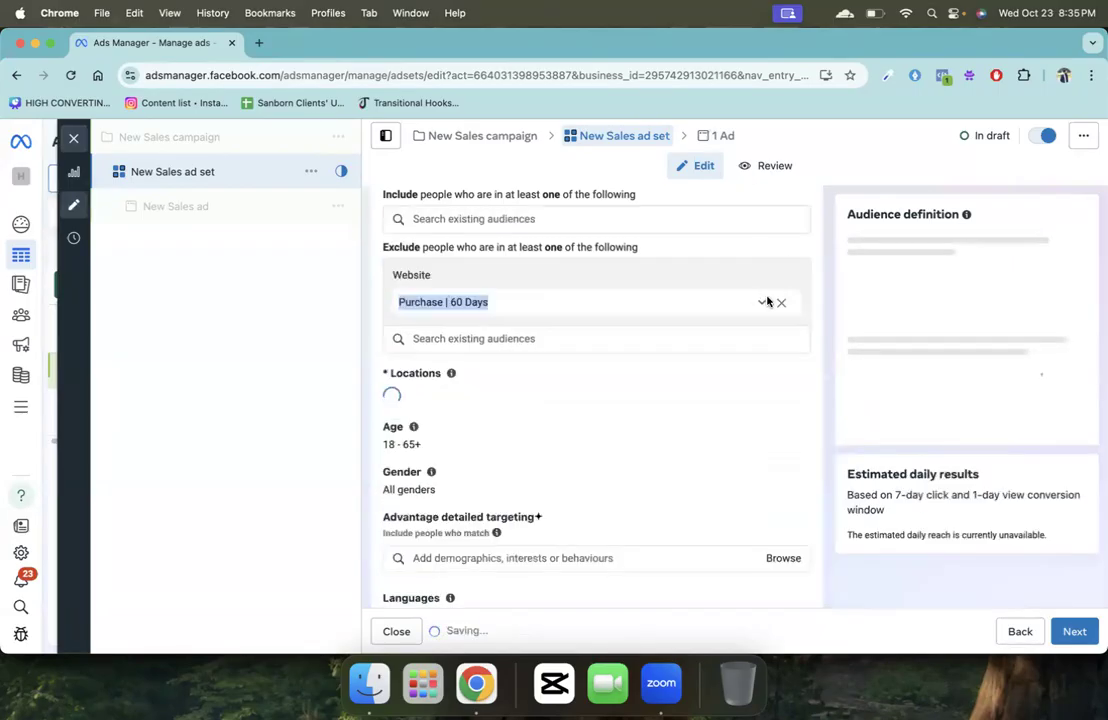
Step: Remove the website audience "Purchase | 60 Days" from the ad set's exclusions and include it instead
{"action": "left_click", "coordinate": [779, 302]}
{"action": "left_click", "coordinate": [495, 338]}
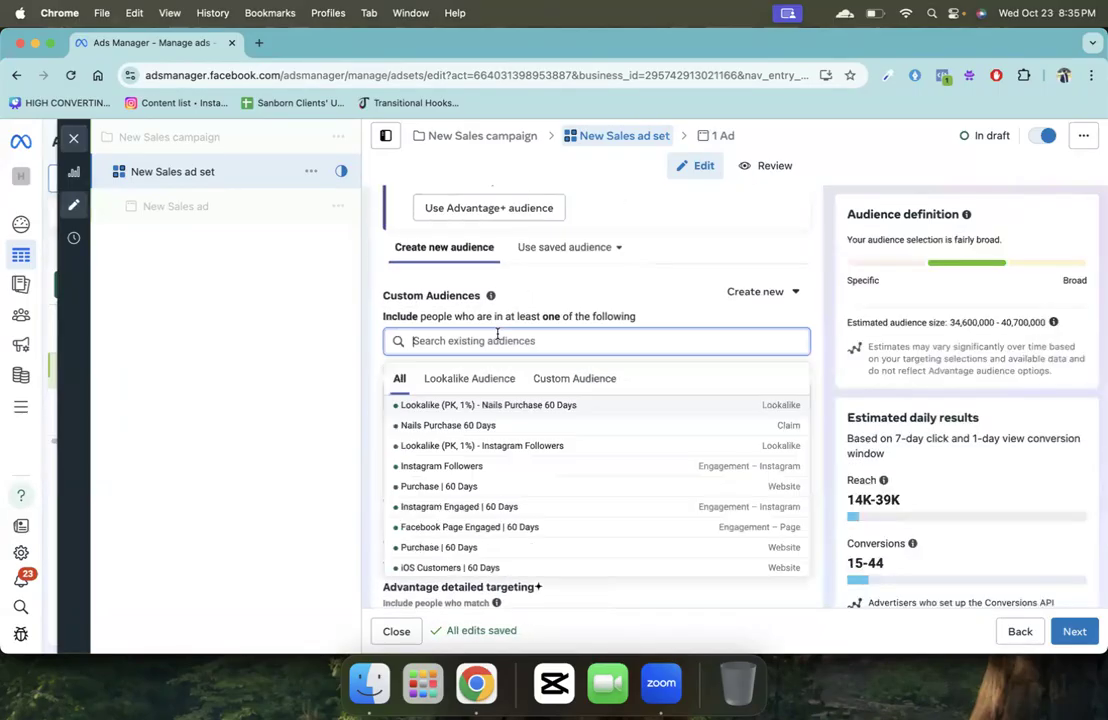
{"action": "type", "text": "purcha"}
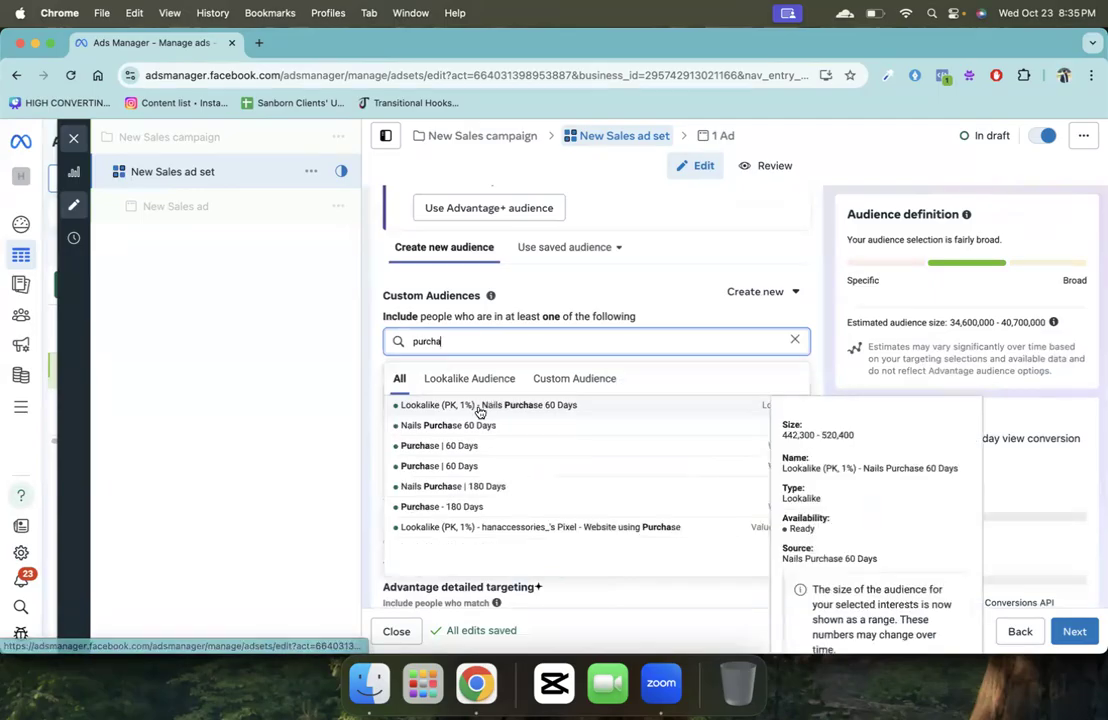
{"action": "left_click", "coordinate": [455, 446]}
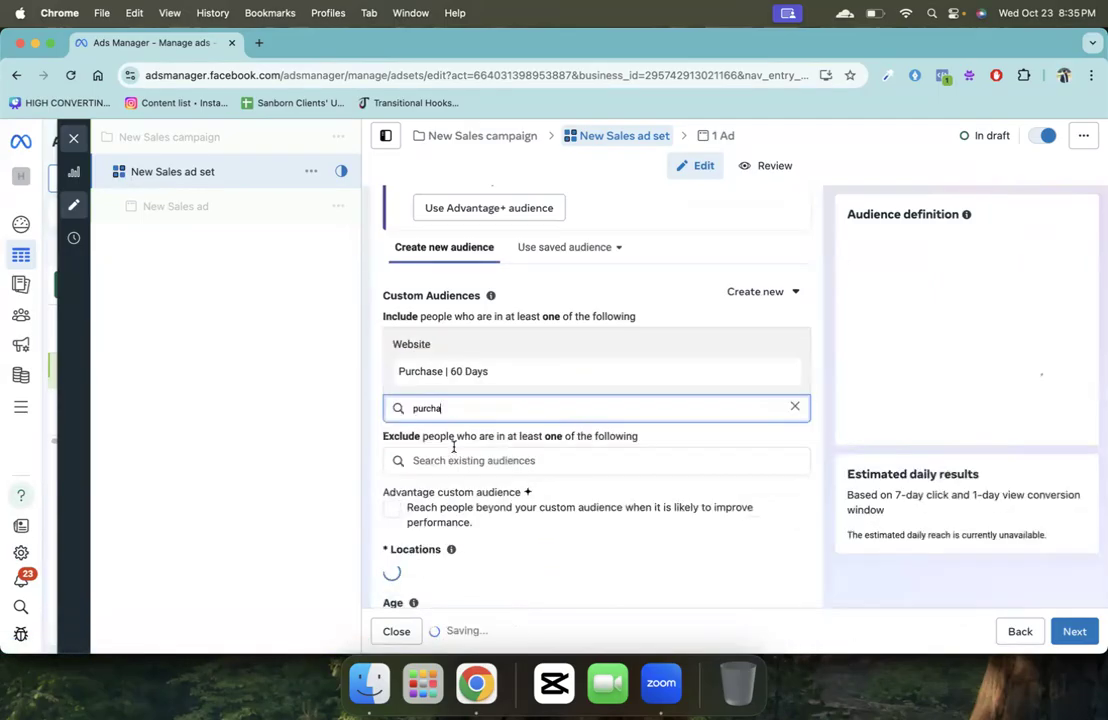
{"action": "triple_click", "coordinate": [445, 376]}
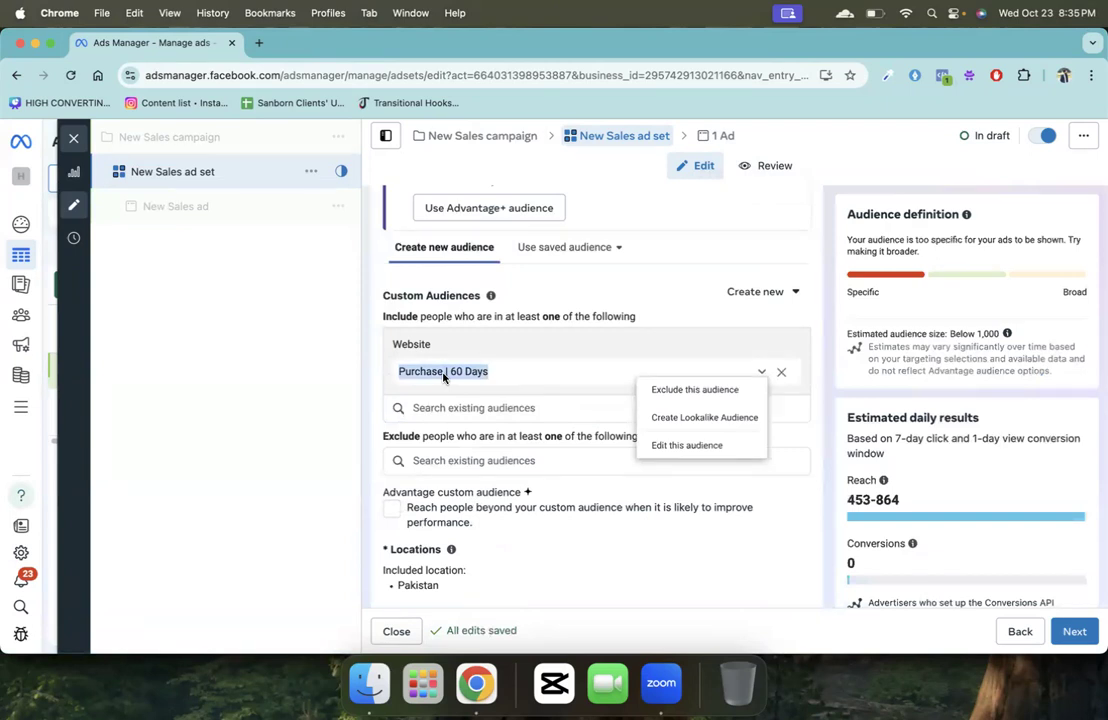
Step: Switch to the notes and add the sub-point "You are selling 2 different niches" under the second scenario
{"action": "key", "text": "super+grave"}
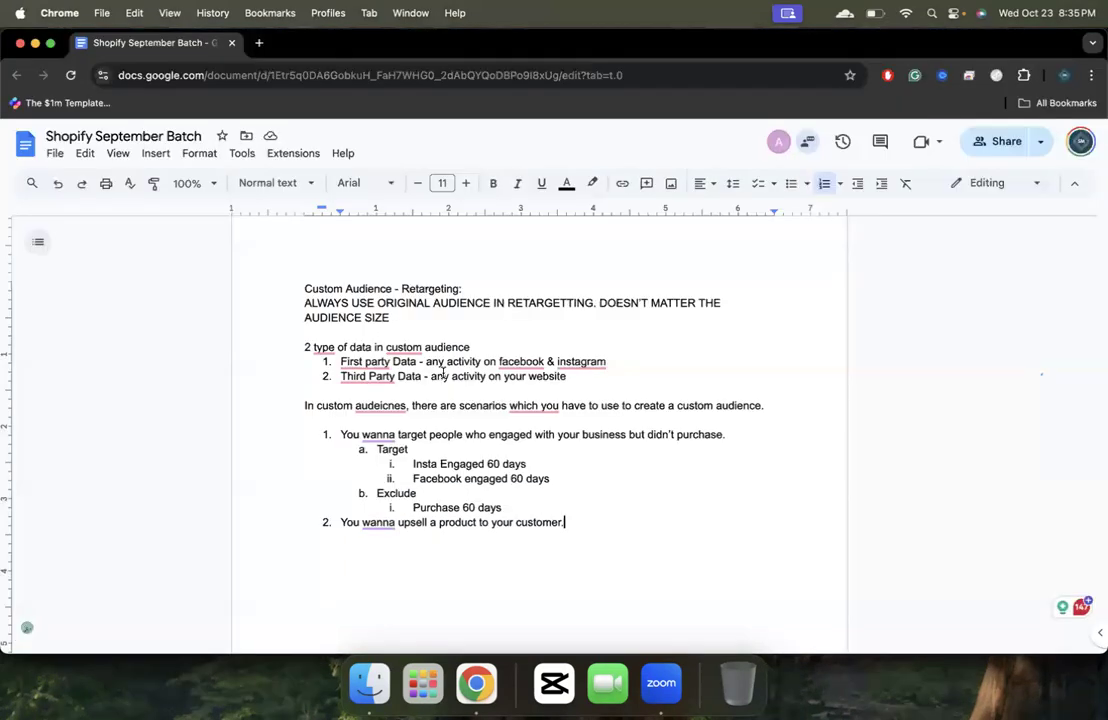
{"action": "key", "text": "Return"}
{"action": "key", "text": "Tab"}
{"action": "type", "text": "You a"}
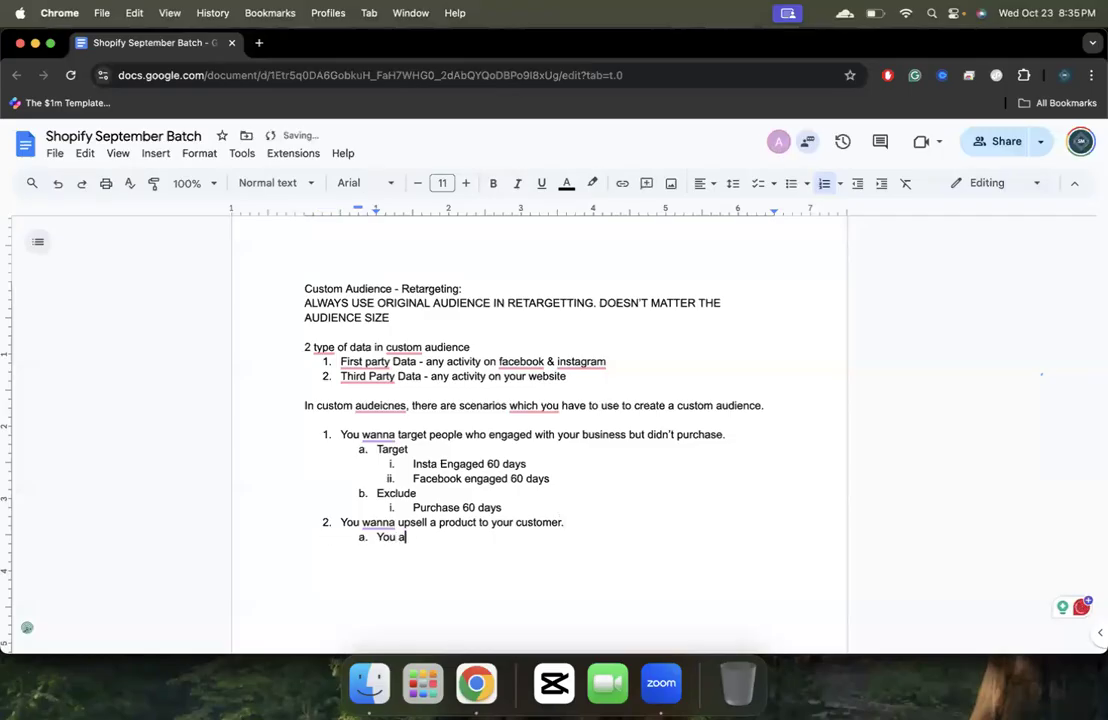
{"action": "type", "text": "re selling 2 different niches"}
Step: Add sub-point b, "You want to up sell a product of same or different niche at a time.", under the second scenario
{"action": "key", "text": "Return"}
{"action": "type", "text": "You want to"}
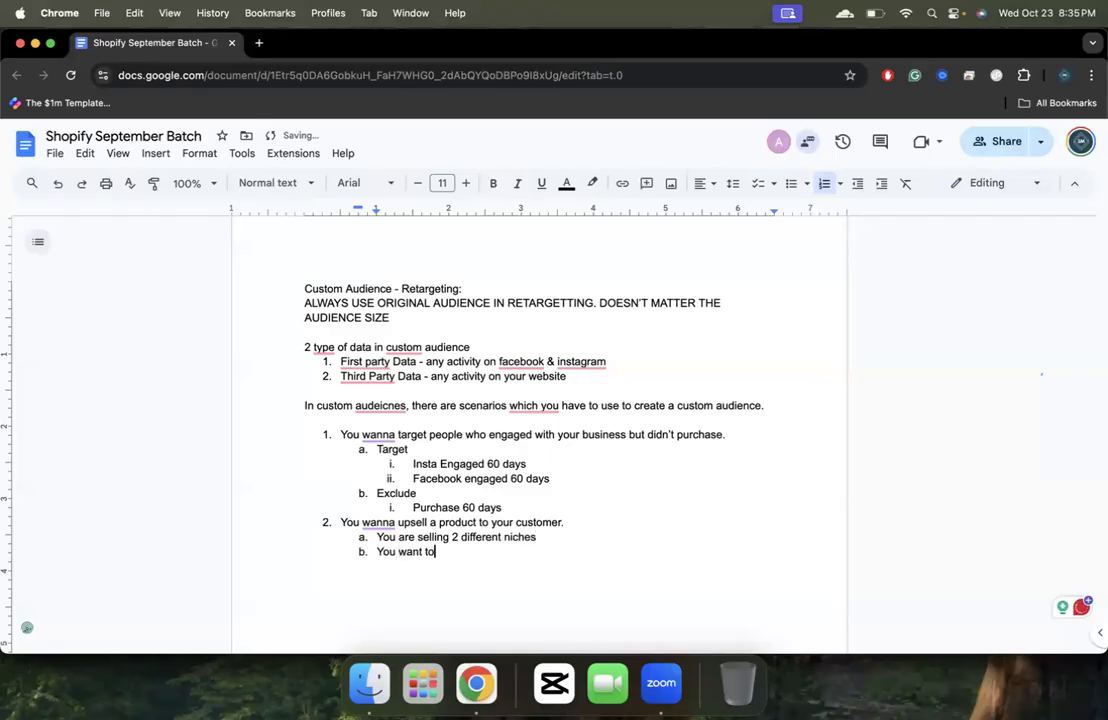
{"action": "type", "text": " sell"}
{"action": "key", "text": "BackSpace"}
{"action": "key", "text": "BackSpace"}
{"action": "key", "text": "BackSpace"}
{"action": "key", "text": "BackSpace"}
{"action": "type", "text": "up sell a product of "}
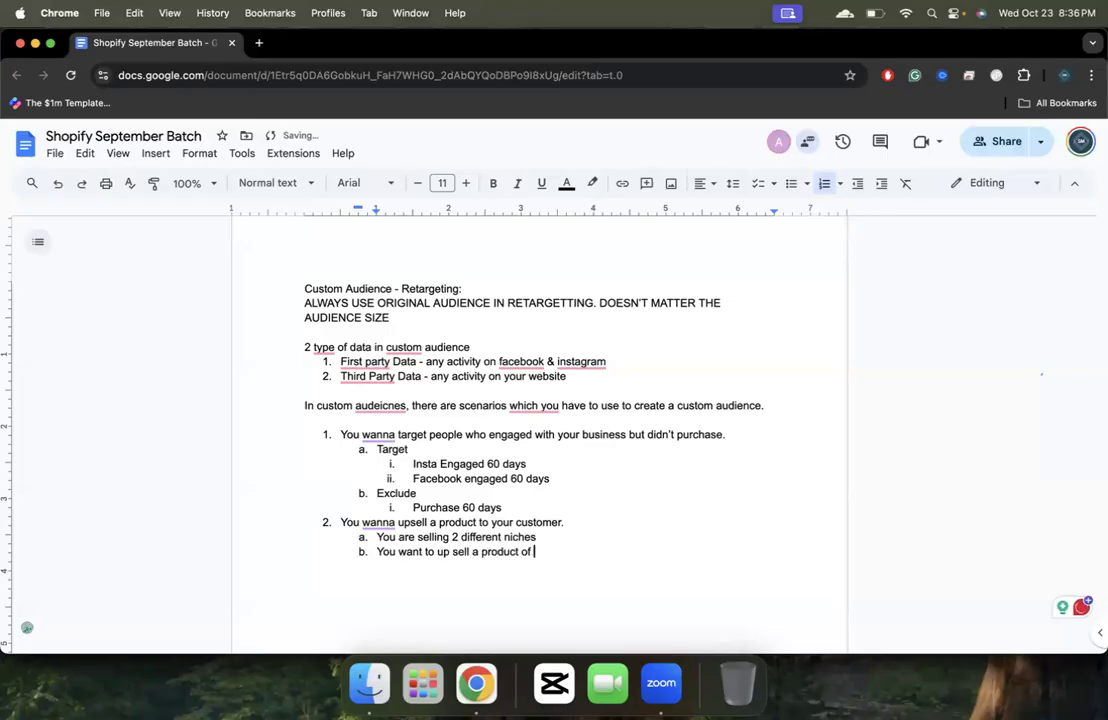
{"action": "type", "text": "same or different niche at a time."}
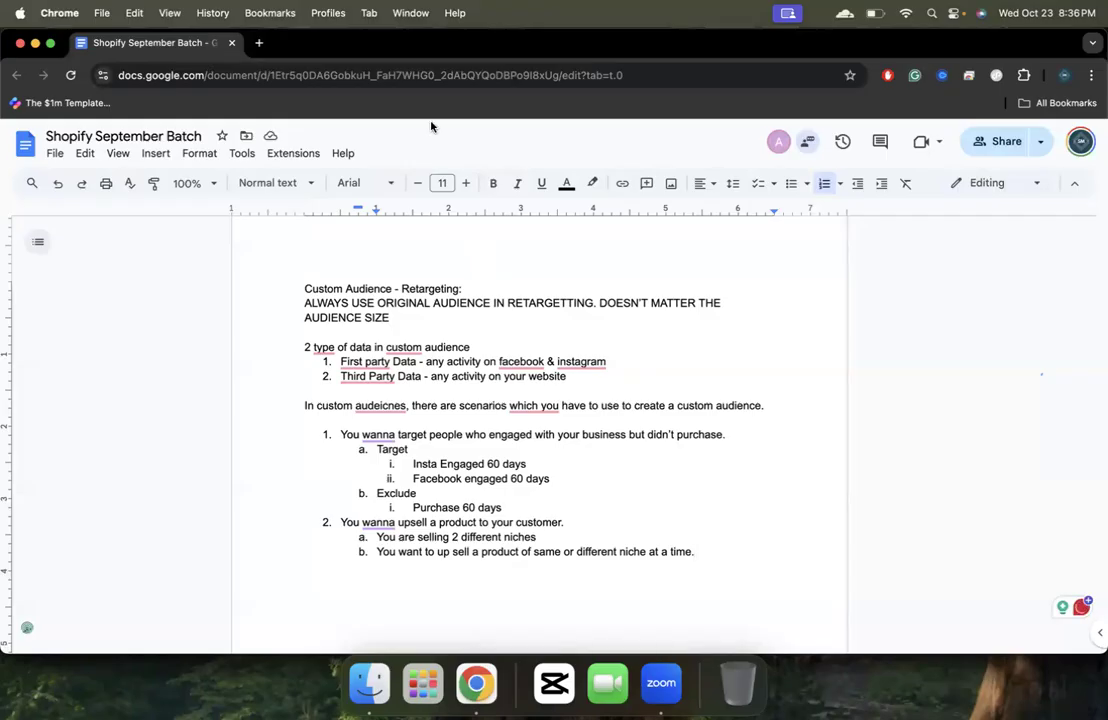
Step: Switch to Ads Manager, delete the draft "New Sales campaign" and open the account's audience list
{"action": "left_click", "coordinate": [443, 479]}
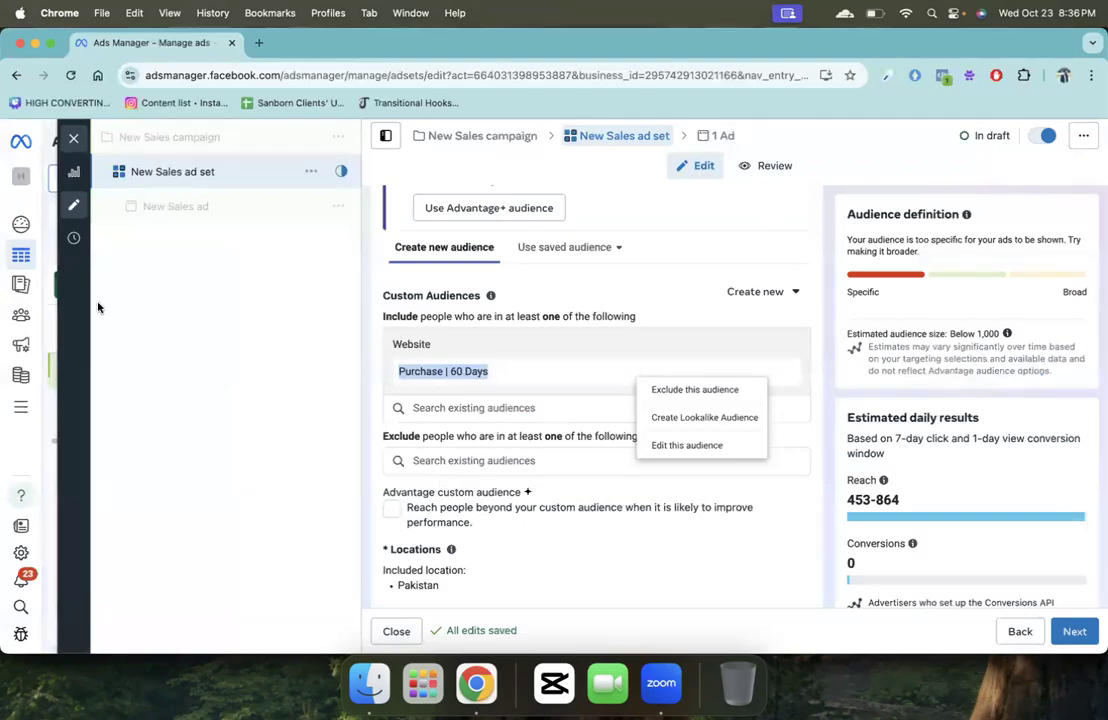
{"action": "left_click", "coordinate": [76, 136]}
{"action": "left_click", "coordinate": [108, 250]}
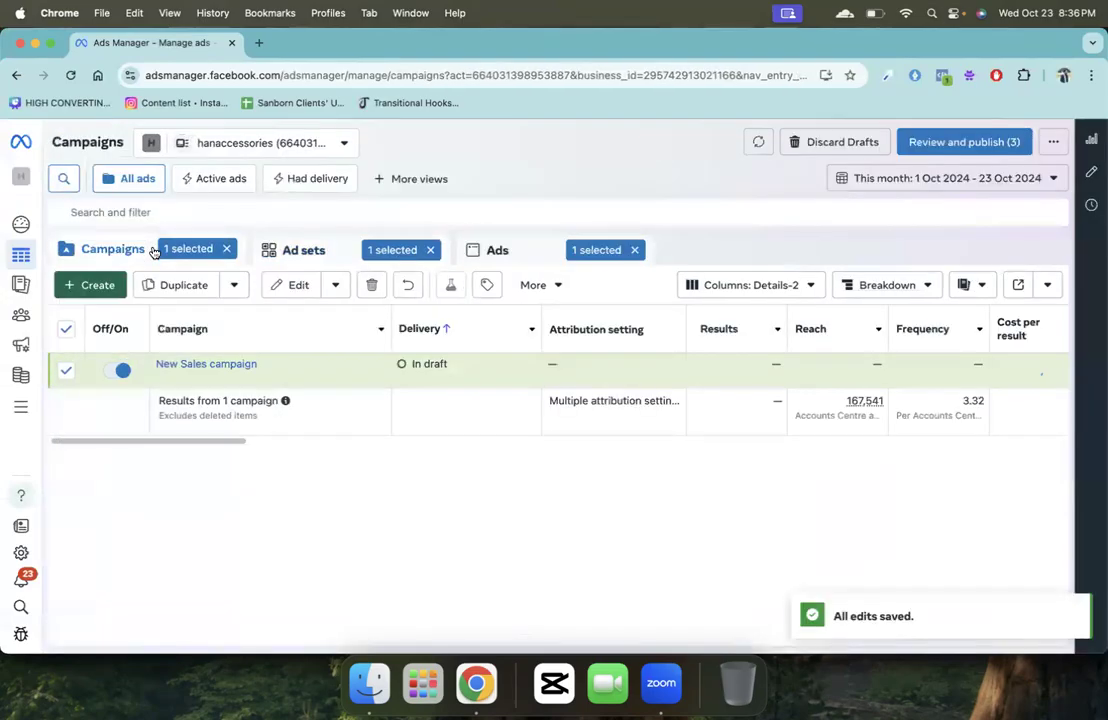
{"action": "left_click", "coordinate": [370, 285]}
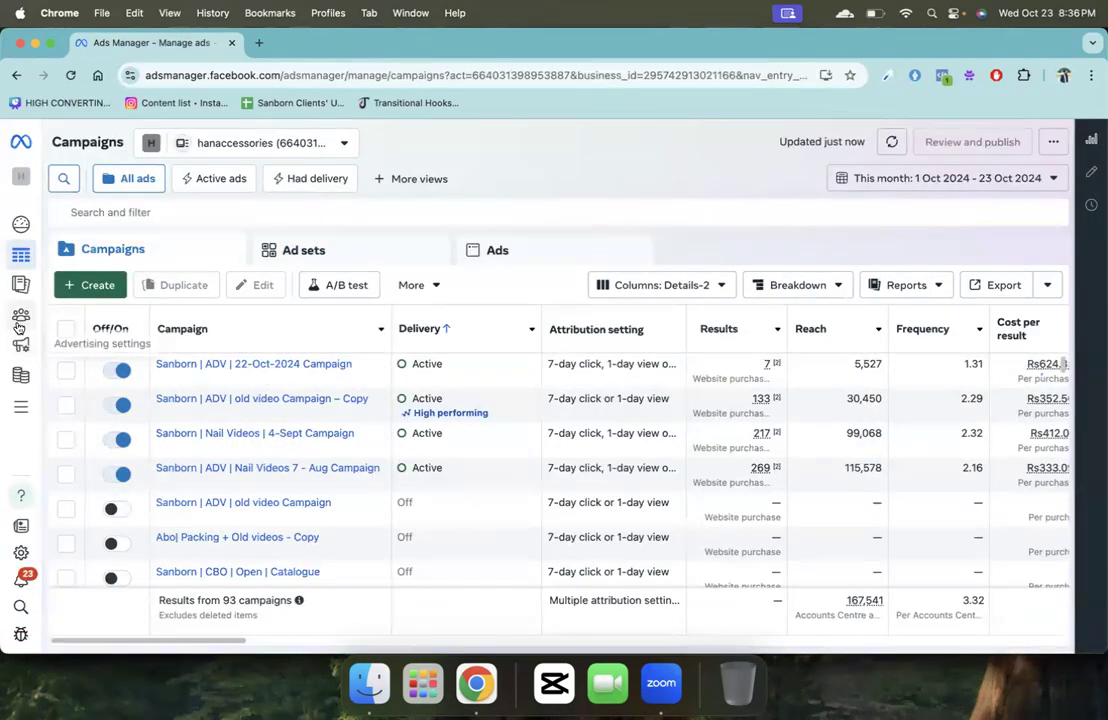
{"action": "left_click", "coordinate": [25, 317]}
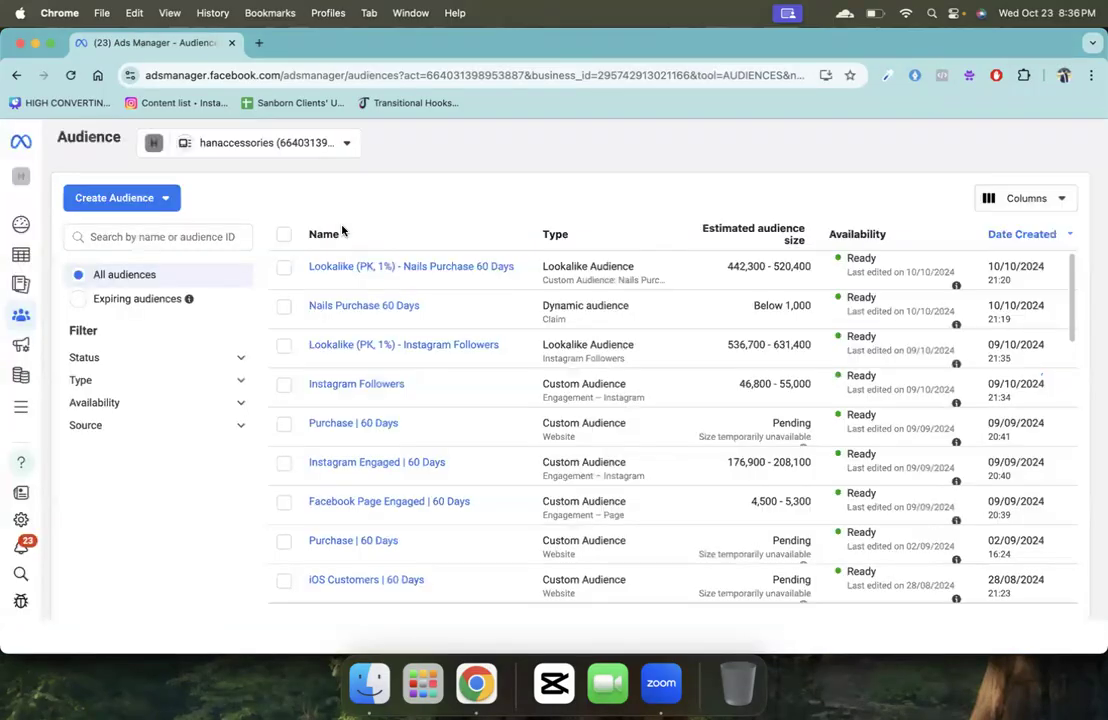
Step: Start creating a custom audience with Catalogue as its source
{"action": "left_click", "coordinate": [157, 198]}
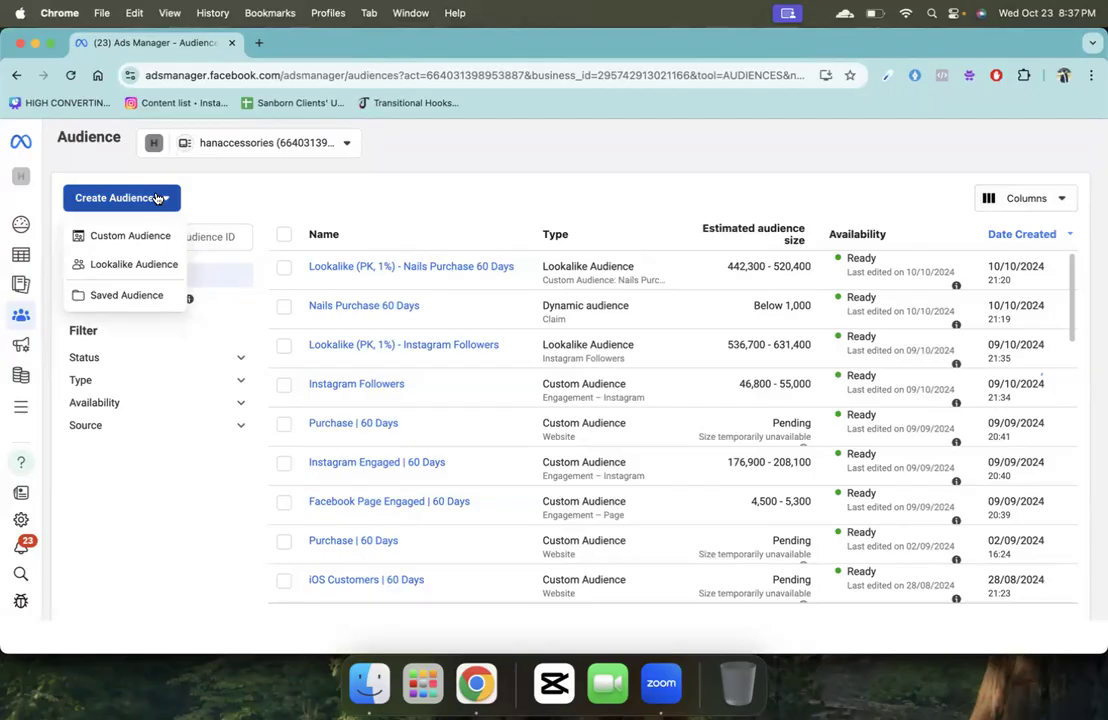
{"action": "left_click", "coordinate": [150, 240]}
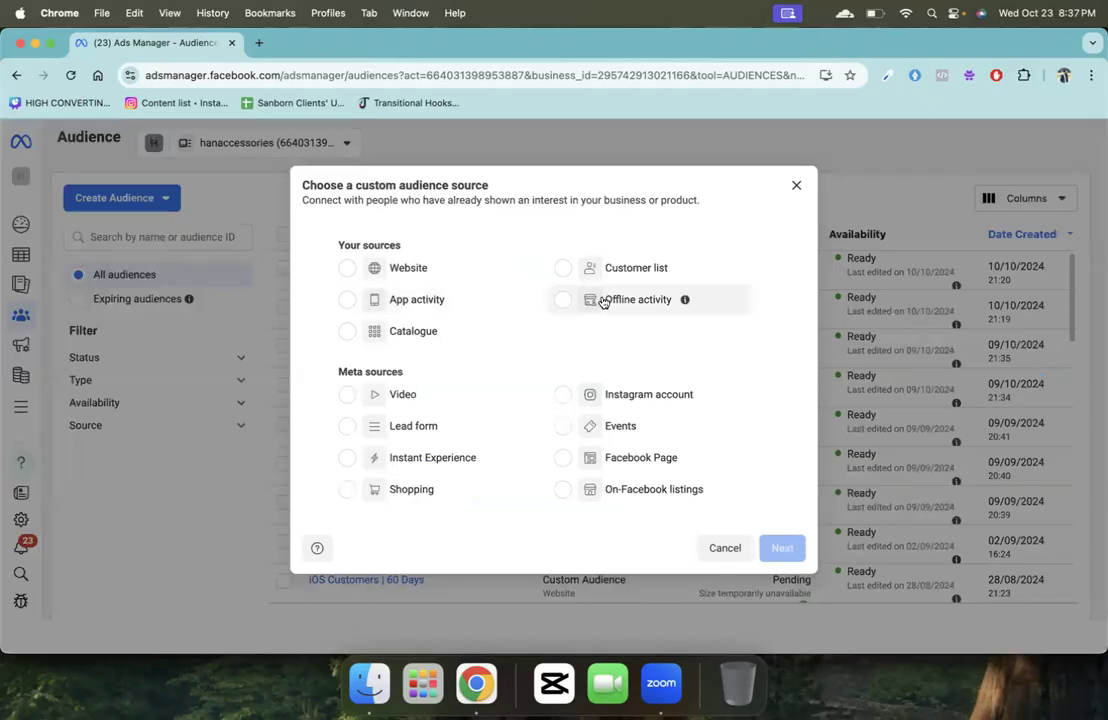
{"action": "left_click", "coordinate": [430, 334]}
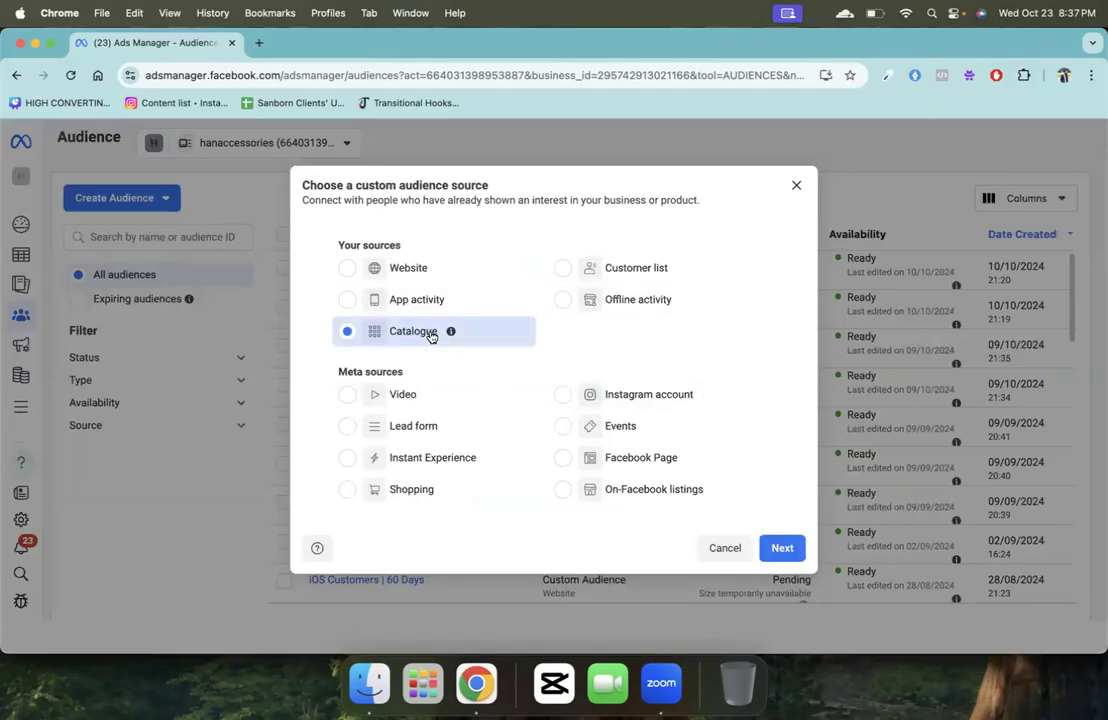
{"action": "left_click", "coordinate": [782, 548]}
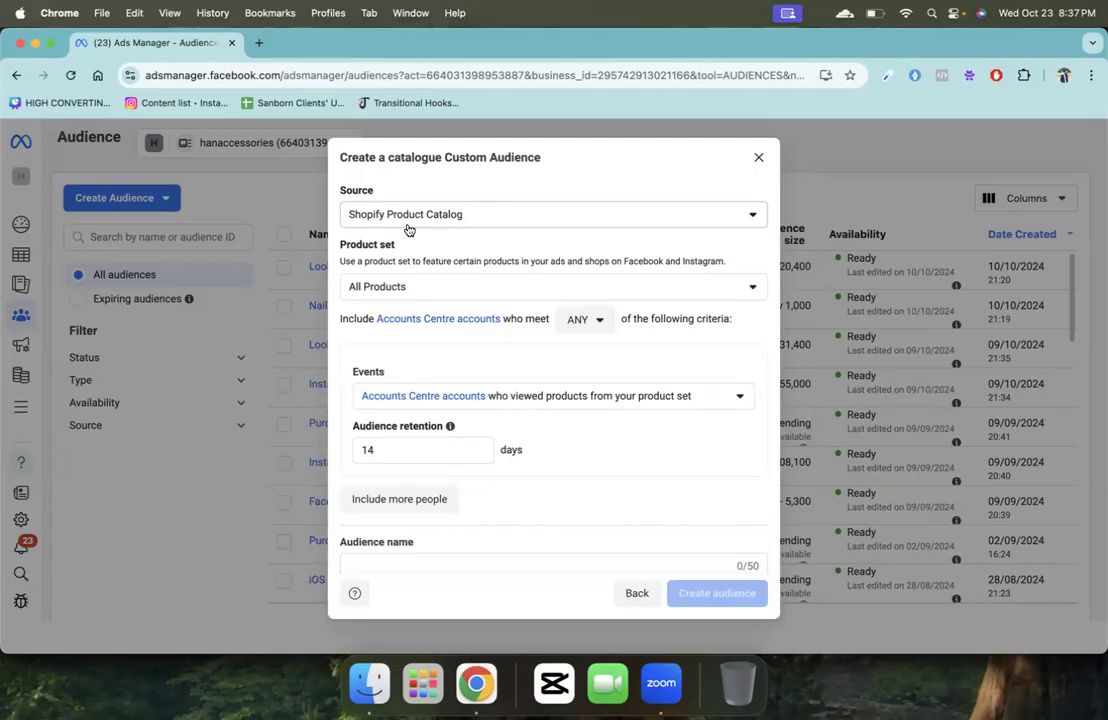
Step: Set the product set to "Nails | S | M | L" and the event to accounts who purchased products from the set
{"action": "left_click", "coordinate": [420, 285]}
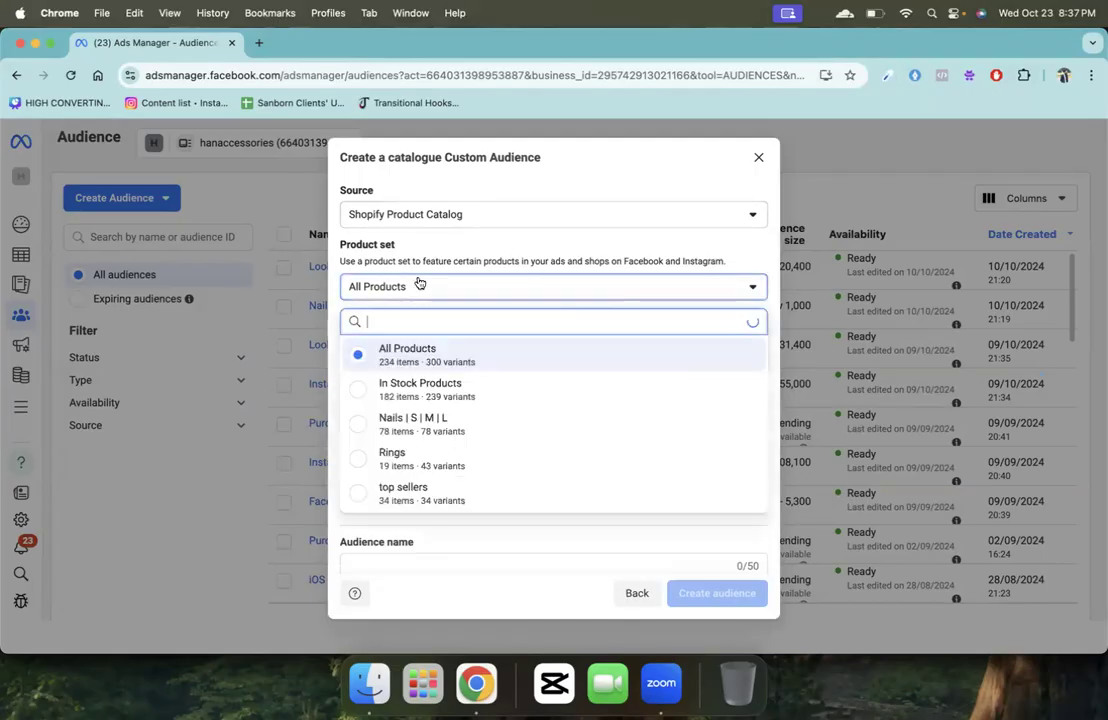
{"action": "left_click", "coordinate": [455, 427]}
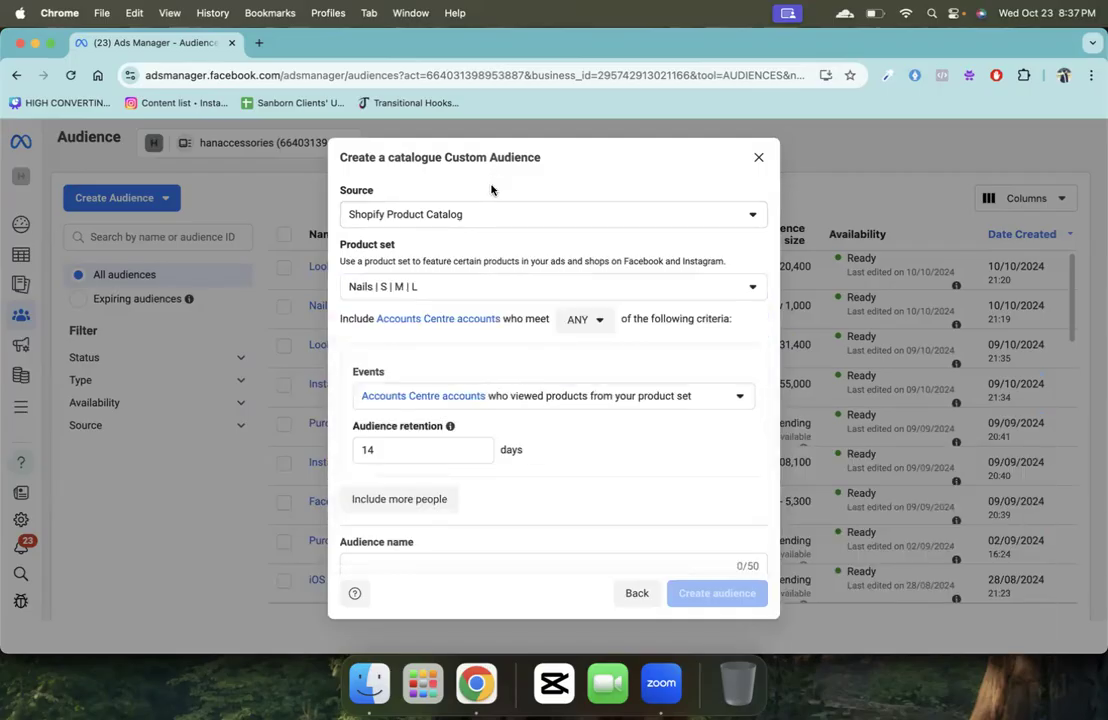
{"action": "left_click", "coordinate": [522, 396]}
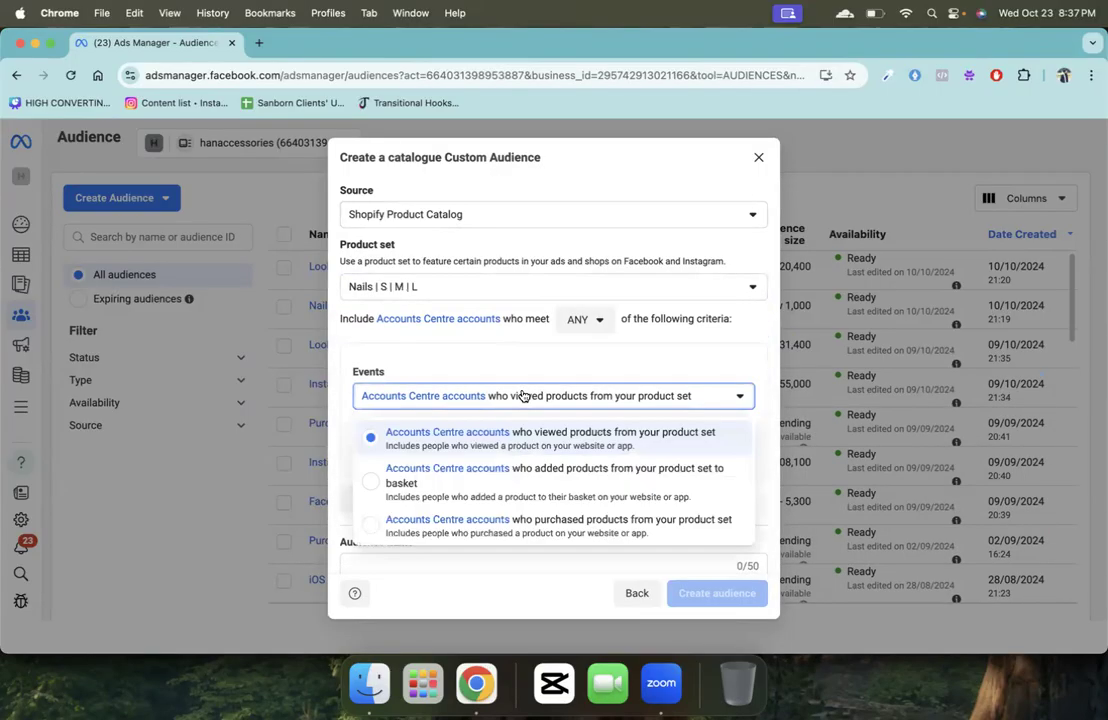
{"action": "left_click", "coordinate": [543, 528]}
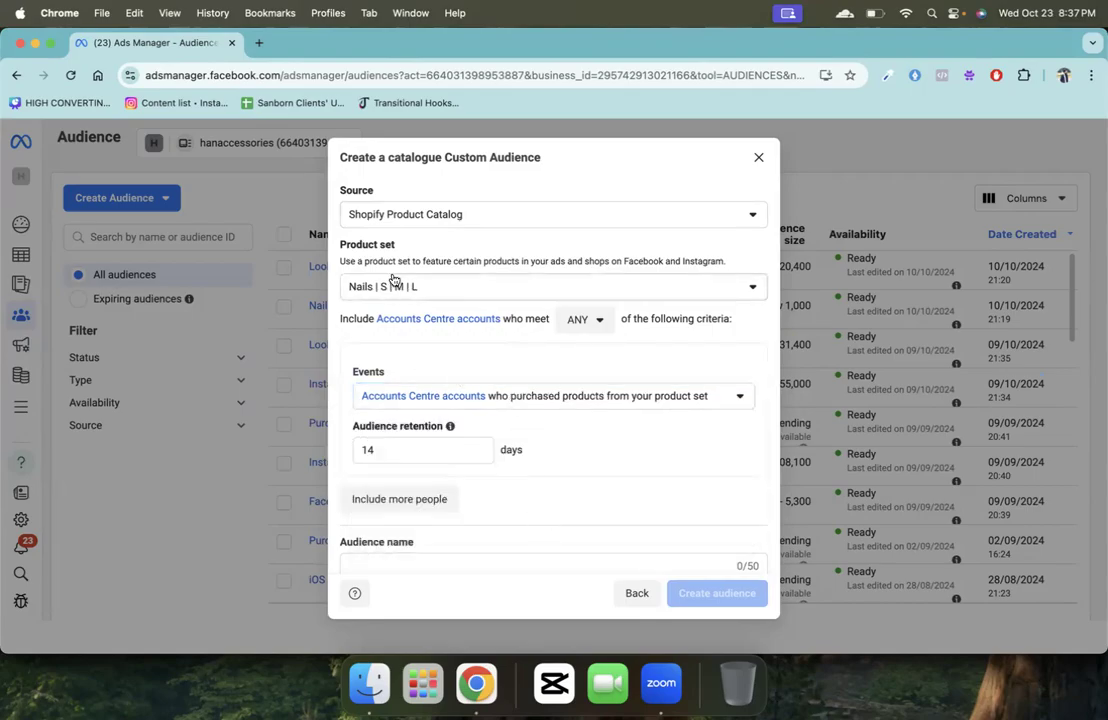
Step: Set the catalogue audience's retention to 60 days and close the form without creating the audience
{"action": "left_click", "coordinate": [410, 450]}
{"action": "double_click", "coordinate": [410, 450]}
{"action": "type", "text": "60"}
{"action": "scroll", "coordinate": [527, 492], "scroll_direction": "down", "scroll_amount": 1}
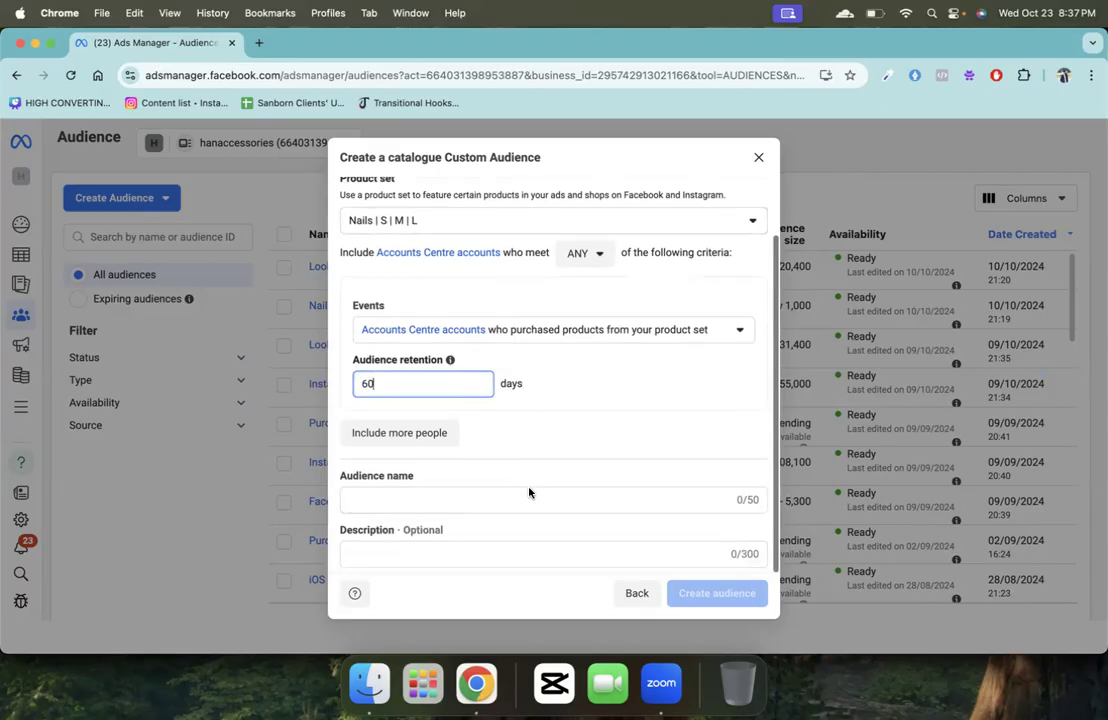
{"action": "scroll", "coordinate": [529, 492], "scroll_direction": "up", "scroll_amount": 1}
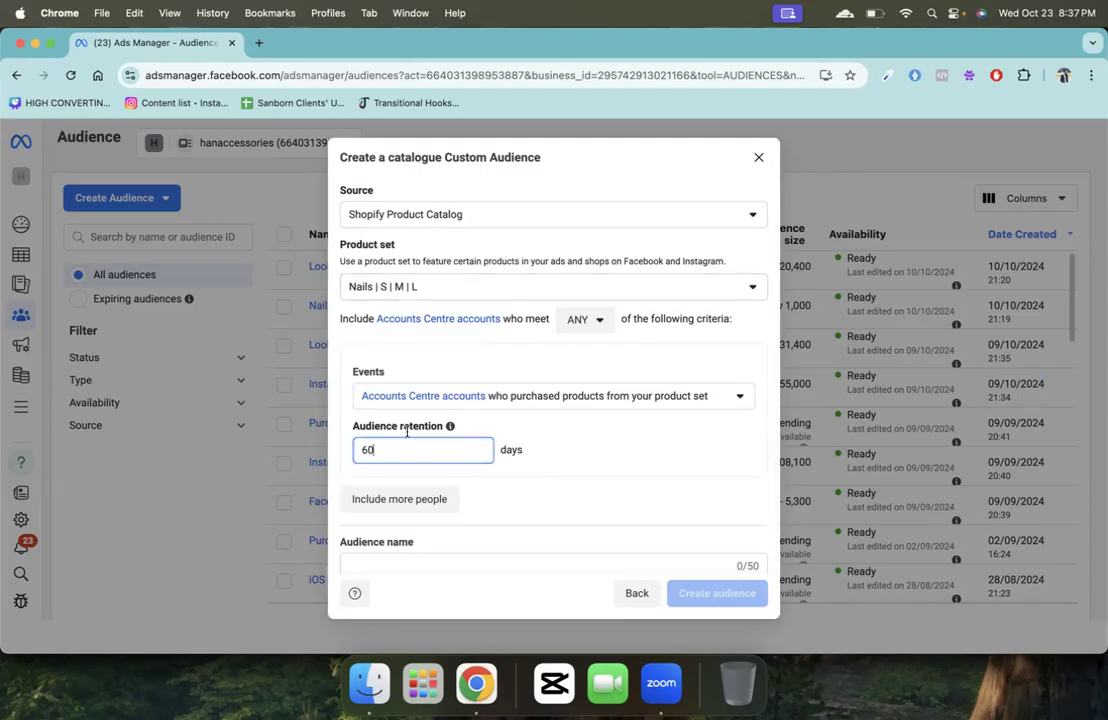
{"action": "scroll", "coordinate": [425, 495], "scroll_direction": "down", "scroll_amount": 1}
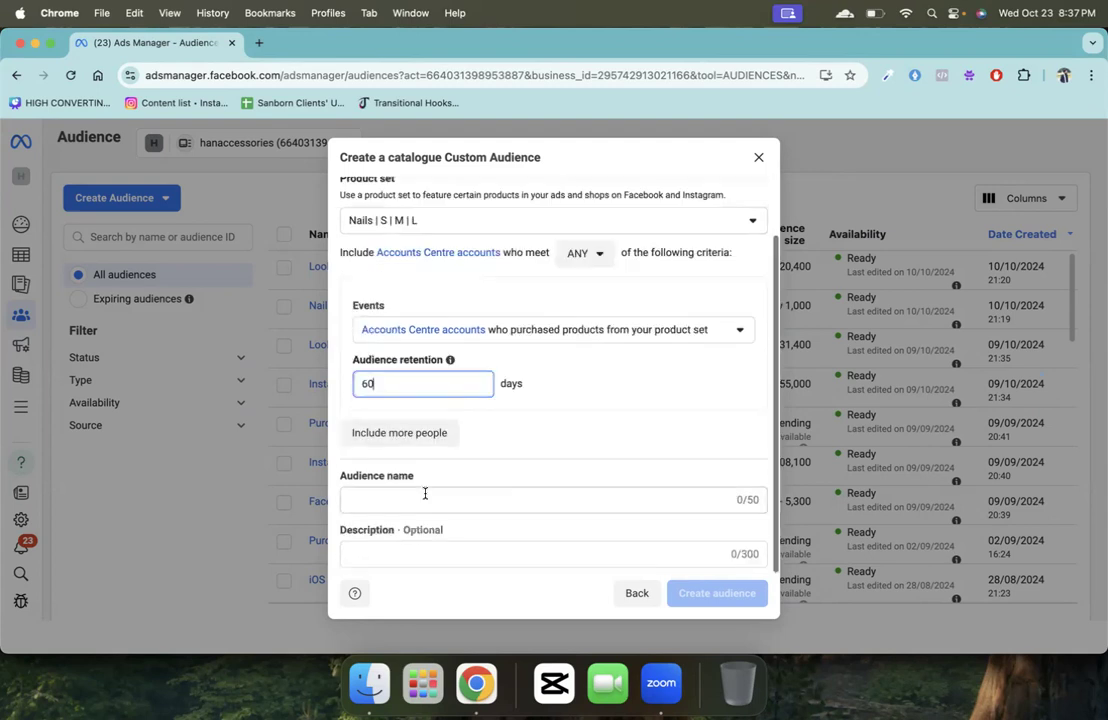
{"action": "left_click", "coordinate": [757, 160]}
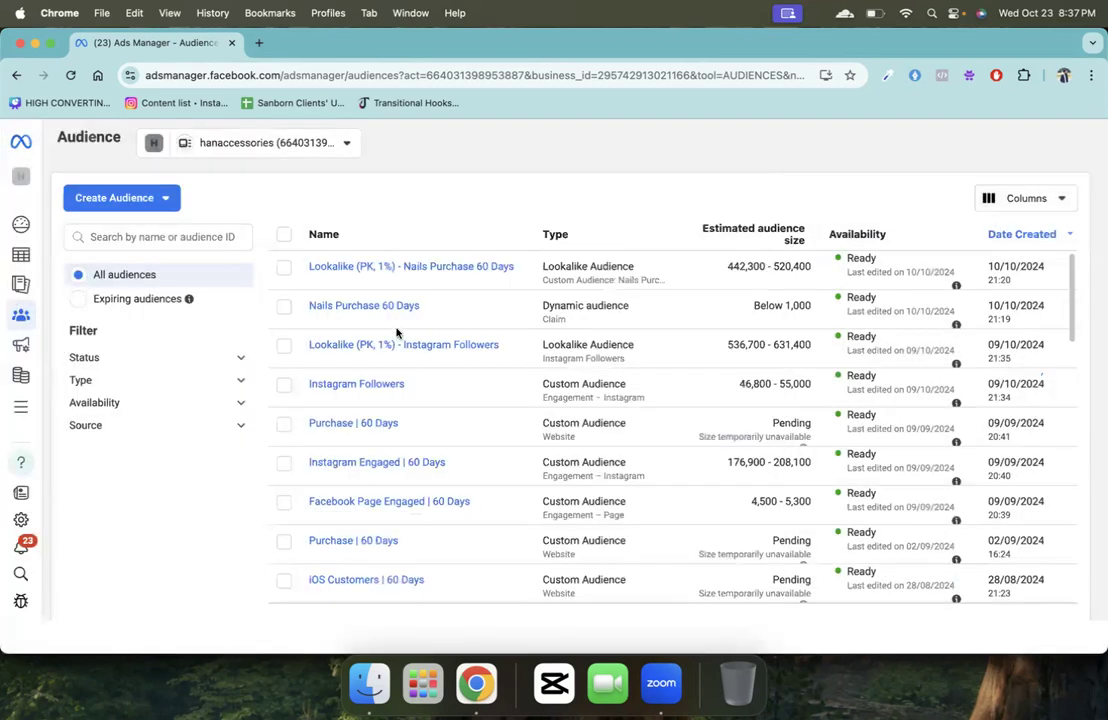
Step: Start a lookalike audience from "Nails Purchase 60 Days", review its source and location fields, and close the form without creating it
{"action": "left_click", "coordinate": [285, 309]}
{"action": "mouse_move", "coordinate": [413, 307]}
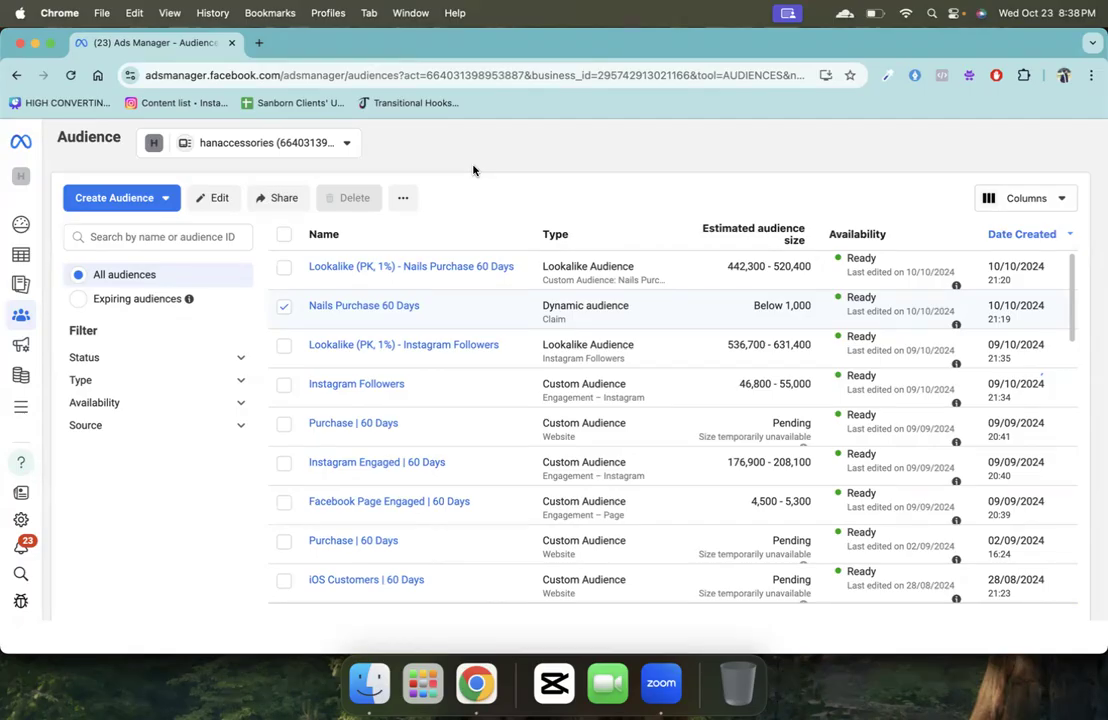
{"action": "left_click", "coordinate": [405, 199]}
{"action": "left_click", "coordinate": [449, 237]}
{"action": "left_click_drag", "start_coordinate": [447, 238], "coordinate": [313, 237]}
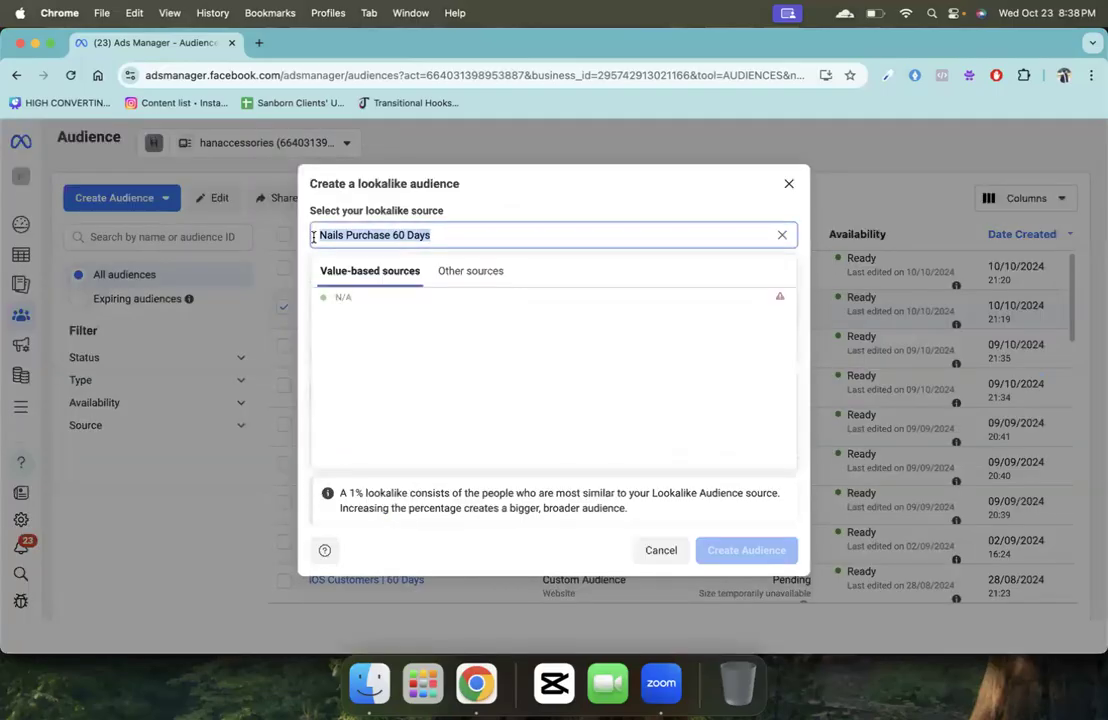
{"action": "left_click", "coordinate": [468, 207]}
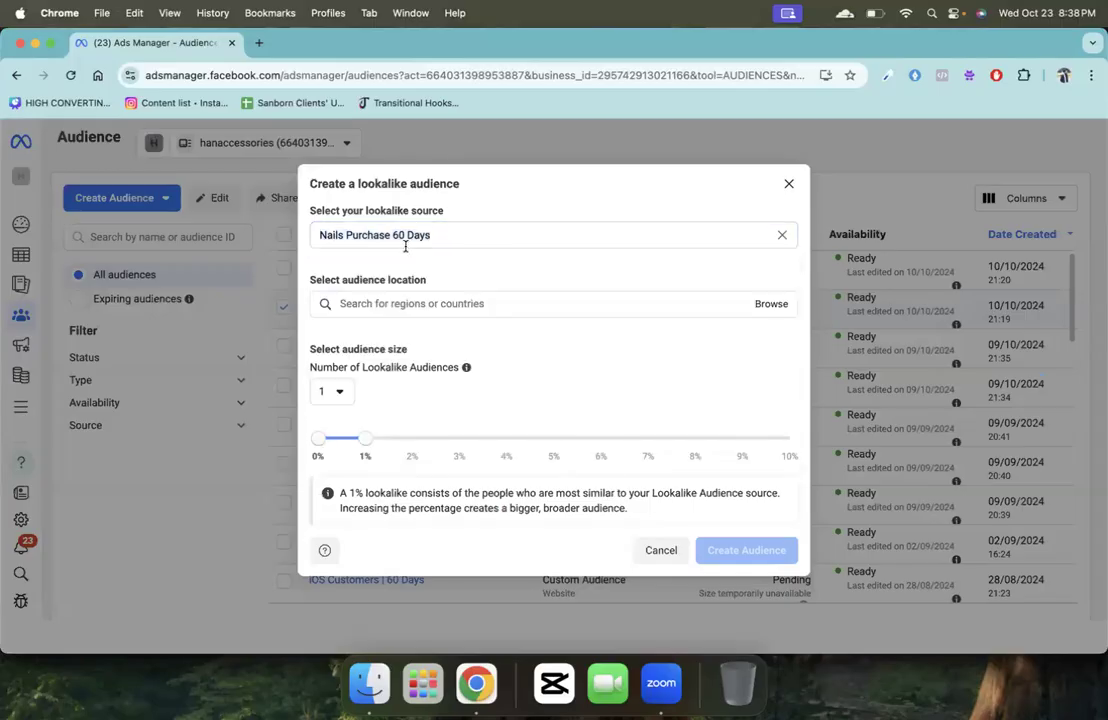
{"action": "left_click", "coordinate": [424, 305]}
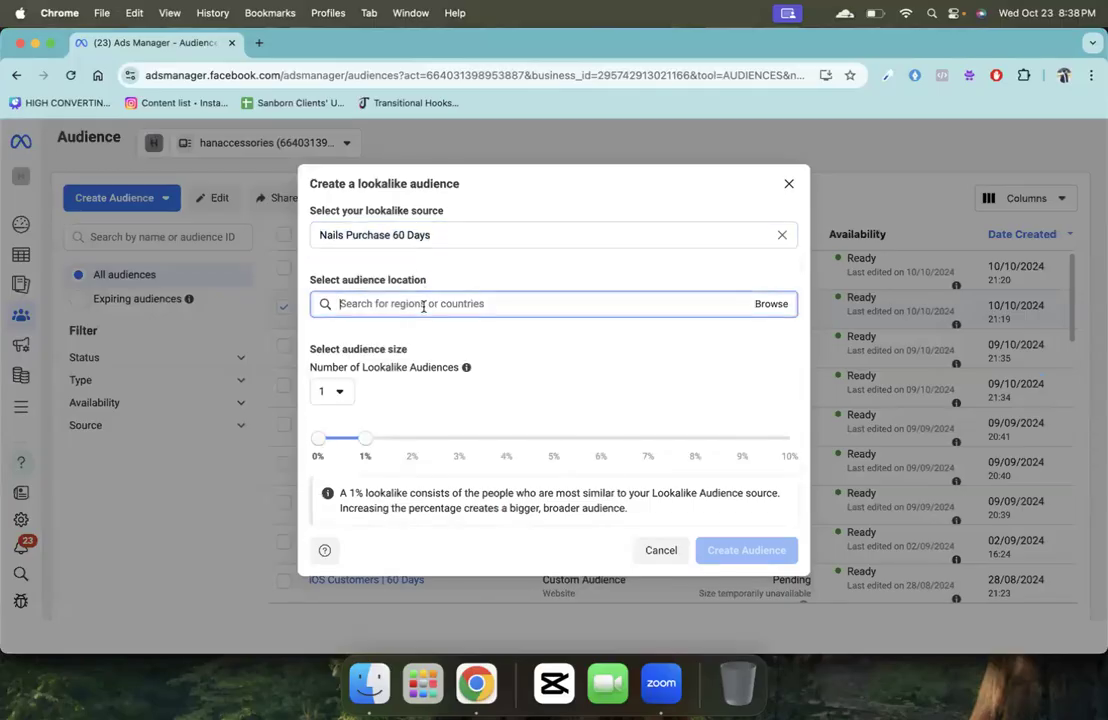
{"action": "left_click", "coordinate": [789, 184]}
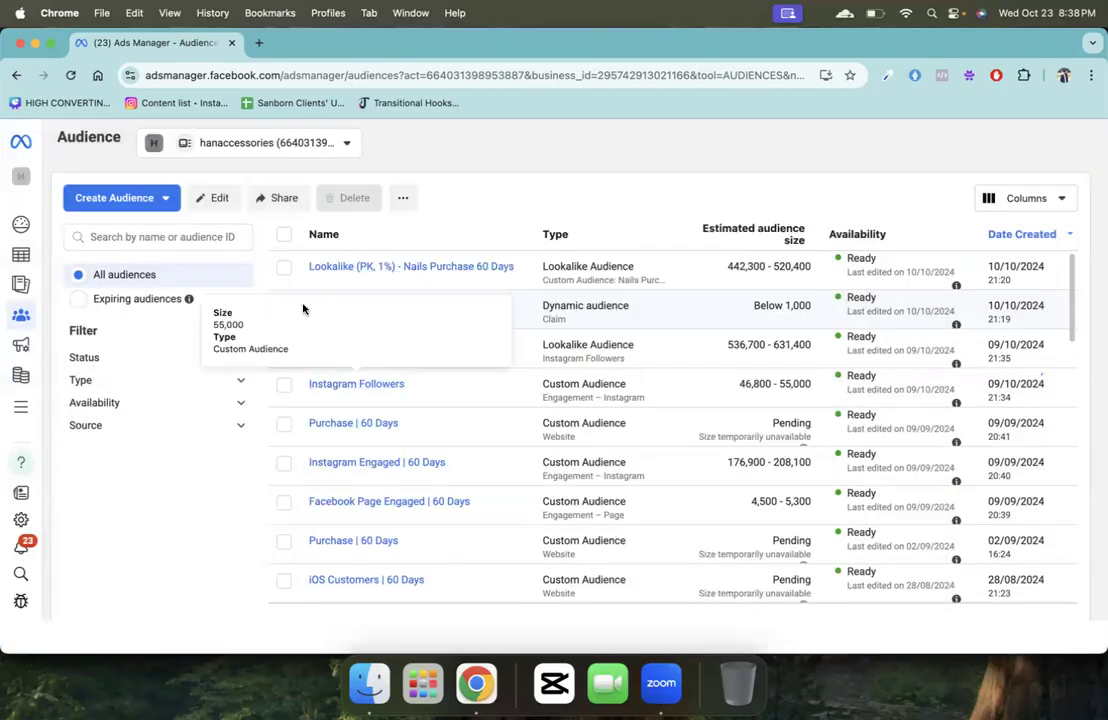
Step: Examine the "Nails Purchase 60 Days" audience and its lookalike in the audience list, and return to the campaigns list
{"action": "left_click_drag", "start_coordinate": [303, 268], "coordinate": [507, 266]}
{"action": "left_click", "coordinate": [522, 267]}
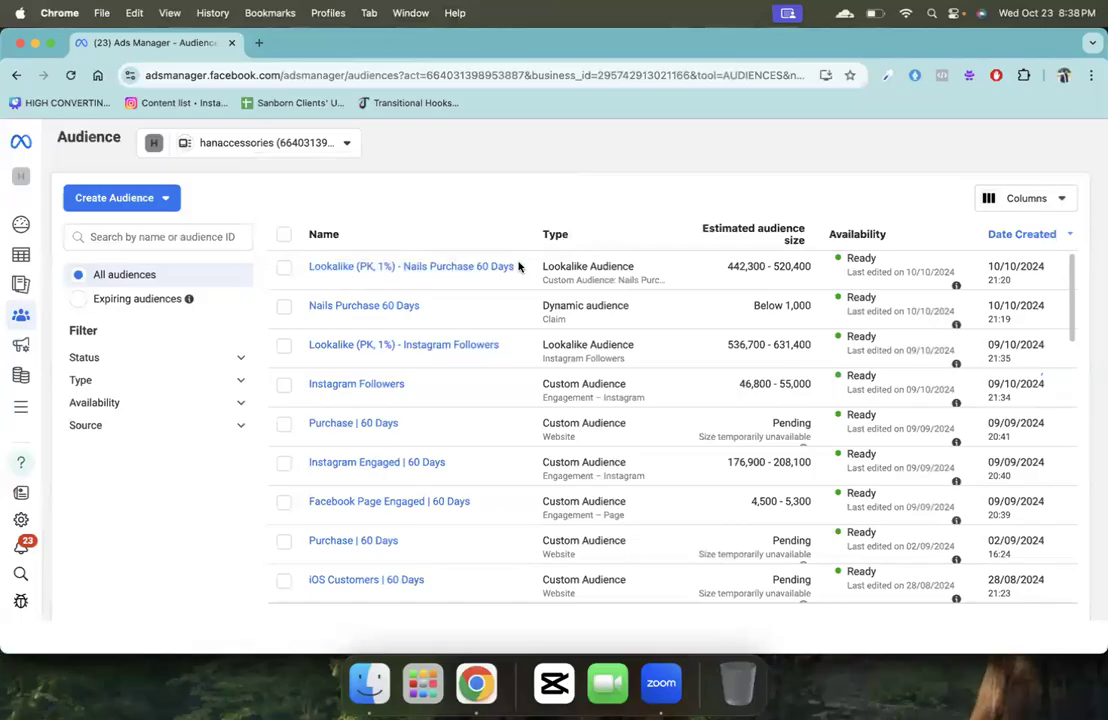
{"action": "triple_click", "coordinate": [514, 266]}
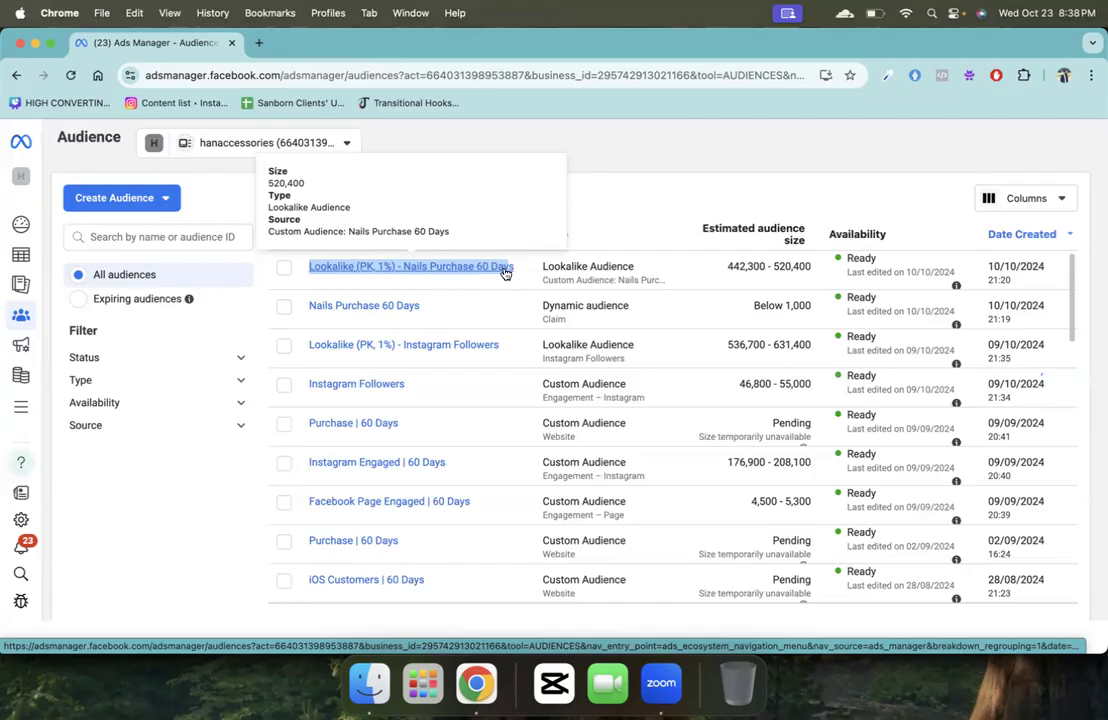
{"action": "left_click", "coordinate": [574, 156]}
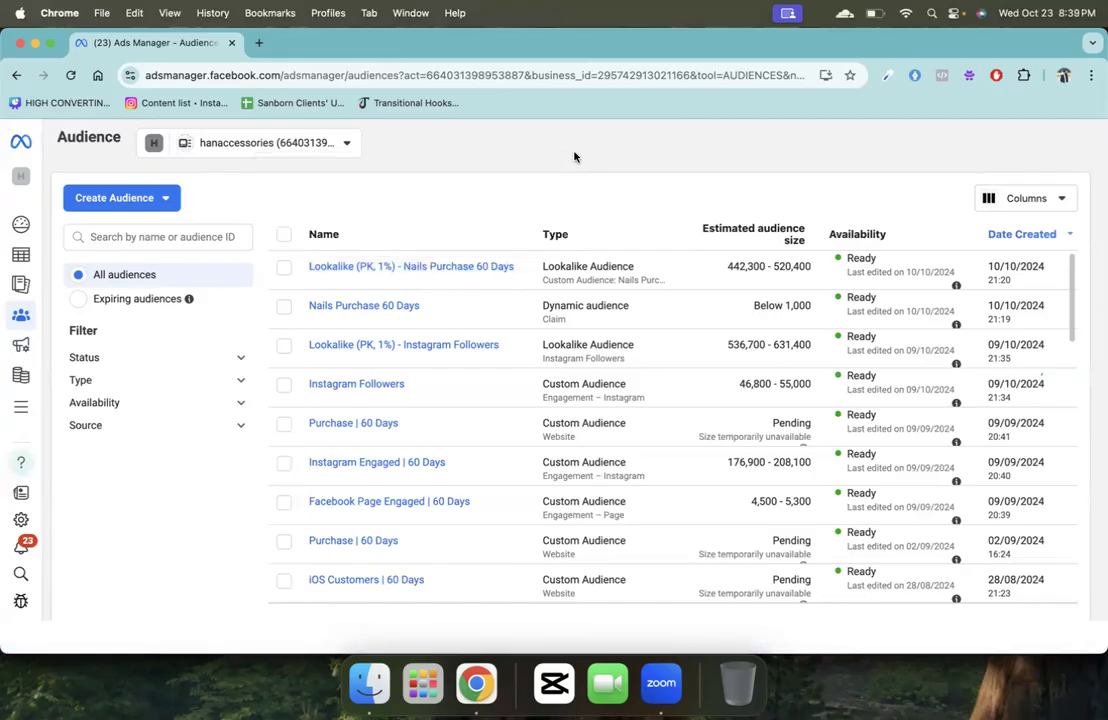
{"action": "left_click_drag", "start_coordinate": [304, 306], "coordinate": [415, 314]}
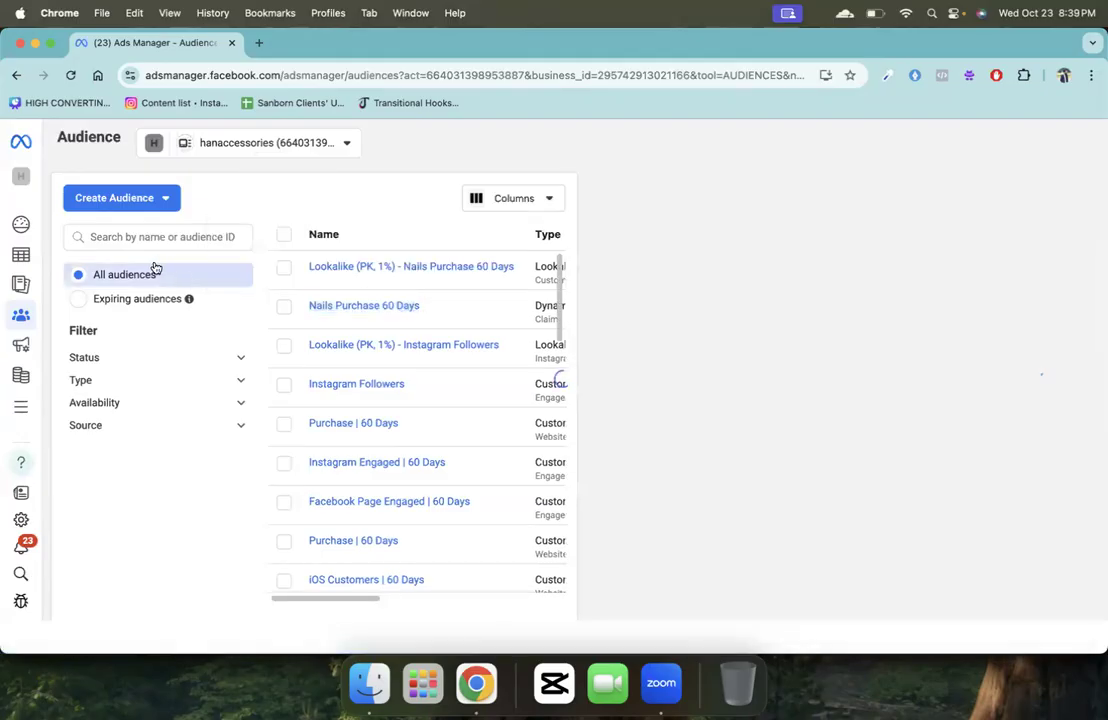
{"action": "left_click", "coordinate": [40, 254]}
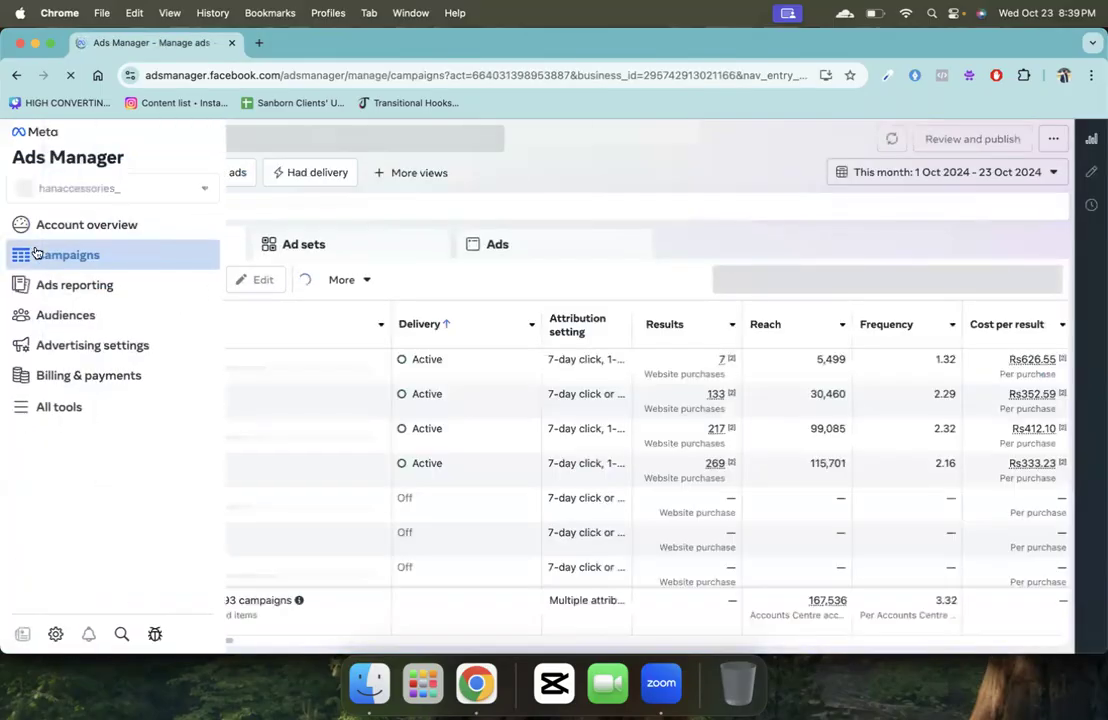
Step: Create a new auction campaign with the Sales objective, using the manual sales campaign setup
{"action": "left_click", "coordinate": [89, 285]}
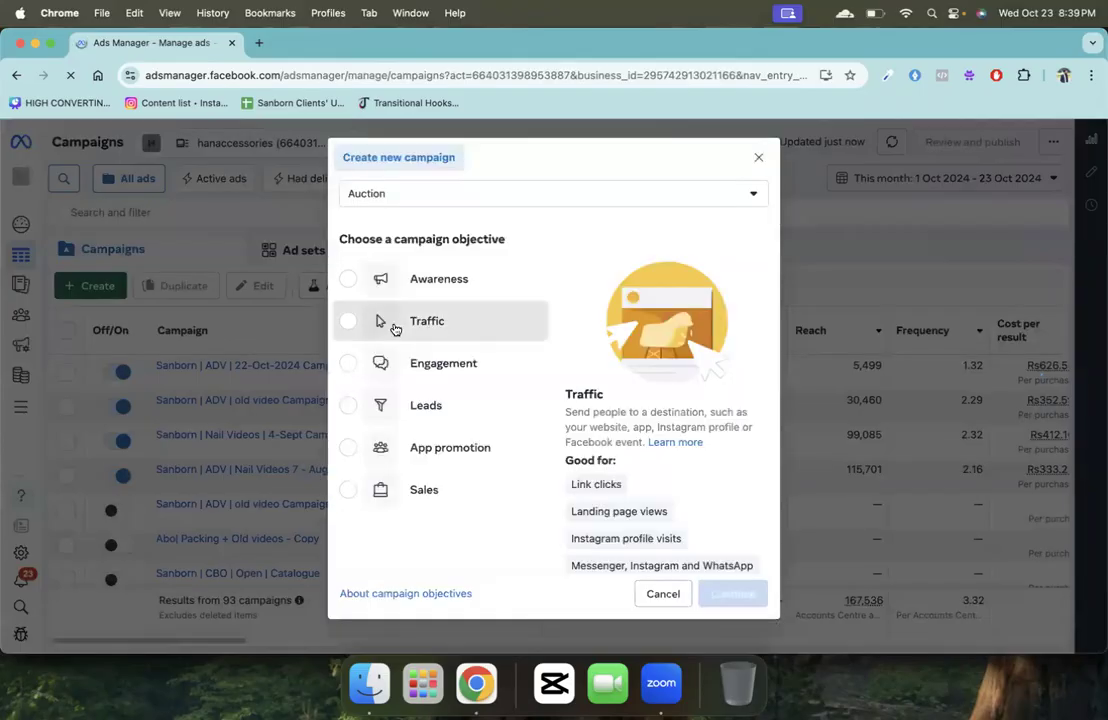
{"action": "left_click_drag", "start_coordinate": [383, 321], "coordinate": [447, 501]}
{"action": "left_click", "coordinate": [512, 488]}
{"action": "left_click", "coordinate": [715, 594]}
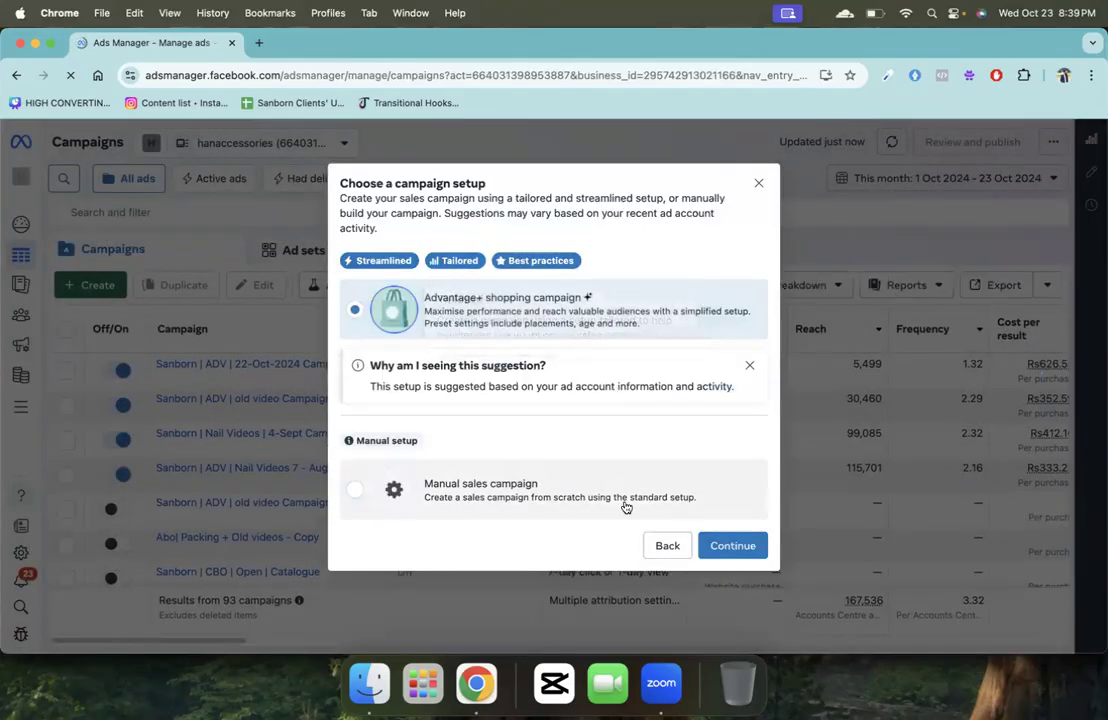
{"action": "left_click", "coordinate": [622, 503]}
{"action": "left_click", "coordinate": [706, 544]}
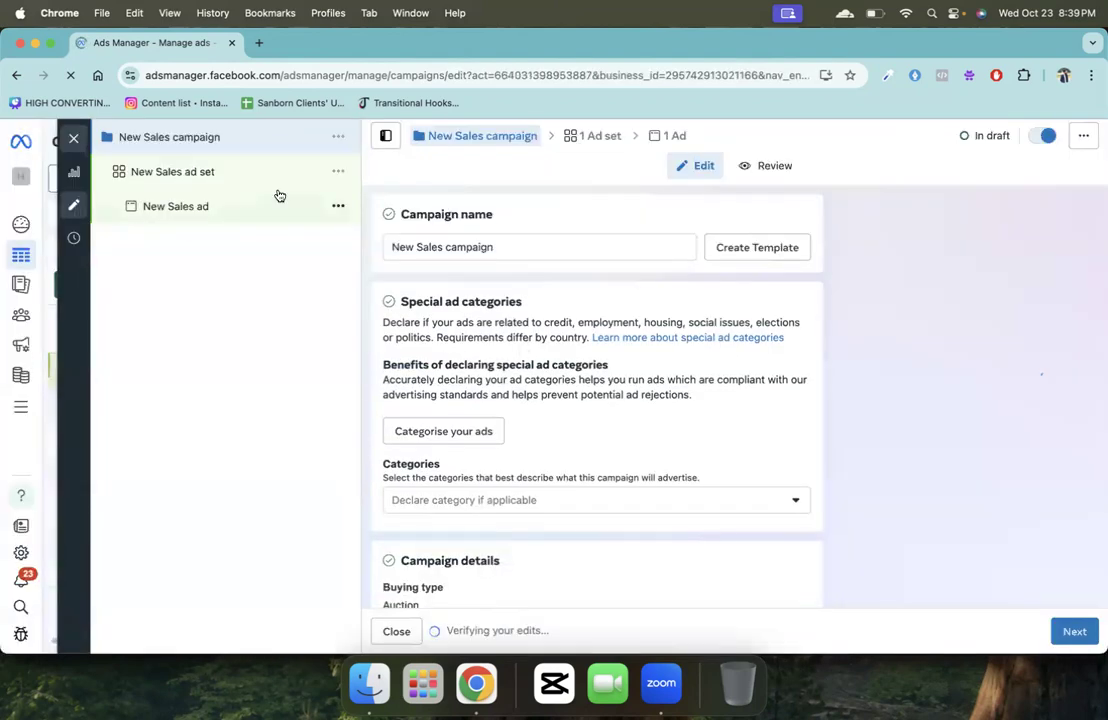
Step: Open the new sales ad set and switch its audience section from Advantage+ audience to the original audience options
{"action": "left_click", "coordinate": [242, 171]}
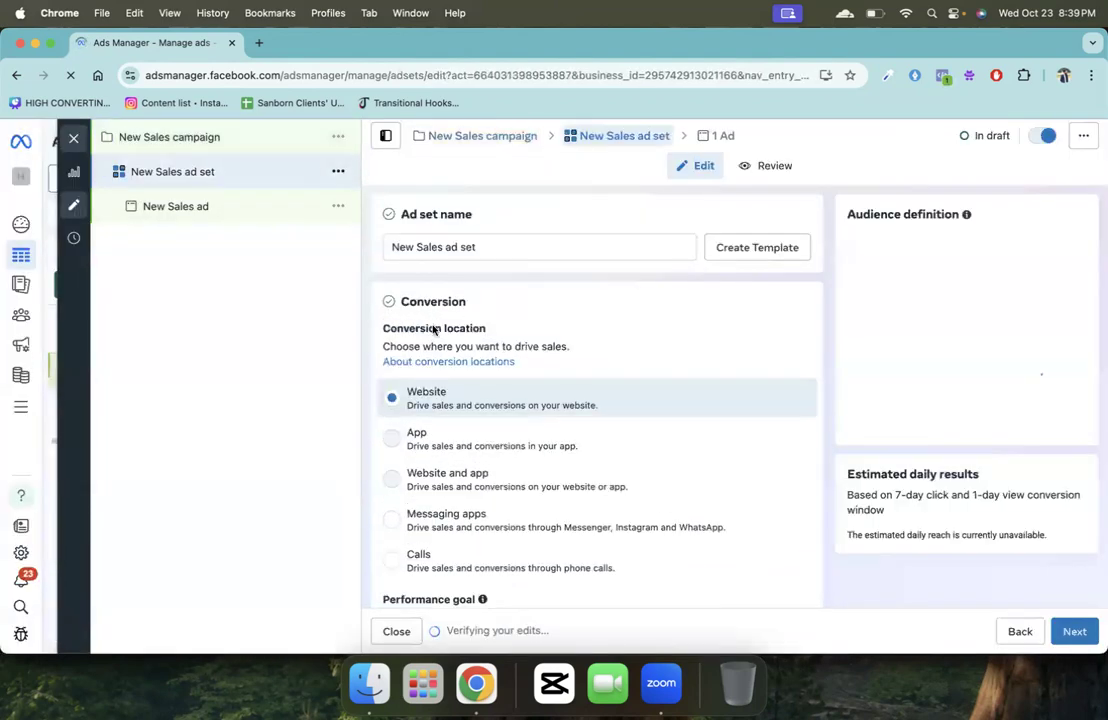
{"action": "scroll", "coordinate": [433, 330], "scroll_direction": "down", "scroll_amount": 20}
{"action": "scroll", "coordinate": [433, 330], "scroll_direction": "down", "scroll_amount": 3}
{"action": "left_click", "coordinate": [725, 322]}
{"action": "left_click", "coordinate": [568, 414]}
Step: Include the "Nails Purchase 60 Days" custom audience in the ad set and turn off reaching people beyond the custom audience
{"action": "scroll", "coordinate": [570, 418], "scroll_direction": "down", "scroll_amount": 5}
{"action": "left_click", "coordinate": [524, 410]}
{"action": "type", "text": "nma"}
{"action": "key", "text": "BackSpace"}
{"action": "key", "text": "BackSpace"}
{"action": "type", "text": "a"}
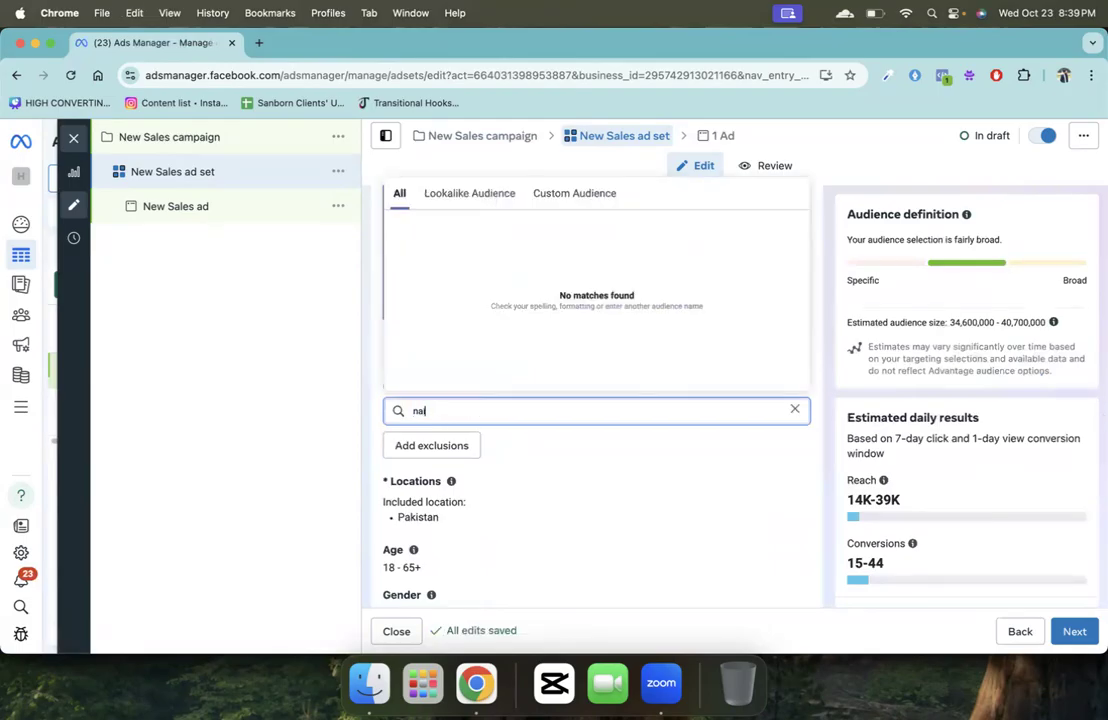
{"action": "type", "text": "il"}
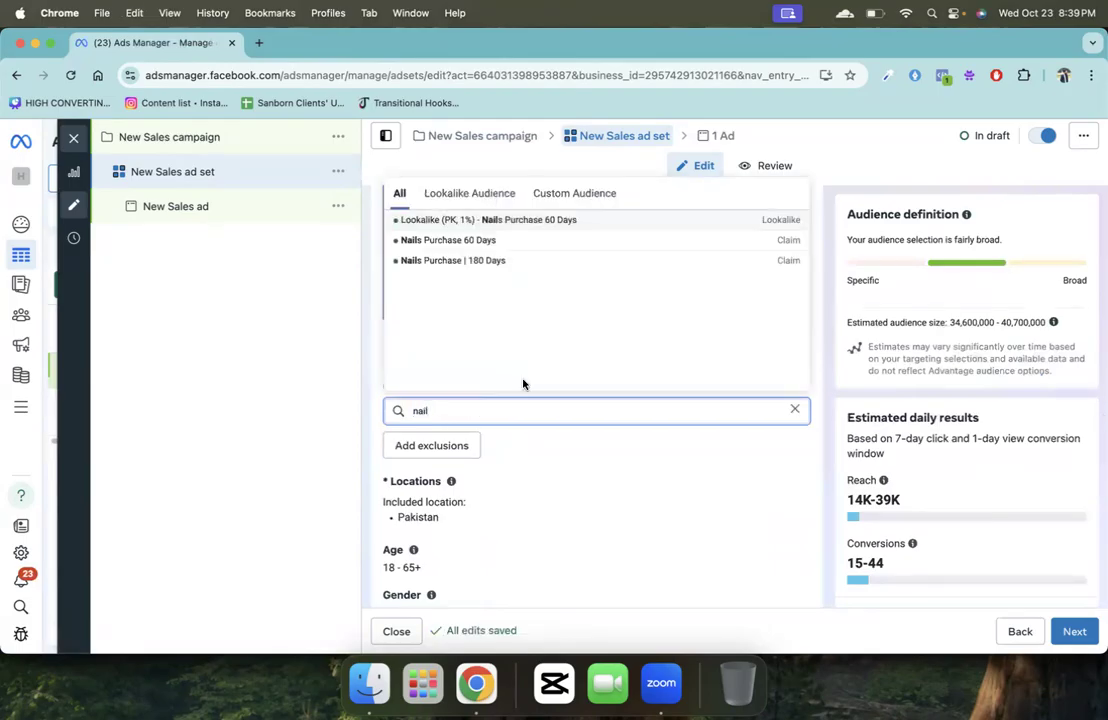
{"action": "left_click", "coordinate": [509, 243]}
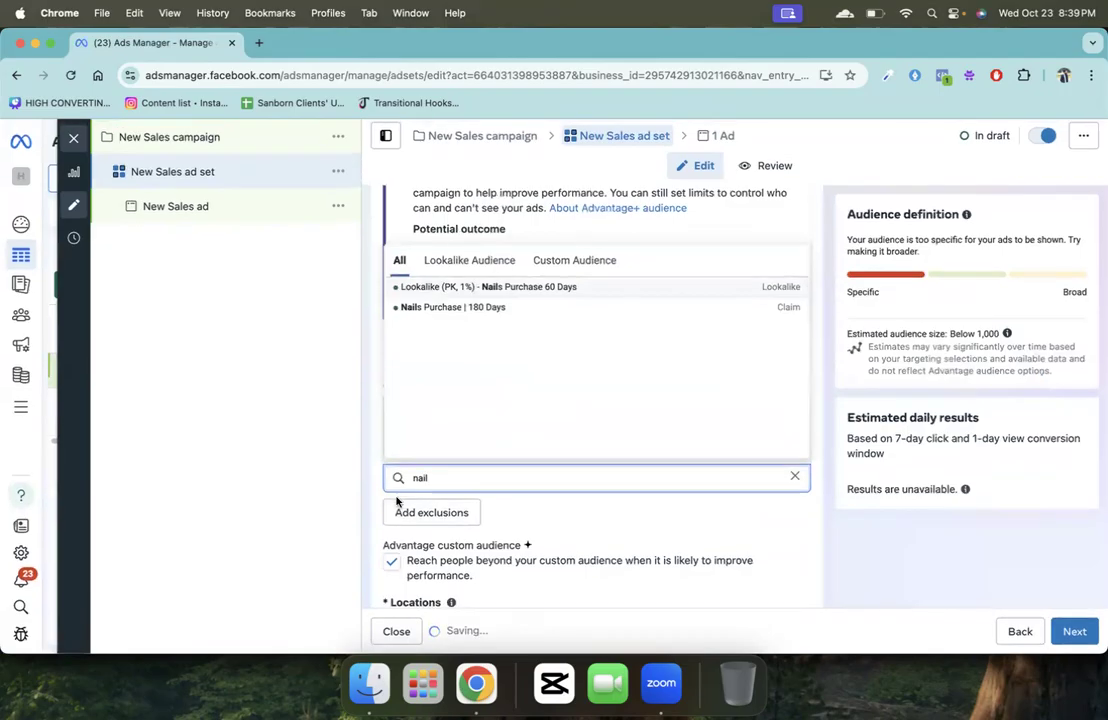
{"action": "left_click", "coordinate": [374, 546]}
{"action": "left_click", "coordinate": [391, 561]}
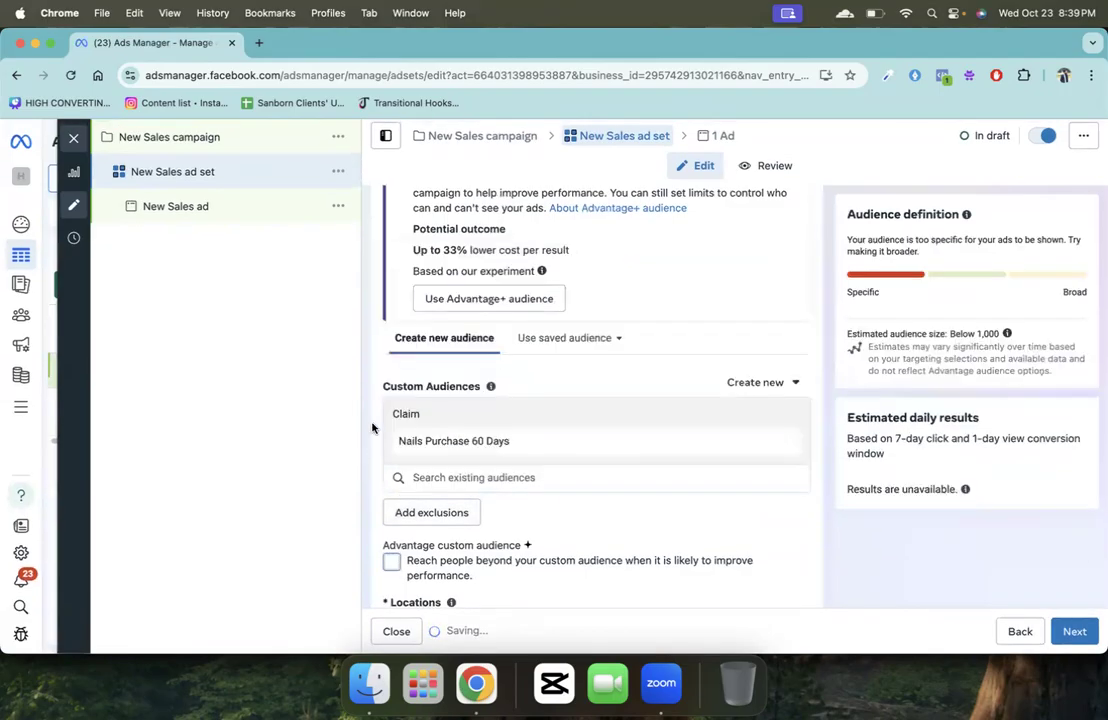
Step: View the new sales ad under the ad set, and switch back to the class notes in Google Docs
{"action": "scroll", "coordinate": [372, 428], "scroll_direction": "down", "scroll_amount": 3}
{"action": "left_click", "coordinate": [242, 219]}
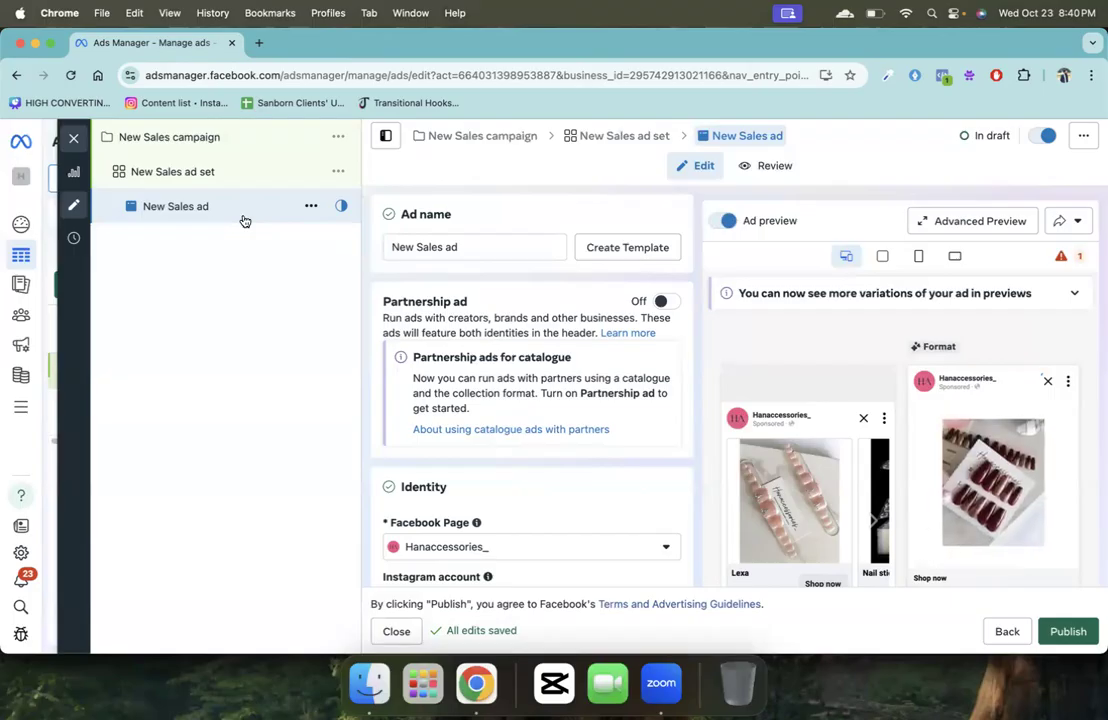
{"action": "key", "text": "super+grave"}
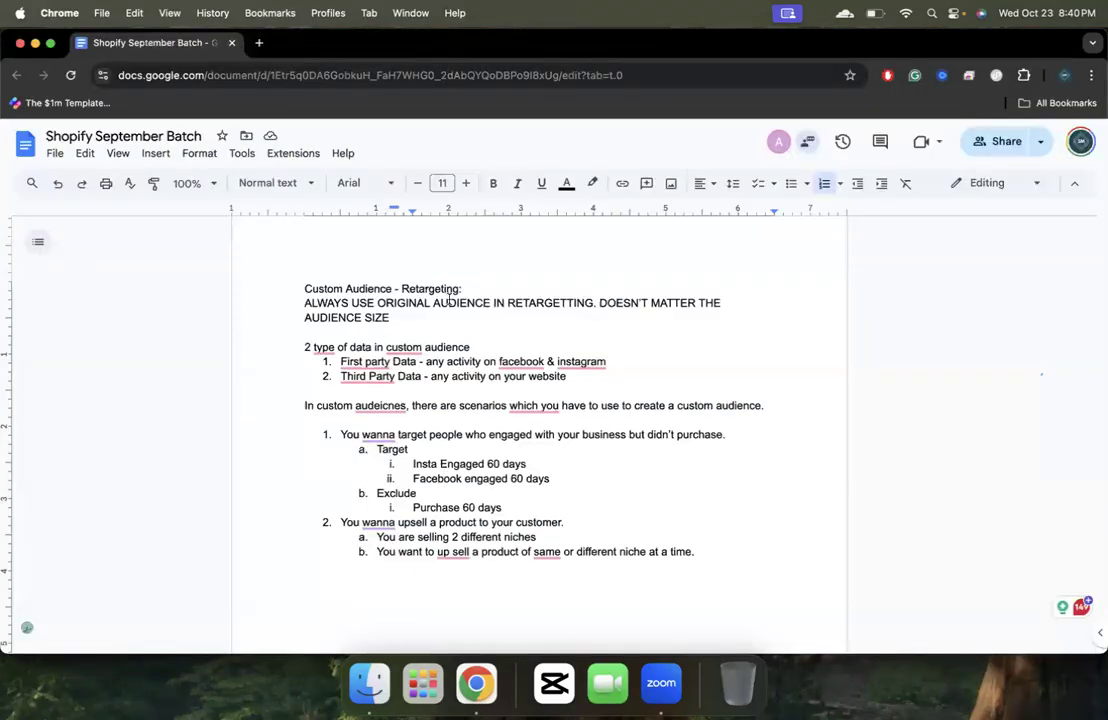